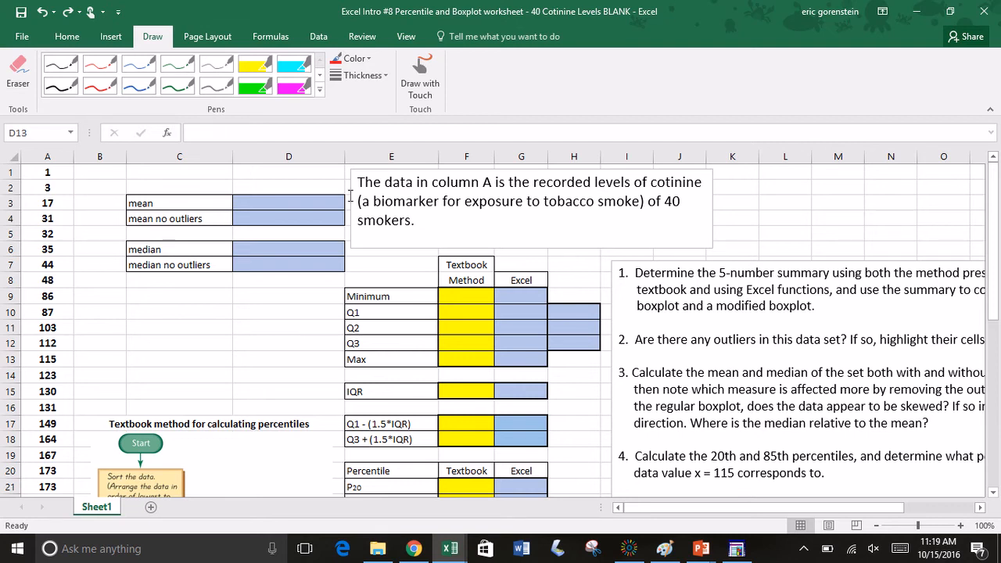
Step: Read the cotinine data description and the 5-number summary task in question 1
left_click_drag(357, 183, 431, 217)
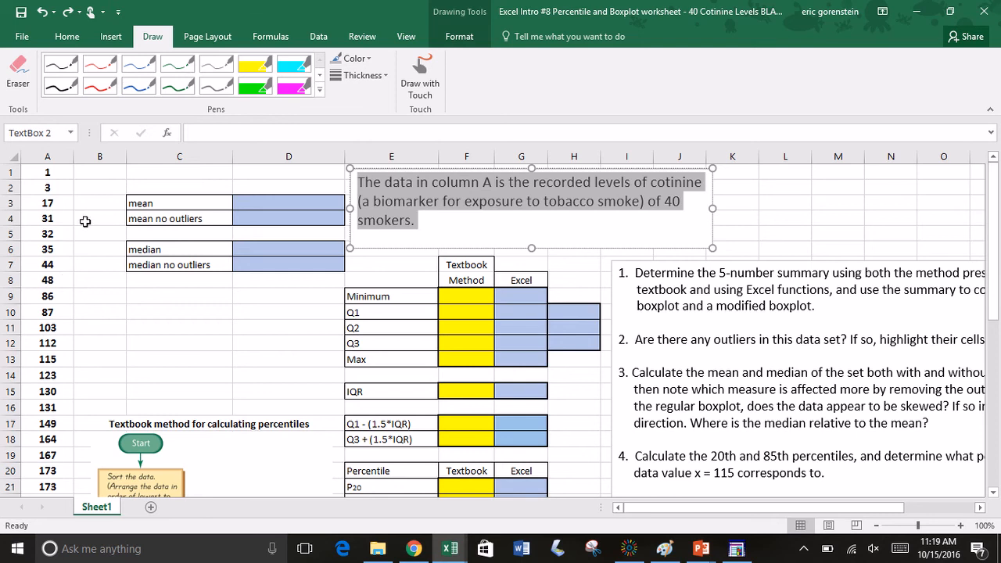
left_click(454, 239)
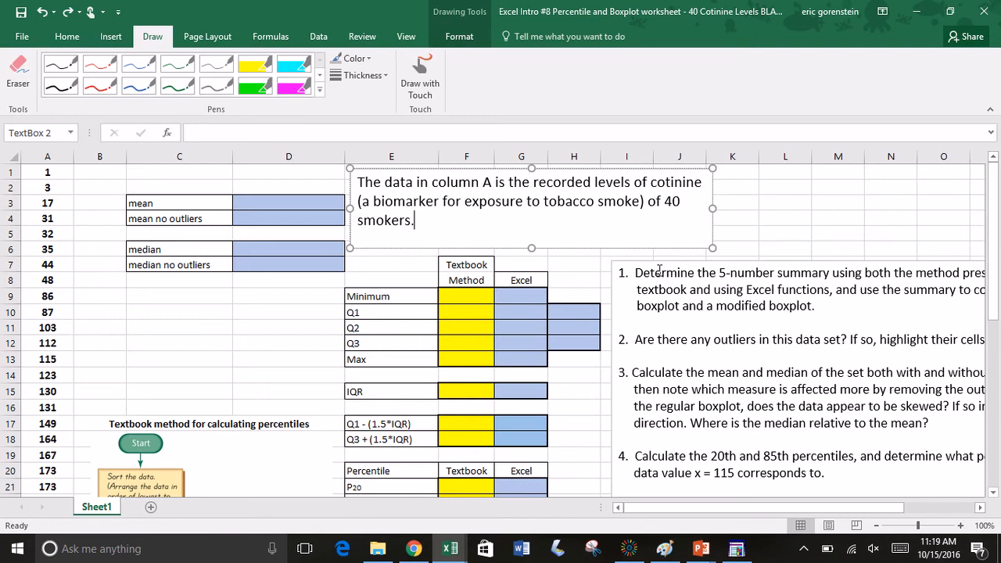
scroll(644, 276, "right", 3)
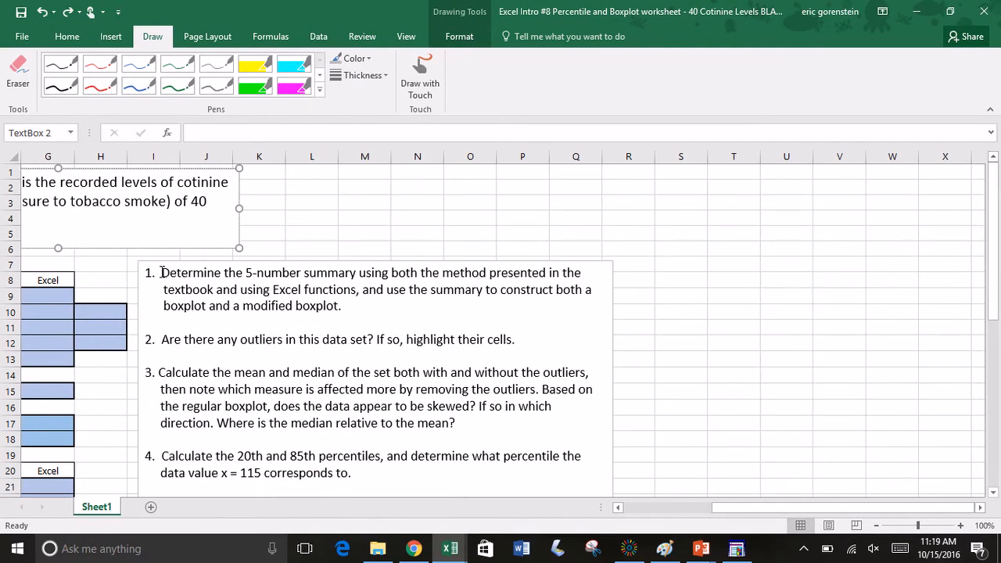
left_click_drag(161, 272, 350, 308)
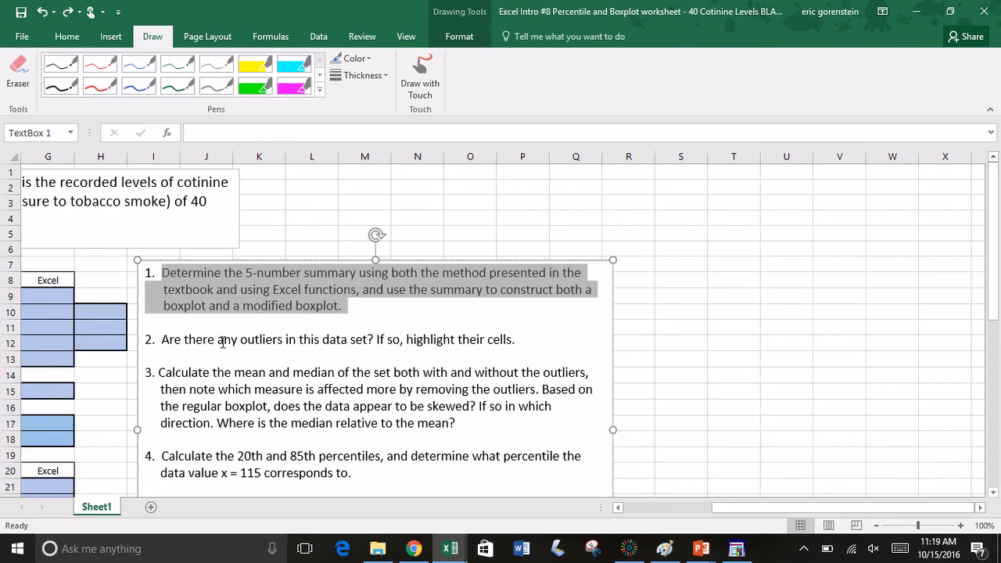
left_click(306, 214)
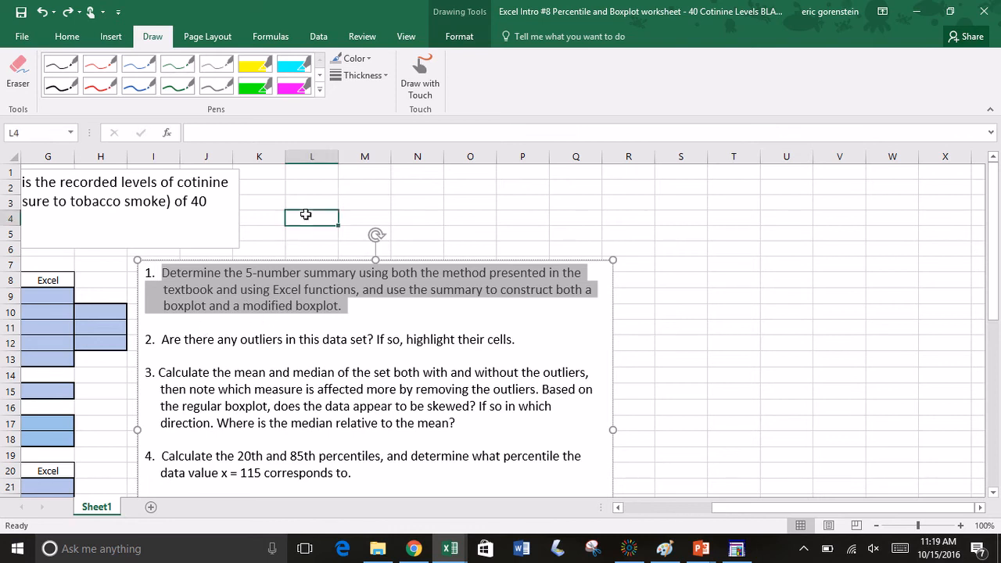
scroll(306, 214, "left", 6)
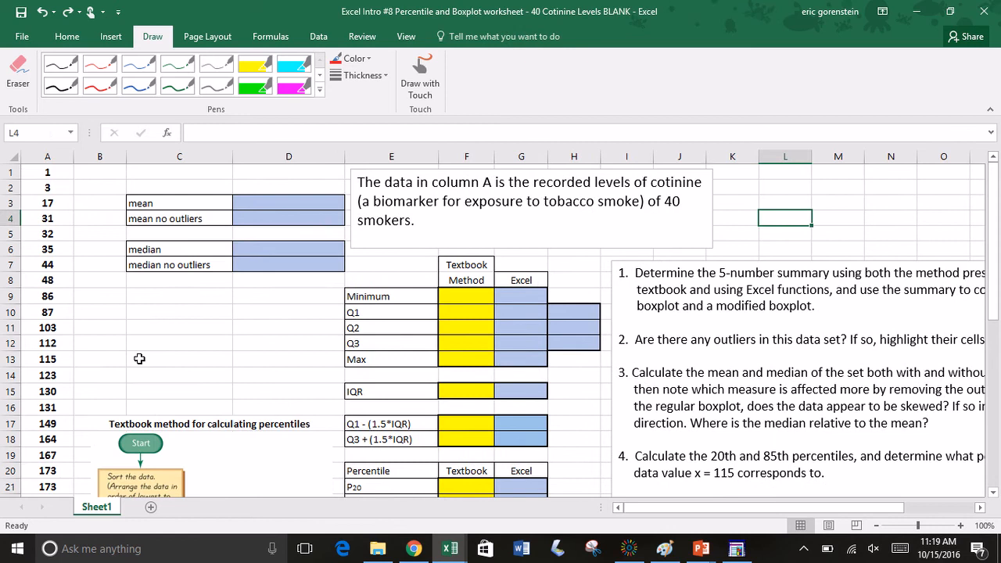
Step: Examine the textbook percentile flowchart and the Excel quartile cells in the summary table
scroll(140, 358, "down", 4)
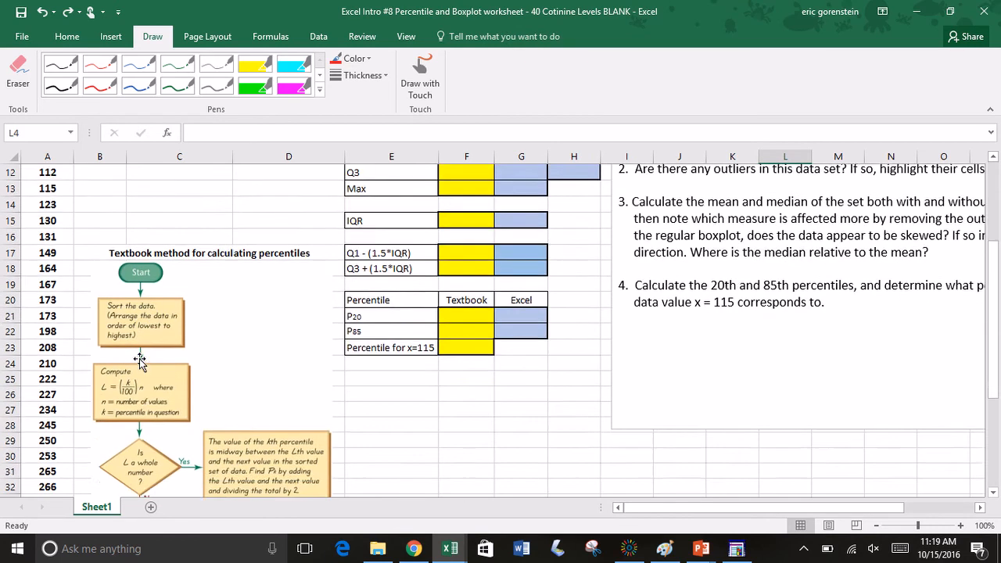
scroll(140, 358, "down", 1)
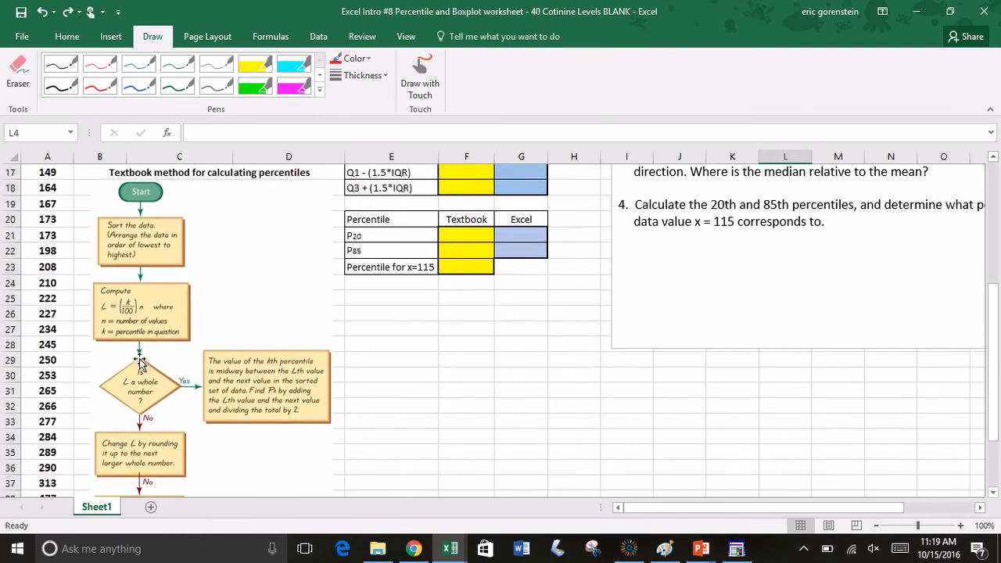
scroll(140, 359, "down", 1)
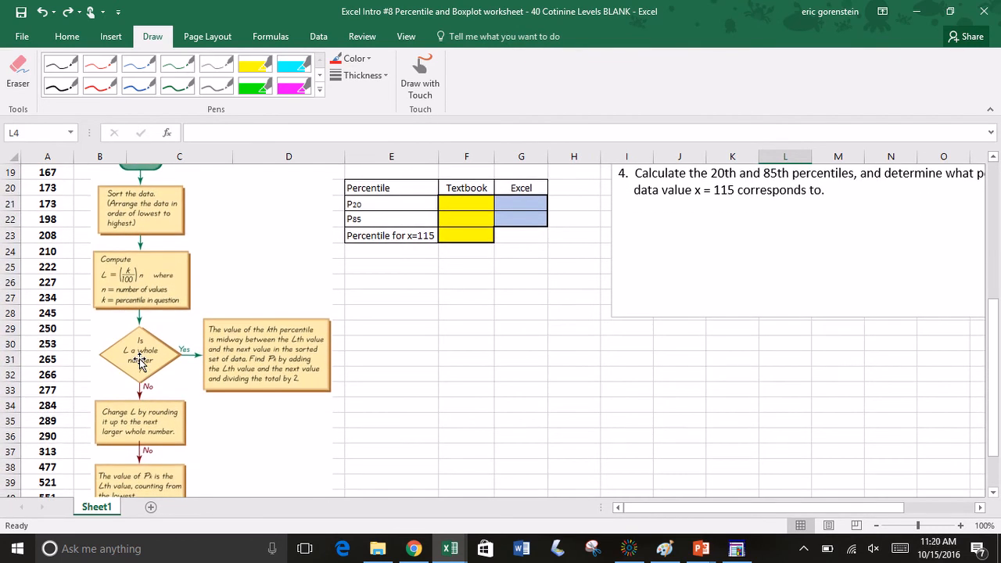
scroll(141, 360, "down", 2)
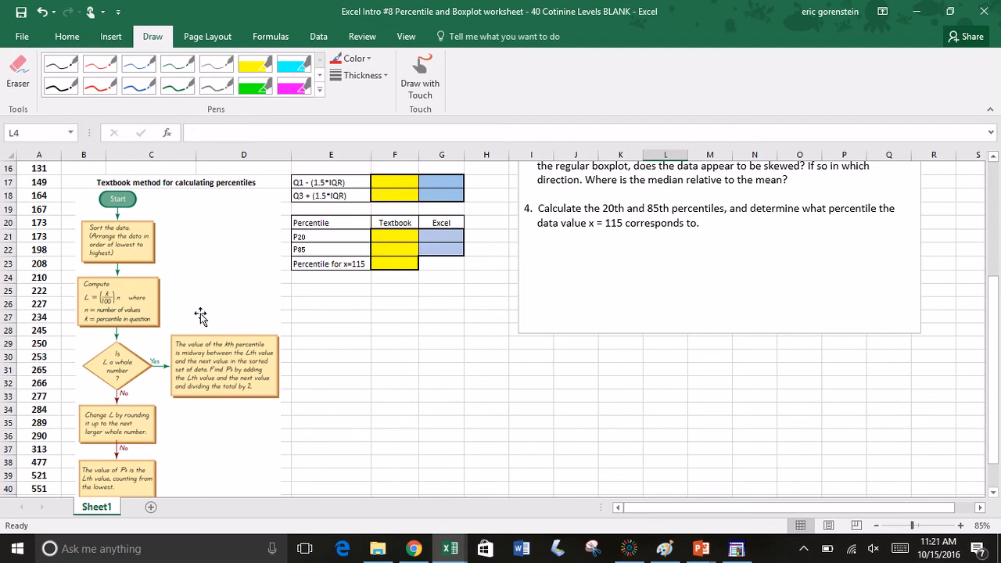
scroll(201, 316, "up", 5)
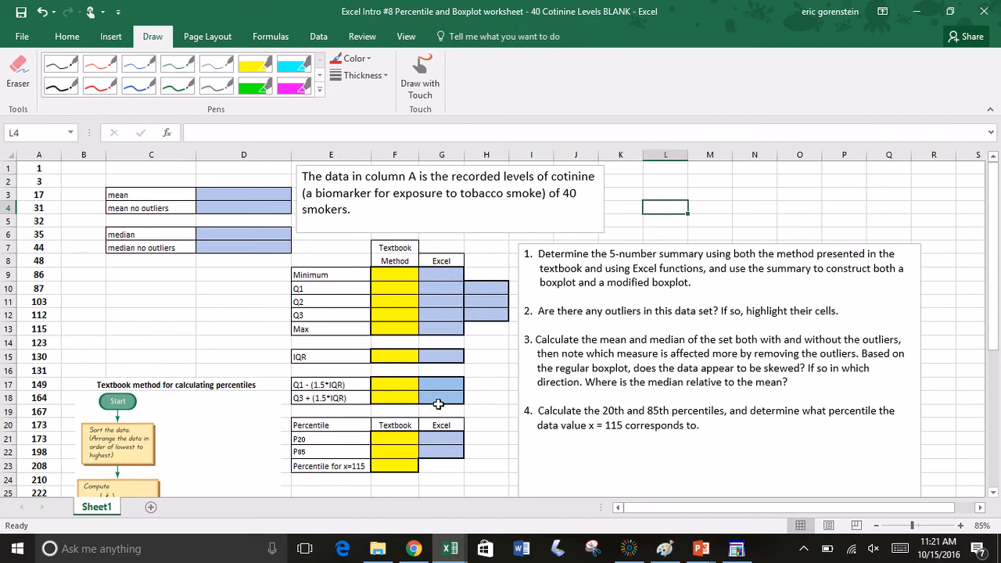
left_click(439, 288)
left_click_drag(459, 288, 474, 316)
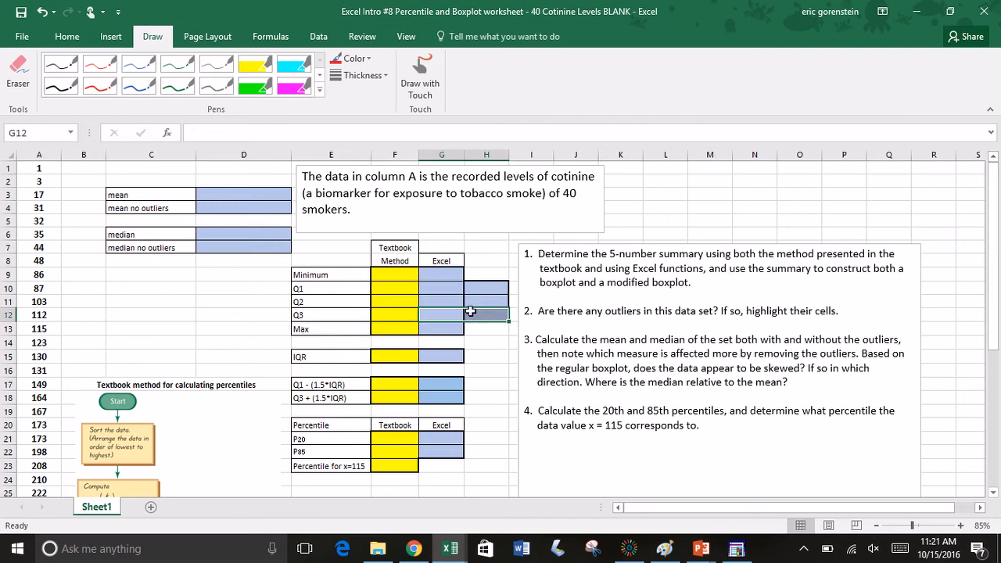
left_click(448, 291)
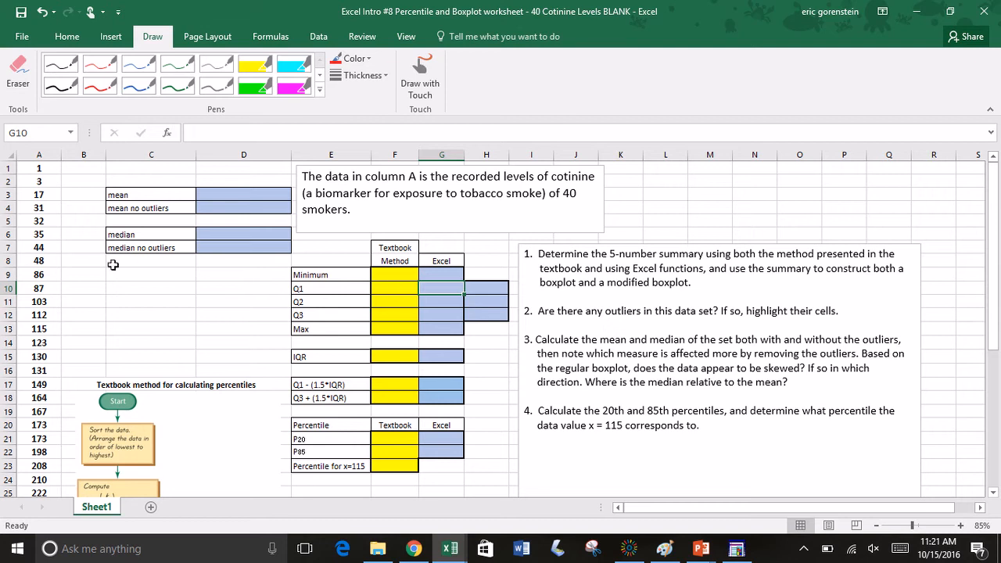
Step: Enter 1 as the Minimum under Textbook Method in cell F9
left_click(386, 275)
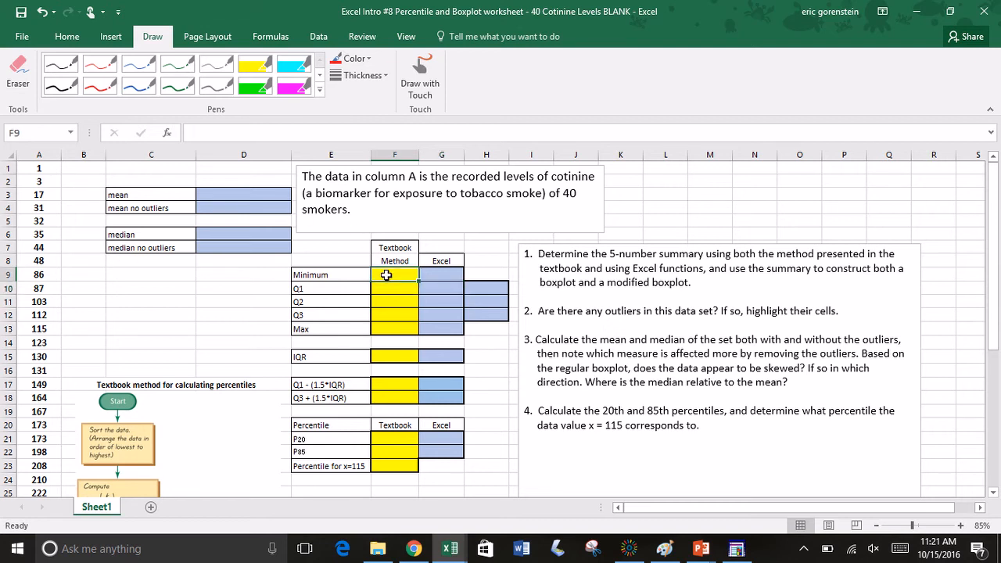
type("1")
key("Return")
Step: Look up the largest value in column A and enter 551 as the textbook-method Max in F13
key("Down")
key("Down")
key("Down")
key("Down")
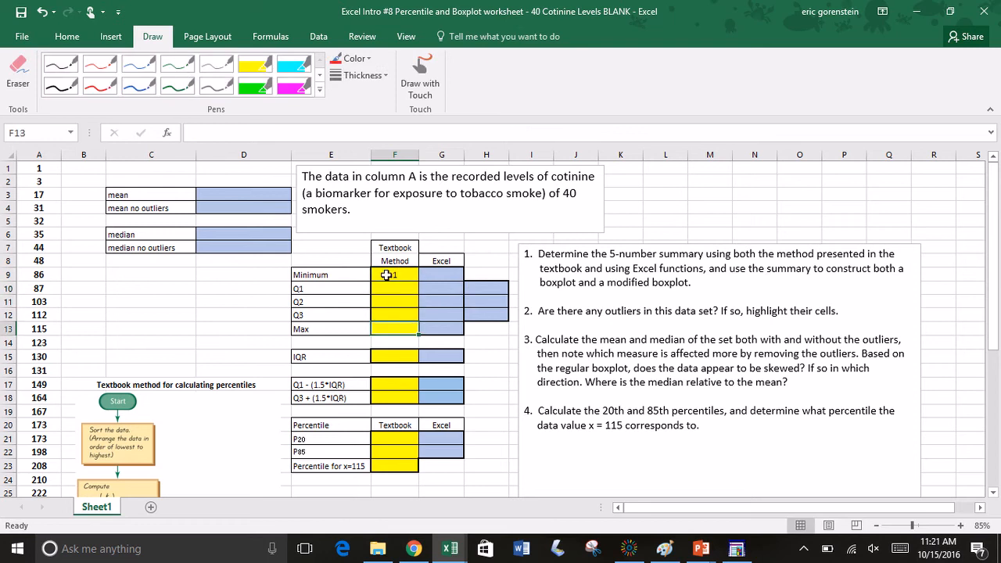
key("Up")
scroll(133, 344, "down", 4)
scroll(133, 344, "down", 2)
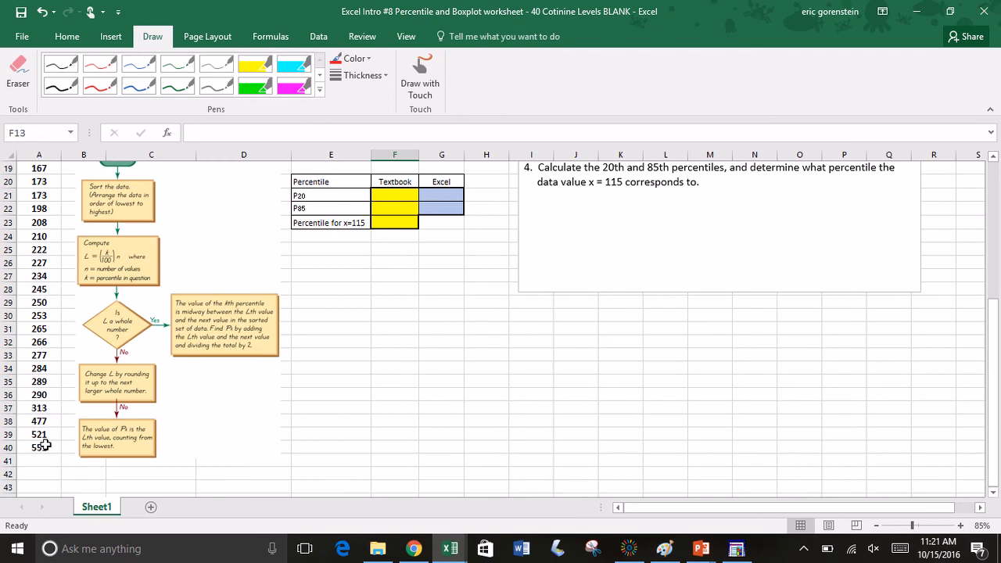
scroll(352, 390, "up", 3)
scroll(352, 391, "up", 3)
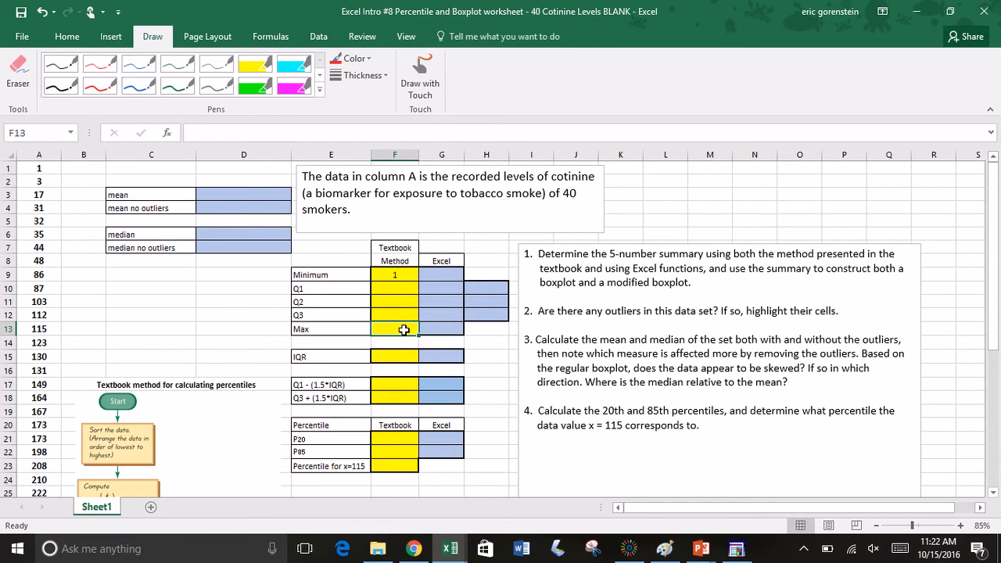
type("551")
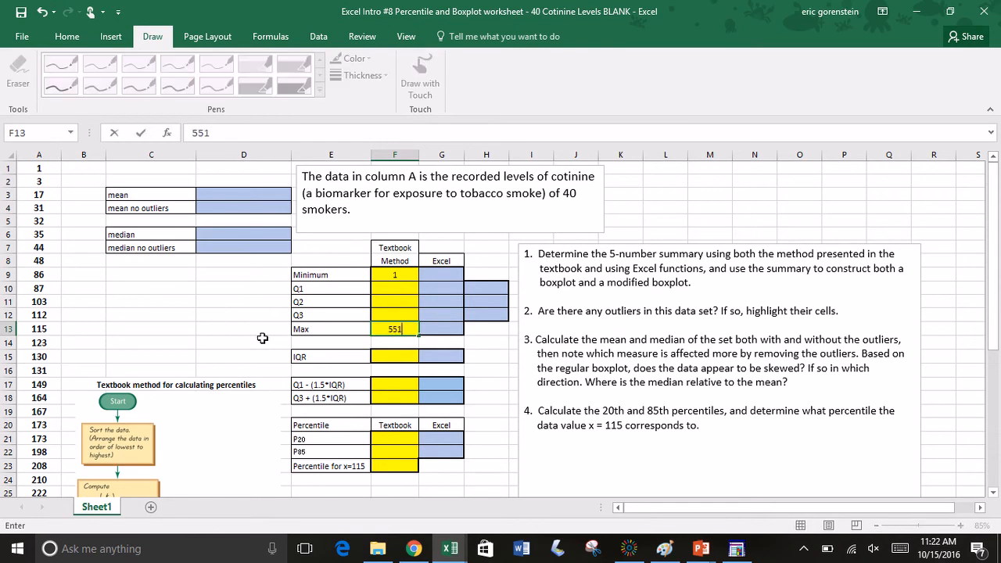
left_click(262, 338)
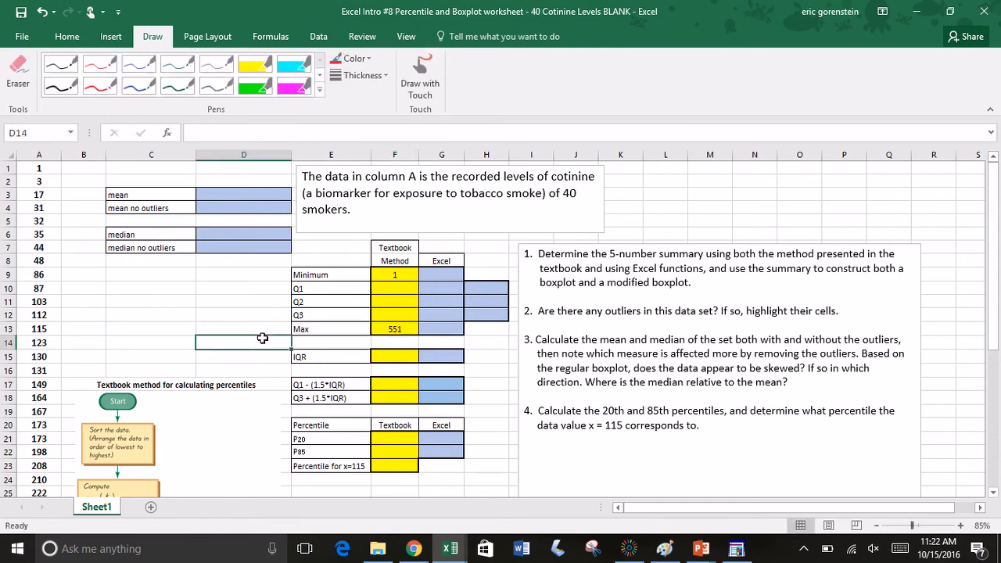
Step: Locate the two middle values in column A and enter 173 as the textbook-method Q2 in F11
left_click(385, 302)
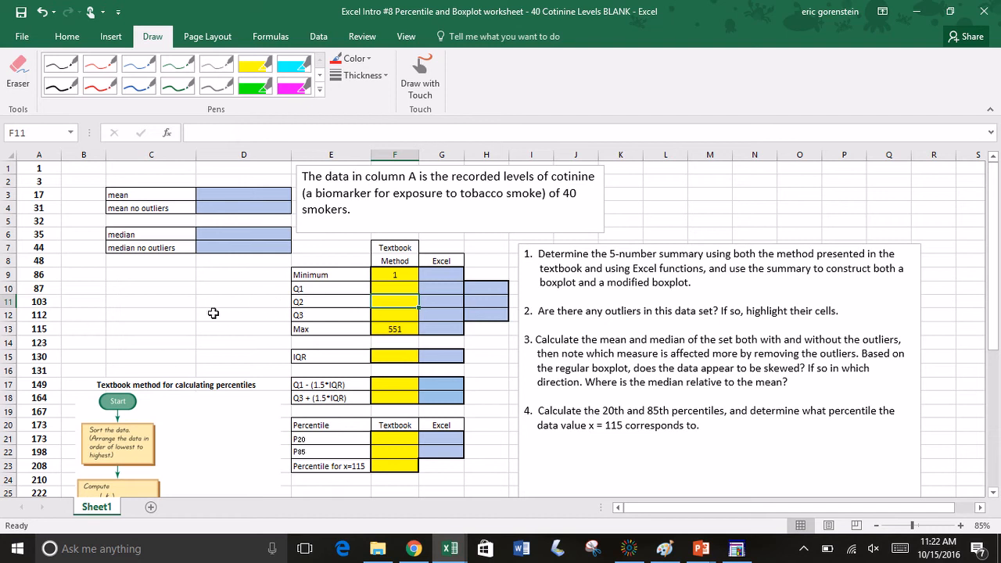
scroll(127, 343, "down", 5)
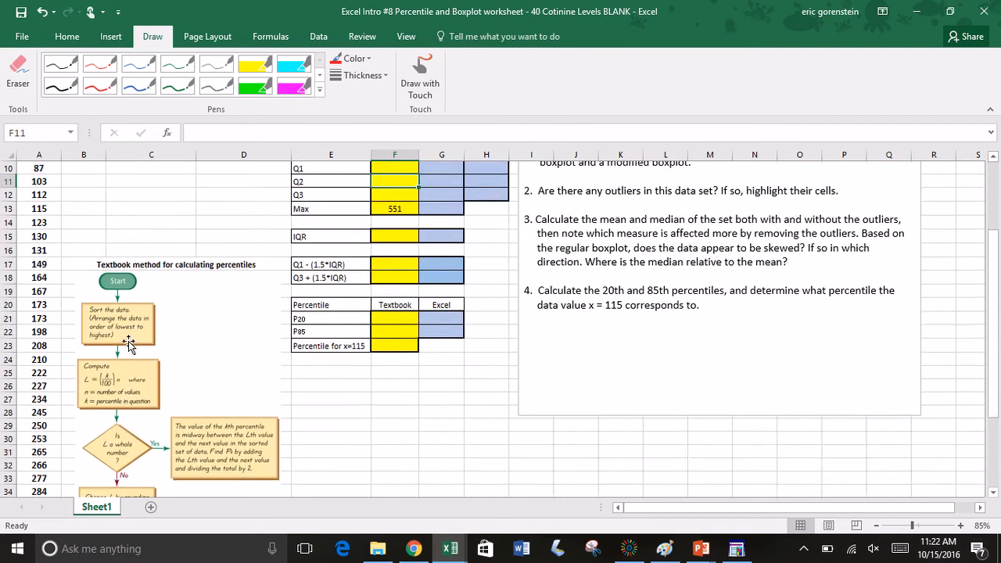
scroll(127, 342, "down", 1)
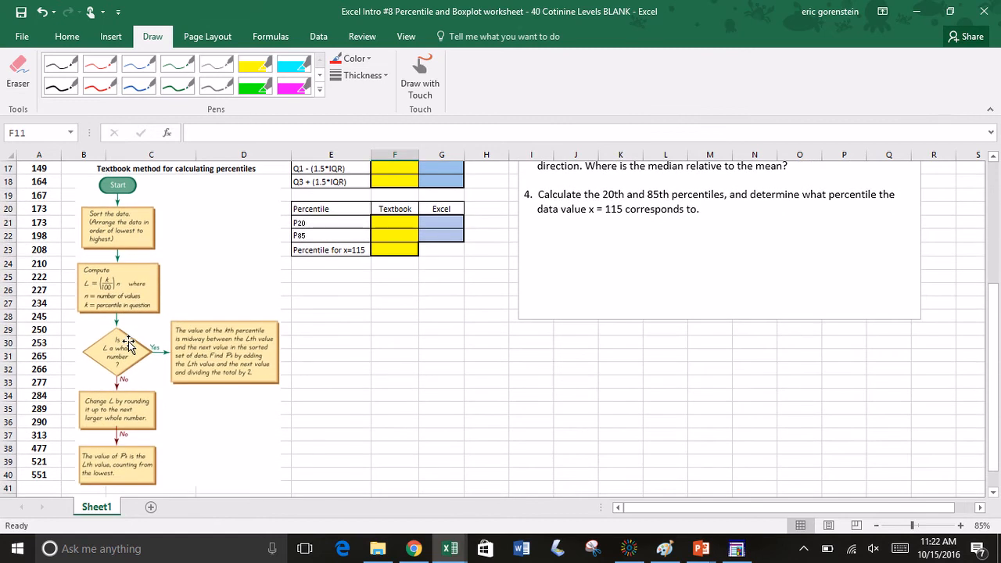
scroll(128, 342, "up", 6)
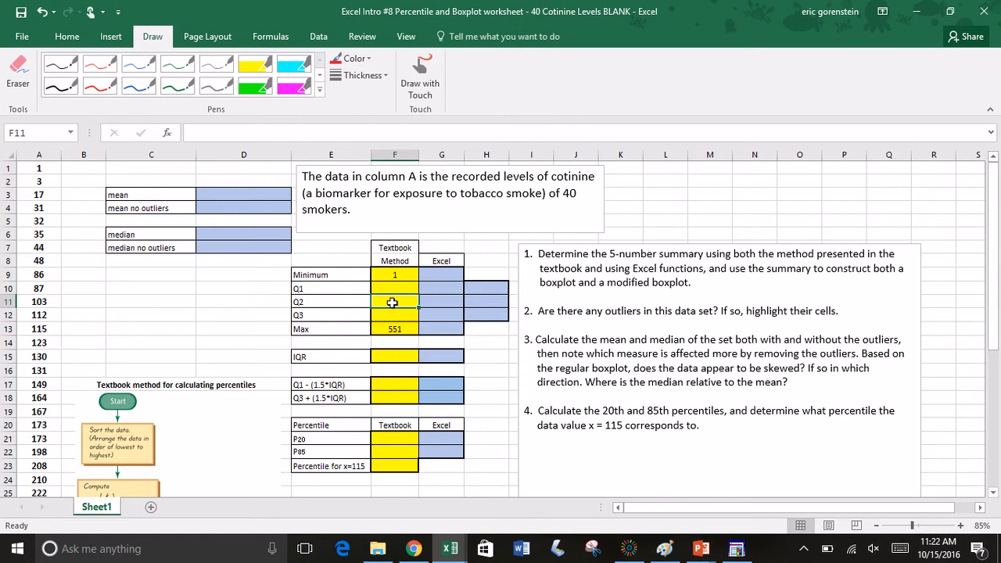
left_click_drag(43, 425, 45, 436)
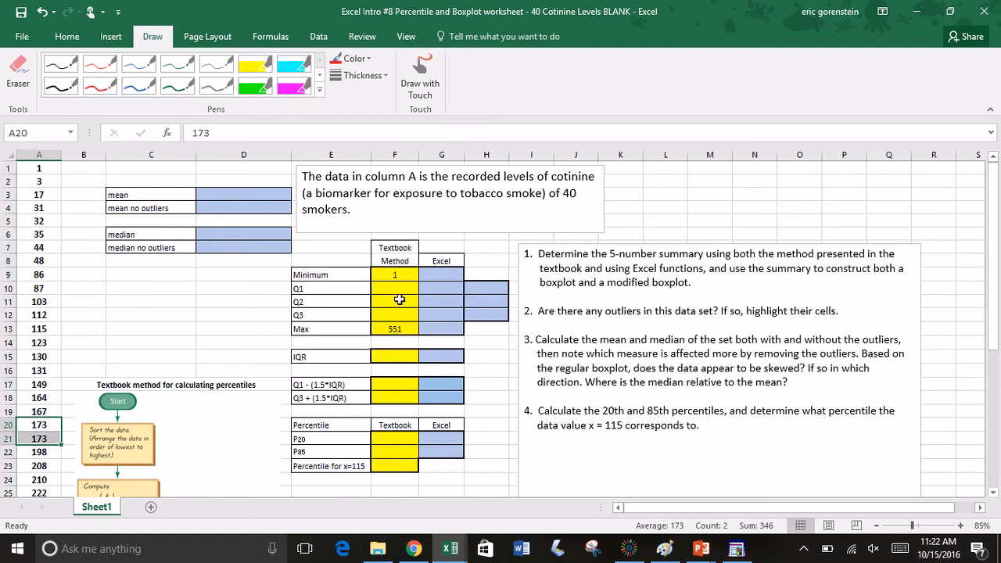
left_click(399, 300)
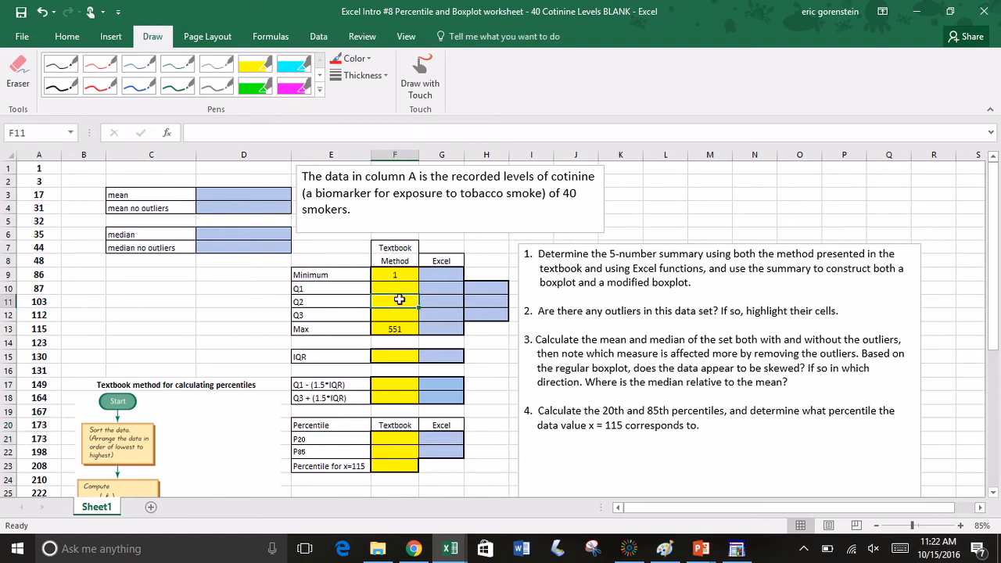
type("173")
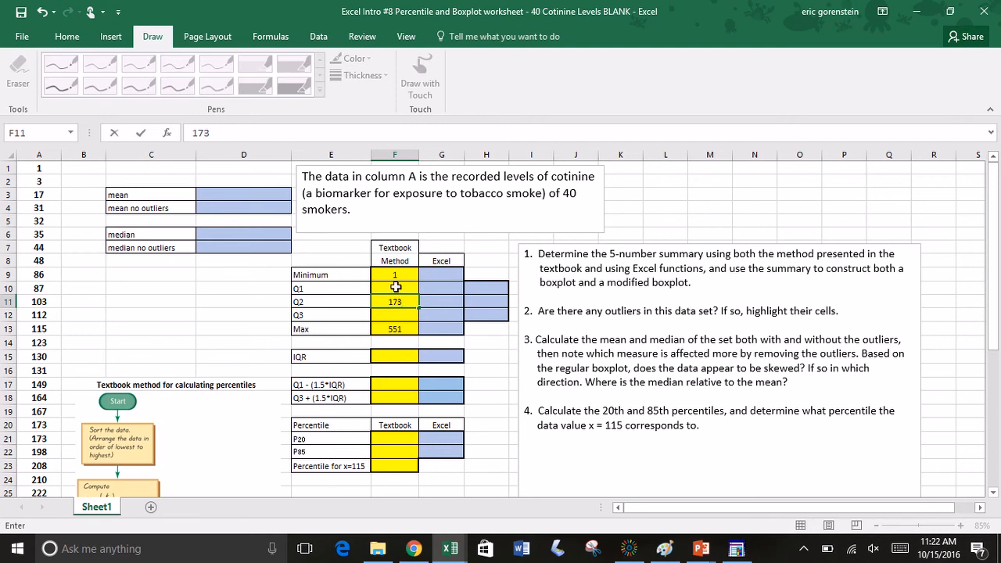
double_click(321, 288)
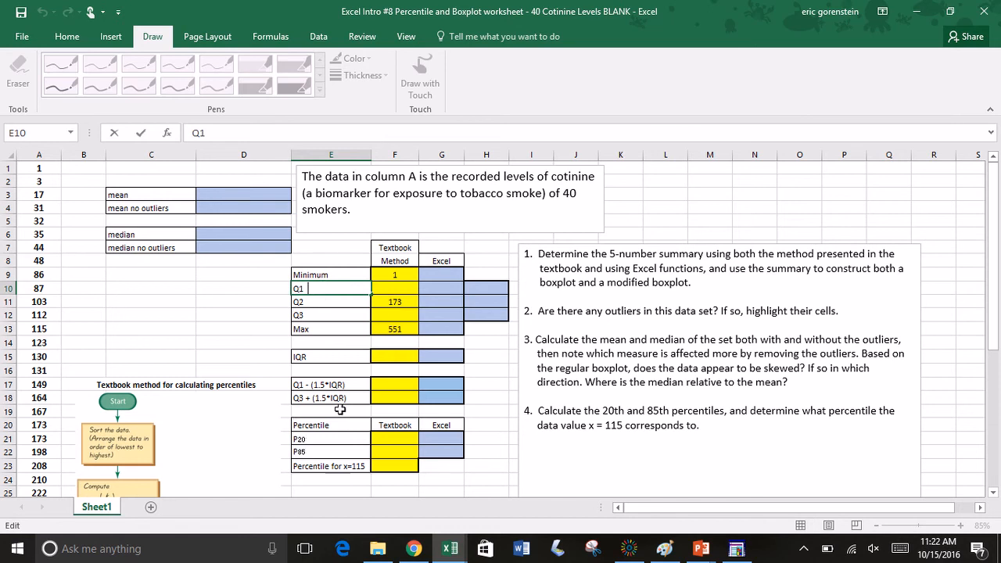
left_click(307, 441)
double_click(309, 441)
left_click_drag(307, 440, 291, 441)
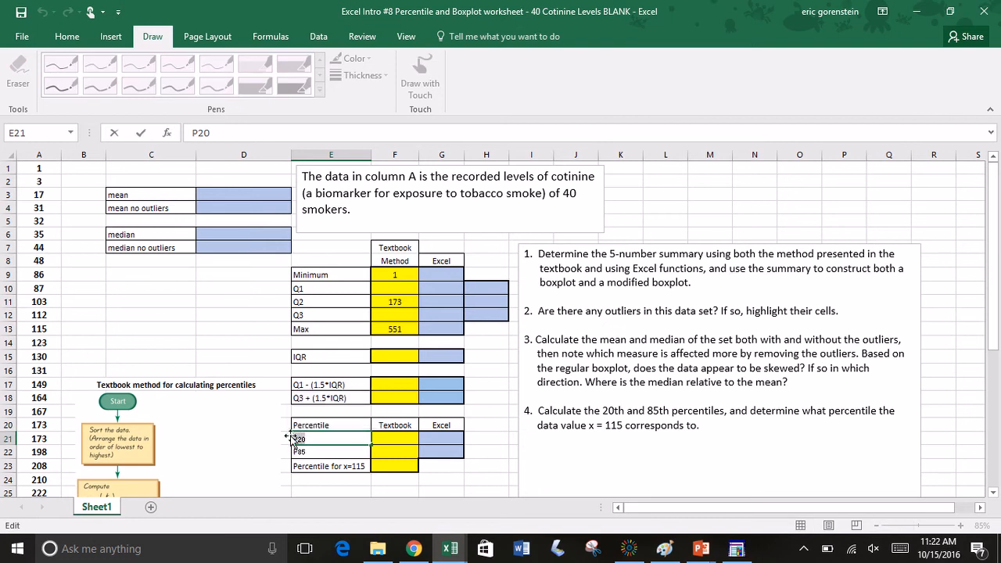
Step: Extend the Q1 label in E10 to read "Q1 (P25)"
left_click(342, 290)
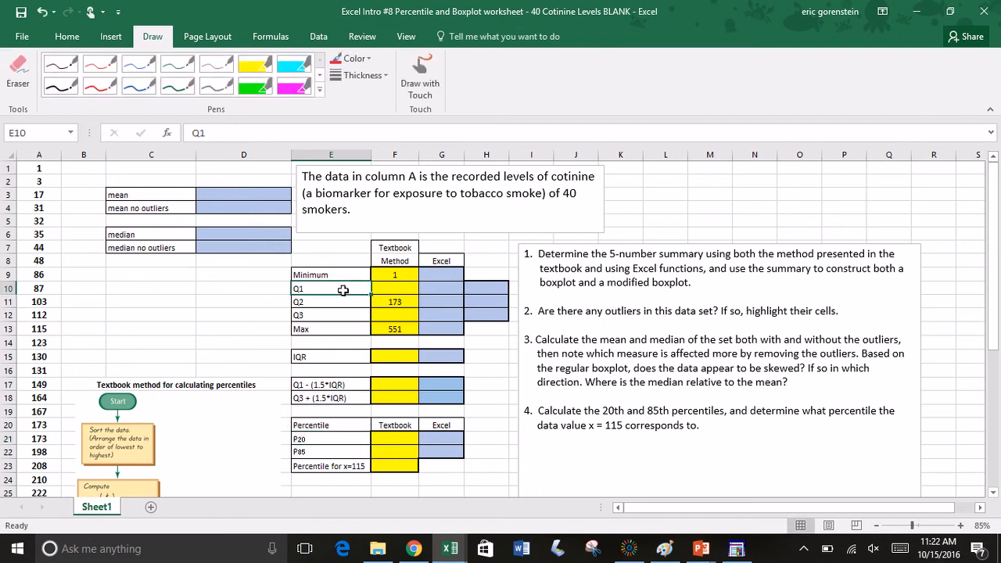
double_click(343, 290)
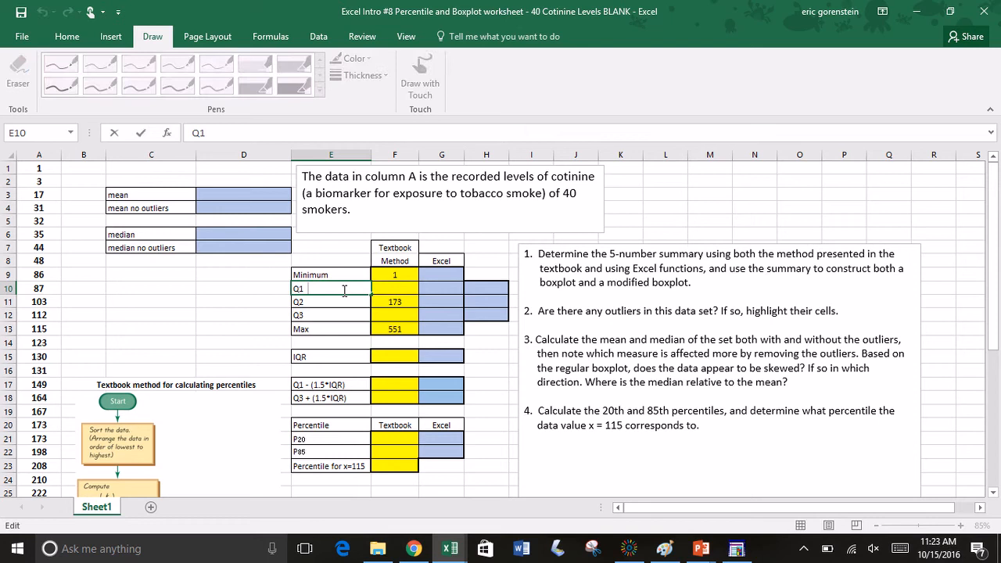
type("P20")
key("BackSpace")
key("BackSpace")
key("BackSpace")
type("(P25)")
Step: Extend the Q3 label in E12 to read "Q3 (P75)"
left_click(328, 323)
left_click(331, 314)
double_click(331, 314)
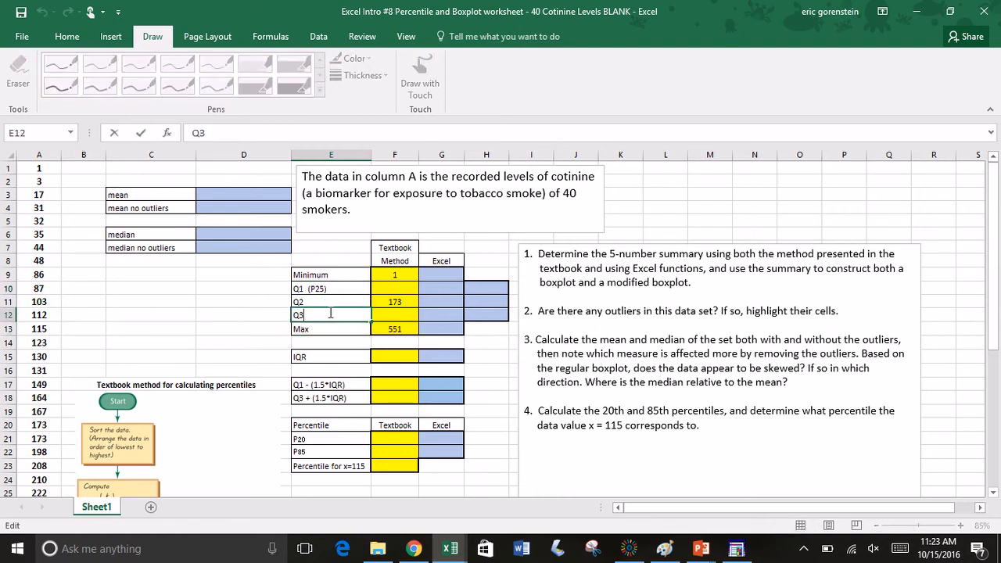
type("(P75)")
left_click(388, 288)
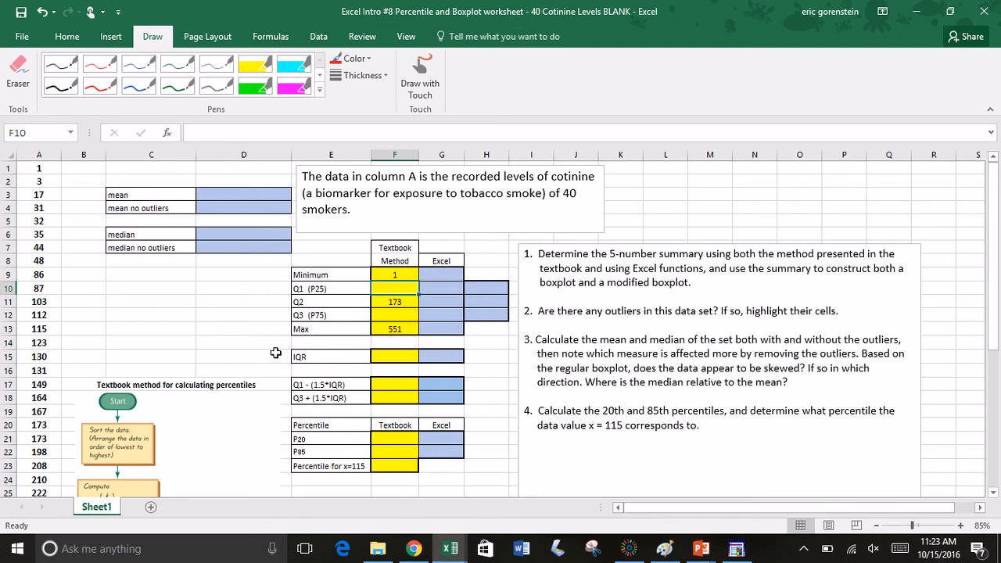
Step: Circle the formula L = (k/100)n in the percentile flowchart with the red pen and draw an arrow out from it
scroll(202, 423, "down", 3)
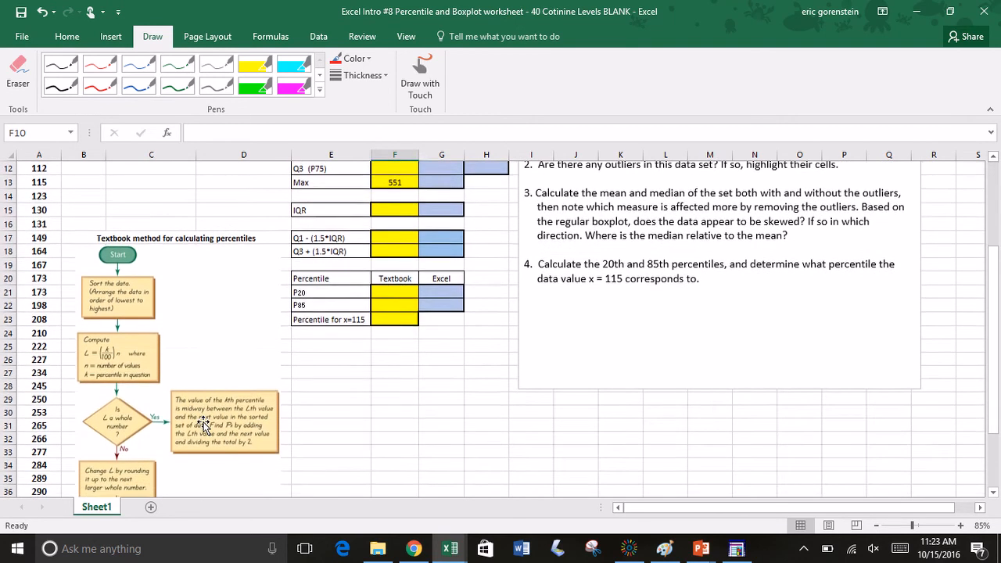
scroll(203, 423, "up", 5)
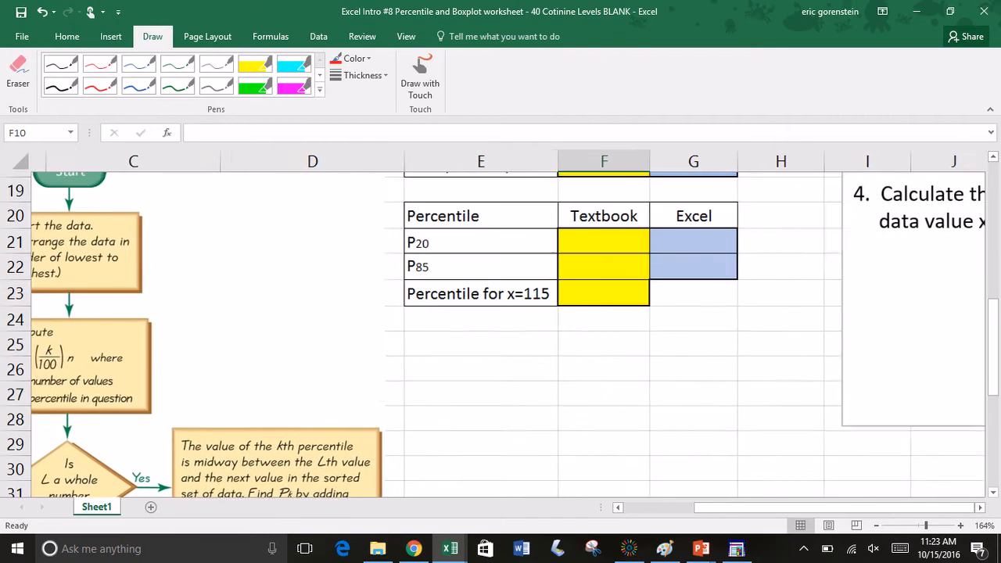
scroll(509, 335, "left", 2)
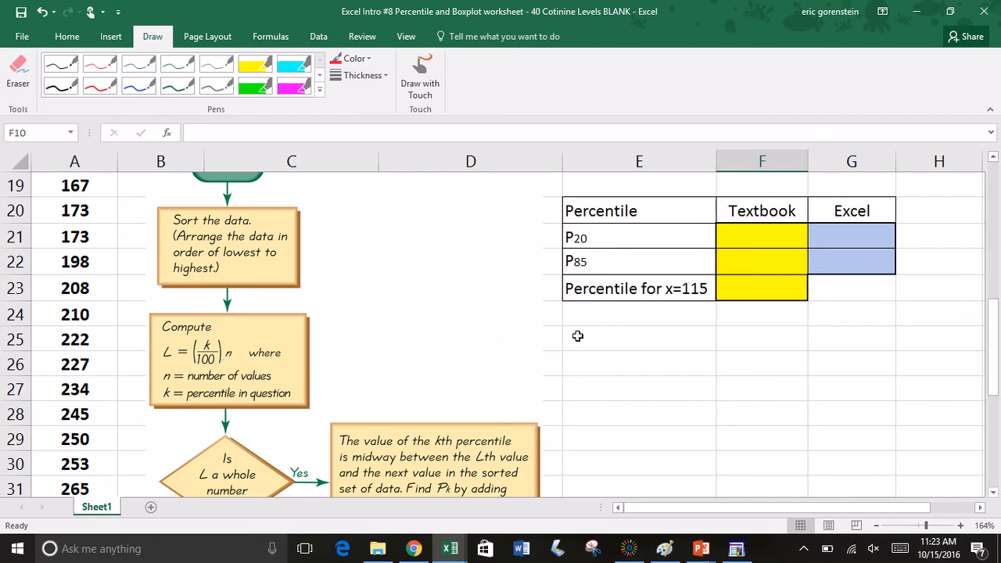
scroll(577, 334, "up", 3)
scroll(577, 335, "up", 1)
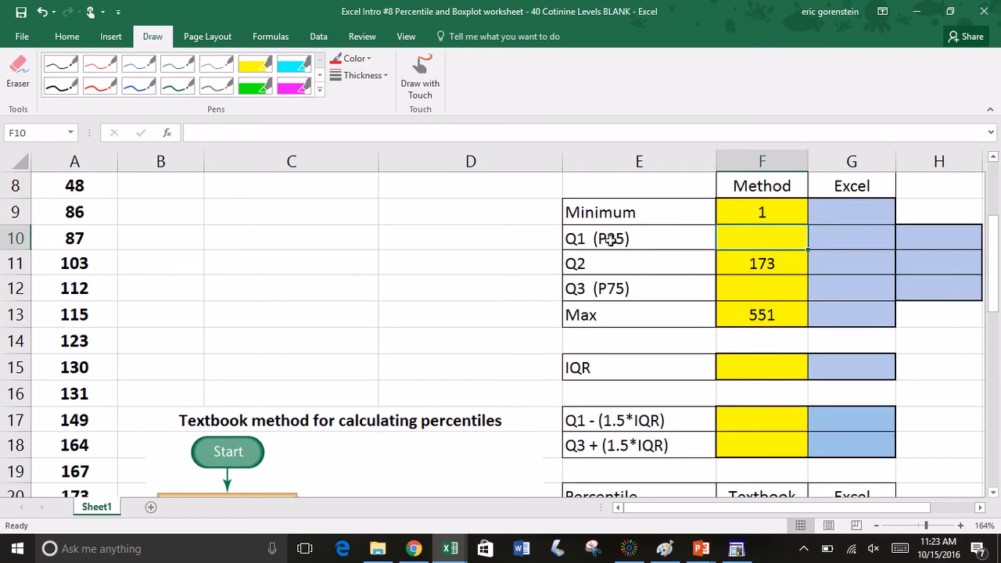
scroll(435, 324, "down", 4)
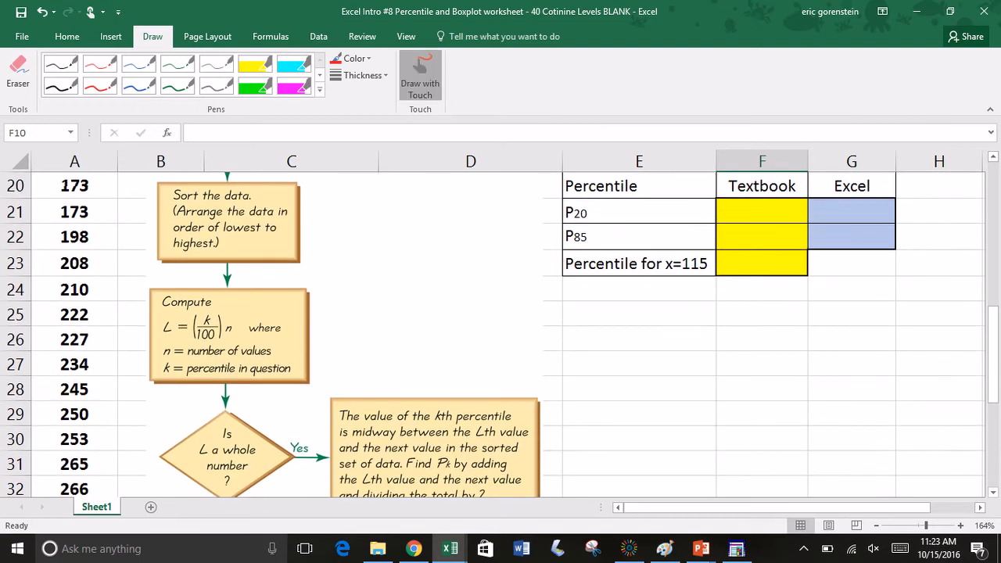
left_click(101, 83)
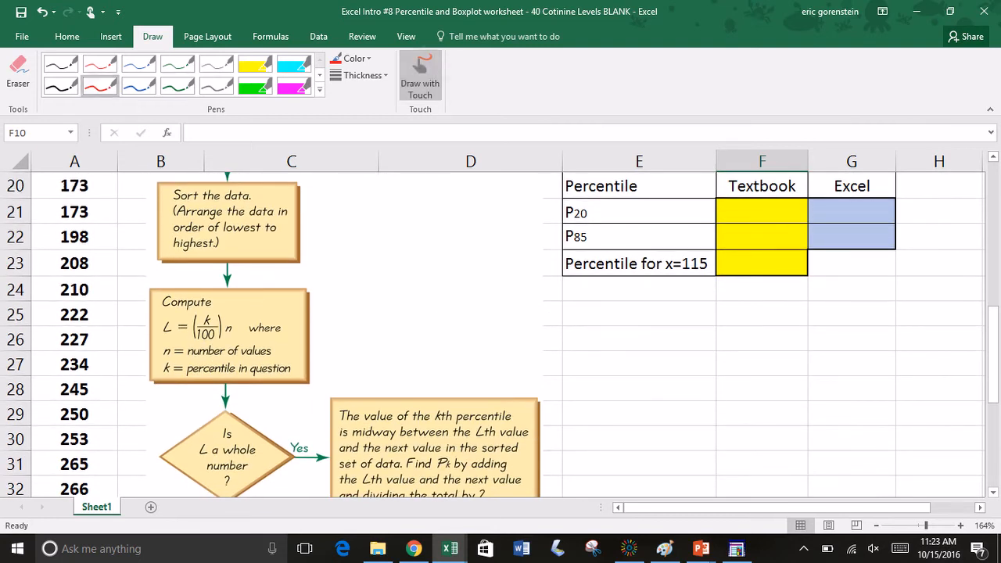
mouse_move(227, 305)
left_mouse_down()
mouse_move(206, 310)
mouse_move(199, 353)
mouse_move(237, 310)
mouse_move(328, 303)
mouse_move(319, 299)
left_mouse_up()
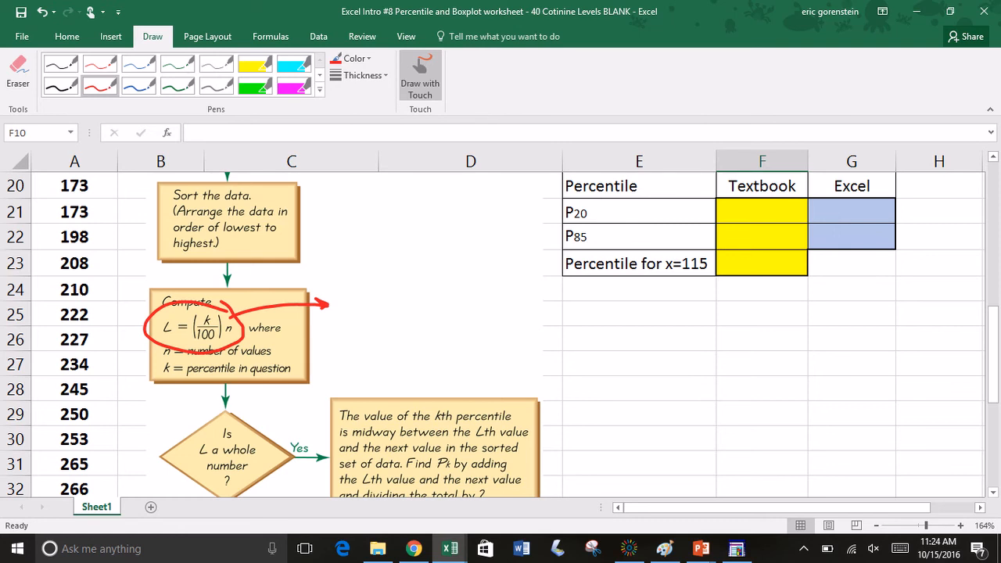
Step: Handwrite "(.25)(n" in red ink beside the arrow as the P25 location calculation
left_click(363, 313)
mouse_move(360, 285)
left_mouse_down()
mouse_move(358, 324)
mouse_move(395, 301)
mouse_move(388, 314)
mouse_move(408, 287)
left_mouse_up()
left_click_drag(396, 270, 403, 331)
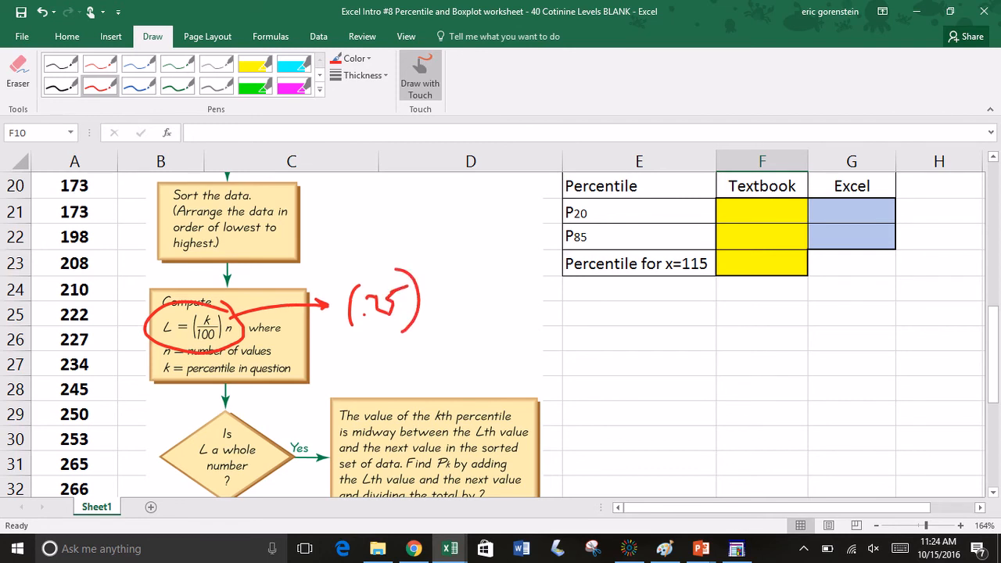
mouse_move(441, 272)
left_mouse_down()
mouse_move(427, 291)
mouse_move(432, 325)
mouse_move(452, 310)
left_mouse_up()
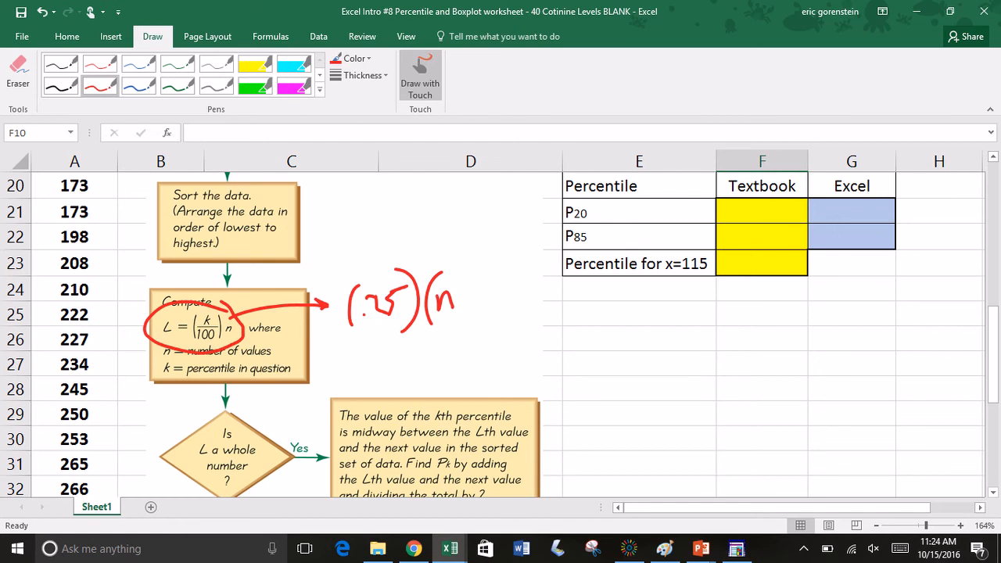
Step: Replace the handwritten n with 40 to complete (.25)(40), and write "= 10" beneath it in red
scroll(493, 335, "up", 5)
key("Escape")
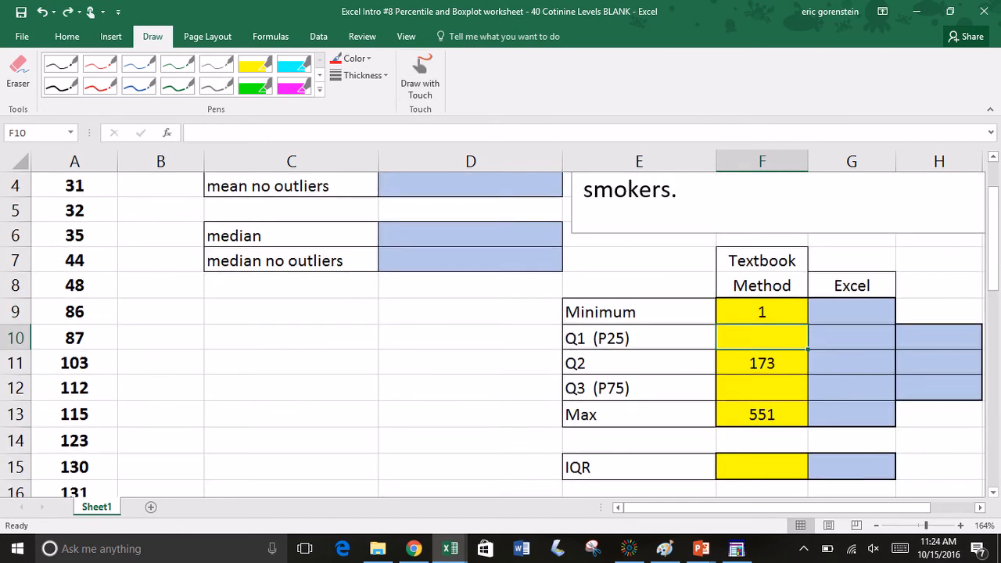
scroll(493, 324, "down", 5)
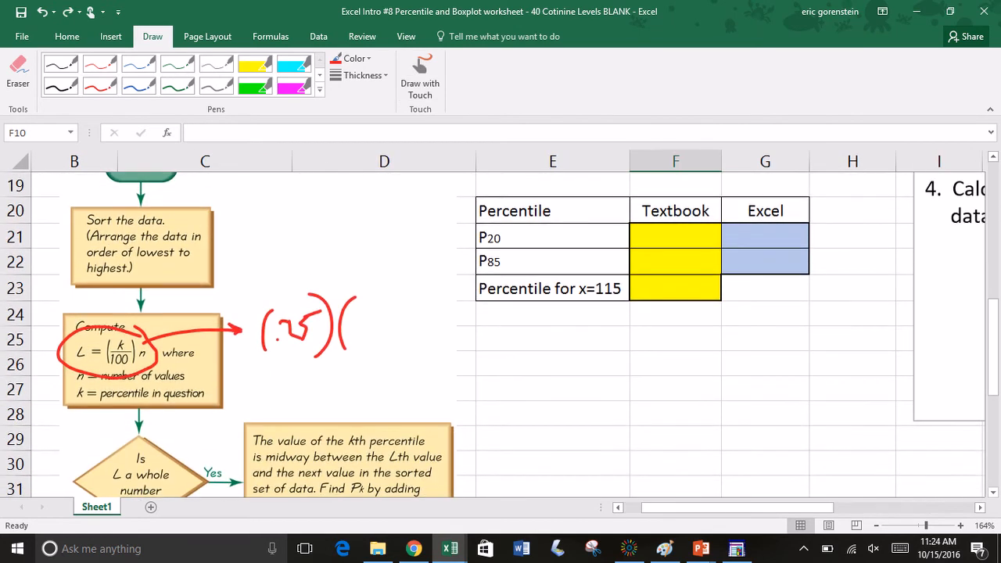
left_click(421, 76)
mouse_move(363, 308)
left_mouse_down()
mouse_move(360, 326)
mouse_move(370, 326)
left_mouse_up()
left_click_drag(368, 307, 368, 339)
mouse_move(385, 312)
left_mouse_down()
mouse_move(380, 330)
mouse_move(386, 312)
mouse_move(391, 348)
left_mouse_up()
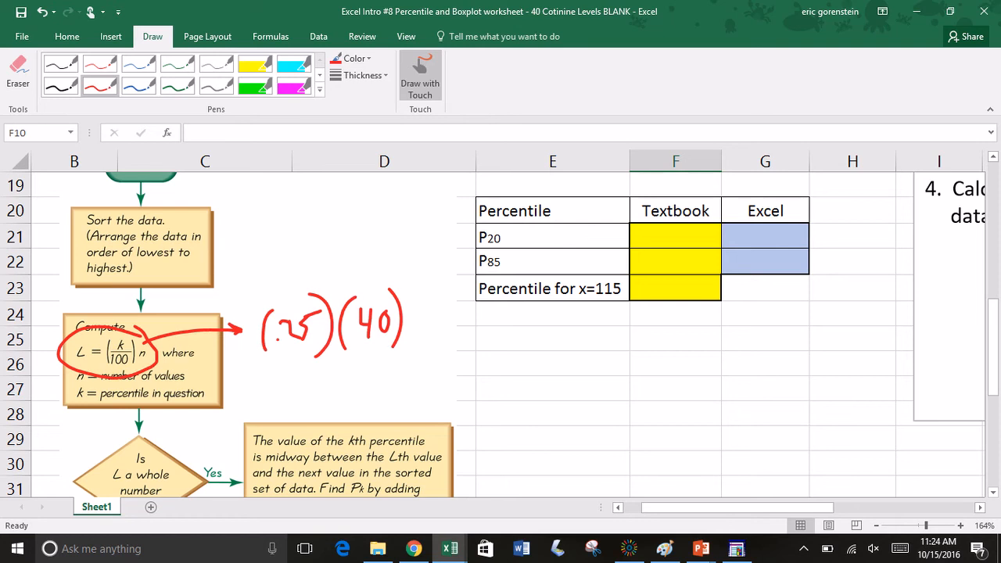
left_click_drag(296, 377, 317, 371)
mouse_move(292, 386)
left_mouse_down()
mouse_move(335, 388)
mouse_move(352, 367)
left_mouse_up()
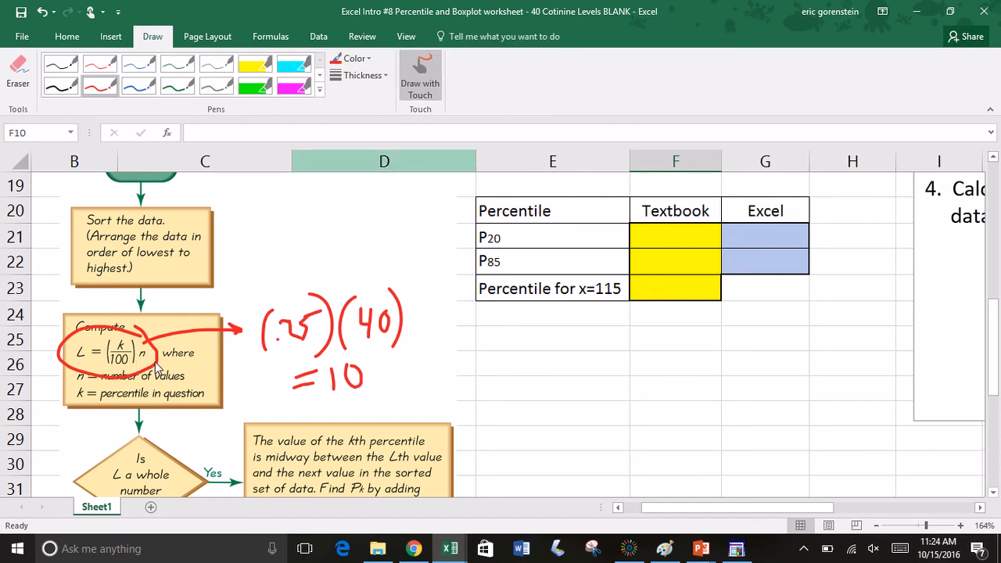
left_click_drag(554, 424, 581, 315)
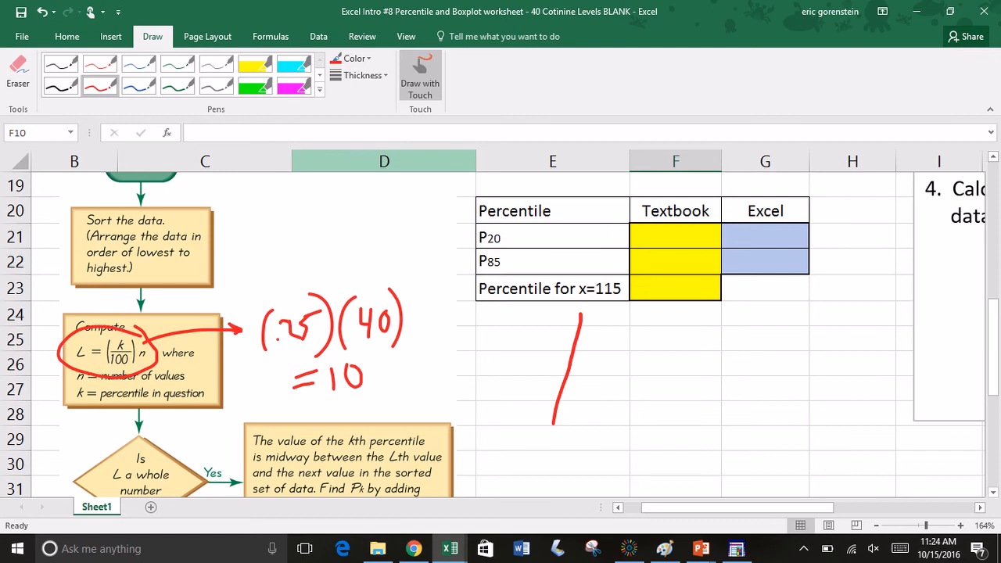
Step: Circle the flowchart's whole-number question and its Yes outcome box in red, linking them with an arrow along the Yes branch
scroll(501, 336, "up", 5)
scroll(501, 336, "down", 6)
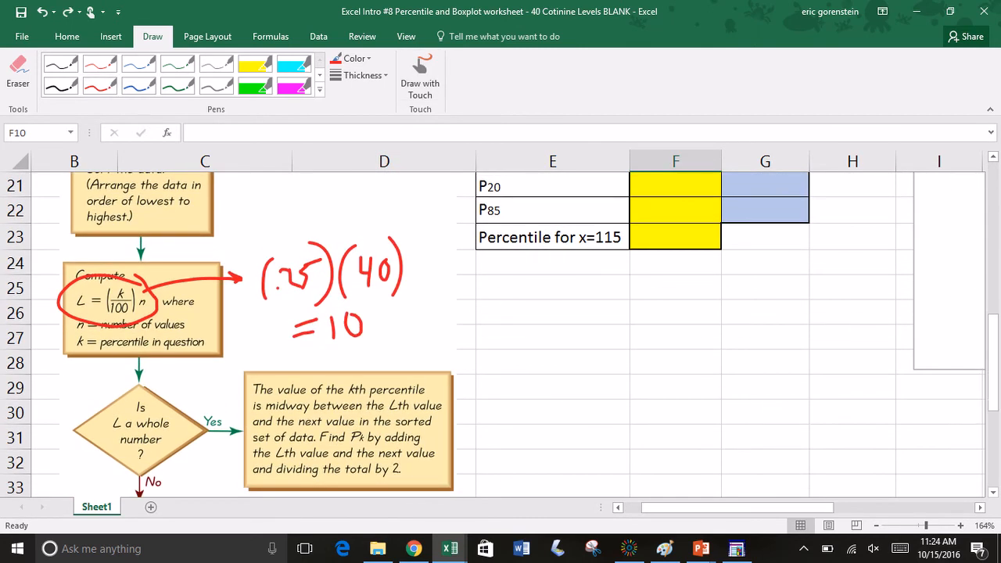
left_click(100, 86)
left_click(420, 75)
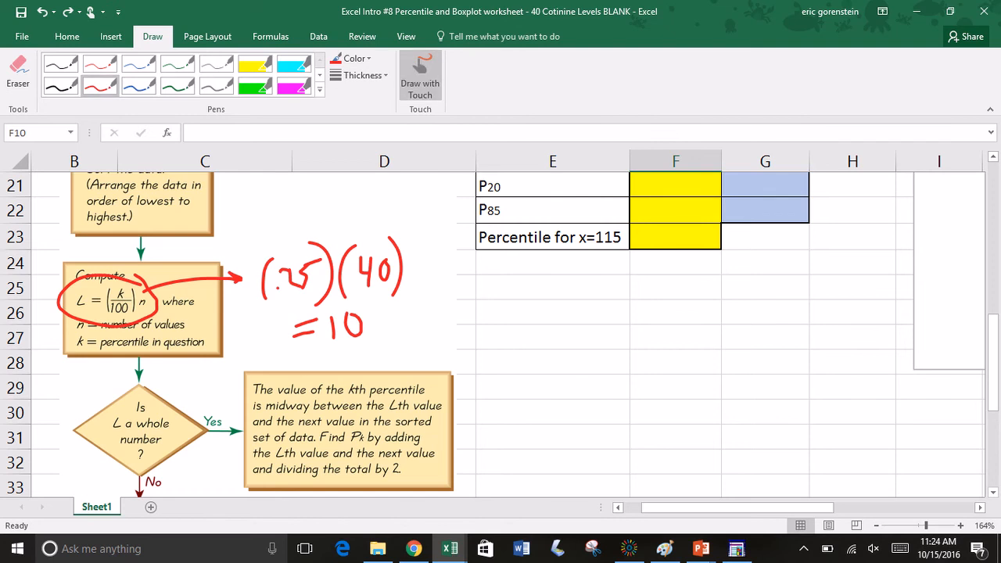
left_click_drag(111, 392, 162, 390)
left_click_drag(145, 469, 161, 389)
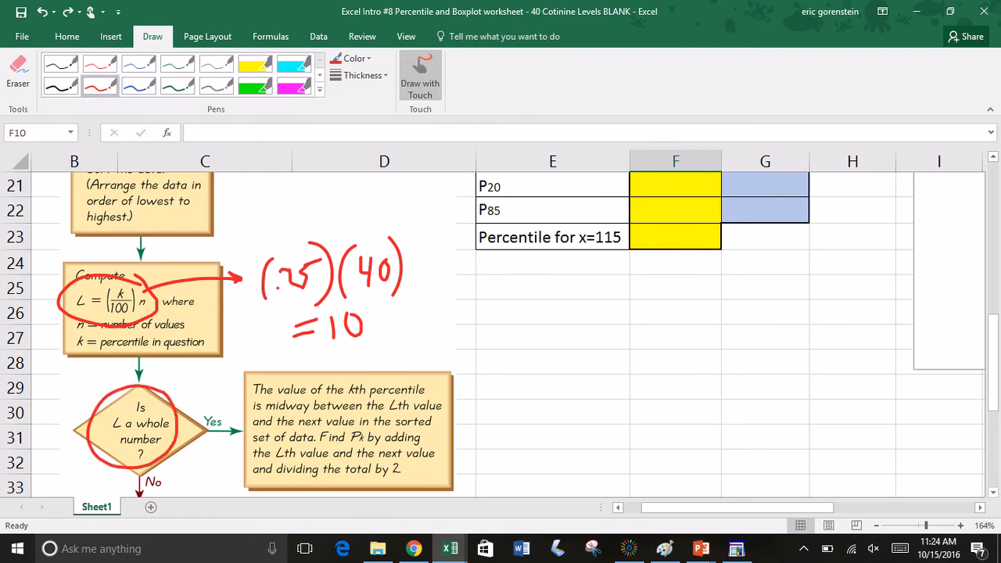
mouse_move(177, 429)
left_mouse_down()
mouse_move(244, 430)
mouse_move(217, 442)
left_mouse_up()
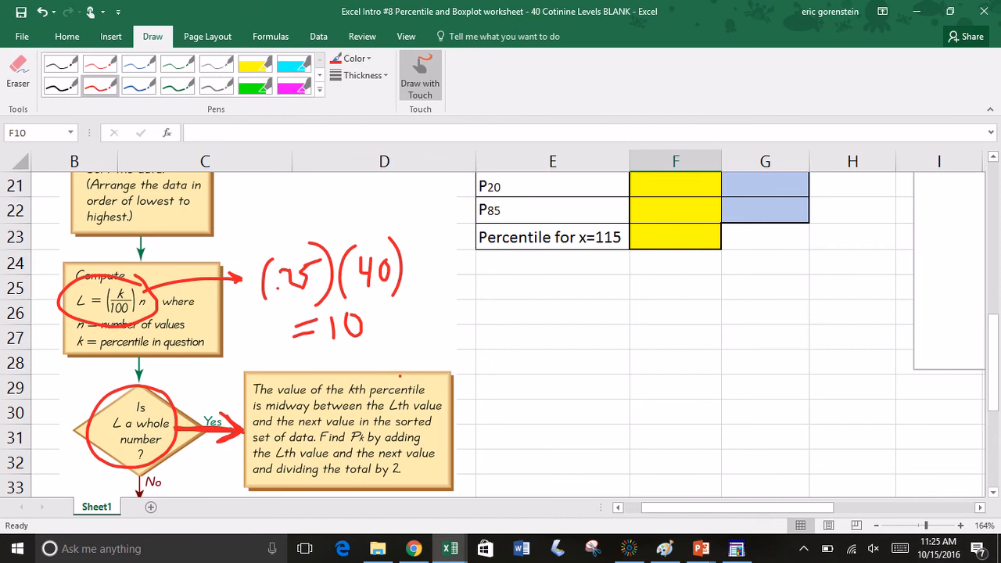
mouse_move(400, 377)
left_mouse_down()
mouse_move(288, 365)
mouse_move(235, 482)
mouse_move(413, 498)
mouse_move(434, 377)
mouse_move(391, 365)
left_mouse_up()
Step: Handwrite "average of positions 10 and 11" in red ink beside the flowchart's Yes outcome box, and stop inking
mouse_move(507, 386)
left_mouse_down()
mouse_move(495, 403)
mouse_move(509, 388)
mouse_move(517, 408)
left_mouse_up()
mouse_move(521, 383)
left_mouse_down()
mouse_move(615, 383)
mouse_move(685, 368)
left_mouse_up()
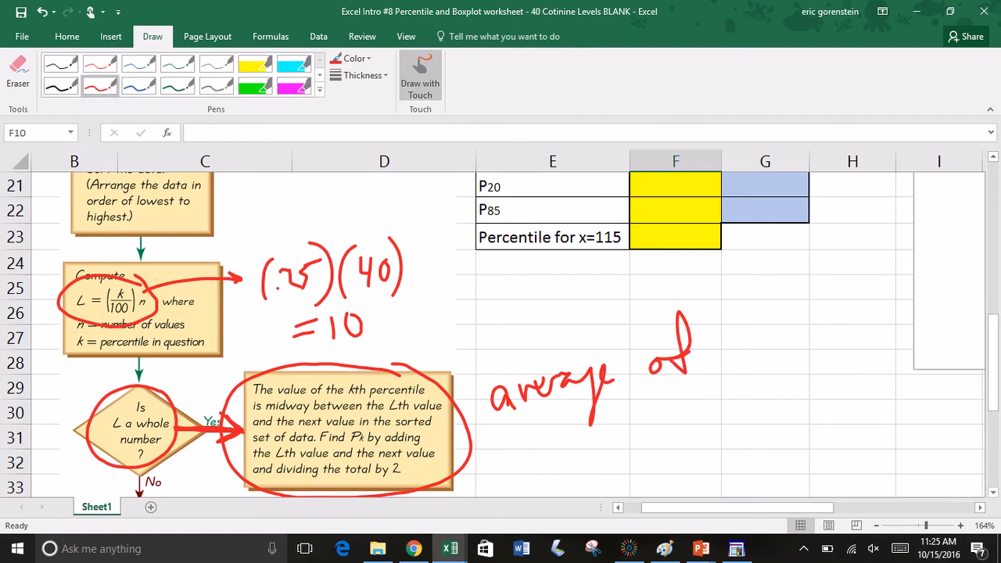
mouse_move(518, 450)
left_mouse_down()
mouse_move(511, 479)
mouse_move(516, 435)
mouse_move(532, 468)
left_mouse_up()
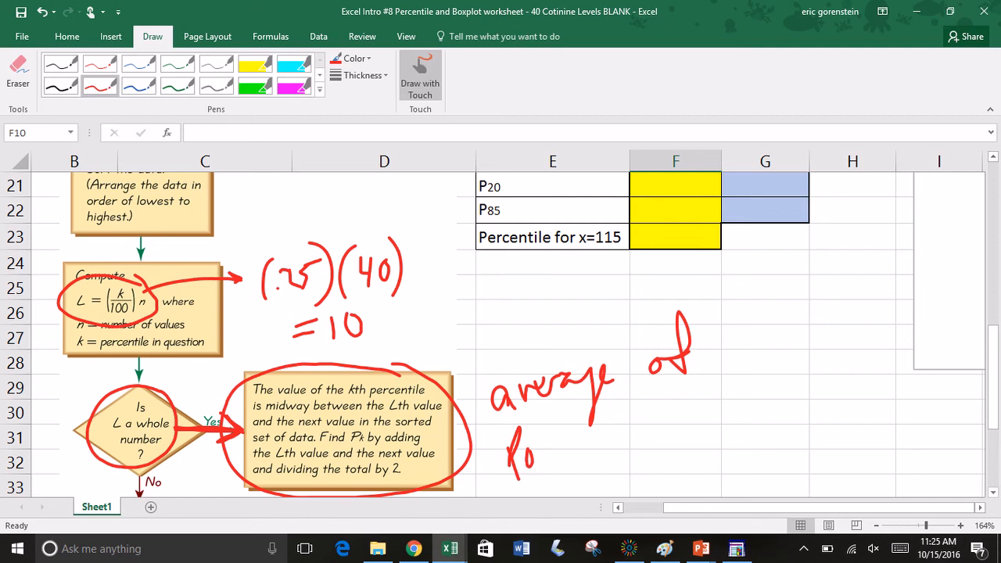
mouse_move(557, 427)
left_mouse_down()
mouse_move(547, 459)
mouse_move(568, 446)
left_mouse_up()
left_click_drag(589, 403, 582, 437)
mouse_move(576, 443)
left_mouse_down()
mouse_move(611, 442)
mouse_move(656, 409)
left_mouse_up()
mouse_move(662, 403)
left_mouse_down()
mouse_move(673, 403)
mouse_move(663, 419)
left_mouse_up()
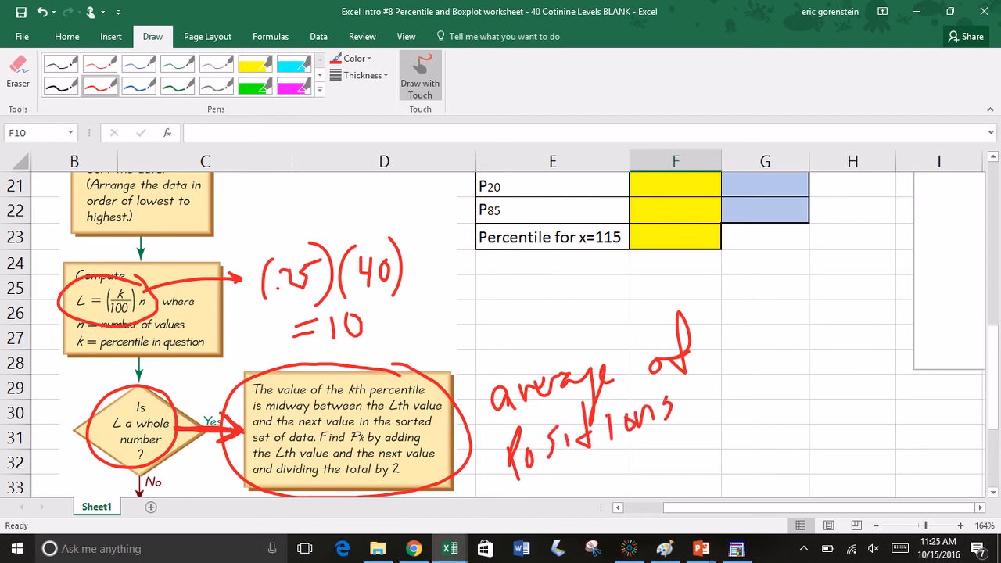
mouse_move(703, 377)
left_mouse_down()
mouse_move(701, 402)
mouse_move(716, 396)
left_mouse_up()
mouse_move(766, 366)
left_mouse_down()
mouse_move(757, 378)
mouse_move(787, 360)
mouse_move(790, 340)
mouse_move(812, 353)
left_mouse_up()
left_click_drag(834, 310, 827, 352)
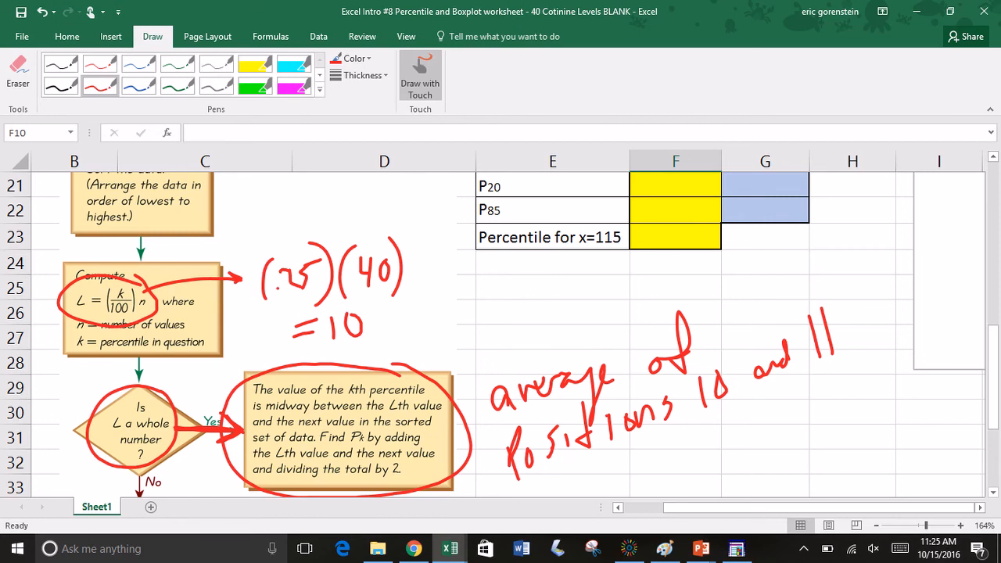
left_click(420, 76)
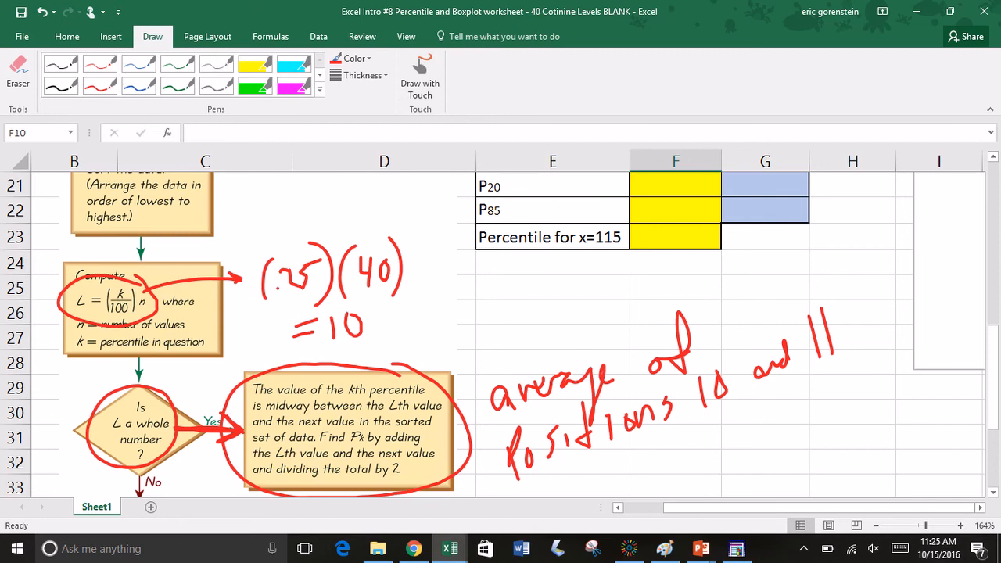
Step: Draw a second red circle around the flowchart's Yes outcome box about averaging the Lth and next values
scroll(493, 334, "up", 2)
scroll(493, 334, "down", 2)
scroll(493, 335, "down", 2)
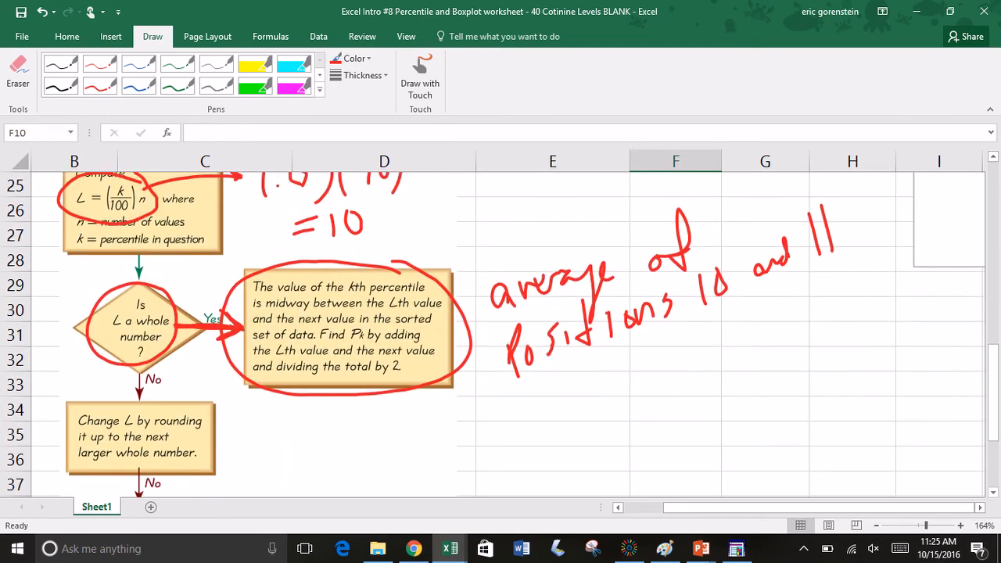
left_click(420, 77)
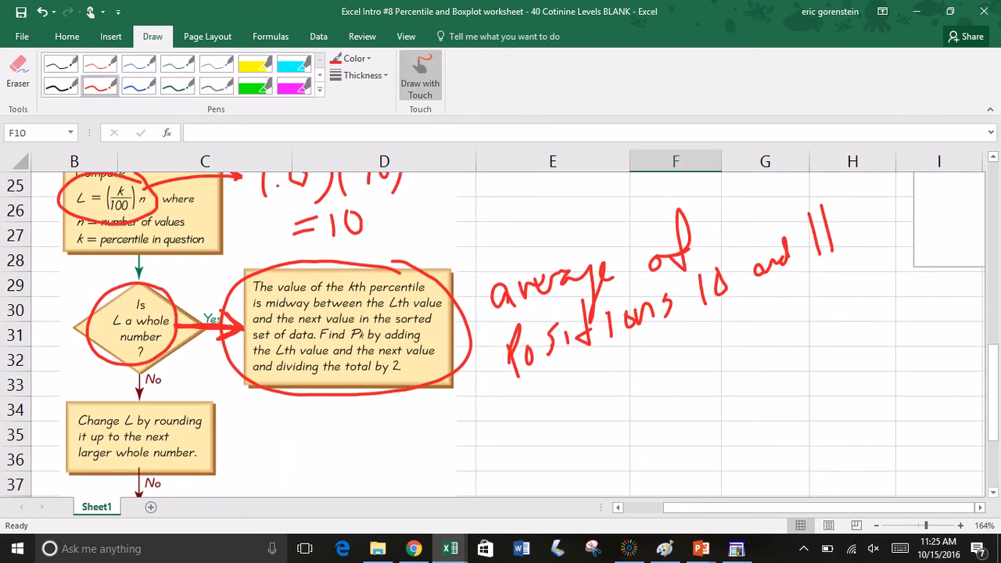
mouse_move(408, 266)
left_mouse_down()
mouse_move(288, 255)
mouse_move(386, 410)
mouse_move(406, 248)
left_mouse_up()
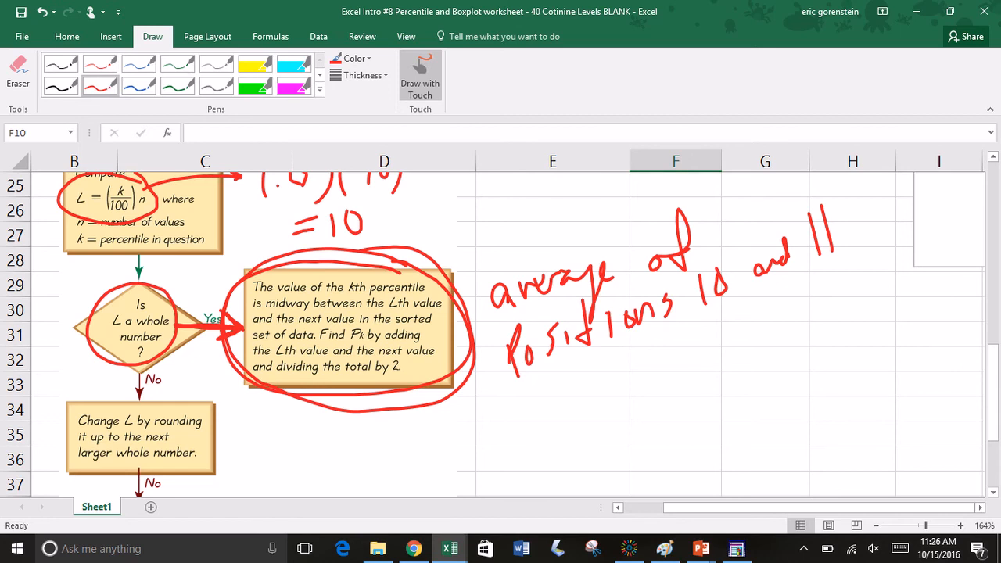
key("Escape")
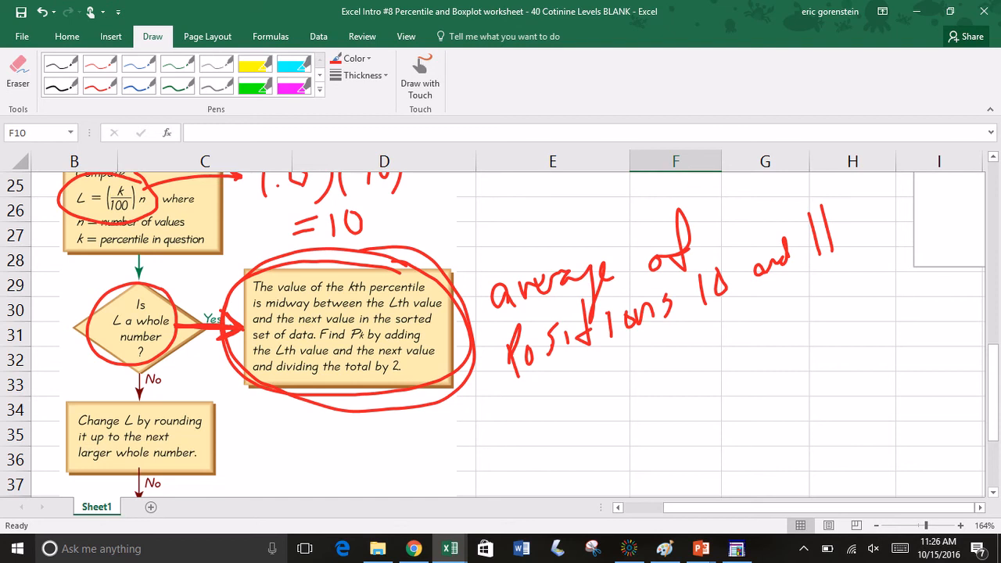
Step: Draw red arrows pointing at the 10th and 11th values in column A, 87 and 103
scroll(500, 335, "up", 5)
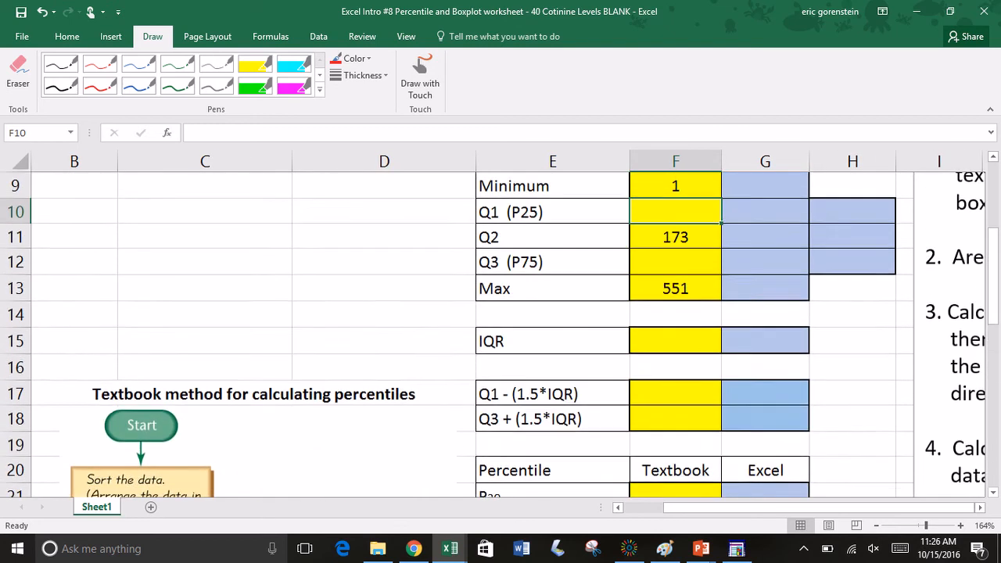
scroll(500, 335, "down", 4, "ctrl")
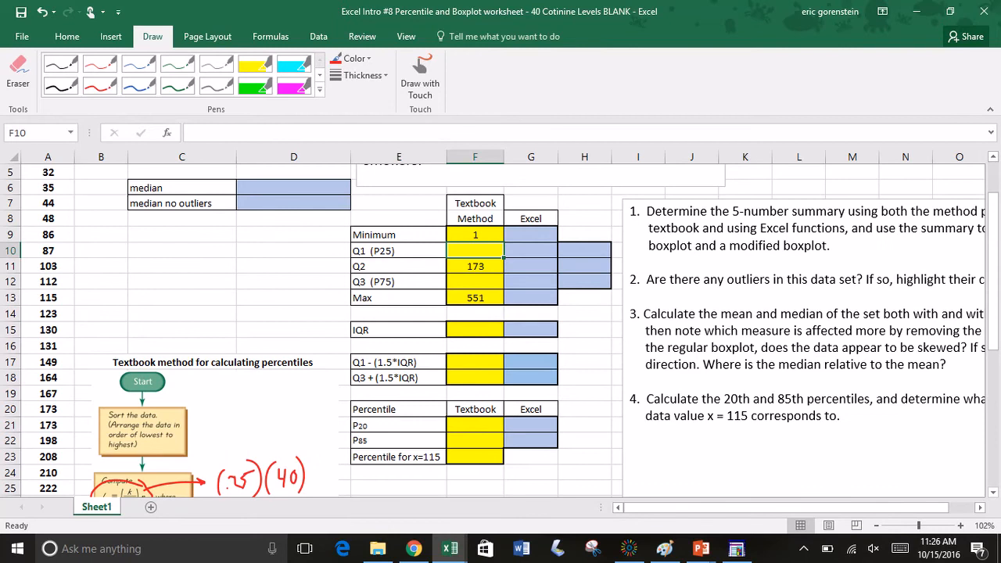
left_click(421, 75)
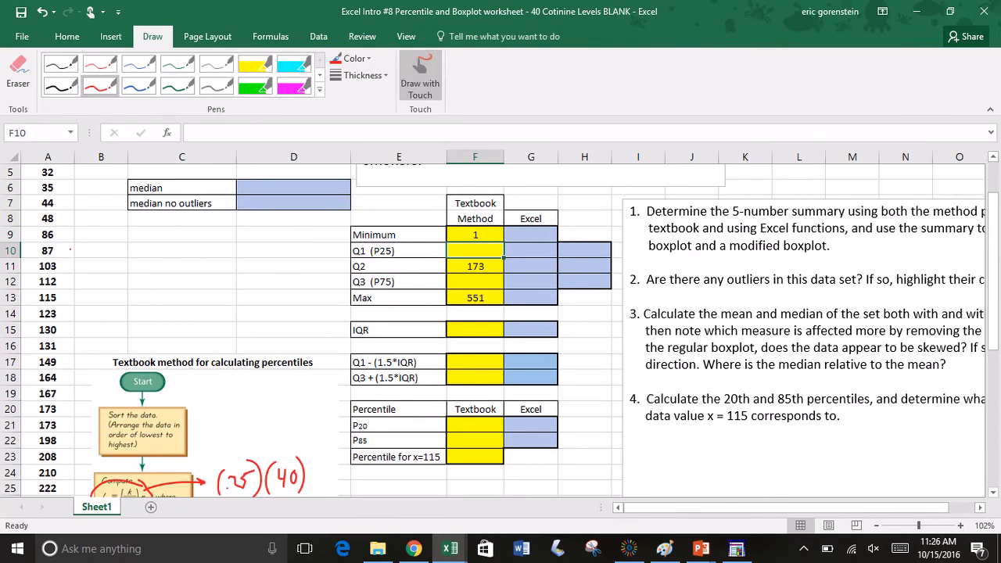
mouse_move(108, 247)
left_mouse_down()
mouse_move(69, 249)
mouse_move(73, 226)
left_mouse_up()
key("ctrl+z")
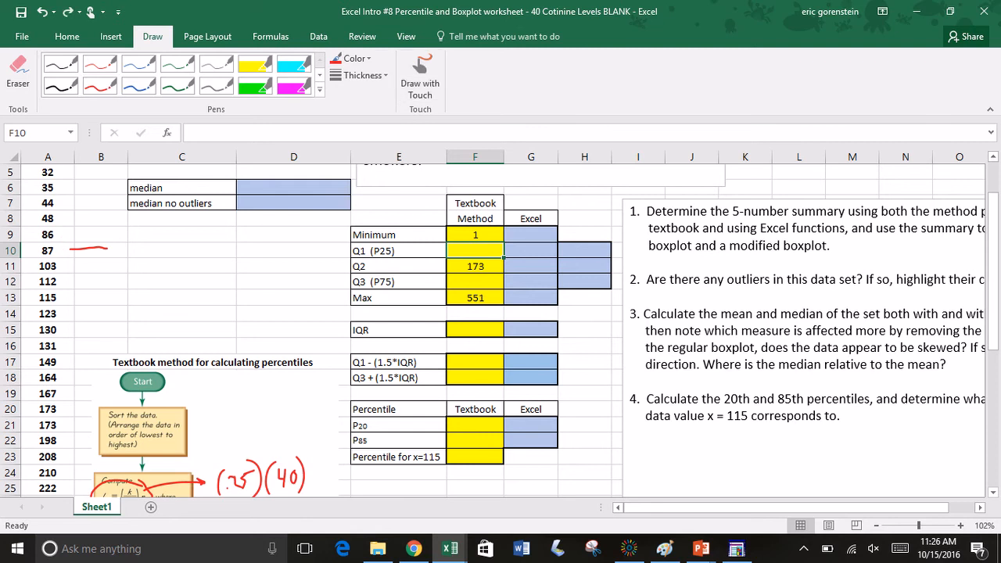
left_click(420, 76)
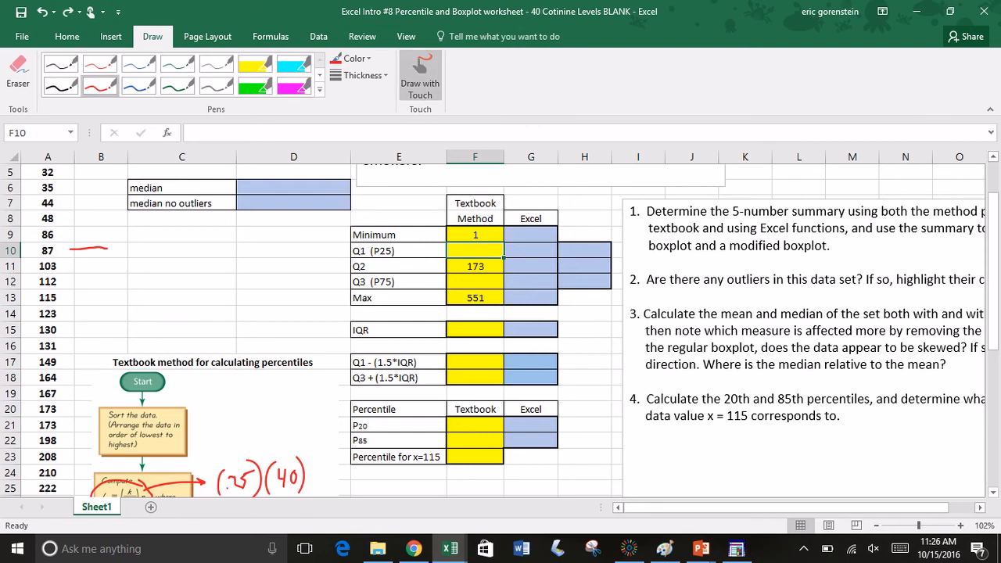
left_click_drag(81, 241, 76, 258)
mouse_move(110, 290)
left_mouse_down()
mouse_move(61, 269)
mouse_move(73, 264)
left_mouse_up()
left_click(420, 76)
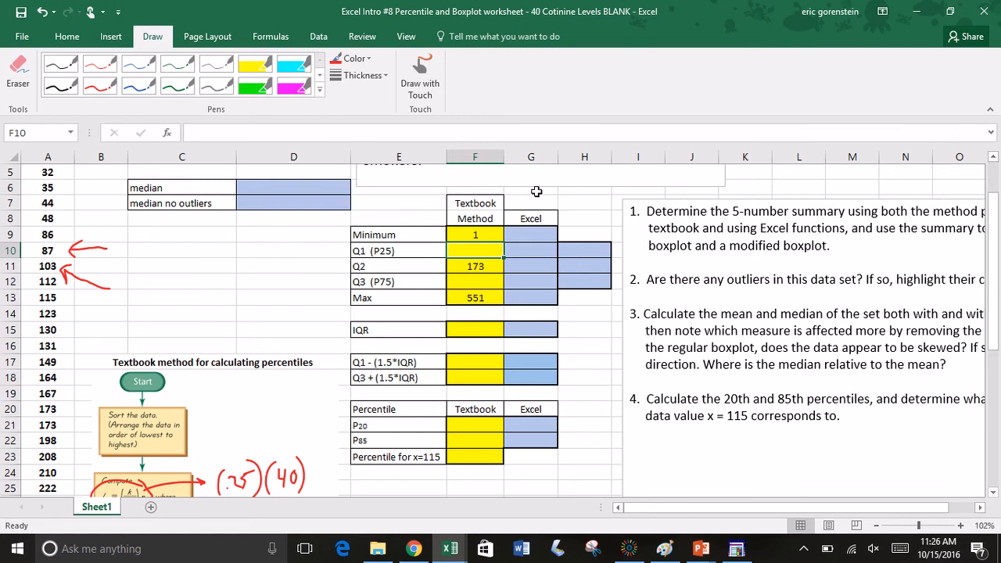
Step: Calculate the textbook-method Q1 (P25) in F10 with the formula =(87+103)/2
type("=(")
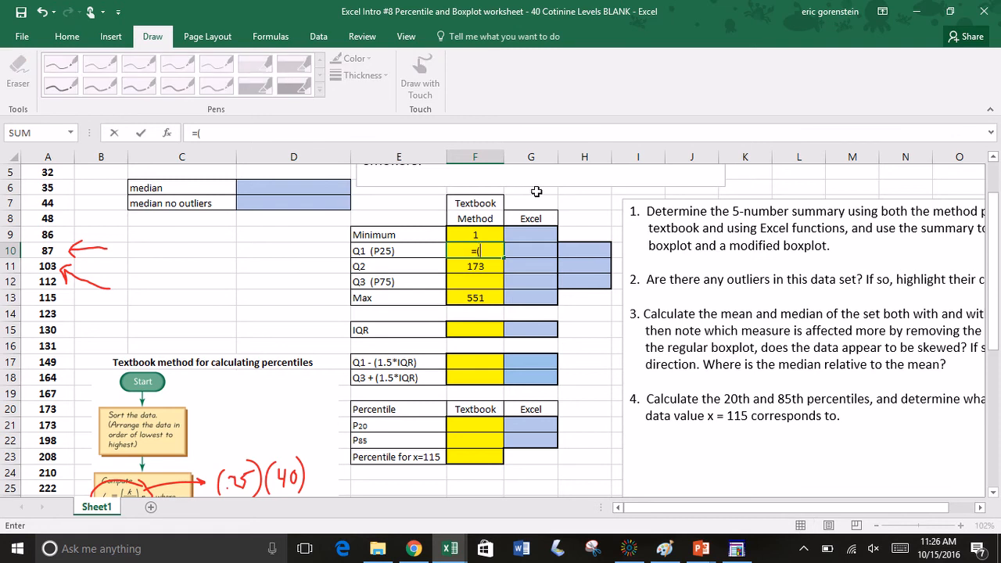
type("87+103)")
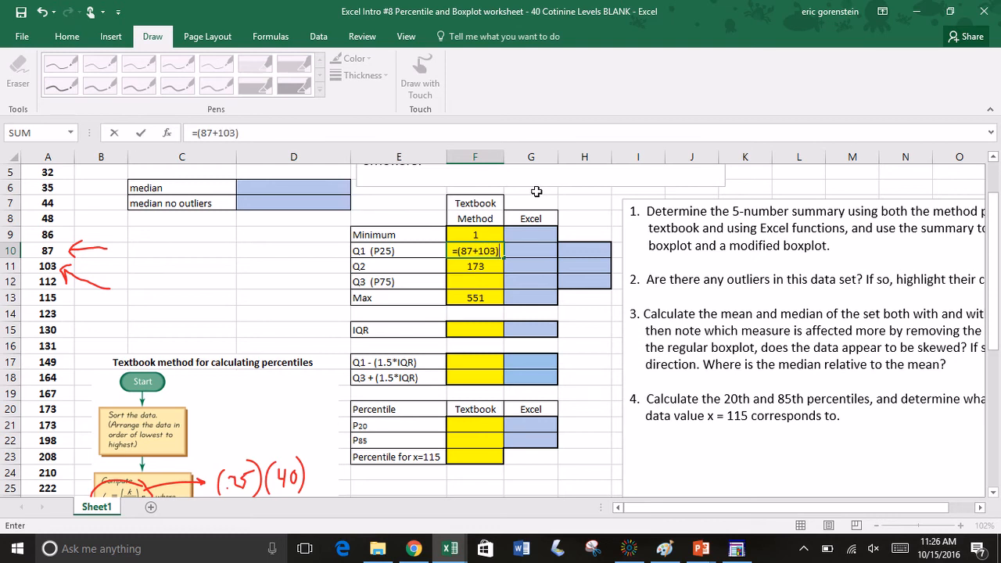
type("/2")
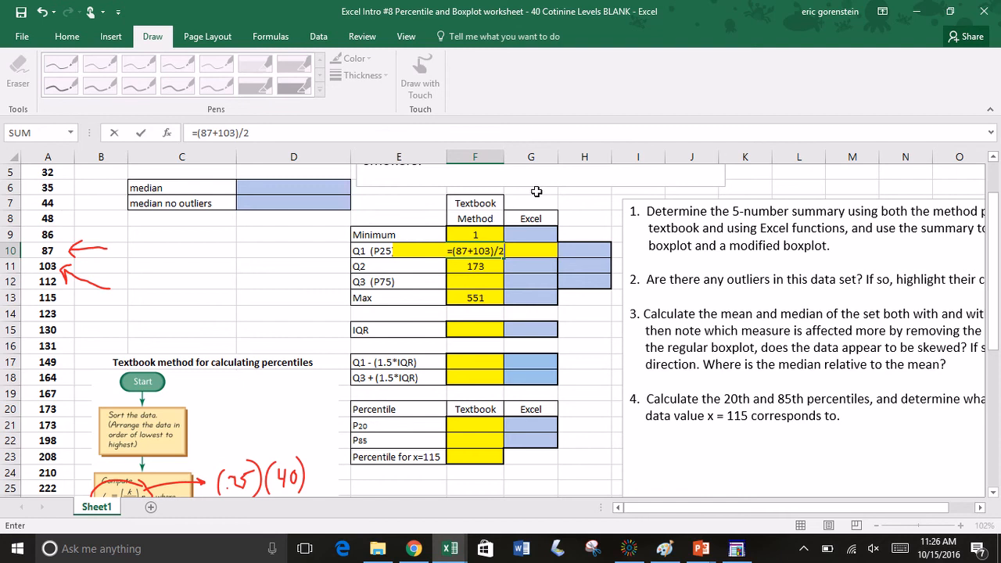
key("Return")
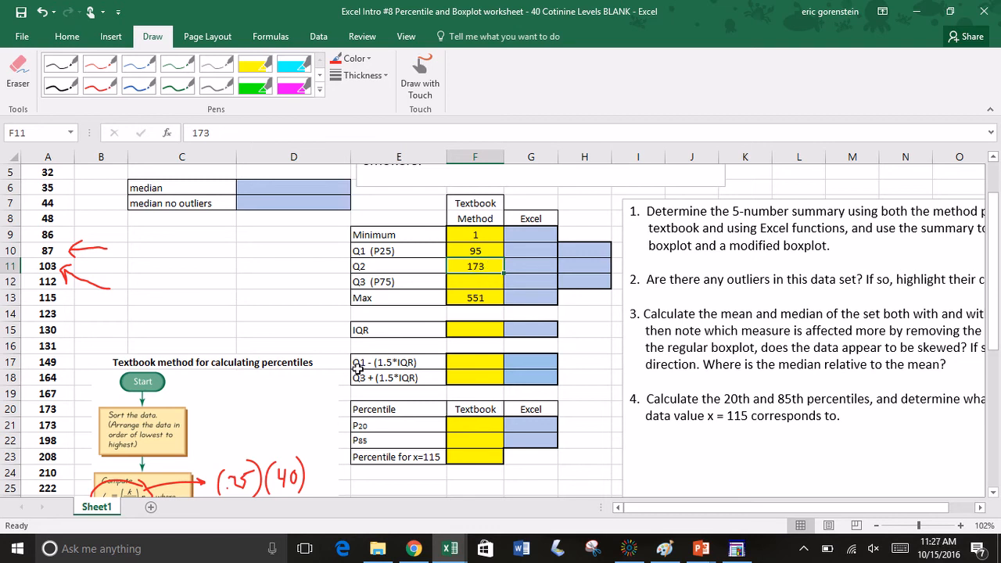
Step: Erase the handwritten .25 and 10 from the red calculation beside the flowchart's L formula
scroll(358, 369, "down", 3)
scroll(358, 369, "down", 2)
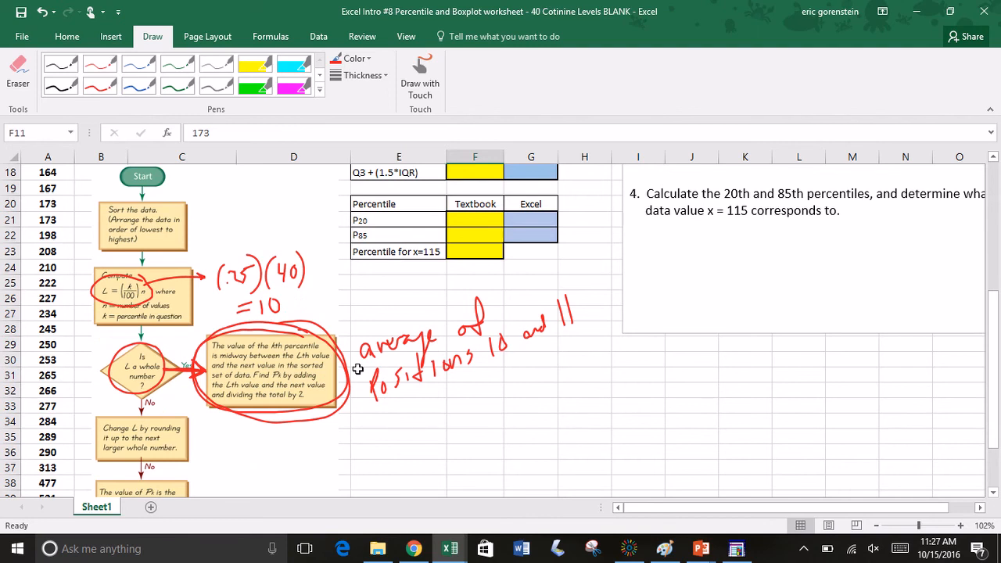
left_click(18, 74)
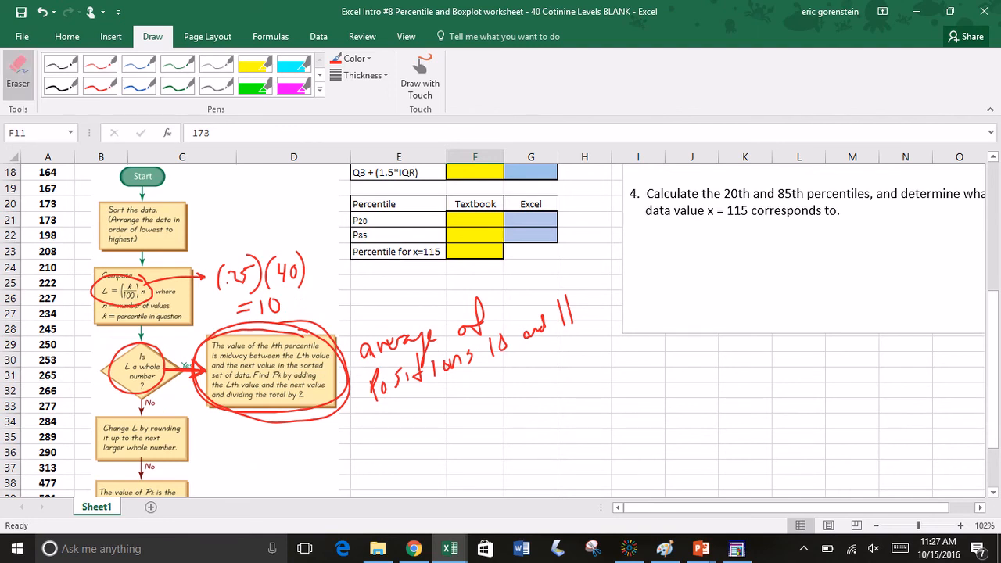
left_click_drag(227, 282, 250, 268)
left_click_drag(278, 302, 264, 312)
Step: Handwrite .75 in red ink inside the empty parentheses before (40)
left_click(100, 86)
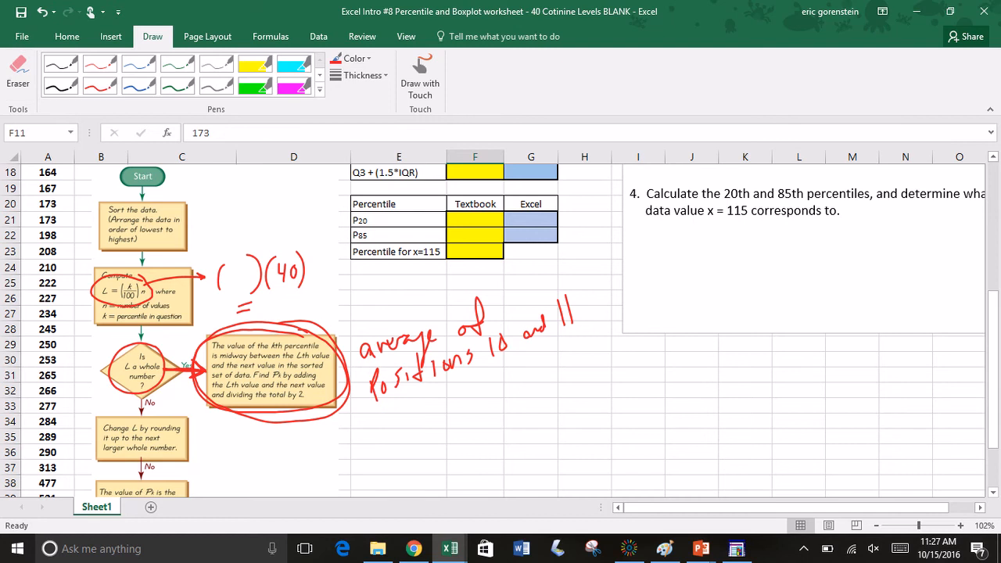
left_click(222, 274)
left_click(238, 272)
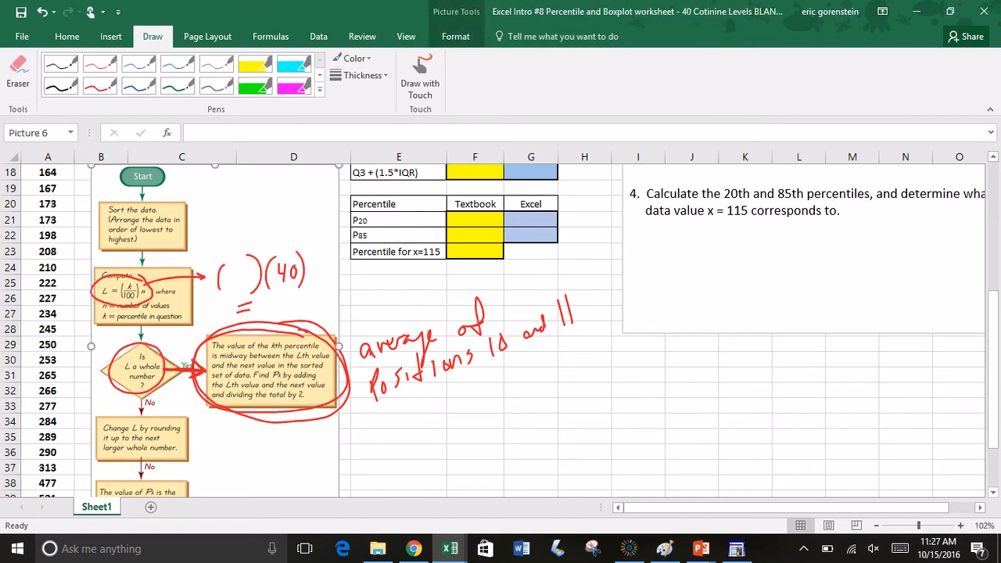
left_click(420, 76)
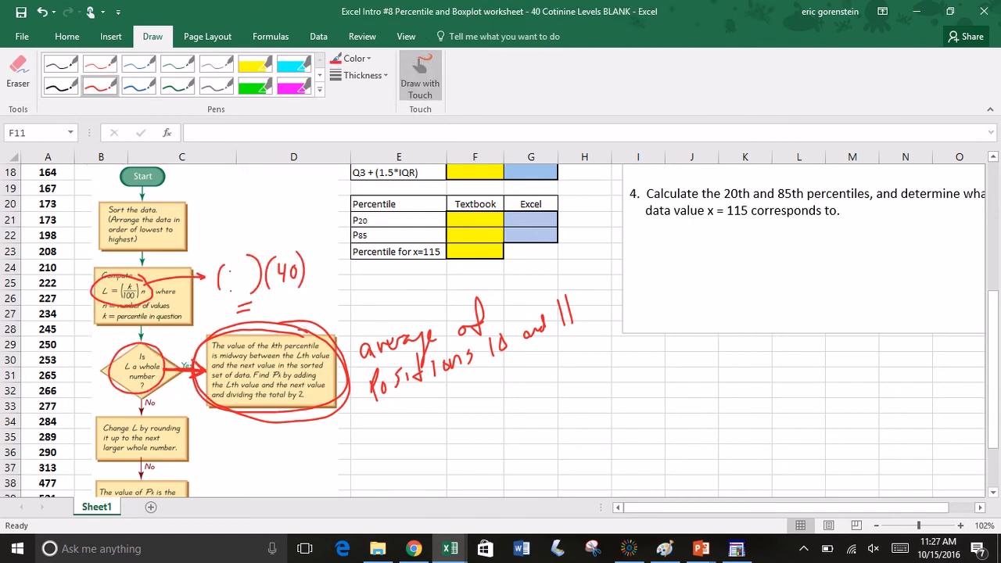
mouse_move(233, 266)
left_mouse_down()
mouse_move(234, 292)
mouse_move(241, 275)
mouse_move(246, 287)
left_mouse_up()
mouse_move(264, 304)
left_mouse_down()
mouse_move(265, 315)
mouse_move(287, 311)
mouse_move(287, 296)
left_mouse_up()
key("ctrl+z")
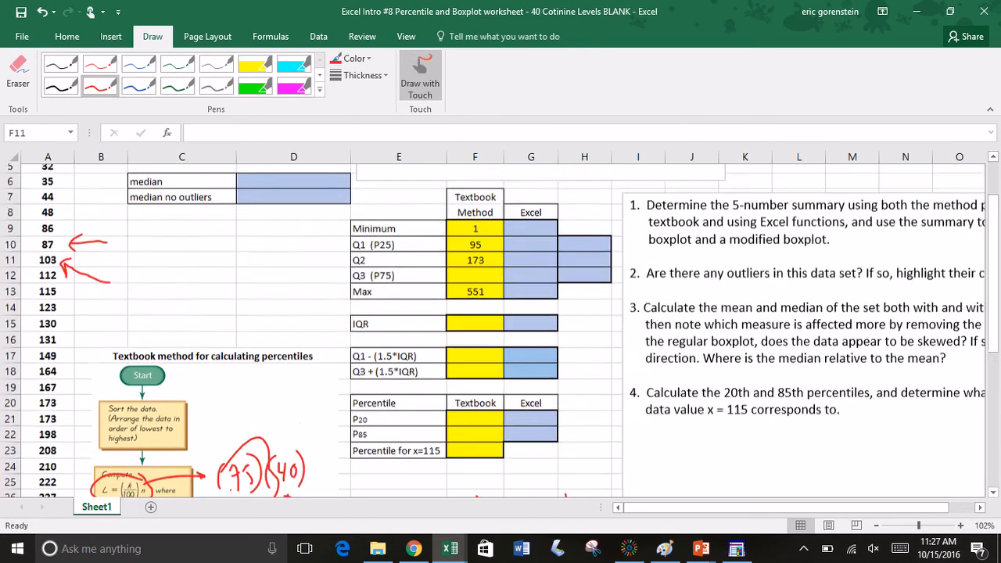
scroll(493, 330, "down", 4)
scroll(493, 330, "down", 1)
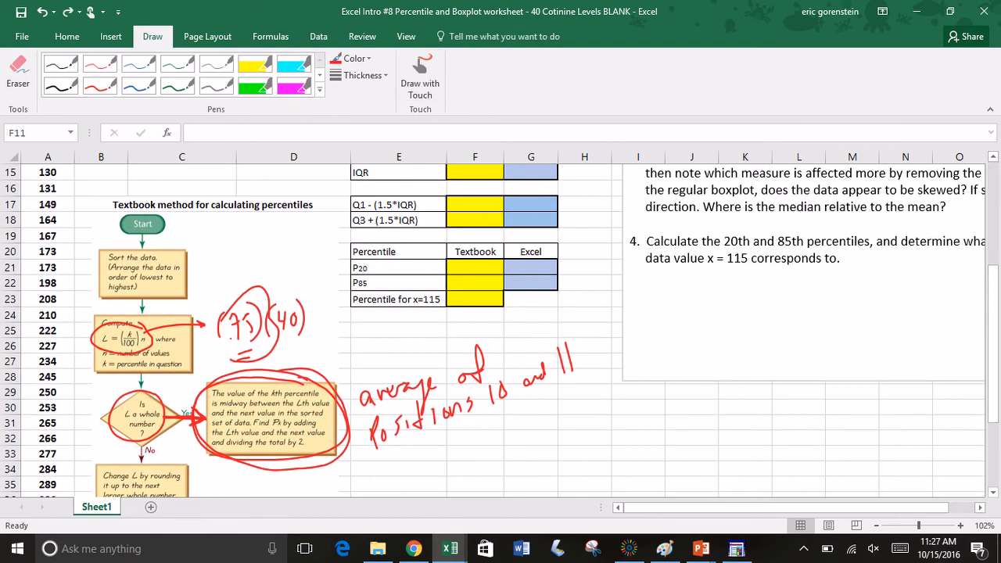
key("ctrl+z")
Step: Handwrite 30 in red after the equals sign, and retrace the flowchart path through the whole-number question toward its Yes box
scroll(493, 330, "down", 5)
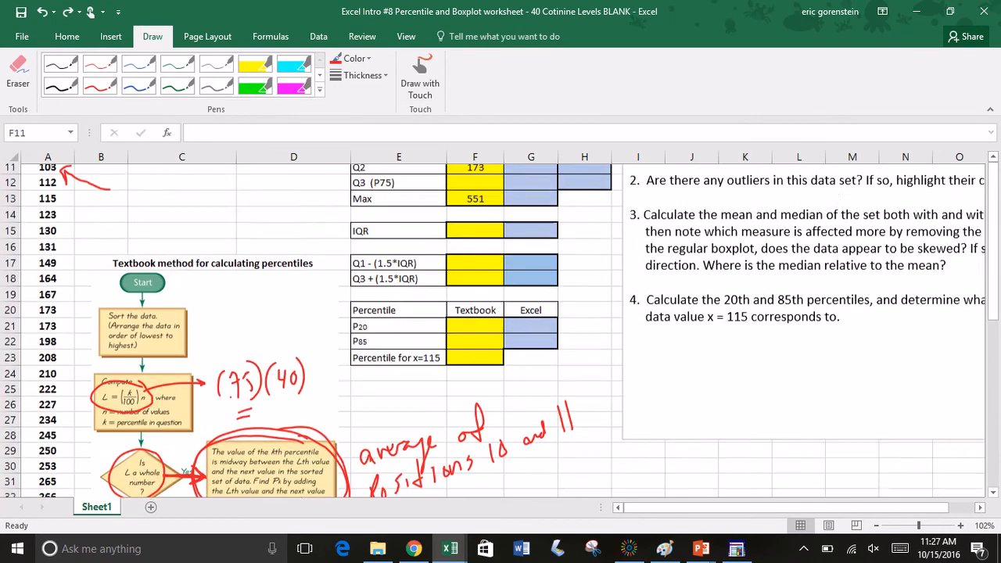
left_click(420, 76)
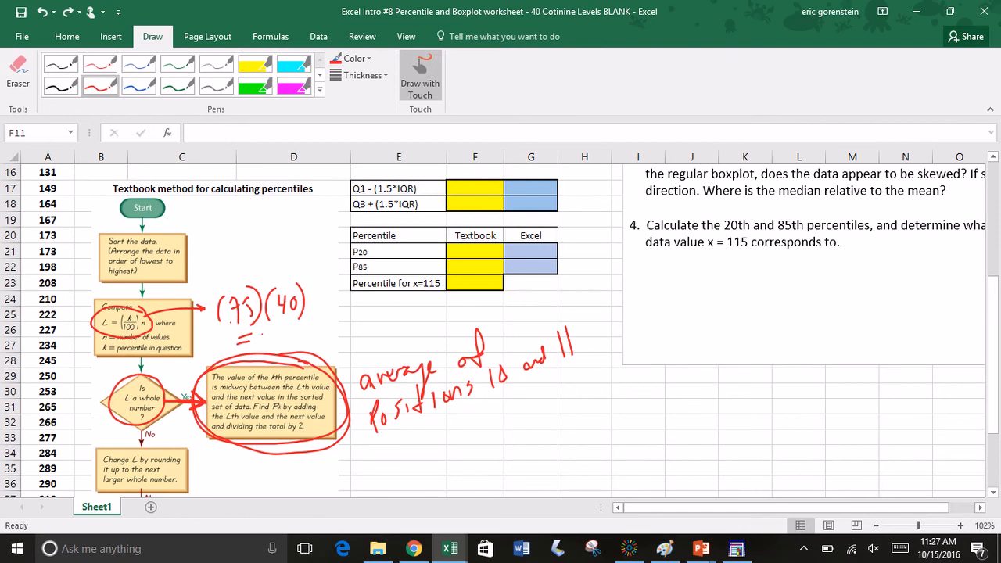
mouse_move(264, 318)
left_mouse_down()
mouse_move(265, 339)
mouse_move(288, 328)
left_mouse_up()
mouse_move(144, 352)
left_mouse_down()
mouse_move(126, 422)
mouse_move(118, 416)
mouse_move(154, 422)
mouse_move(194, 397)
mouse_move(192, 410)
mouse_move(191, 397)
left_mouse_up()
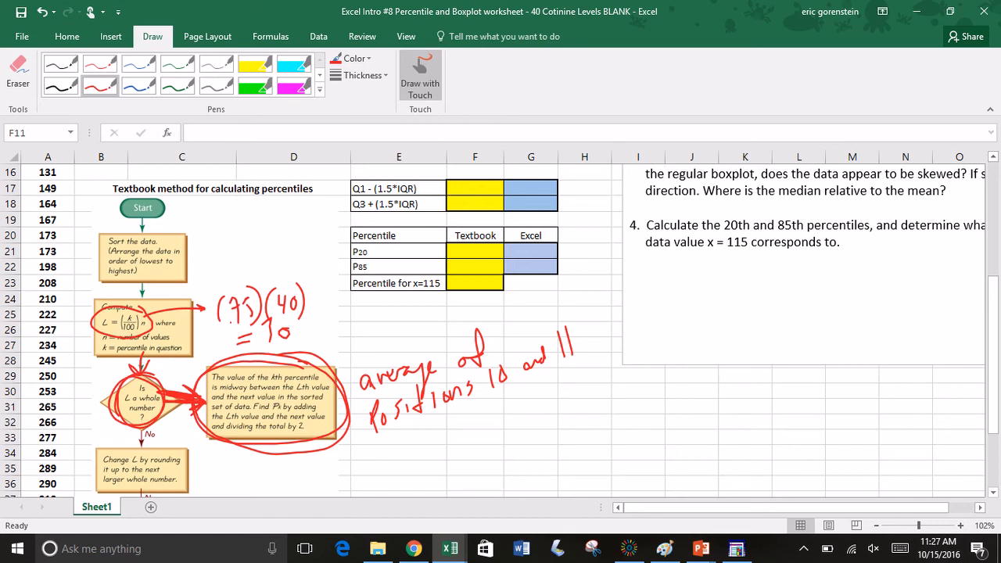
Step: Cross out 10 and 11 in the handwritten averaging note and write 30 and 31 in red beneath them
left_click_drag(487, 369, 499, 380)
left_click_drag(496, 397, 510, 416)
left_click_drag(511, 395, 521, 410)
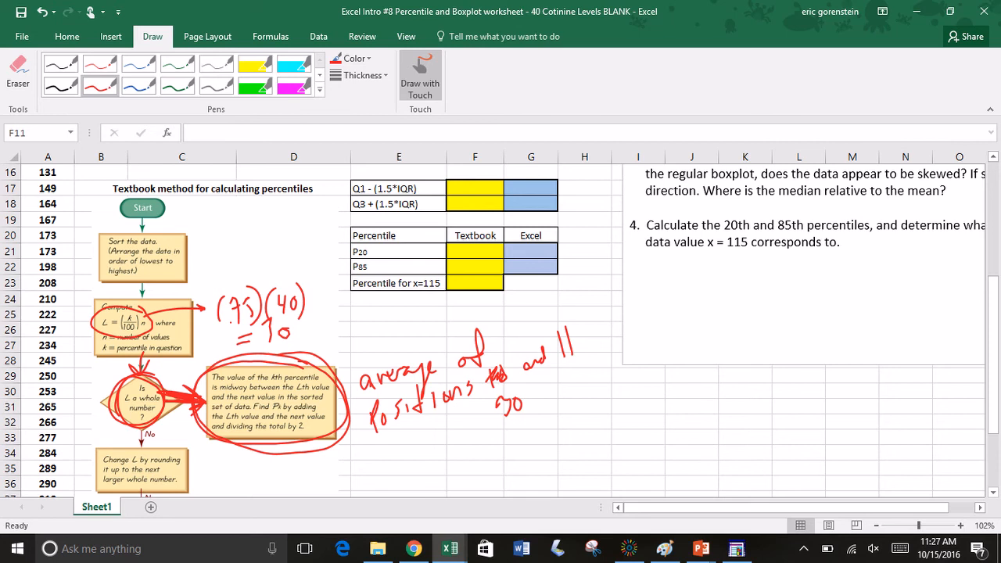
mouse_move(554, 335)
left_mouse_down()
mouse_move(582, 384)
mouse_move(569, 351)
left_mouse_up()
left_click(420, 76)
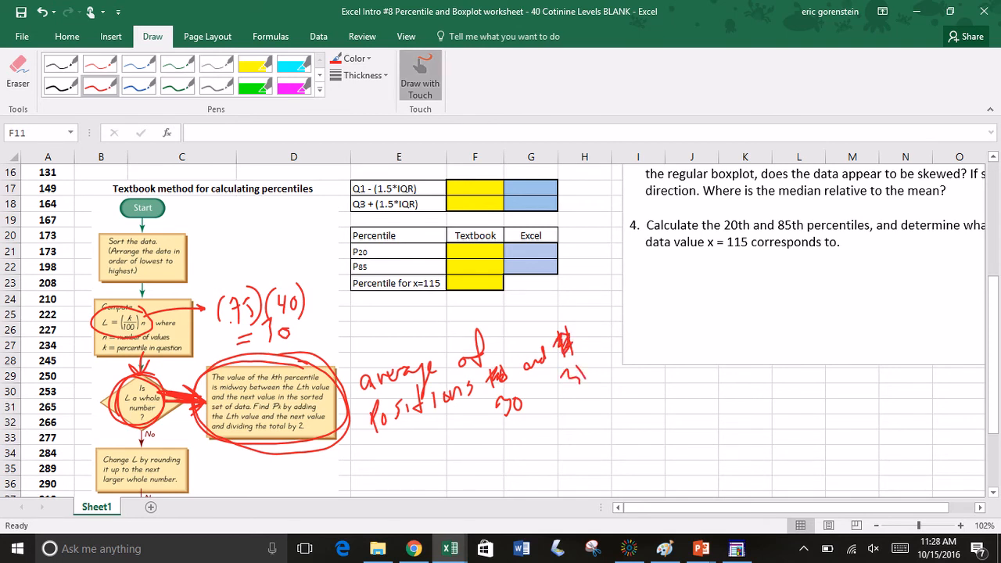
scroll(500, 328, "up", 3)
scroll(501, 329, "down", 5)
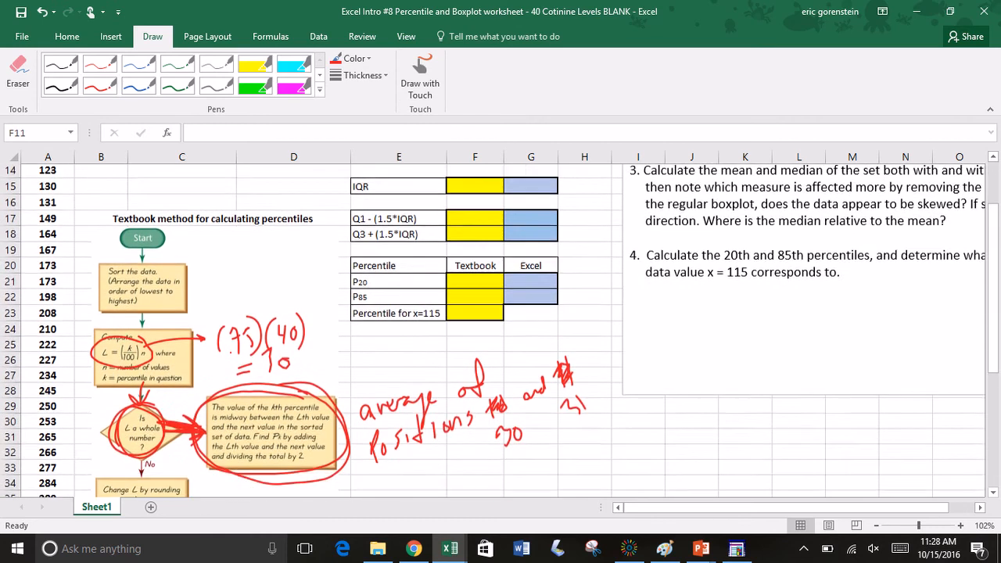
left_click(420, 76)
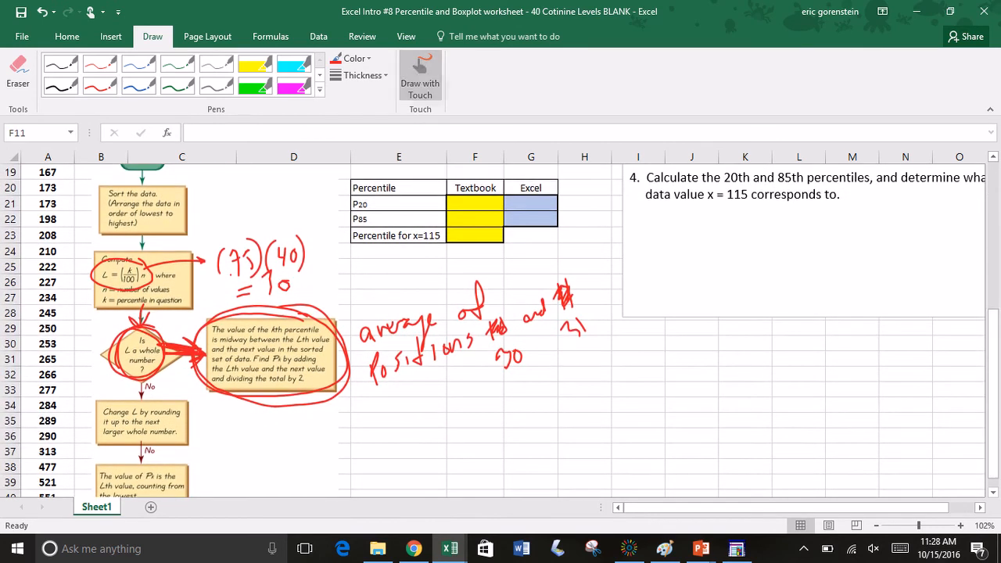
mouse_move(69, 345)
left_mouse_down()
mouse_move(84, 352)
mouse_move(62, 365)
mouse_move(69, 346)
mouse_move(59, 435)
left_mouse_up()
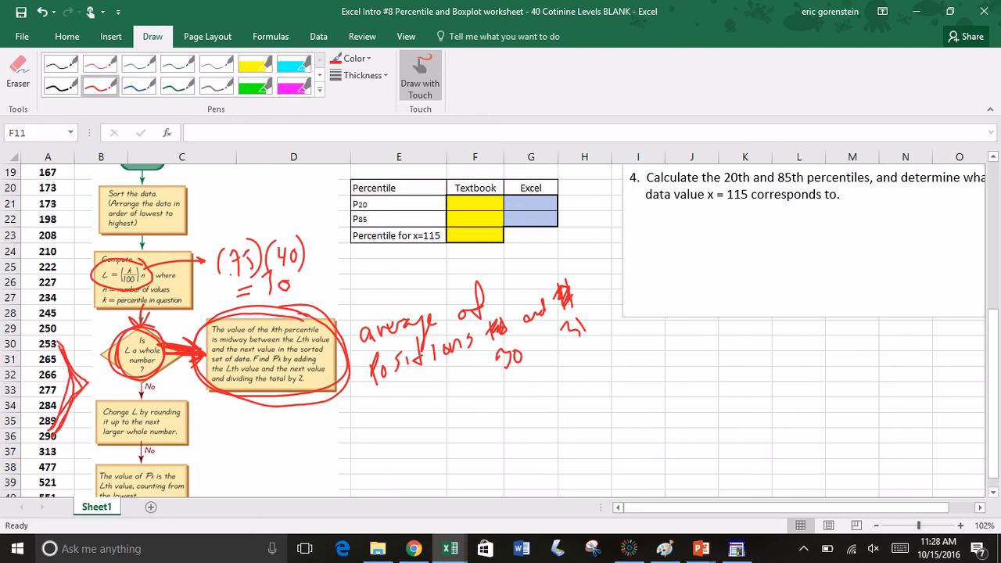
left_click(421, 76)
scroll(500, 328, "up", 6)
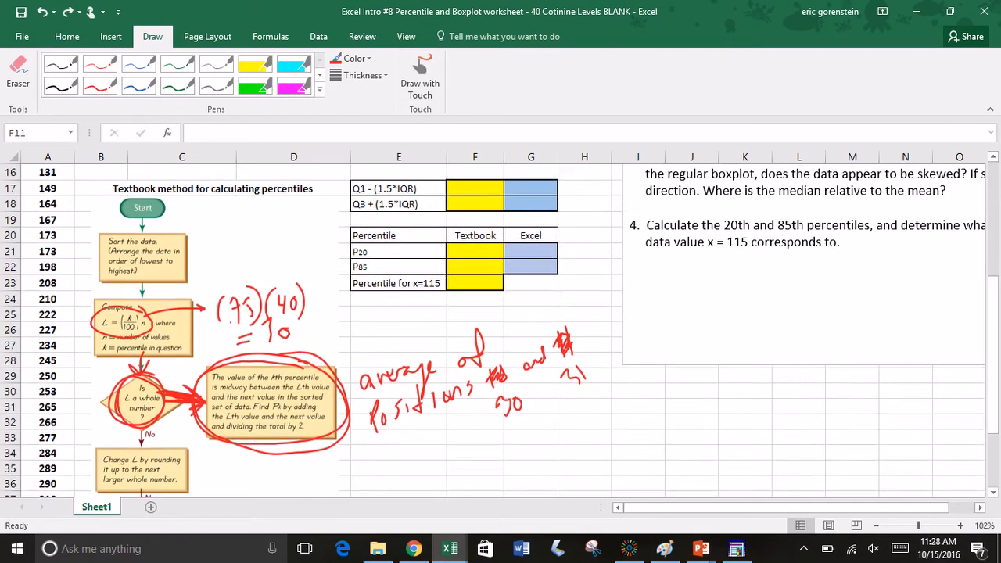
Step: Circle the 30th and 31st values in column A, 253 and 265, in red ink, and stop inking
scroll(501, 328, "down", 2)
left_click(420, 77)
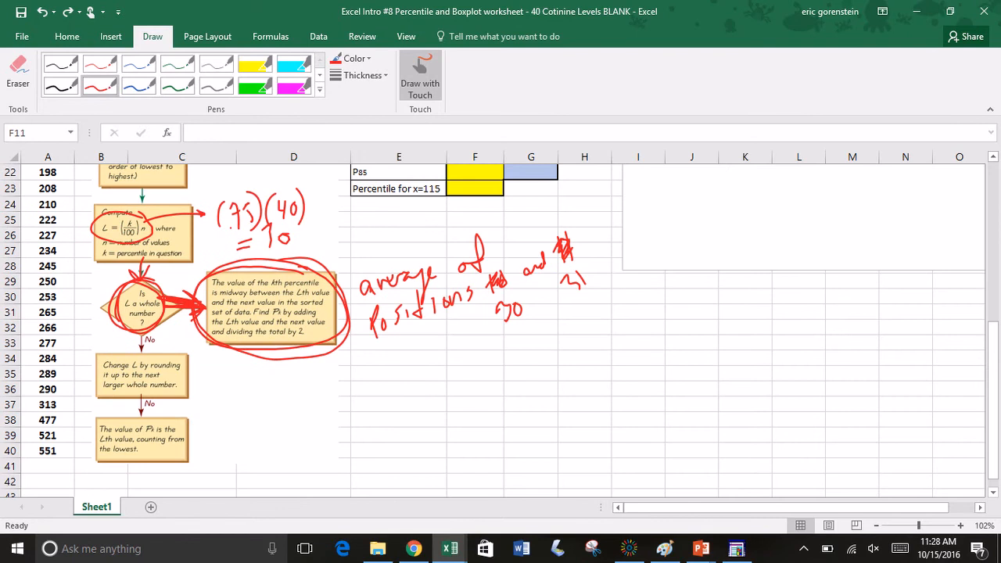
mouse_move(66, 296)
left_mouse_down()
mouse_move(36, 315)
mouse_move(62, 292)
left_mouse_up()
left_click(422, 75)
Step: Calculate the textbook-method Q3 (P75) in F12 with the formula =(253+265)/2
scroll(501, 329, "up", 3)
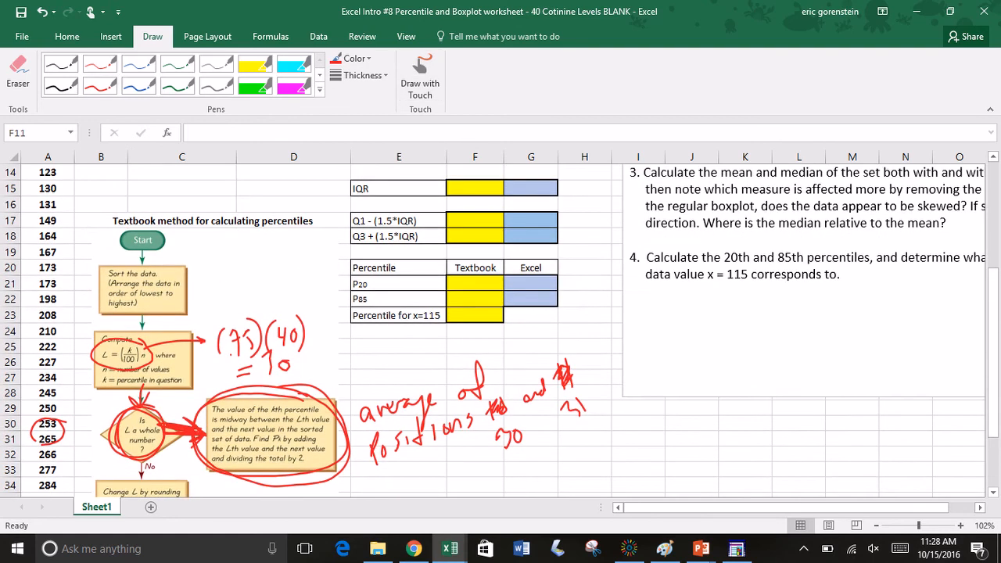
scroll(501, 329, "up", 3)
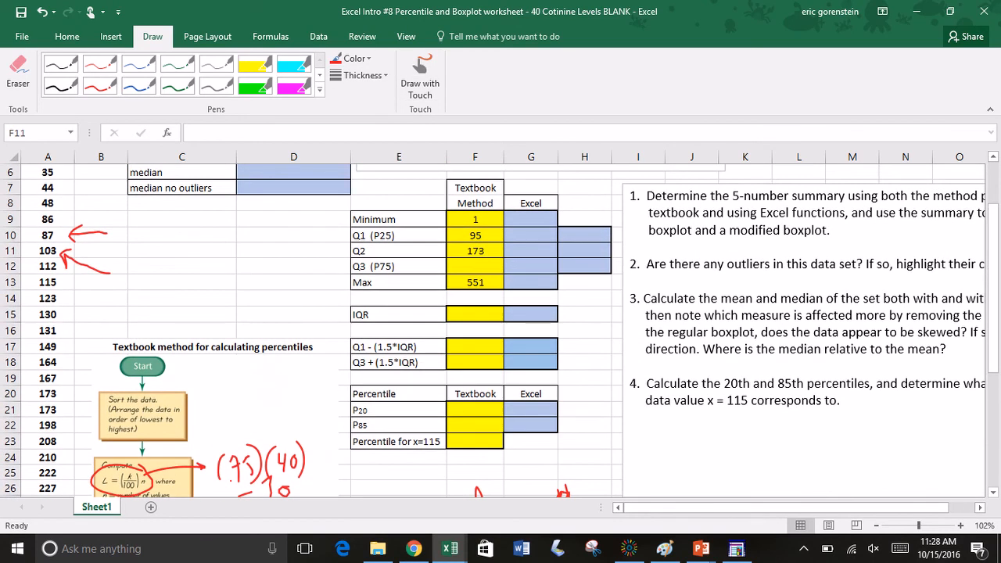
left_click(475, 266)
type("=")
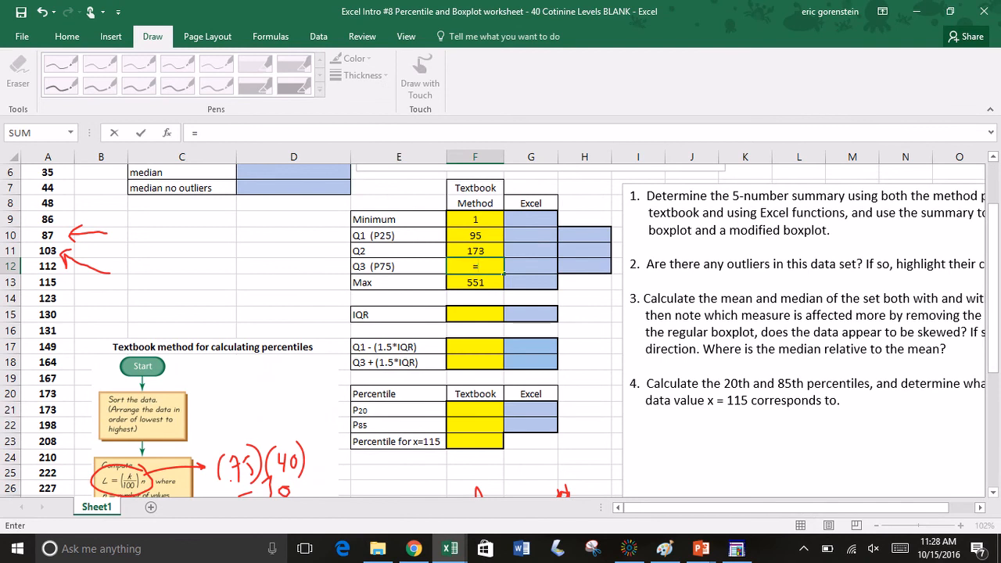
type("(253+265)")
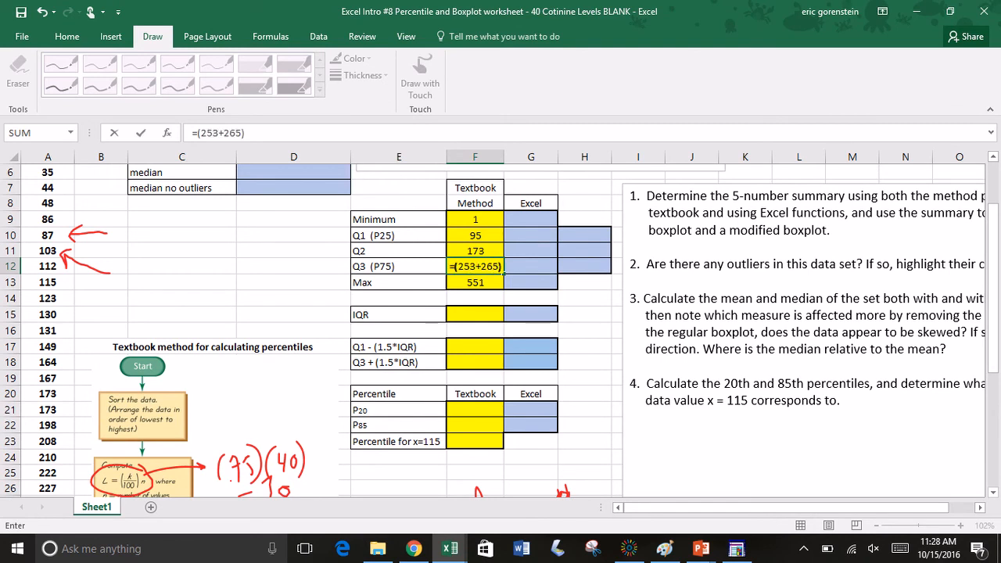
type("/2")
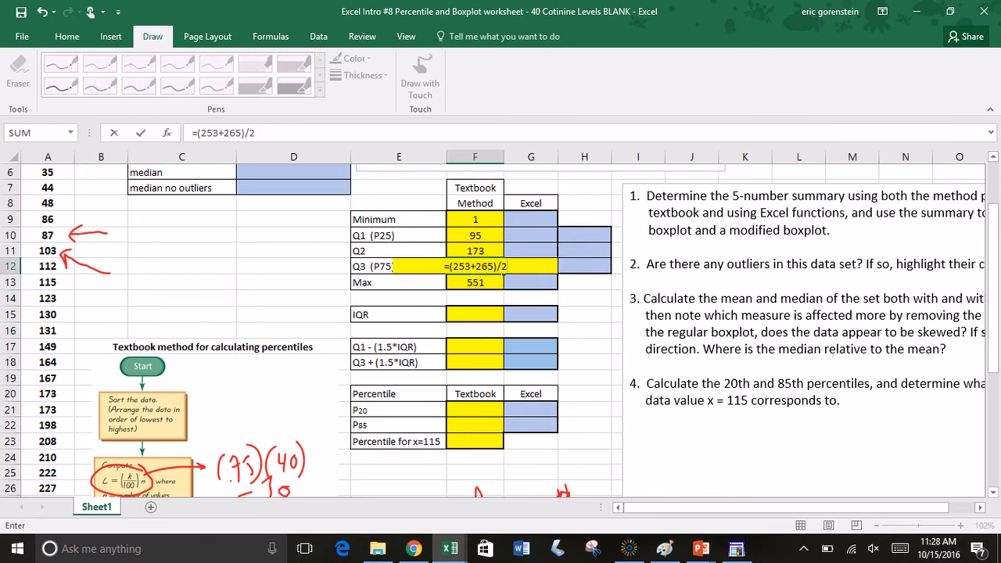
key("Return")
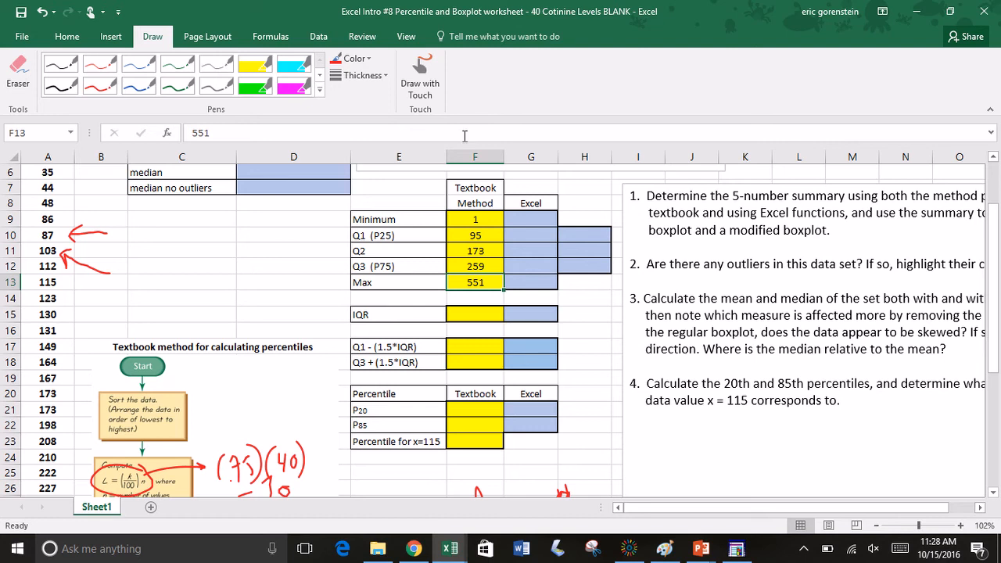
Step: Extend the IQR label in E15 to read "IQR (Q3-Q1)"
double_click(399, 315)
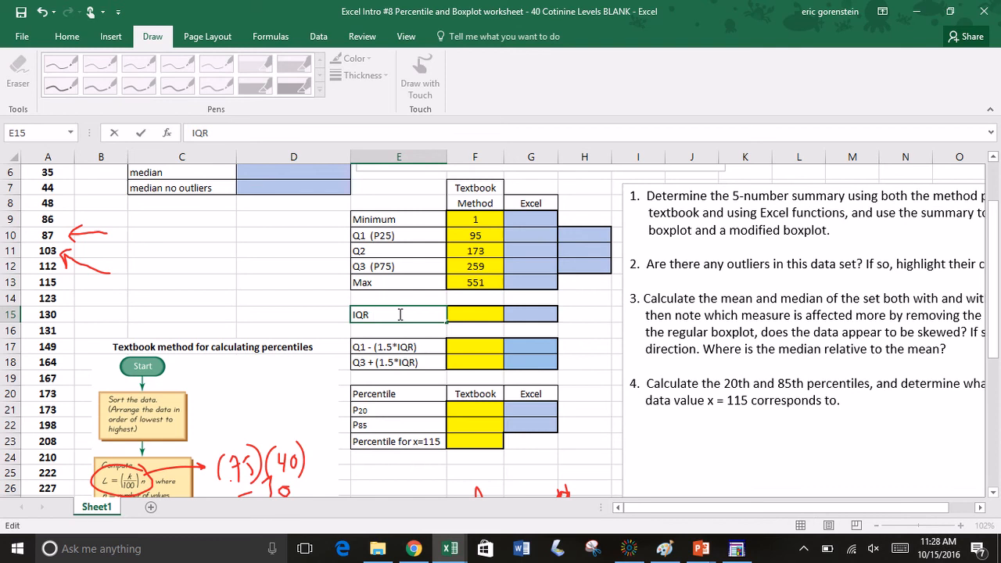
type("(Q3-Q1)")
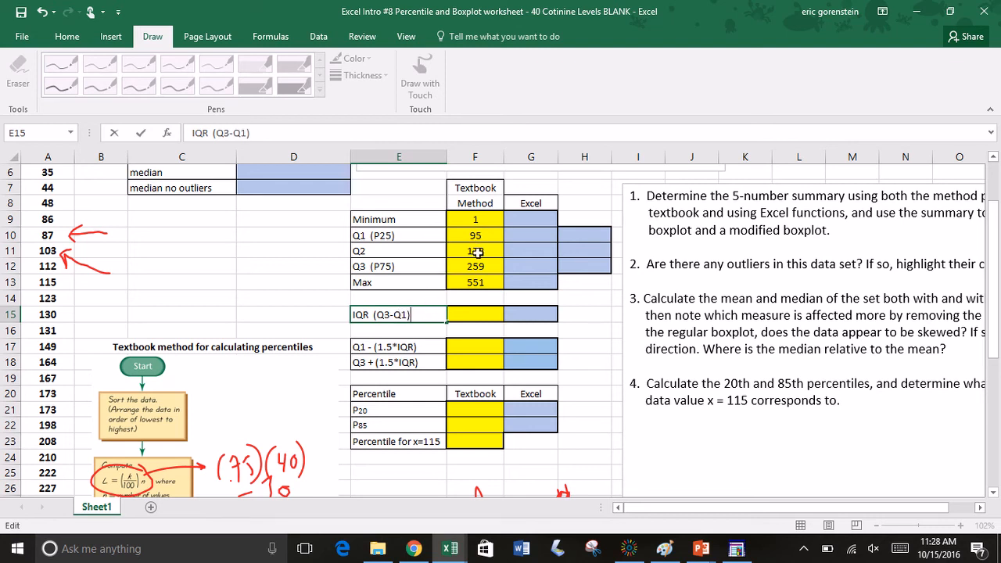
Step: Calculate the textbook-method IQR in F15 with the formula =259-95
left_click(468, 313)
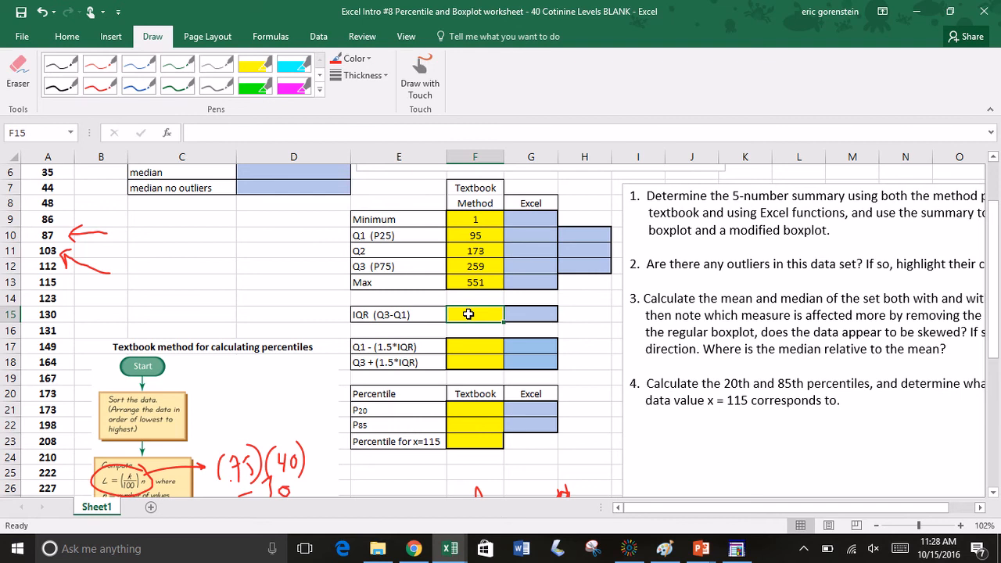
type("=259")
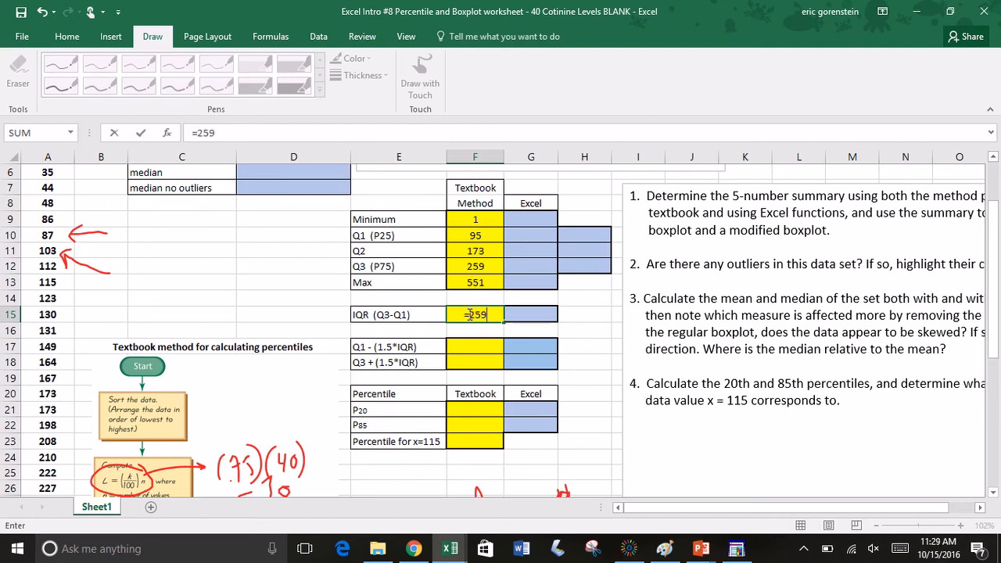
type("-95")
key("Return")
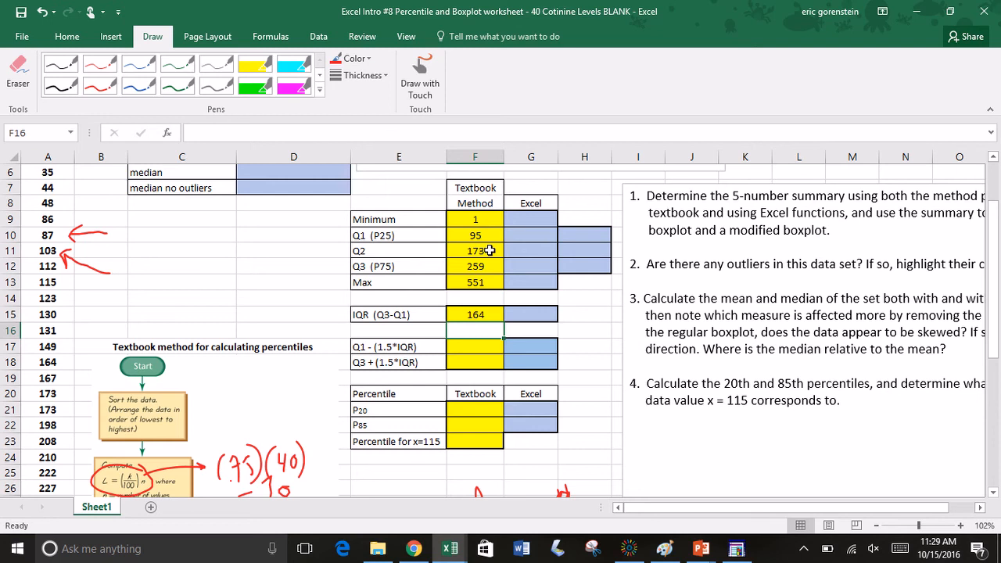
Step: Calculate the Excel-method minimum in G9 with the formula =MIN(A:A)
left_click(536, 222)
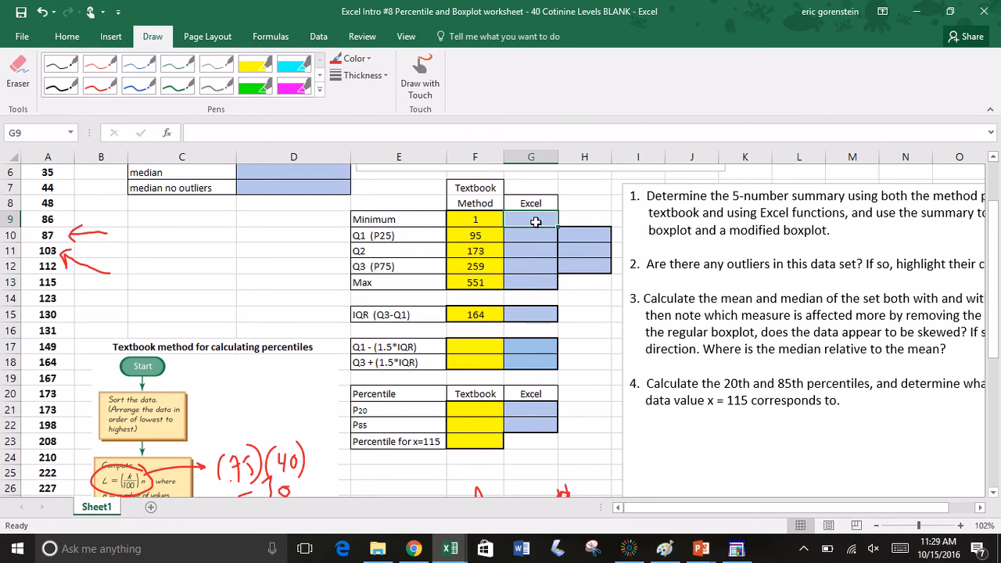
type("=min(")
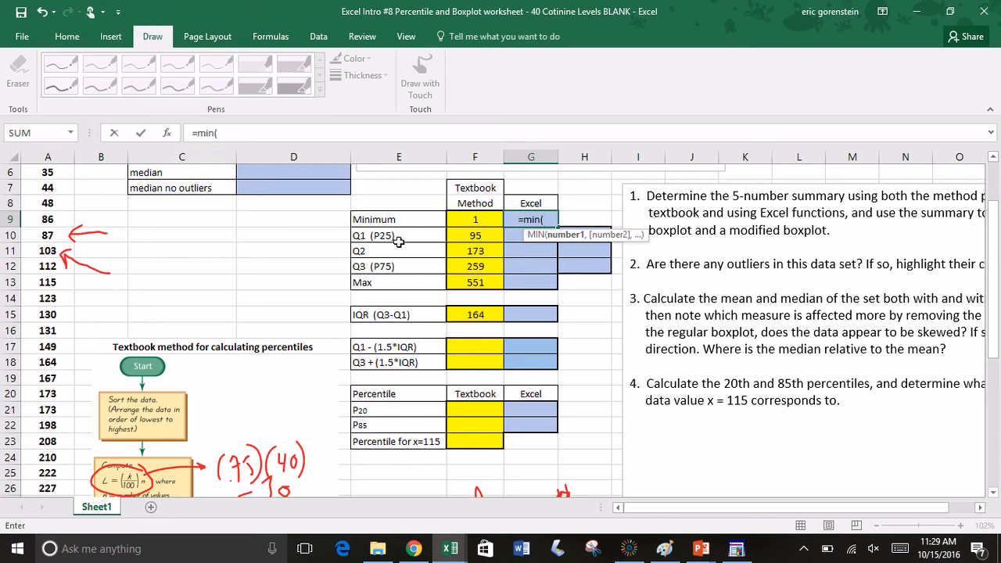
left_click(52, 156)
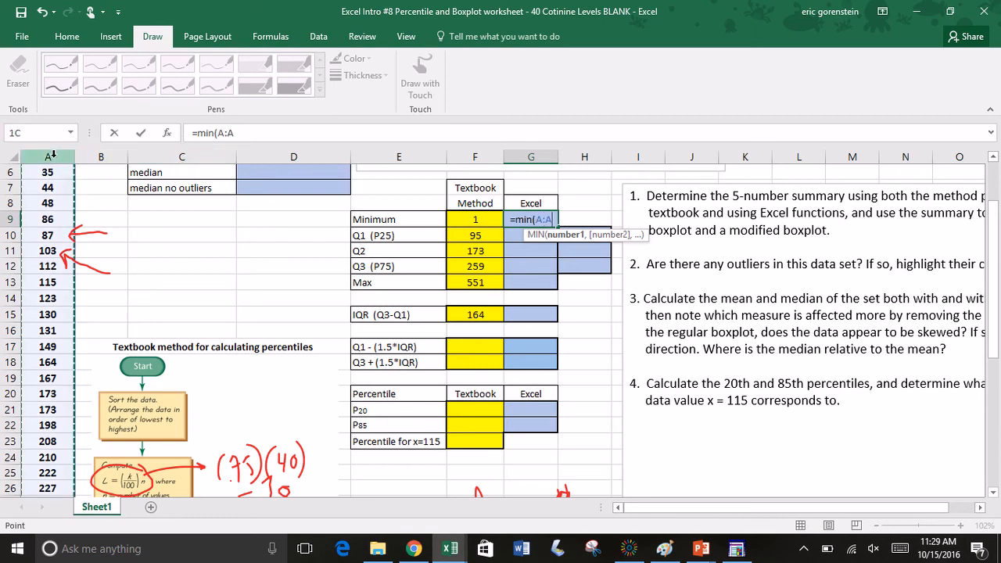
type(")")
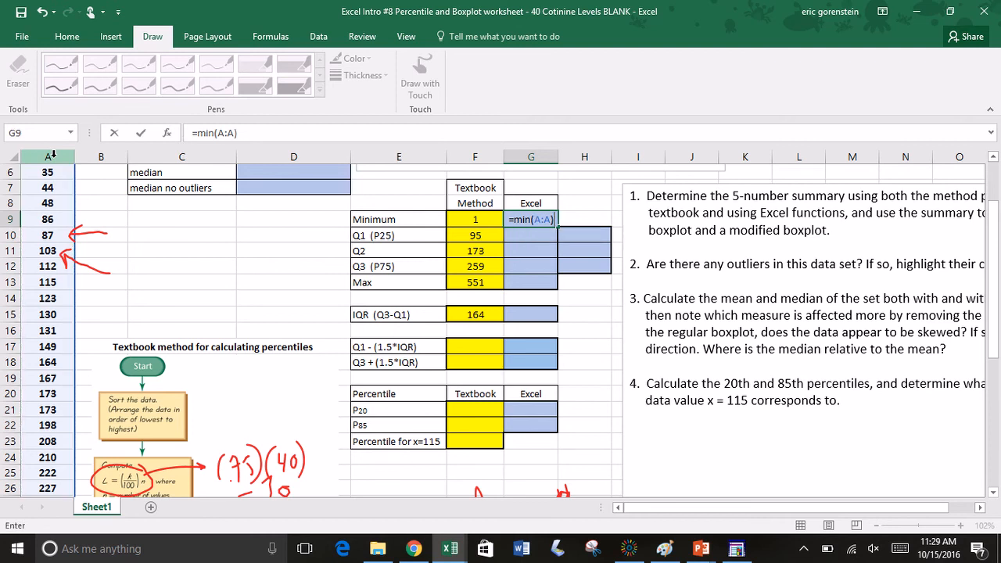
key("Return")
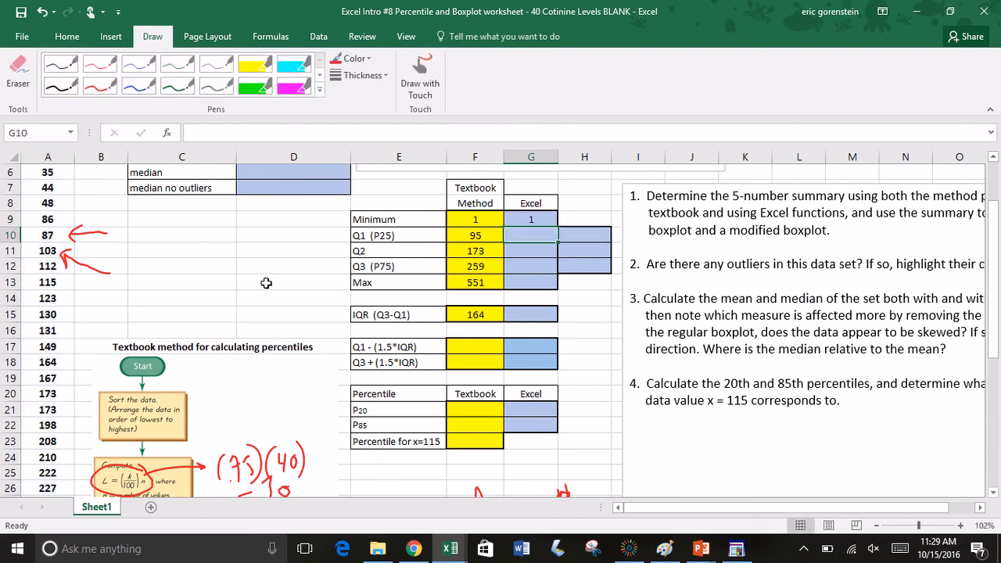
Step: Calculate the Excel-method maximum in G13 with the formula =MAX(A:A)
left_click(526, 283)
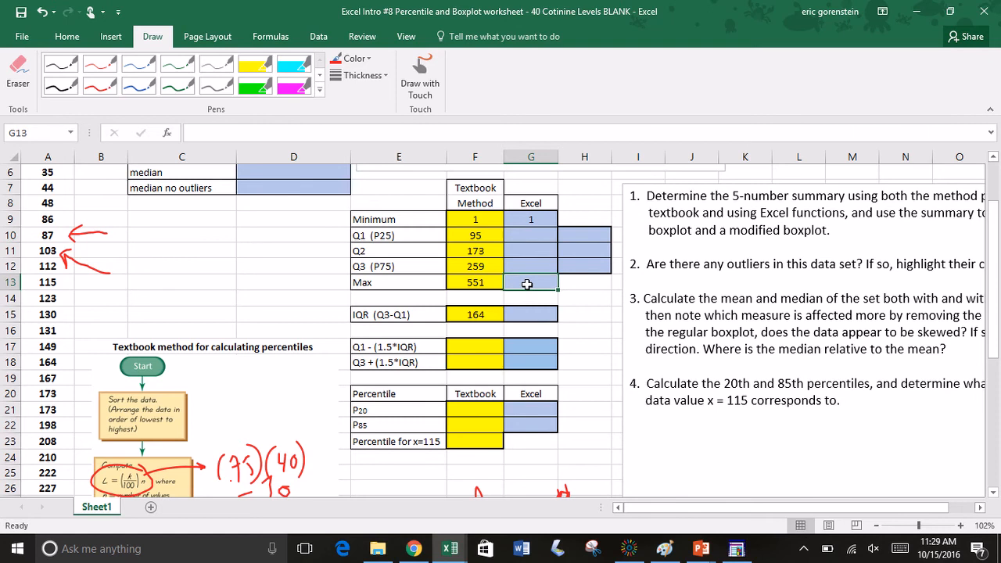
double_click(529, 284)
type("=max(")
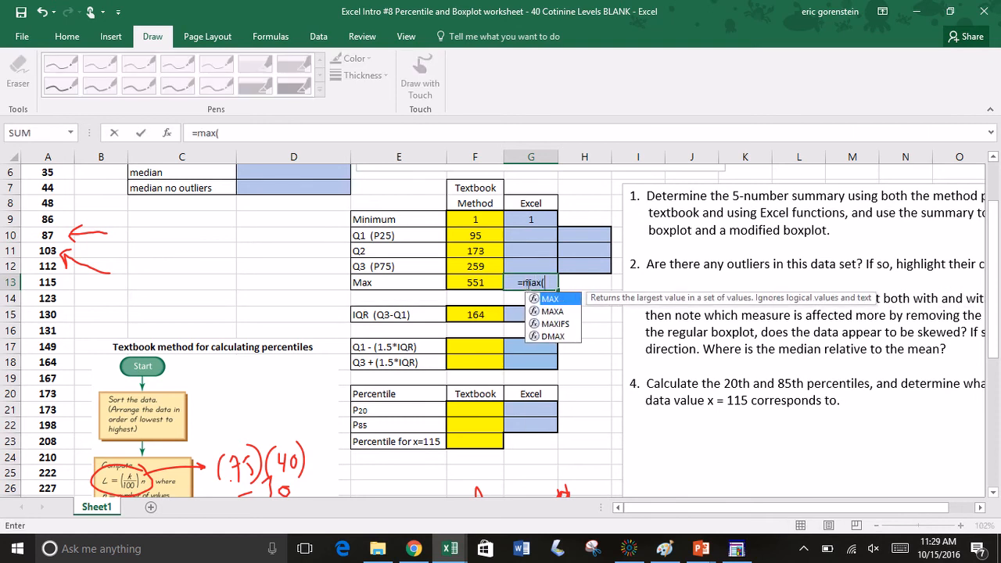
left_click(61, 156)
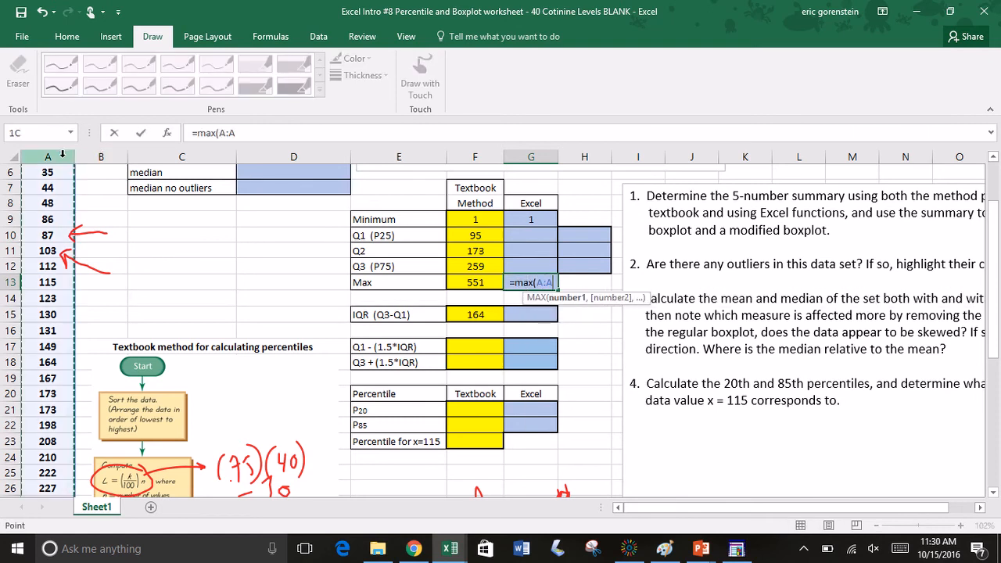
type(")")
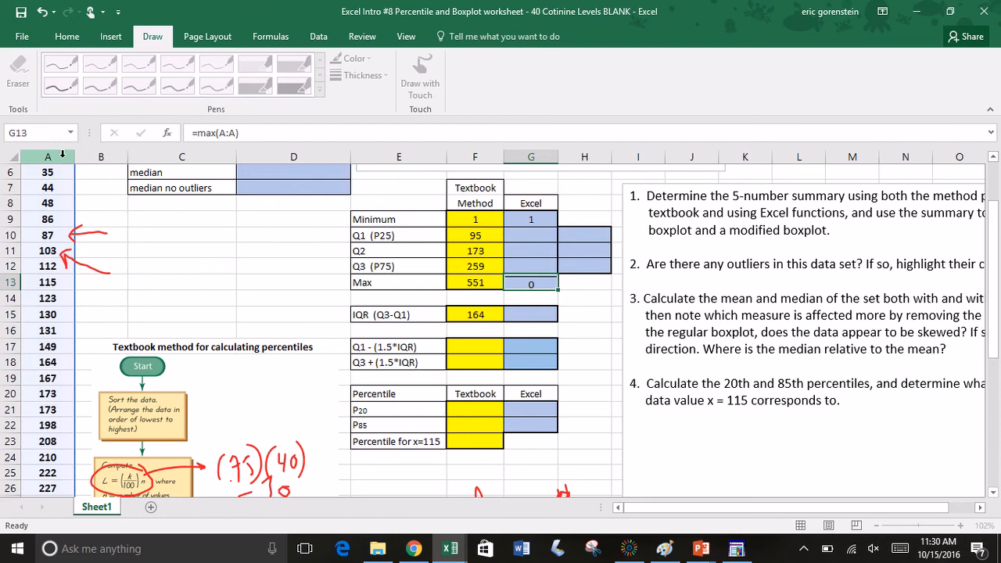
key("Return")
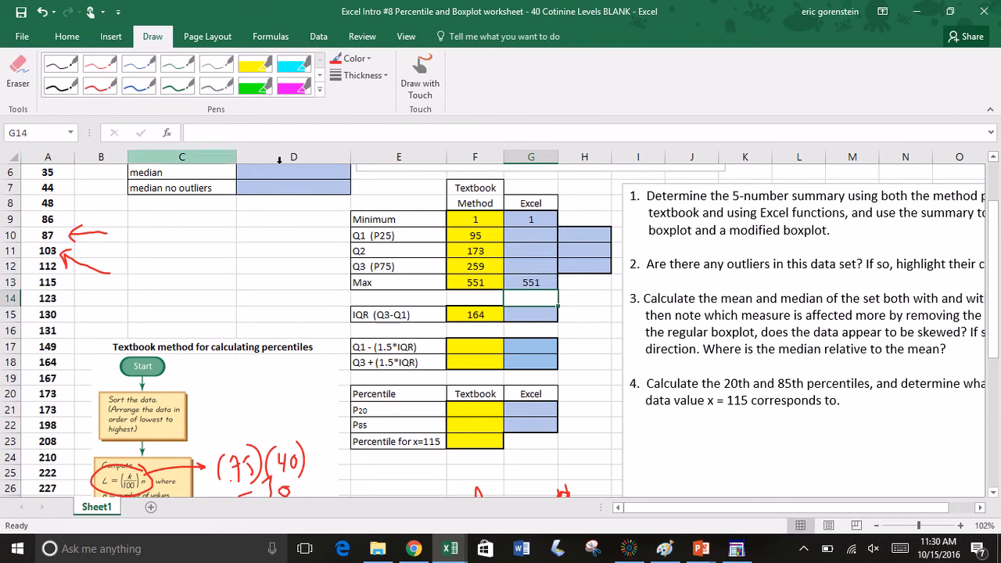
Step: Calculate the Excel-method Q1 (P25) in G10 with the formula =QUARTILE.INC(A:A,1)
left_click(528, 235)
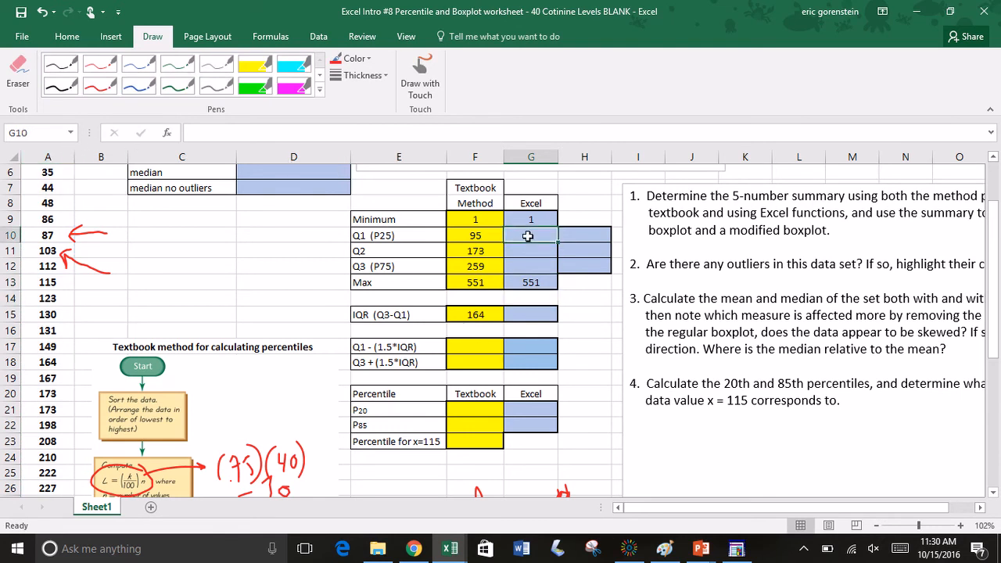
left_click(374, 238)
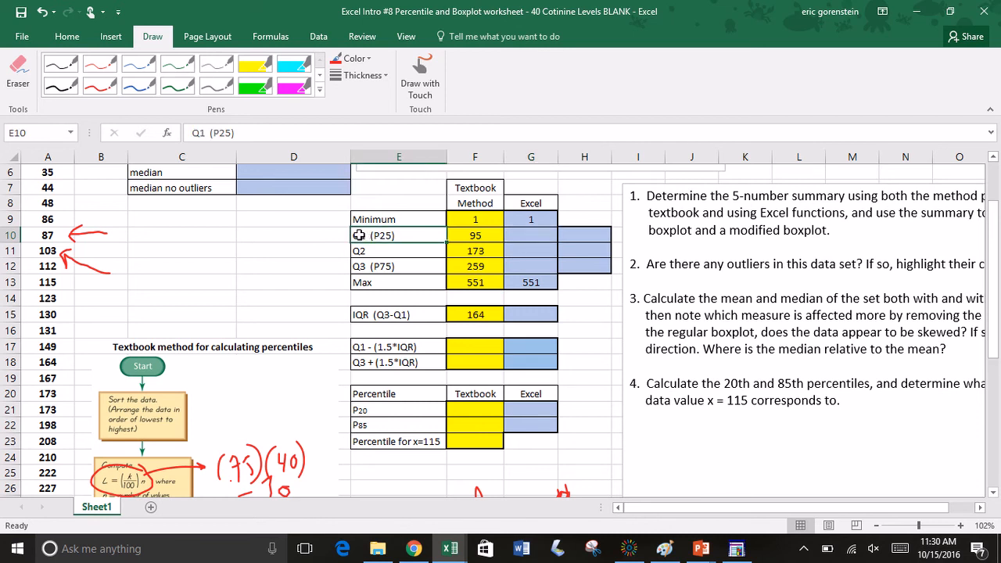
left_click(534, 237)
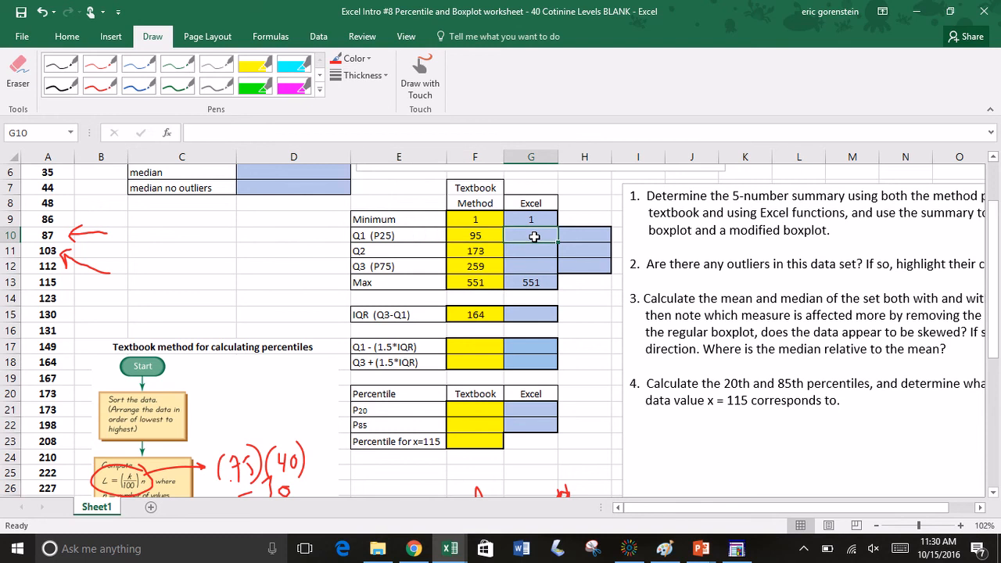
type("=q")
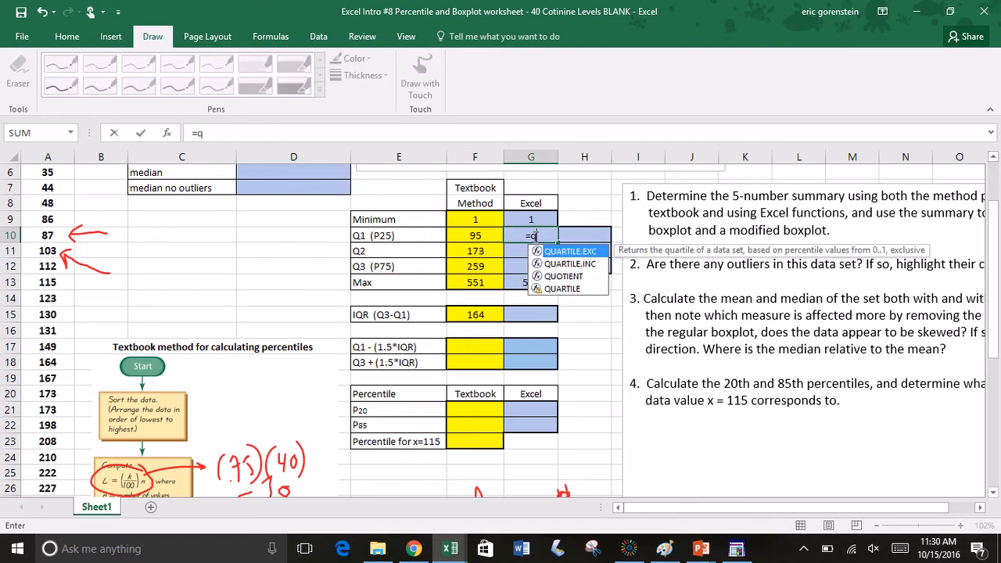
type("uartile")
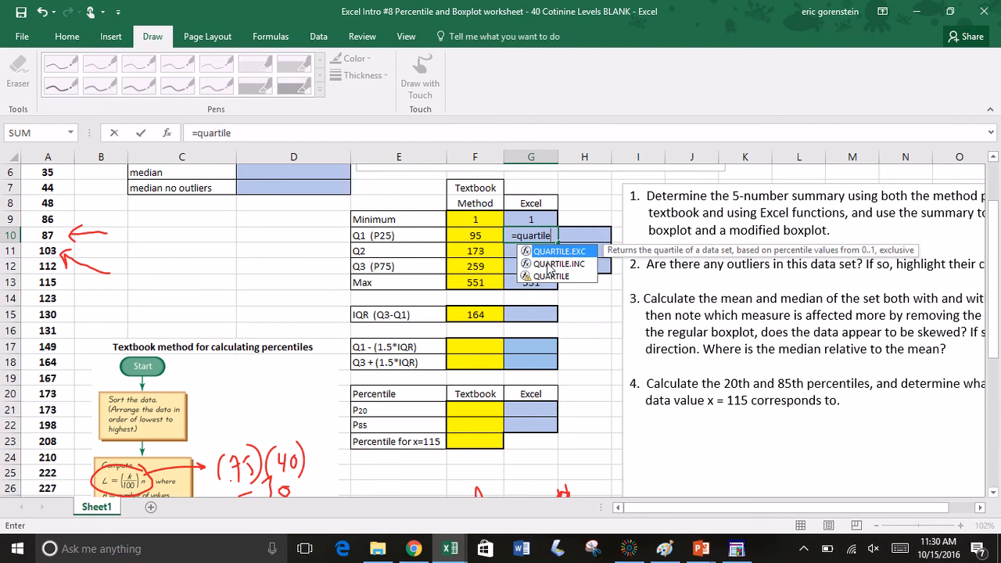
double_click(547, 264)
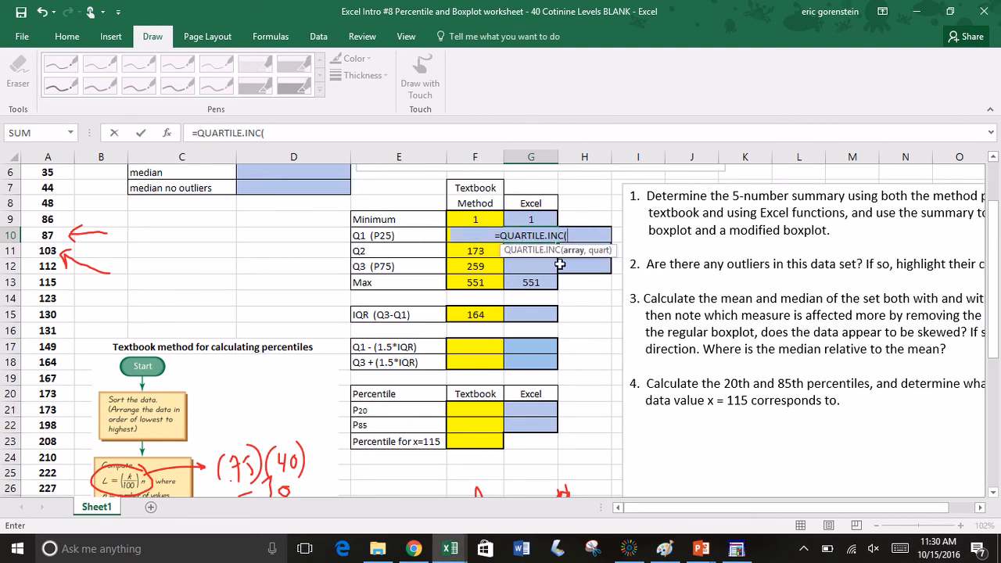
left_click(38, 151)
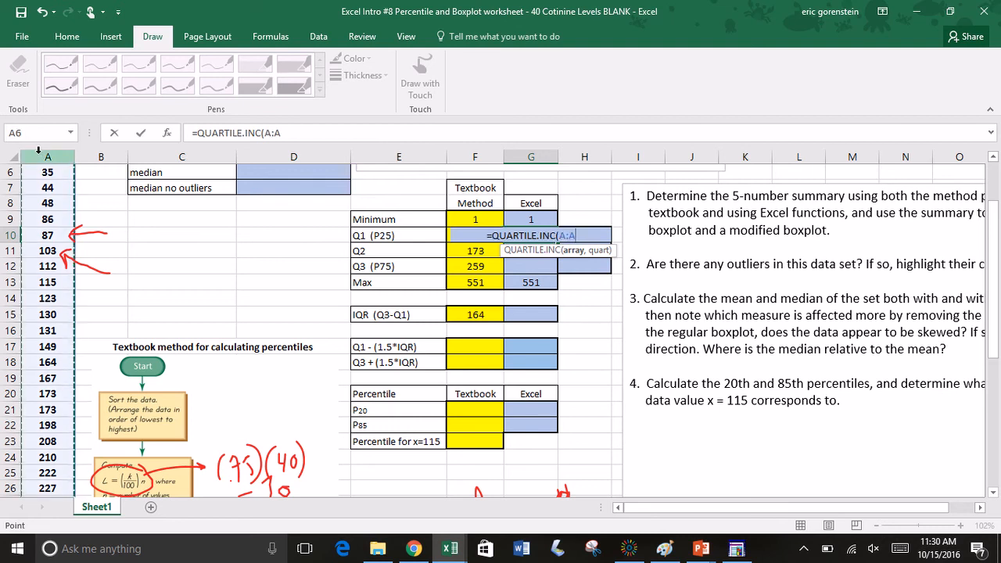
type(",")
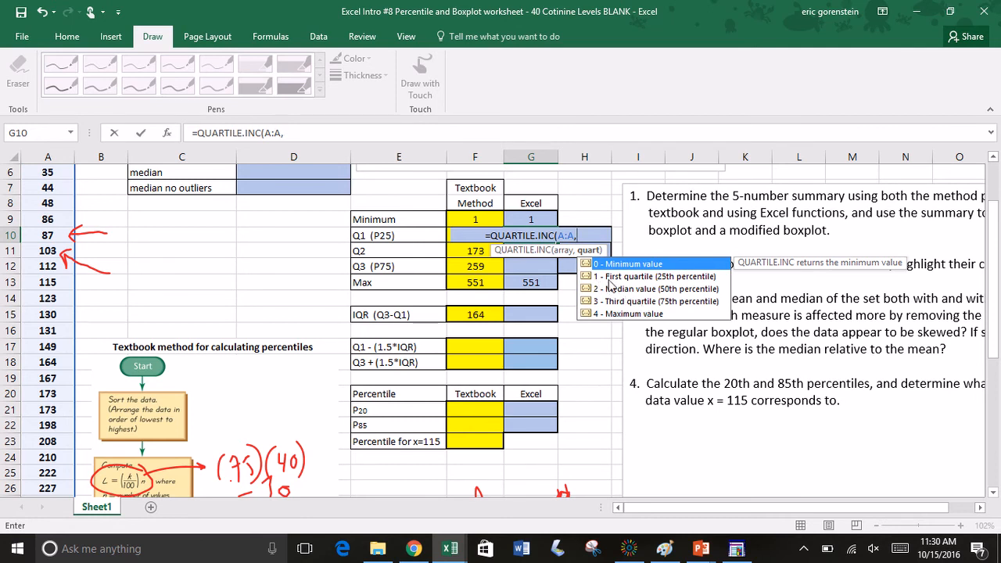
type("1")
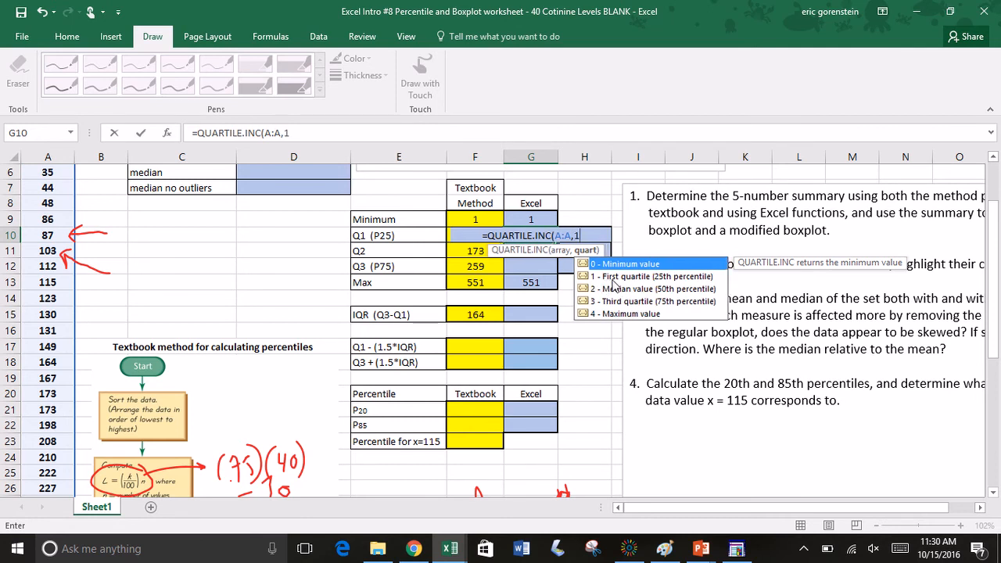
type("<")
key("BackSpace")
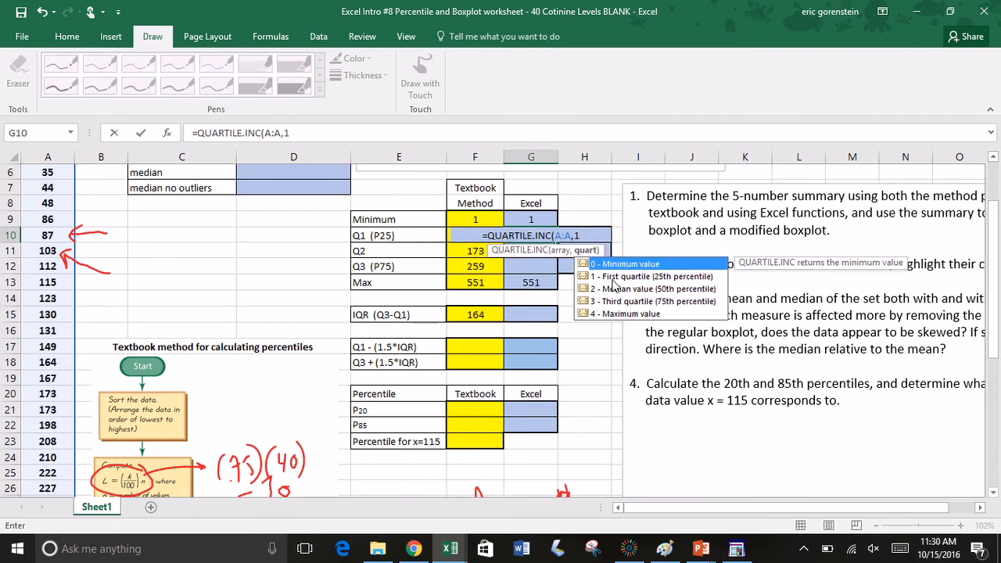
type(")")
key("Return")
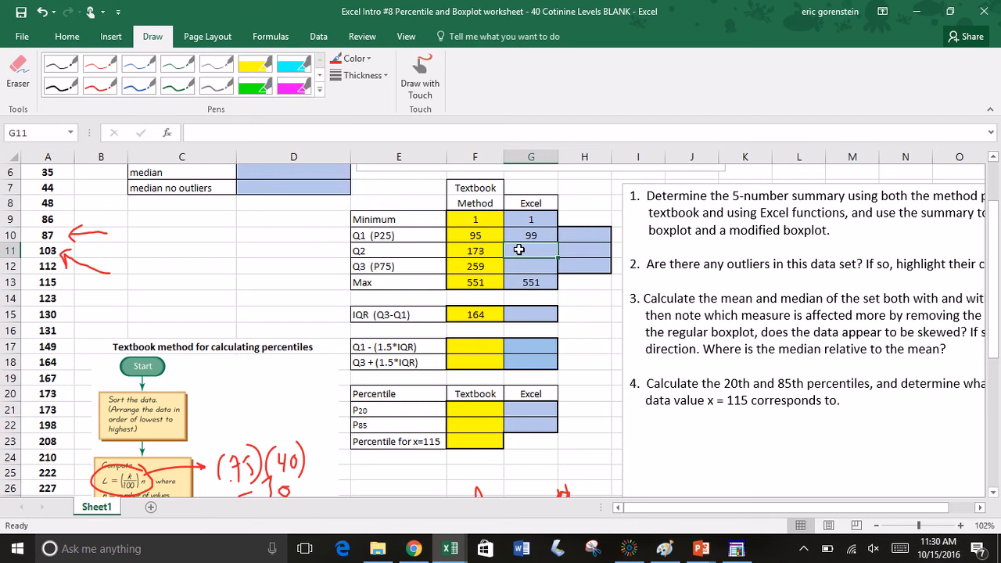
type("=")
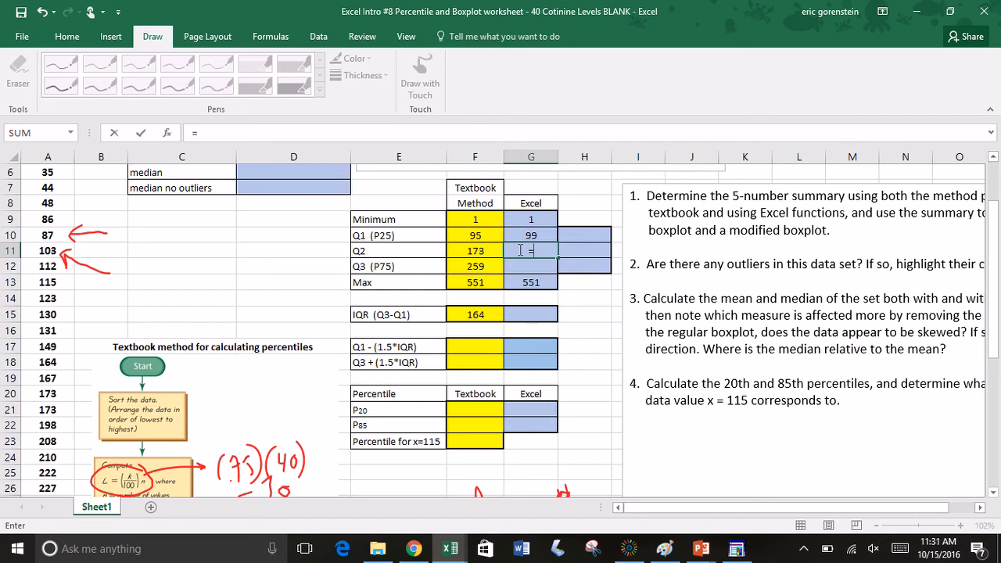
left_click(391, 250)
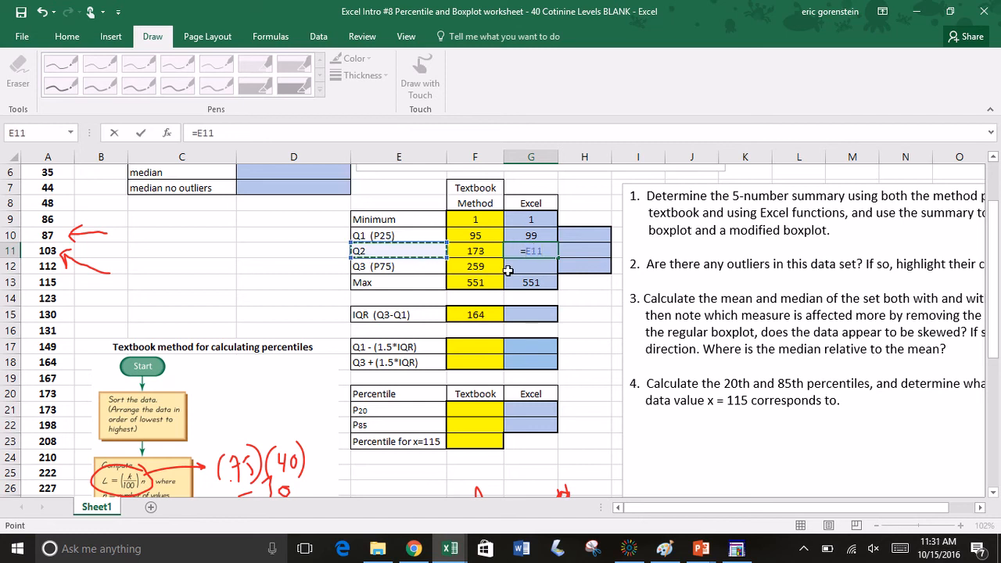
key("BackSpace")
key("BackSpace")
key("BackSpace")
key("BackSpace")
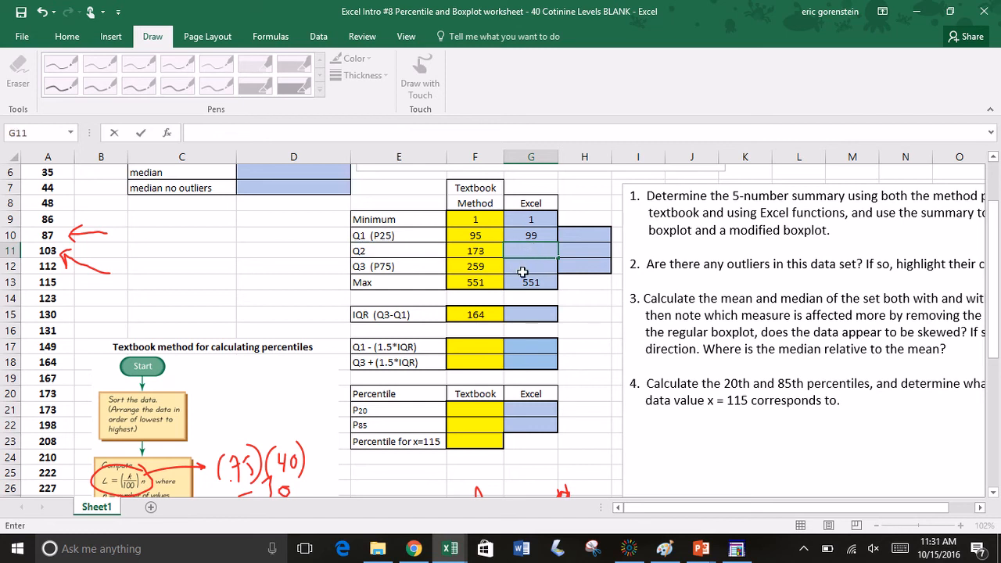
Step: Extend the Q2 label in E11 to read "Q2 (median)"
left_click(422, 251)
double_click(423, 252)
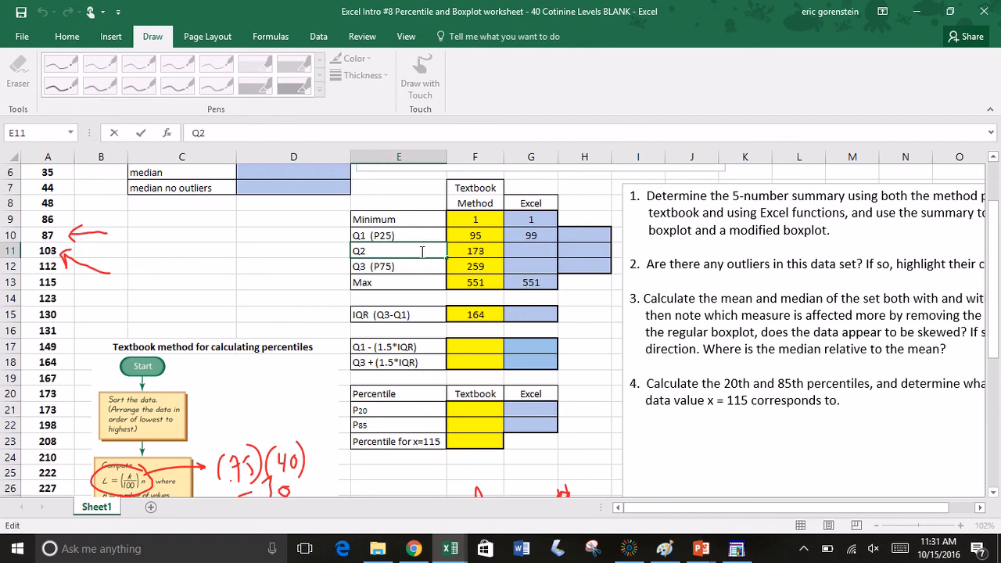
type("(median)")
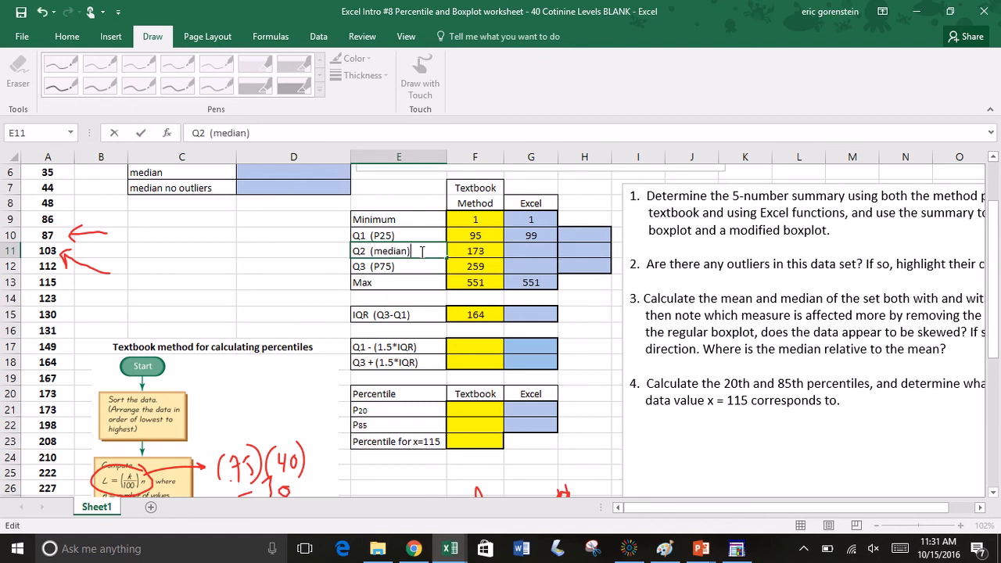
Step: Calculate the Excel-method median in G11 with the formula =MEDIAN(A:A)
left_click(534, 252)
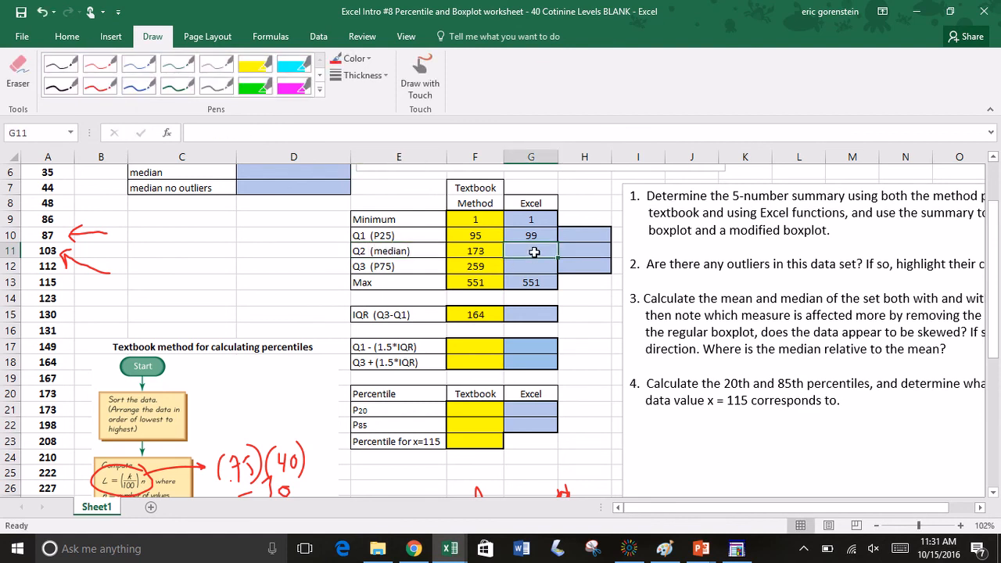
type("=median")
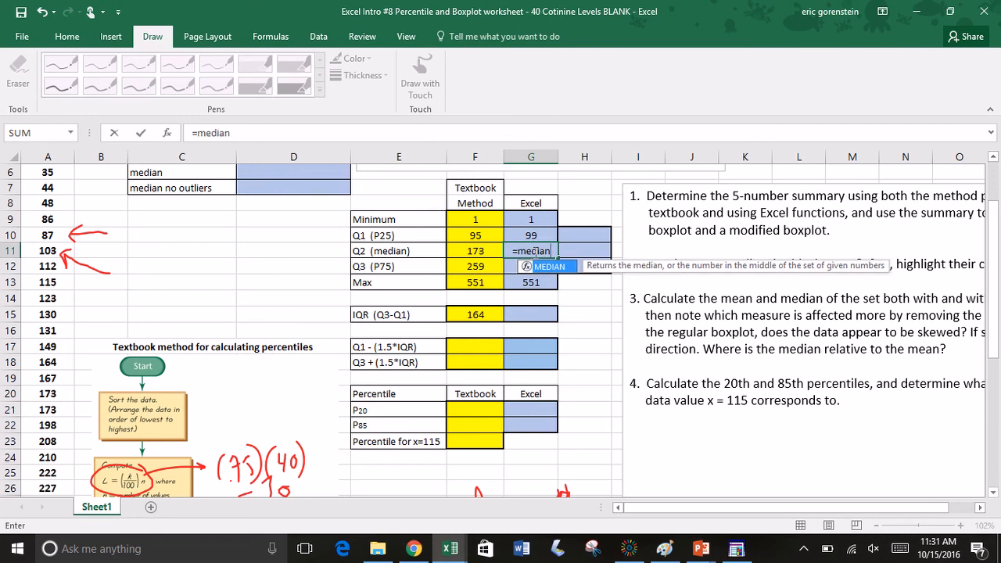
type("(")
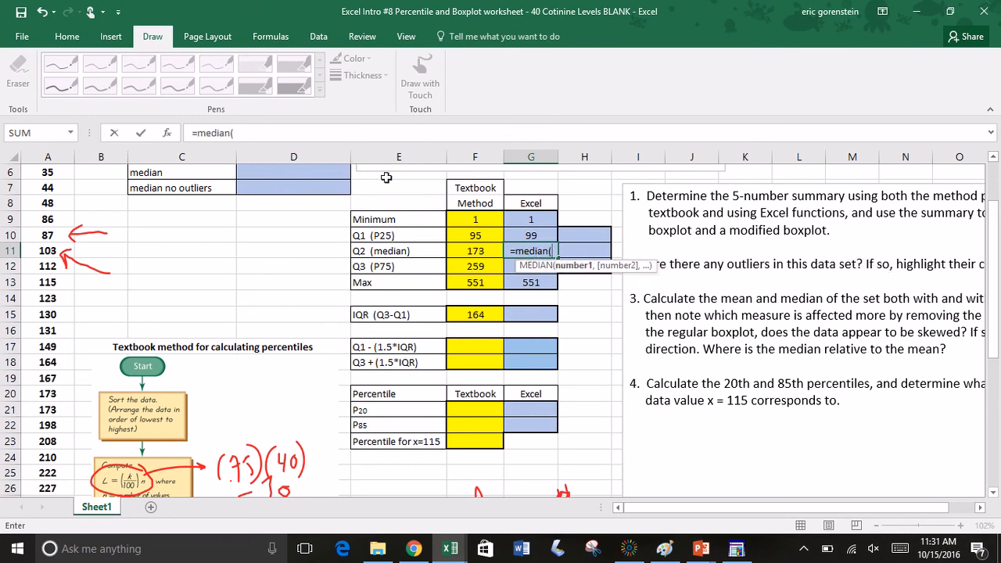
left_click(53, 156)
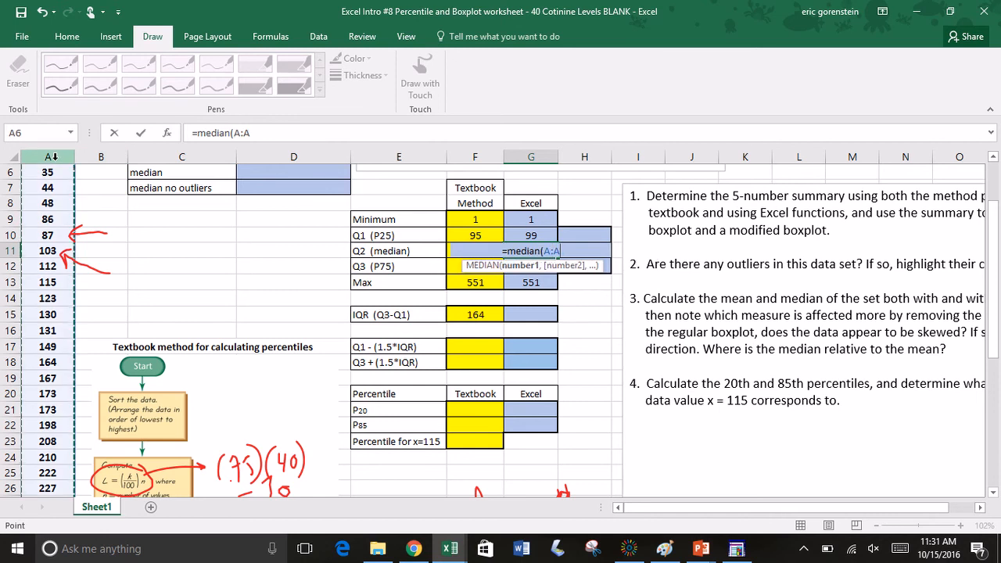
type(")")
key("Return")
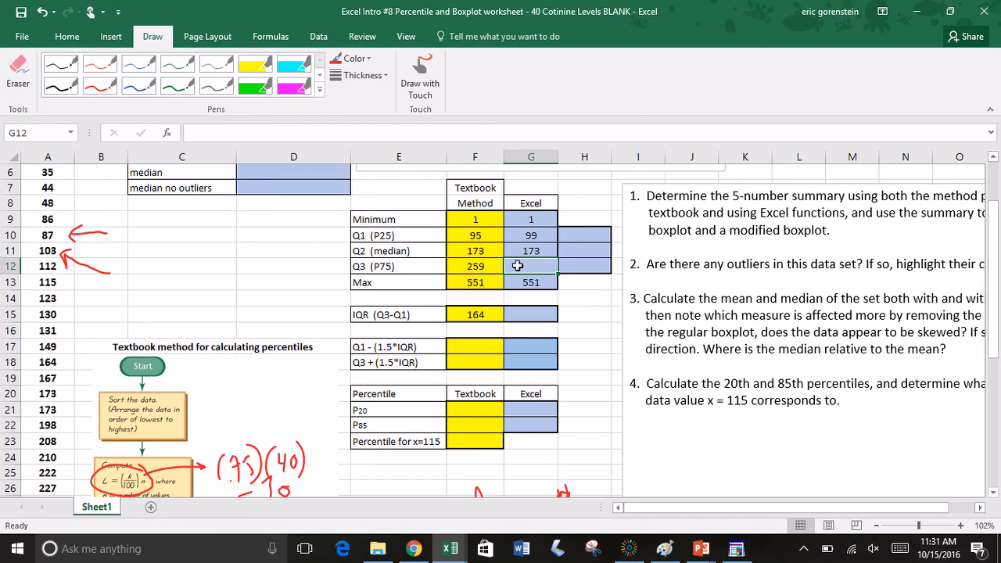
Step: Calculate Q1 (P25) with the percentile function in H10 using the formula =PERCENTILE.INC(A:A,0.25)
left_click(549, 236)
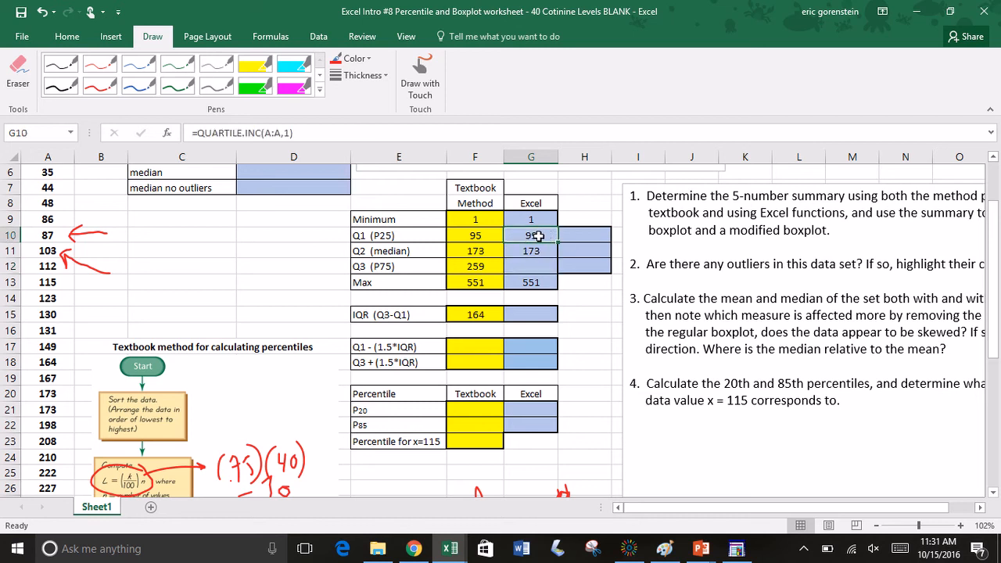
left_click(579, 239)
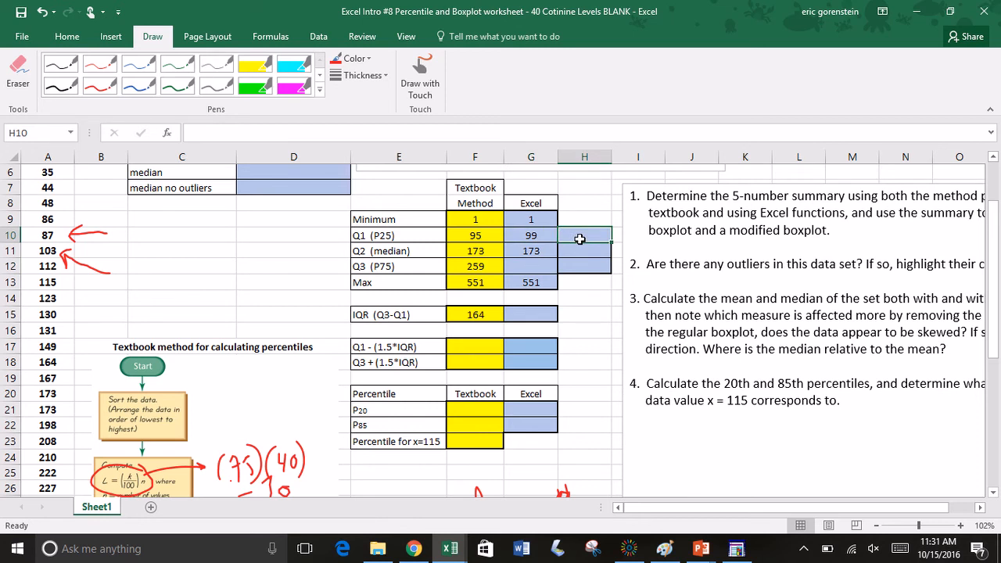
type("=perce")
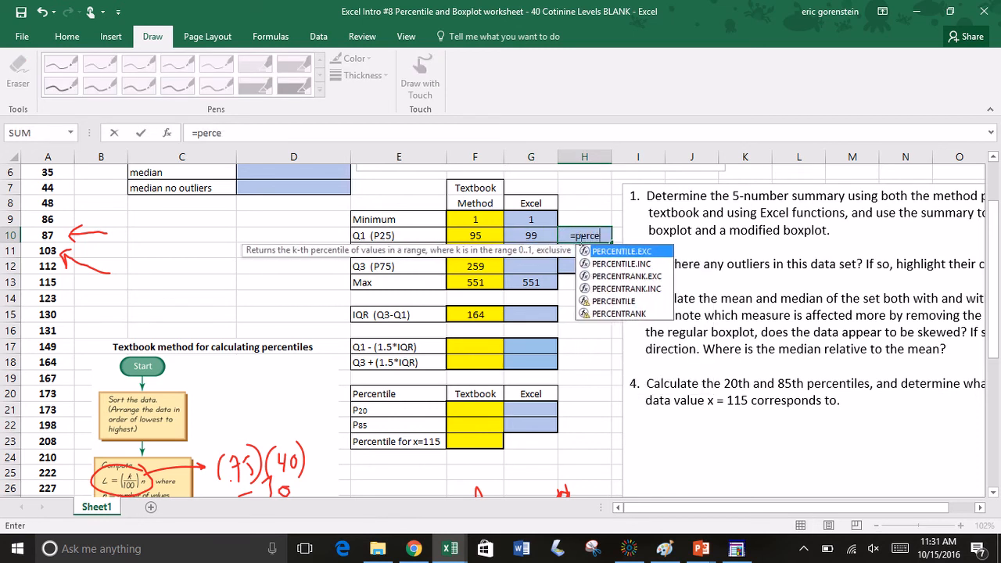
type("ntile")
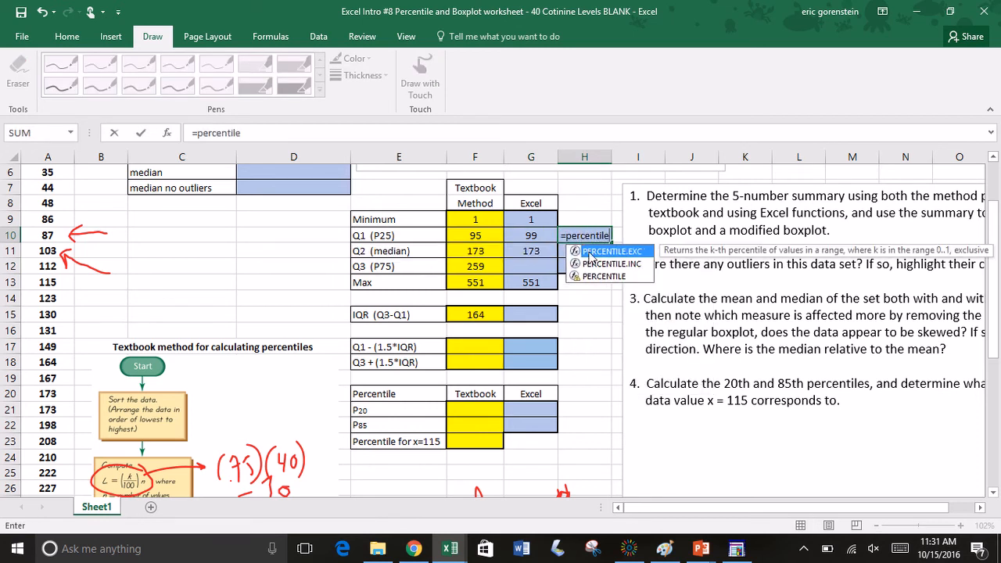
double_click(602, 264)
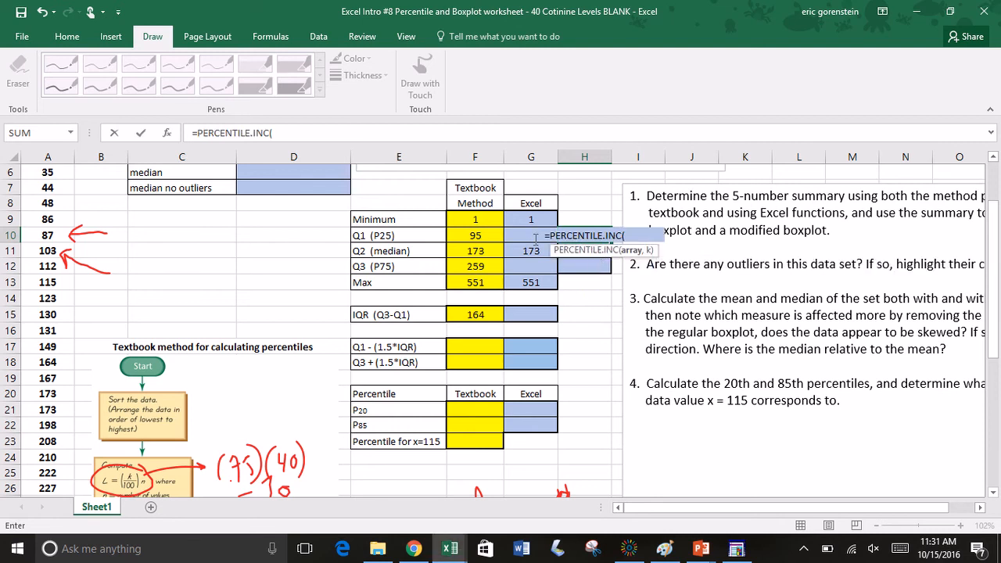
left_click(48, 156)
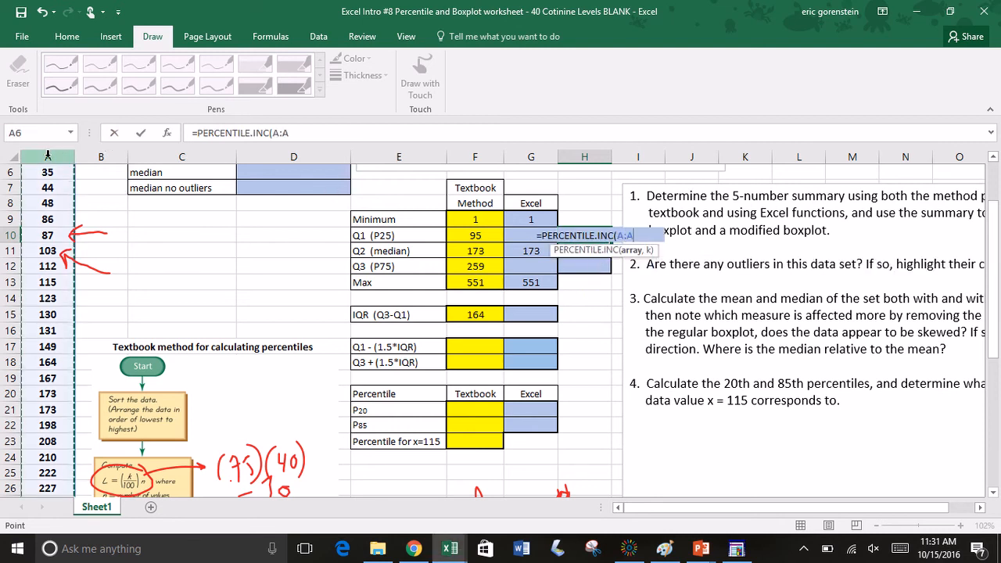
type(",")
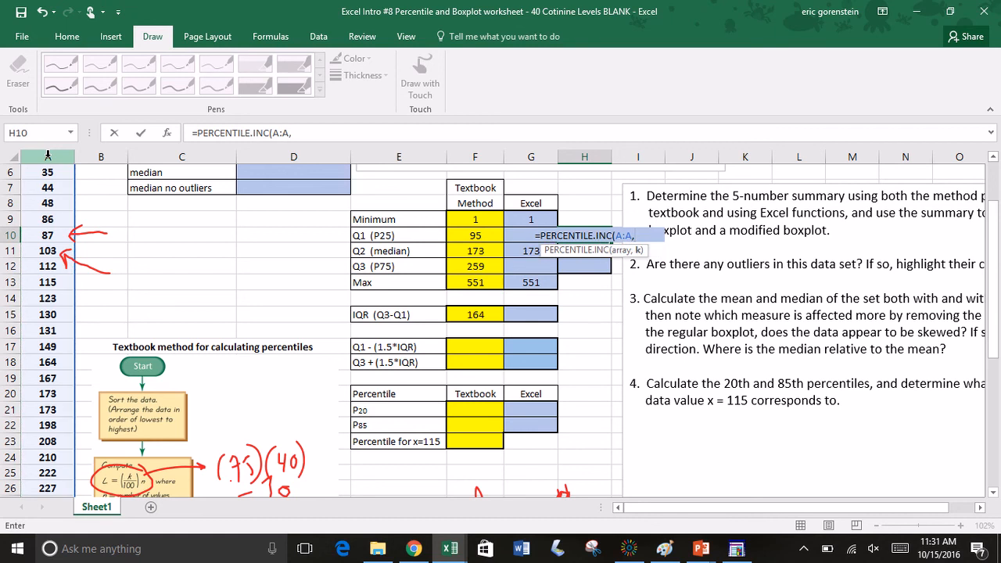
type("0.25")
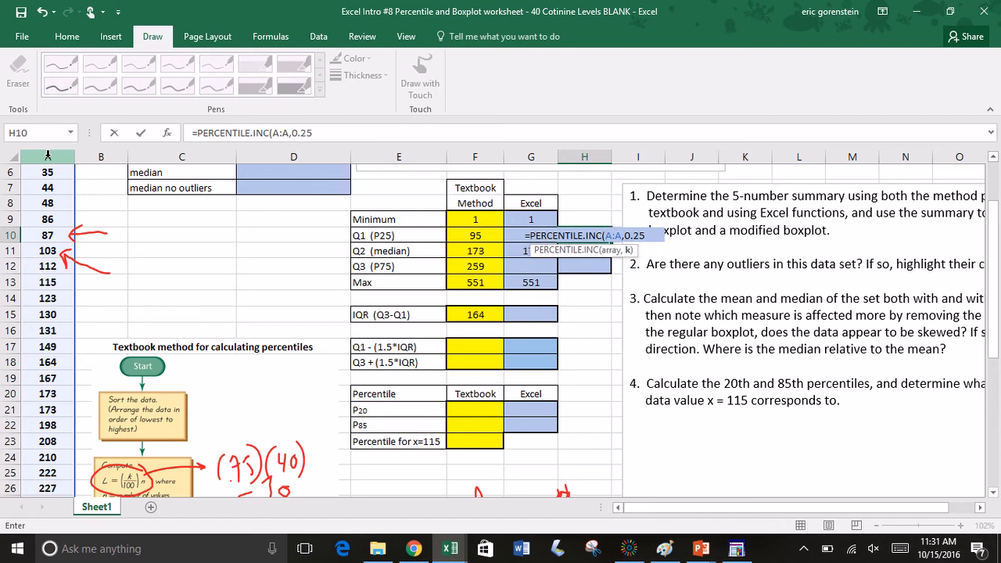
type(")")
key("Return")
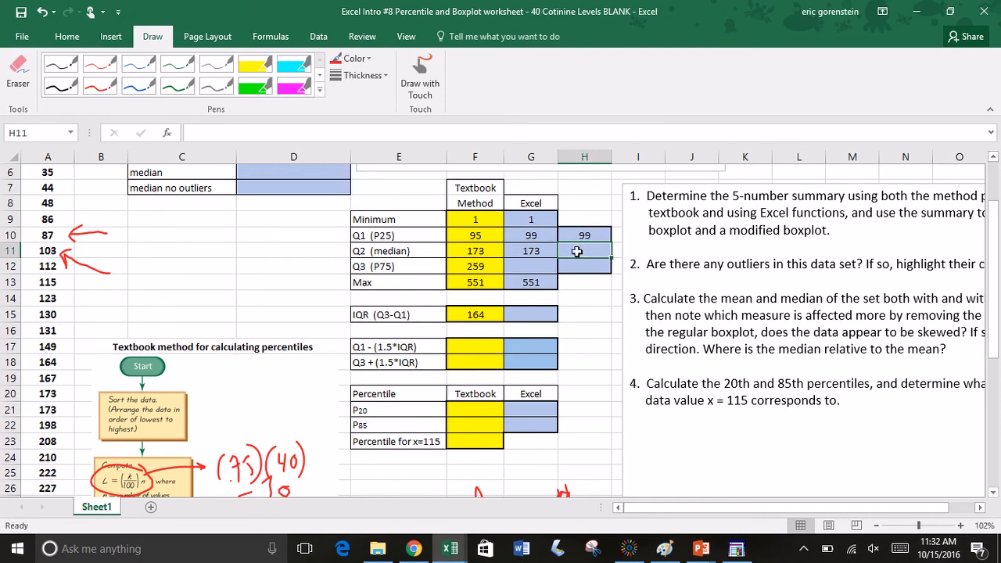
Step: Calculate the median as the 50th percentile in H11 with the formula =PERCENTILE.INC(A:A,.50)
type("=")
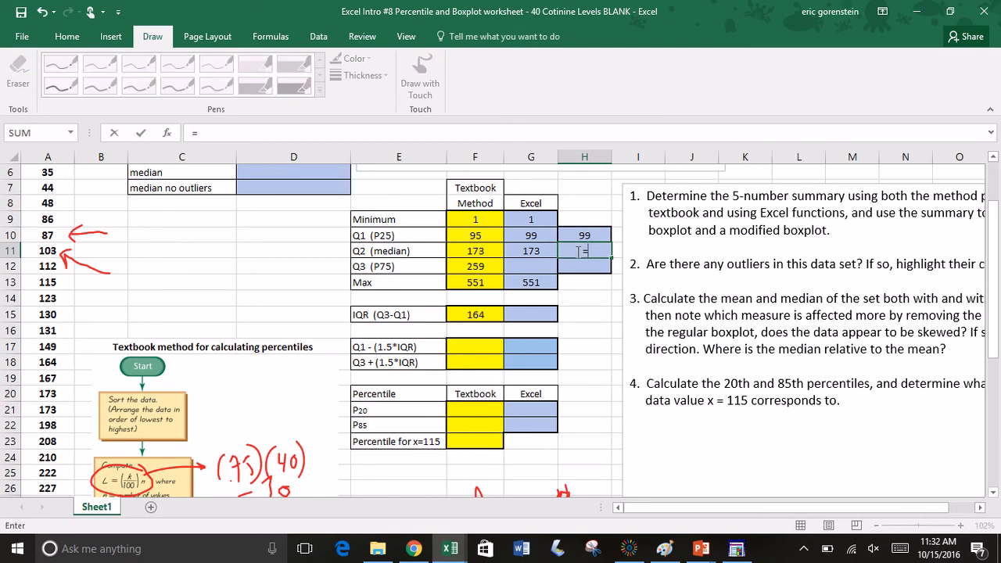
type("percentile")
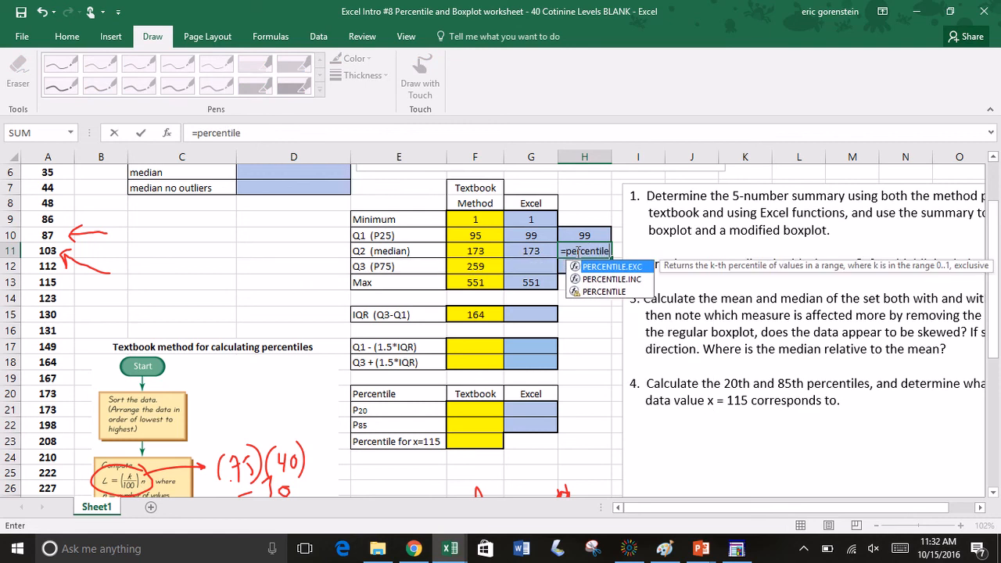
double_click(588, 279)
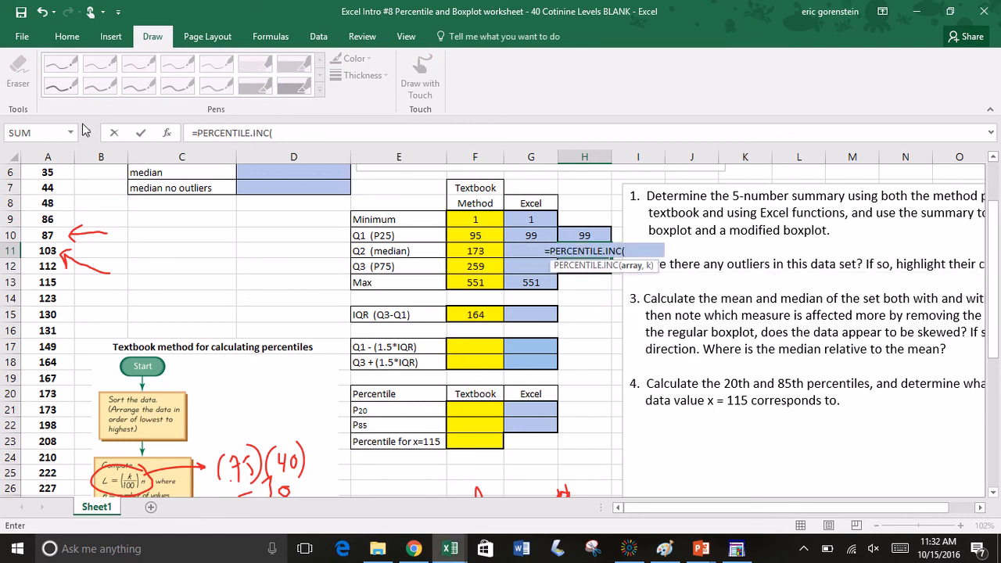
left_click(51, 154)
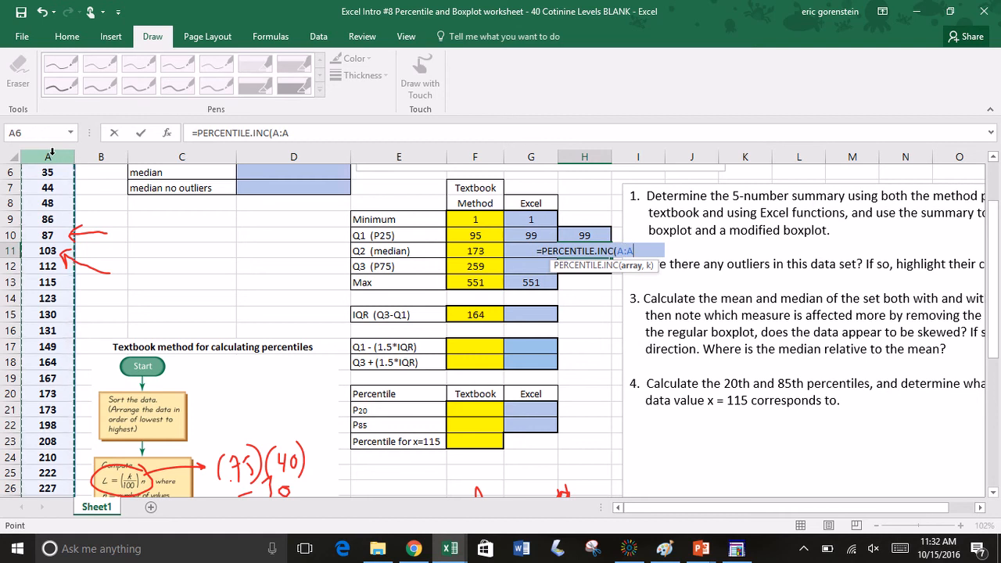
type(",")
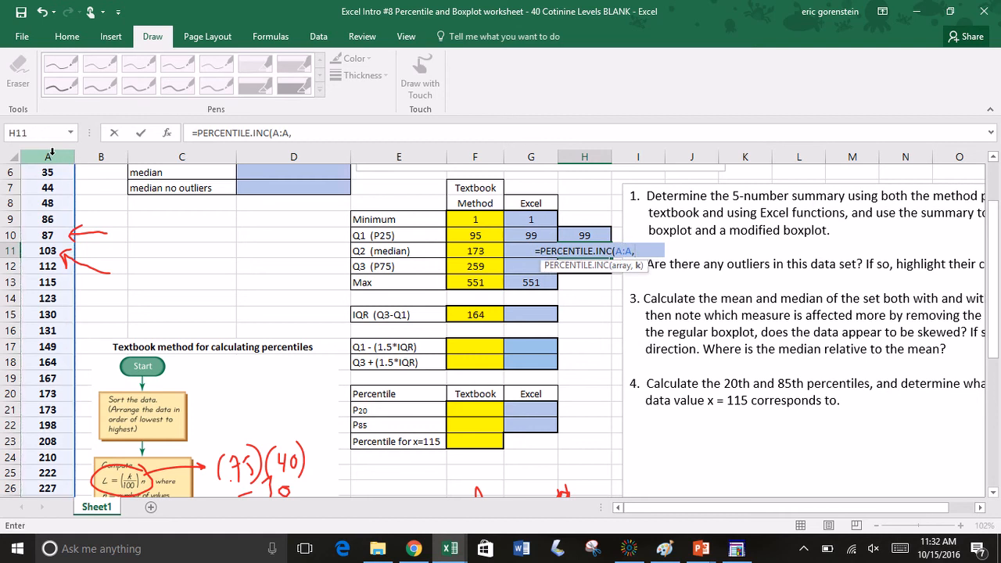
type(".")
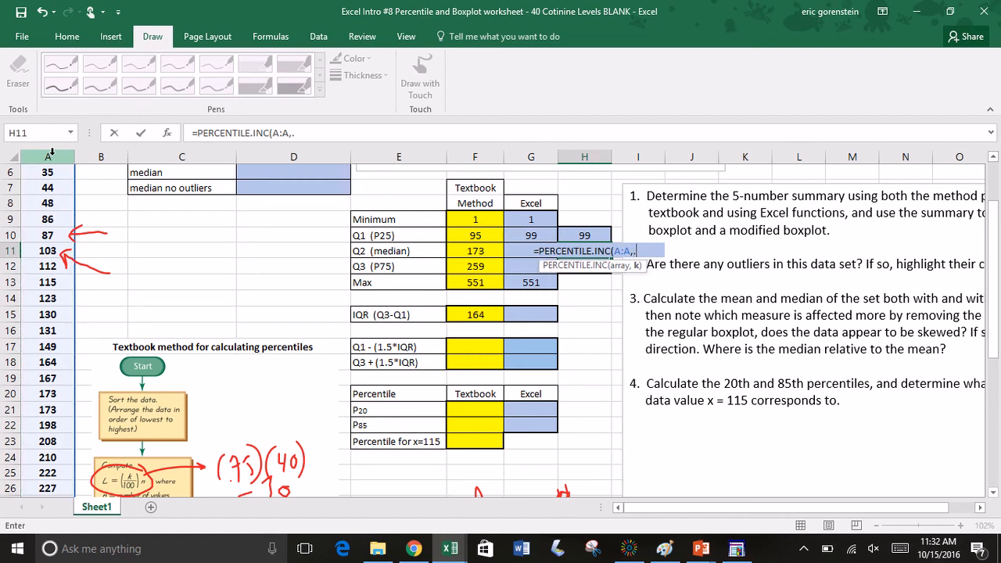
type("50)")
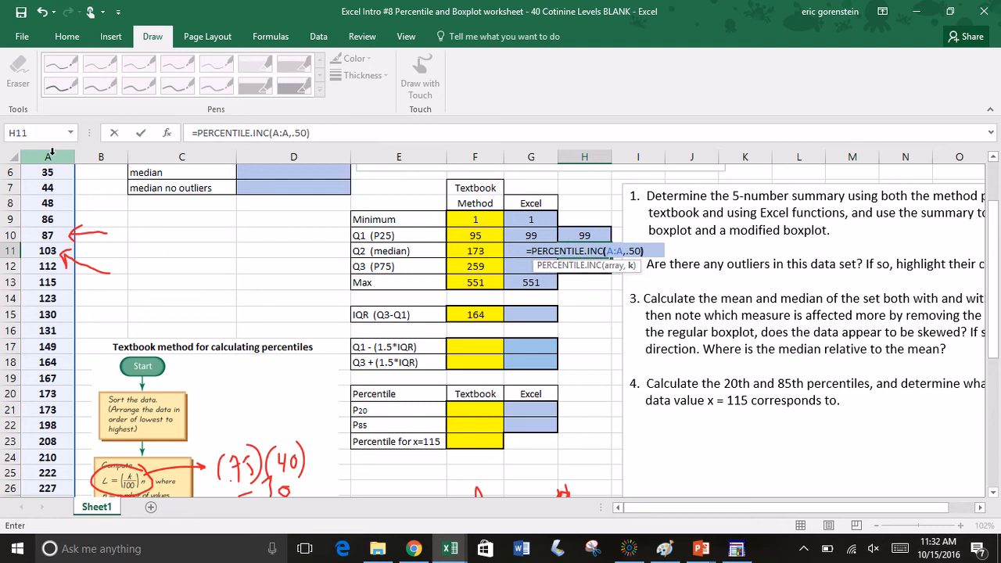
key("Return")
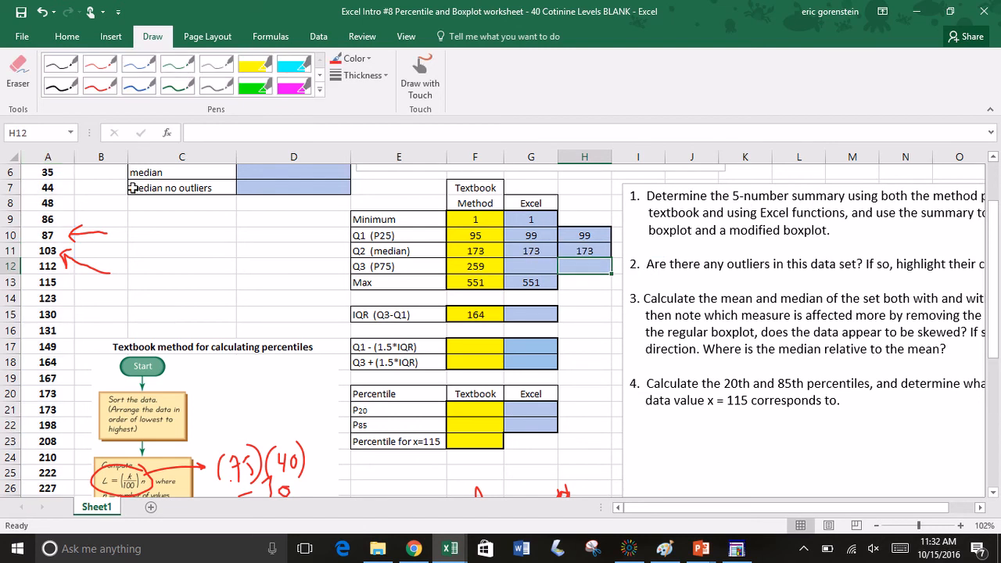
Step: Calculate the Excel-method Q3 (P75) in G12 with the formula =QUARTILE.INC(A:A,3)
left_click(520, 271)
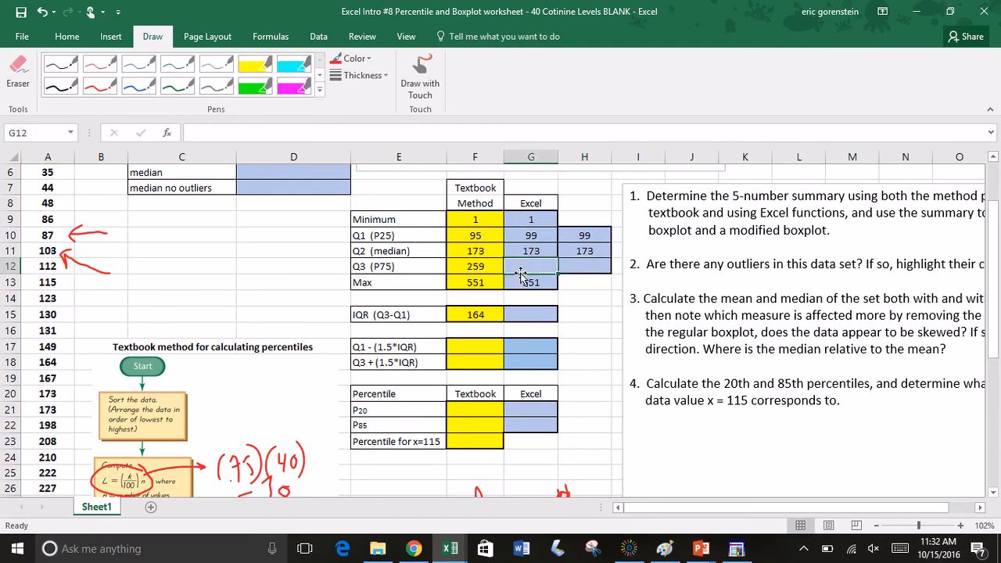
type("=quar")
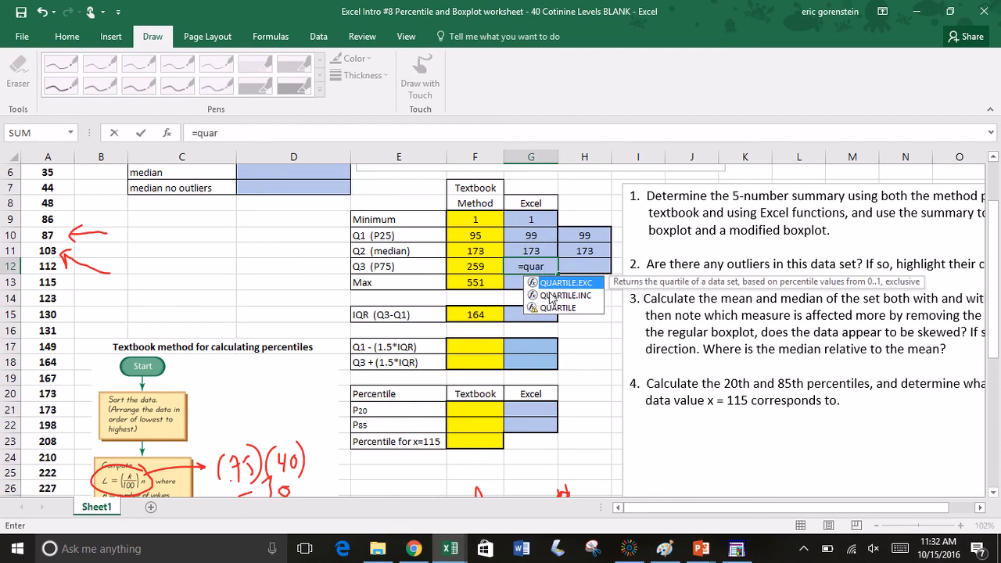
double_click(552, 296)
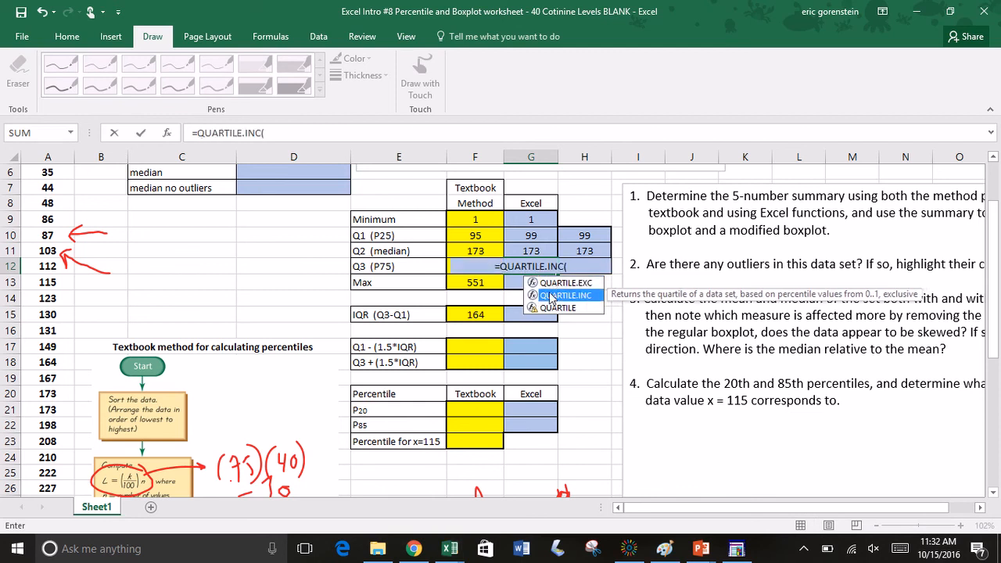
left_click(52, 152)
type(",")
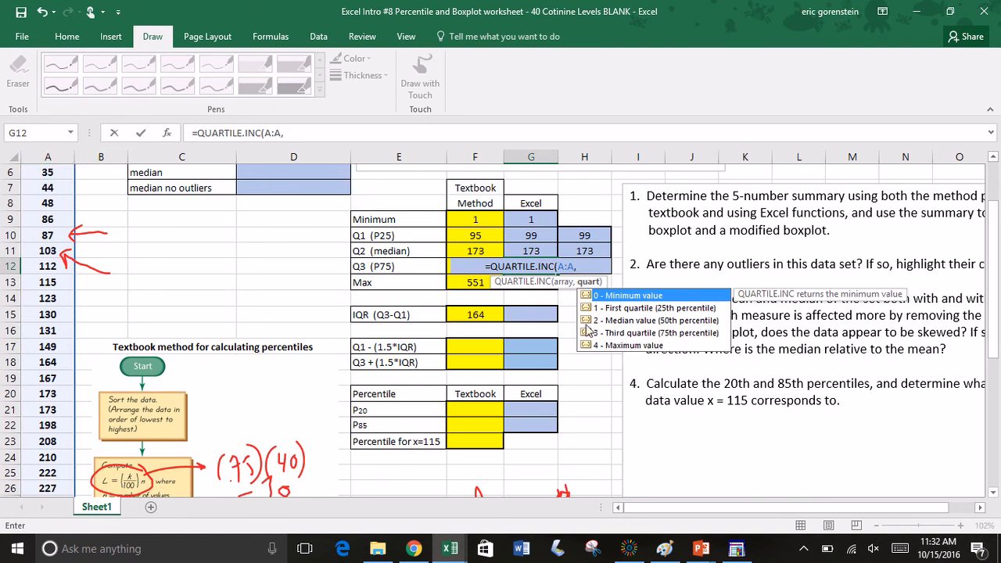
type("3")
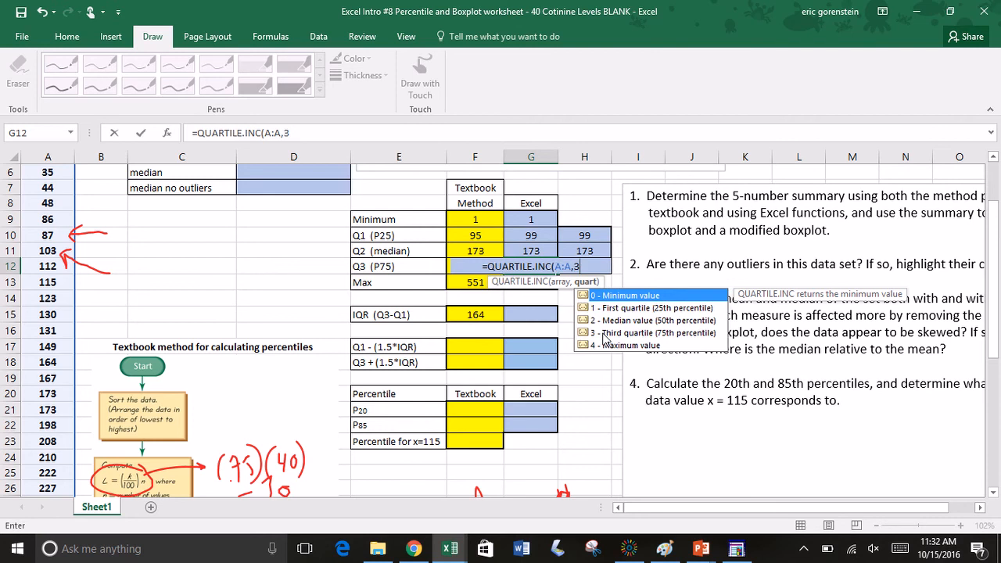
type(")")
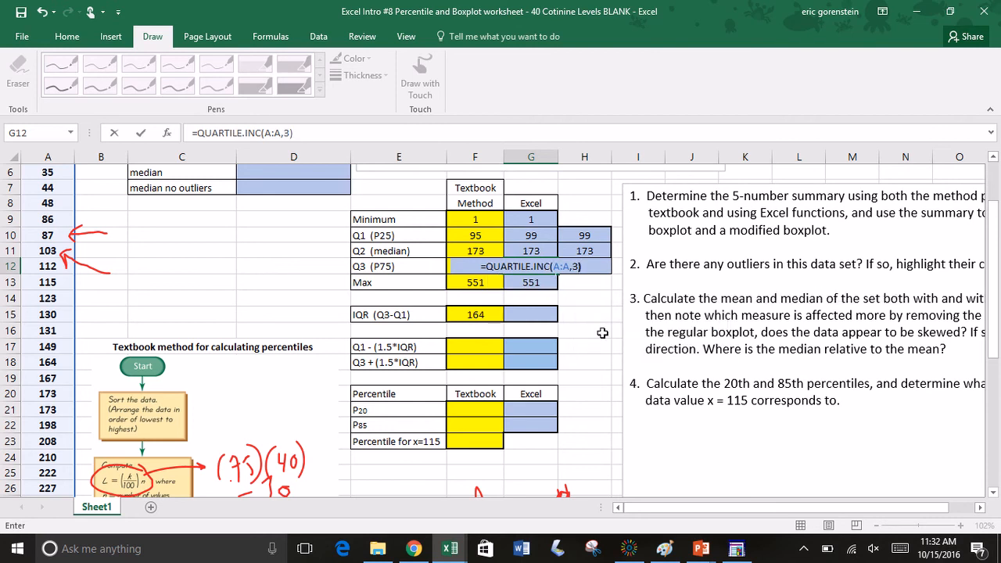
key("Return")
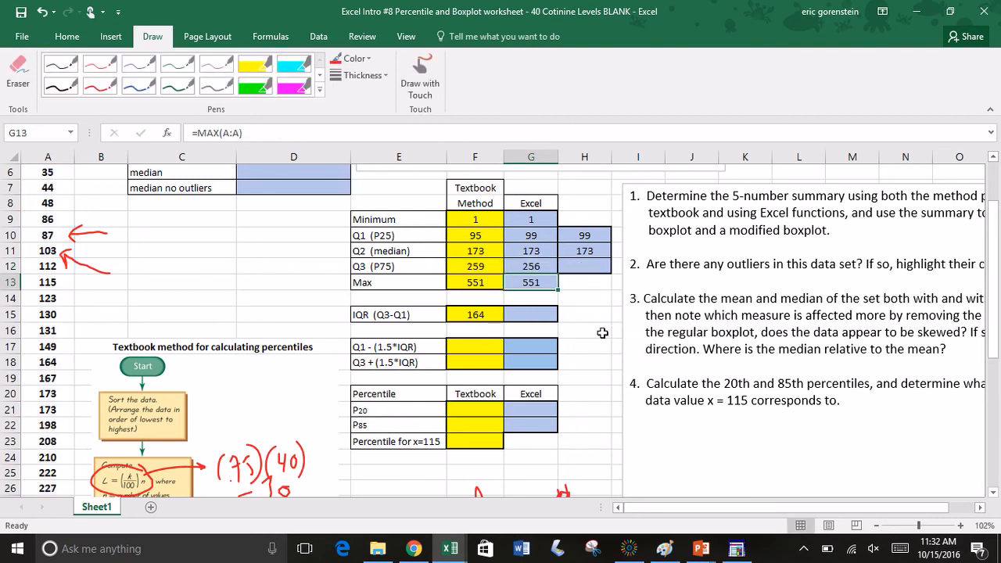
Step: Calculate Q3 (P75) with the percentile function in H12 using the formula =PERCENTILE.INC(A:A,.75)
left_click(596, 266)
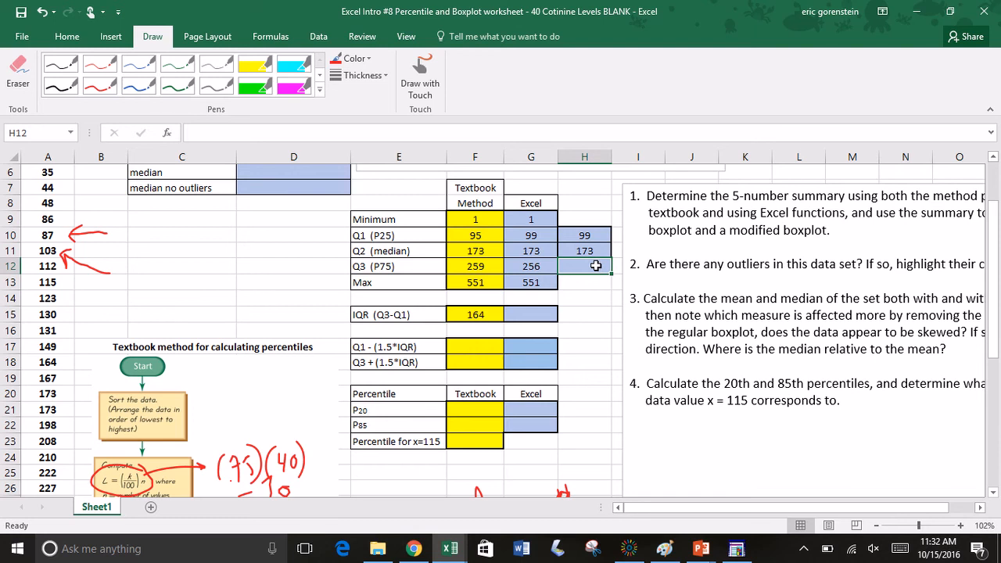
type("=perce")
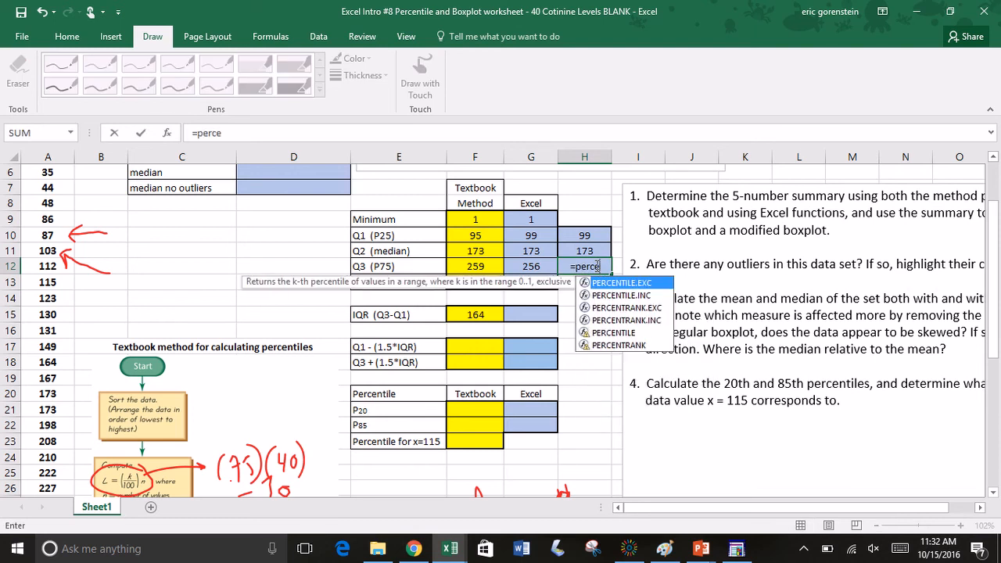
type("nt")
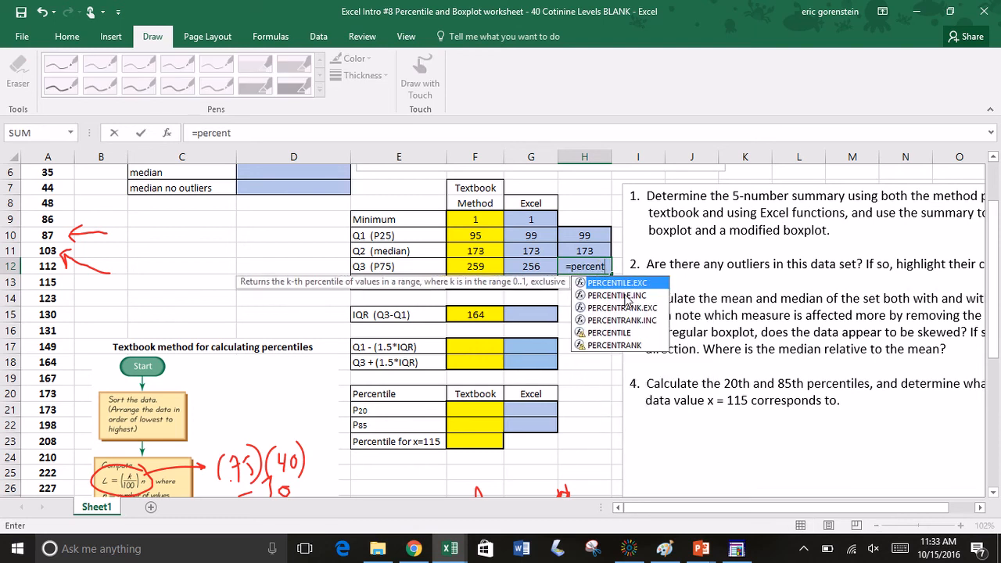
double_click(626, 295)
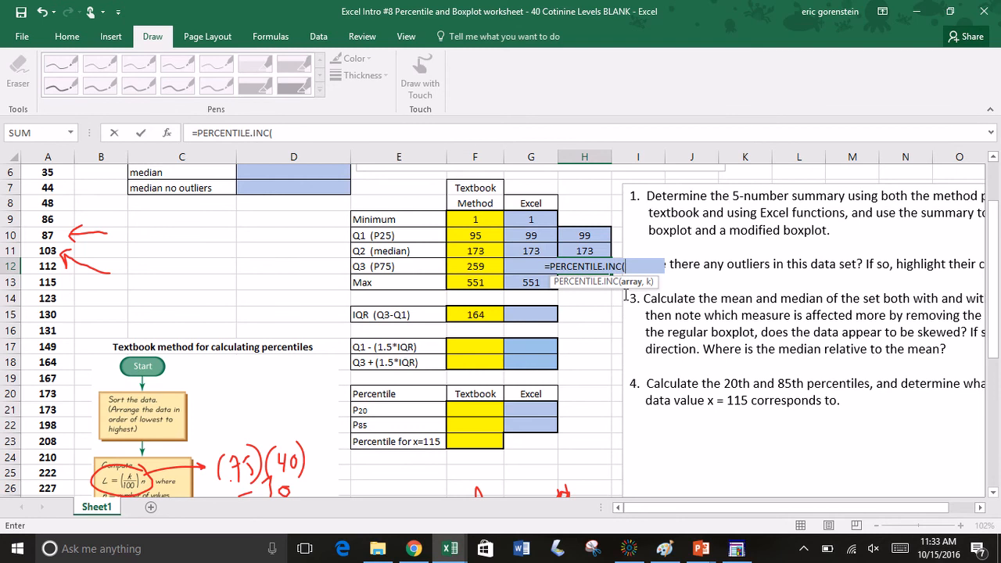
left_click(43, 153)
type(",")
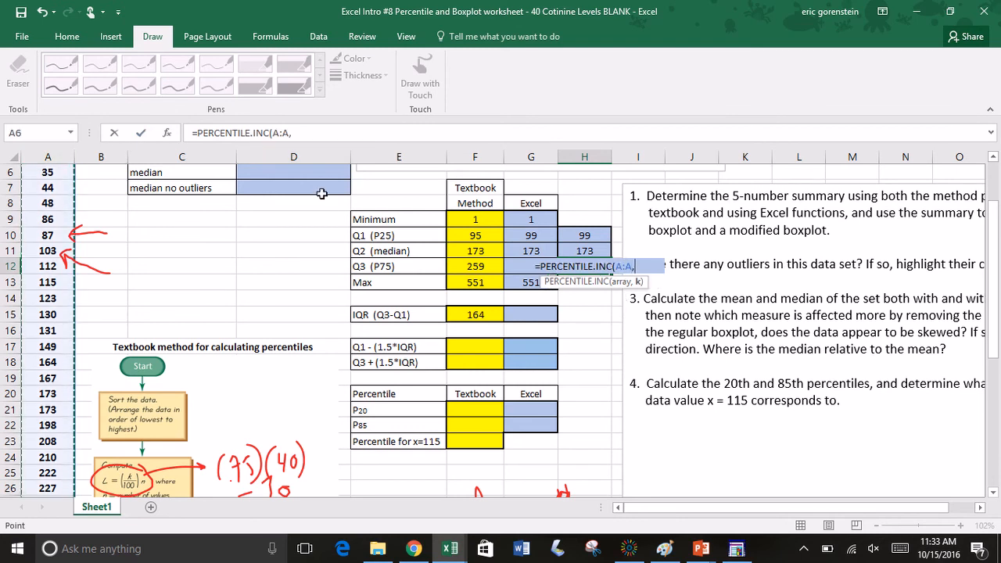
type(".75")
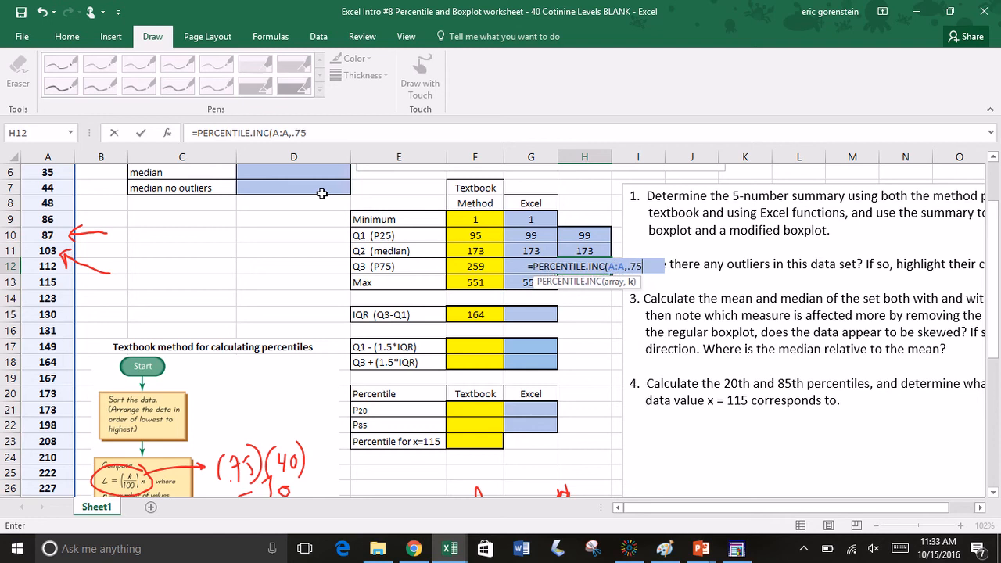
type(")")
key("Return")
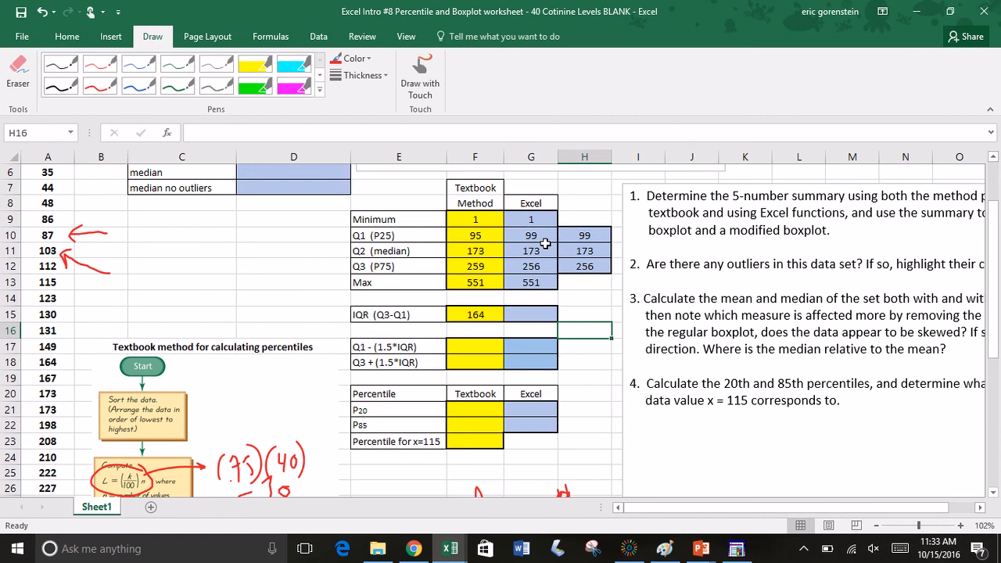
Step: Compare the quartile and median function results in G10:G12 with the percentile function results in H10:H12
left_click_drag(540, 235, 540, 280)
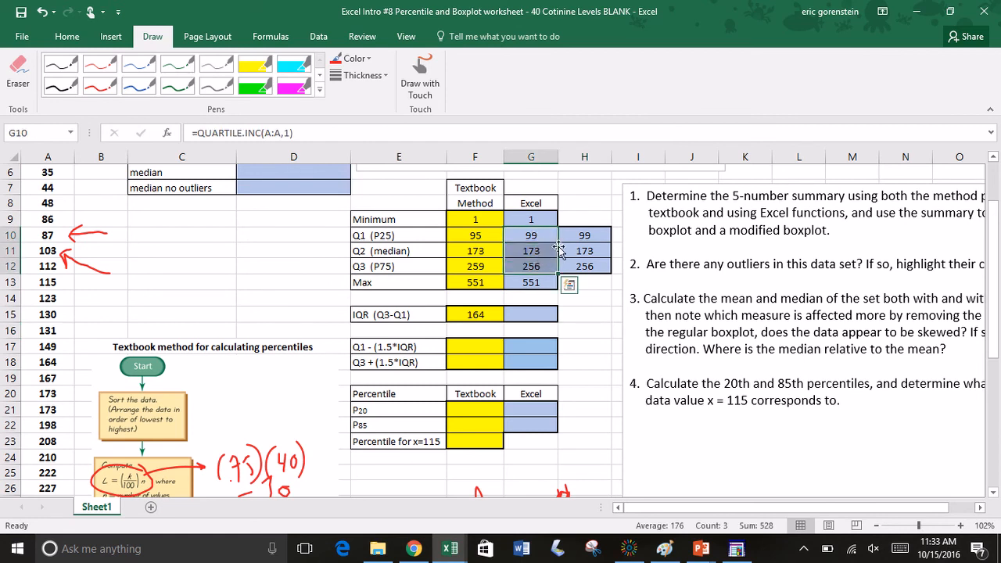
left_click(583, 235)
left_click_drag(584, 241, 587, 264)
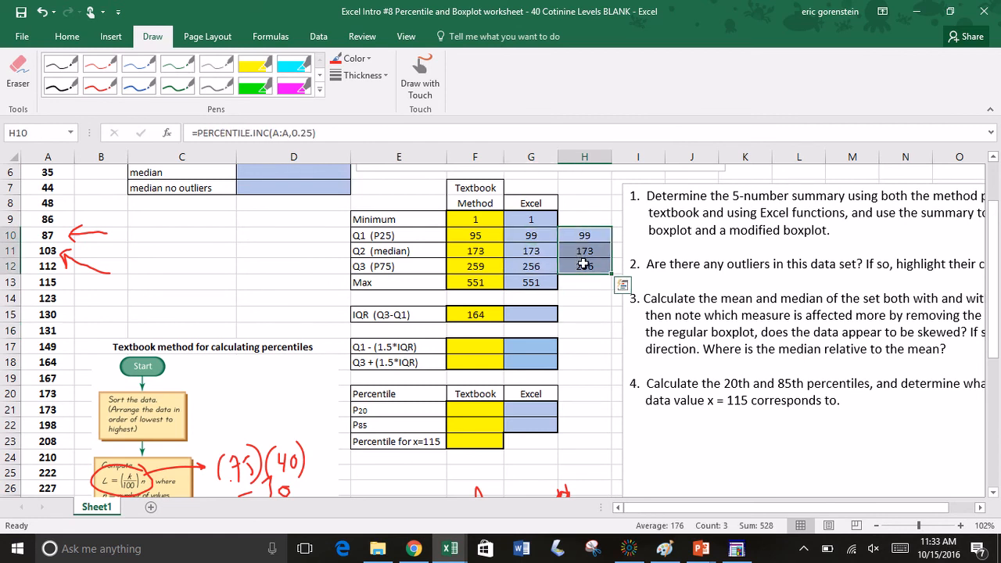
left_click(590, 314)
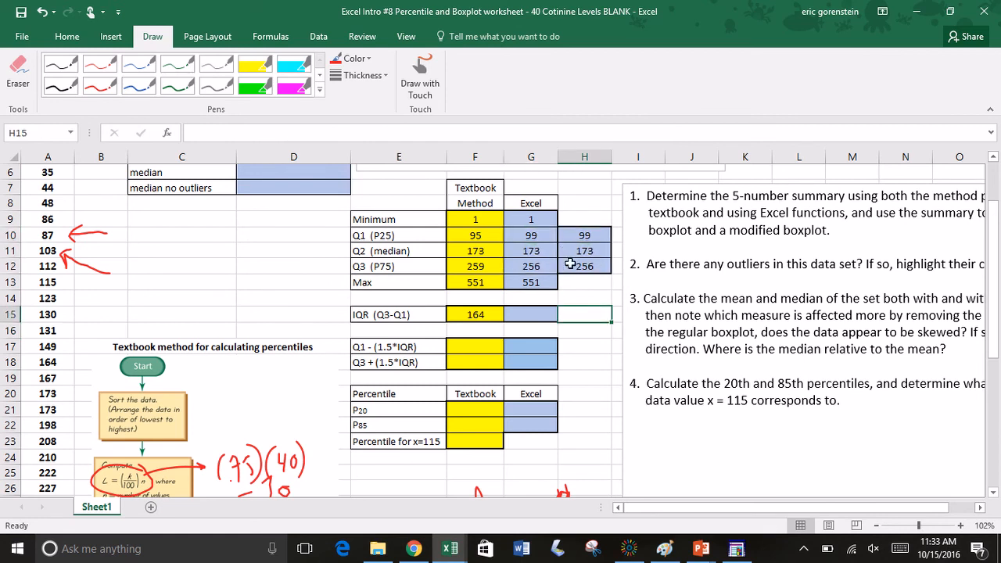
Step: Calculate the Excel-method IQR in G15 as Q3 minus Q1 with the formula =G12-G10
left_click(532, 315)
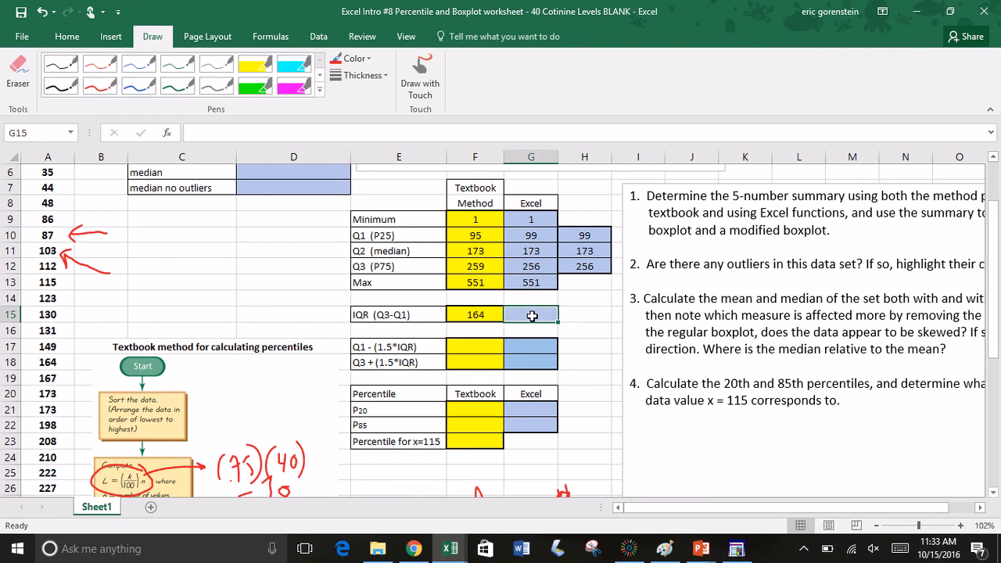
type("=")
left_click(532, 269)
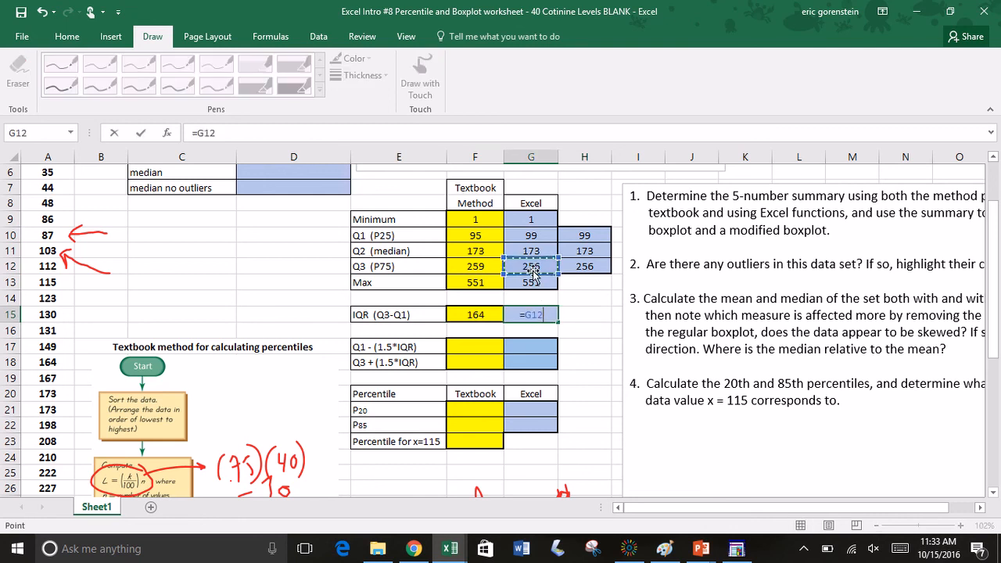
type("-")
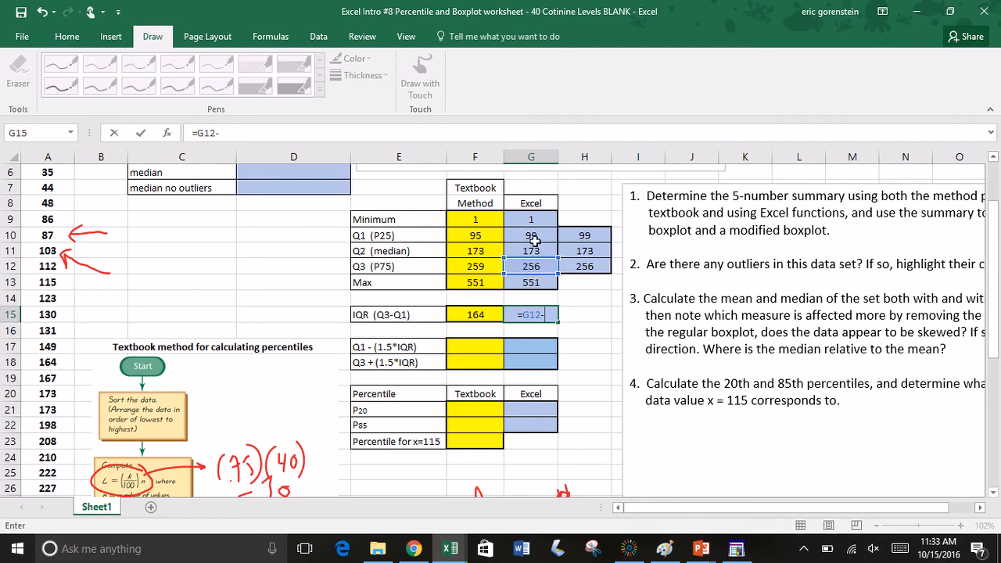
left_click(532, 237)
key("Return")
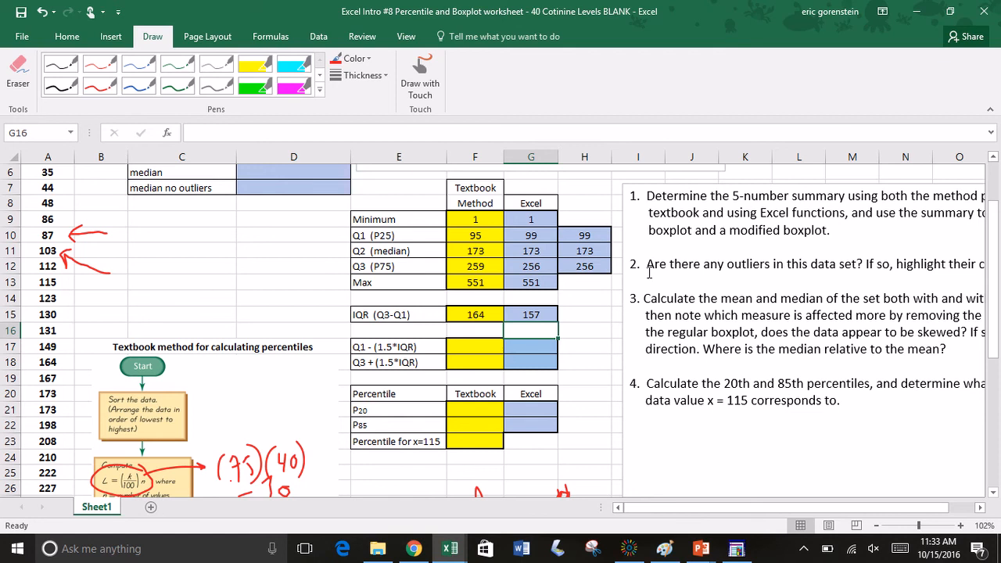
Step: Fill the outlier limit labels Q1 - (1.5*IQR) and Q3 + (1.5*IQR) in E17:E18 with the standard light green color
left_click_drag(649, 266, 861, 264)
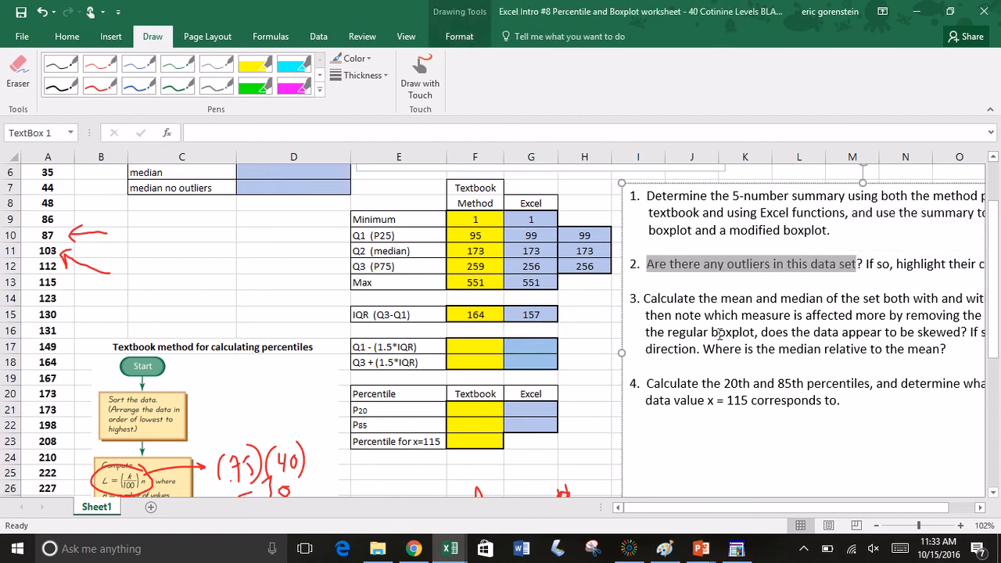
left_click(472, 348)
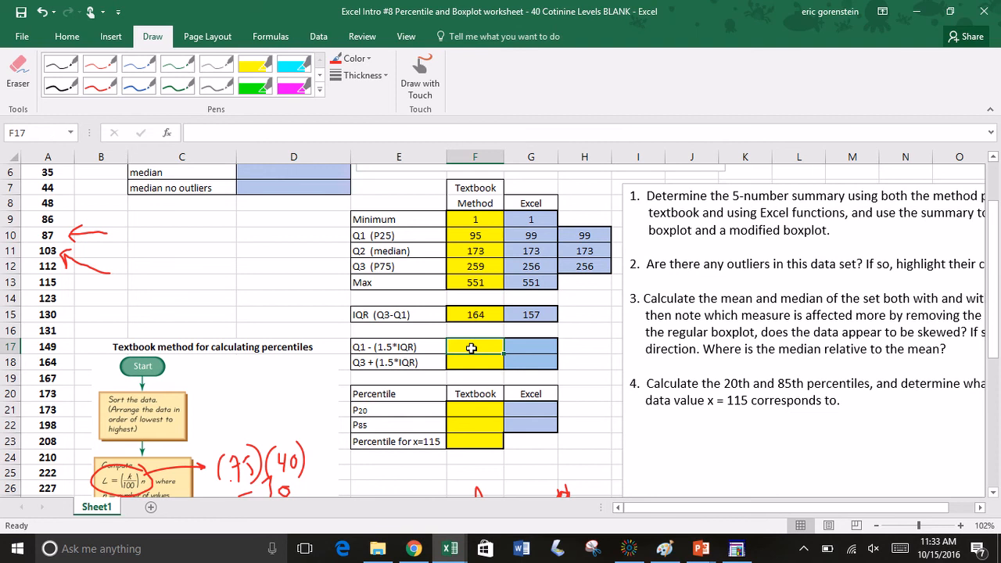
left_click(378, 345)
left_click_drag(378, 345, 381, 361)
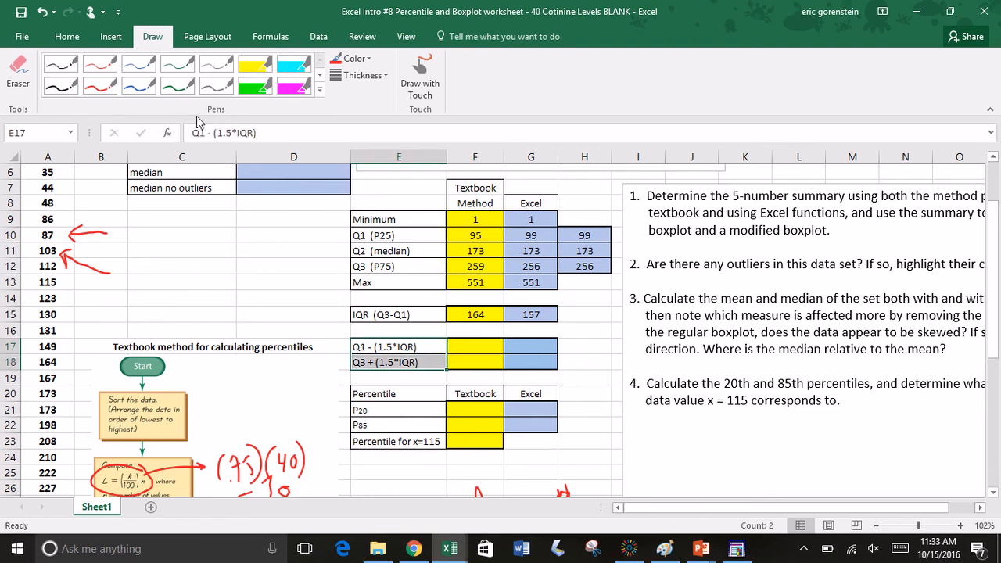
left_click(29, 37)
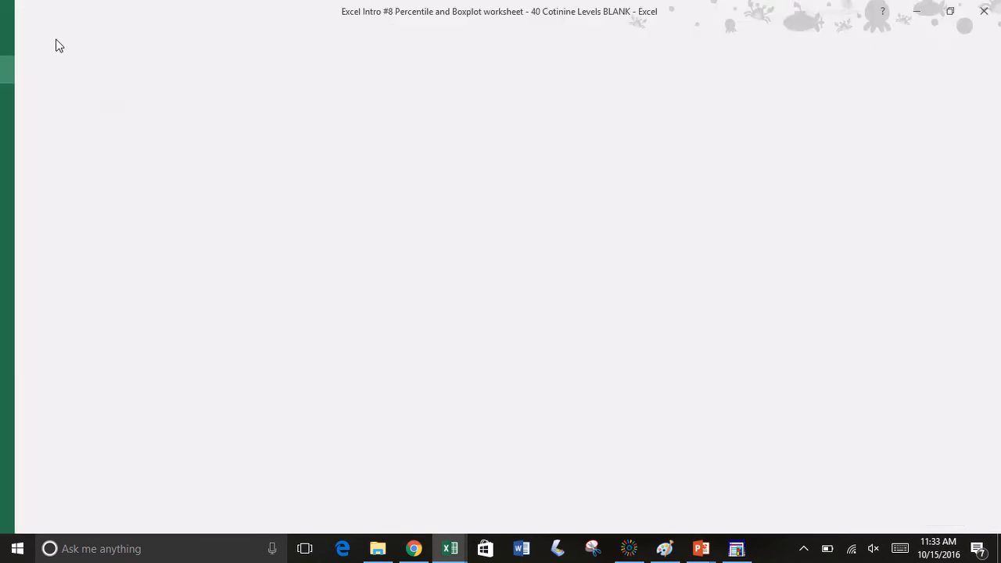
left_click(33, 34)
left_click(67, 36)
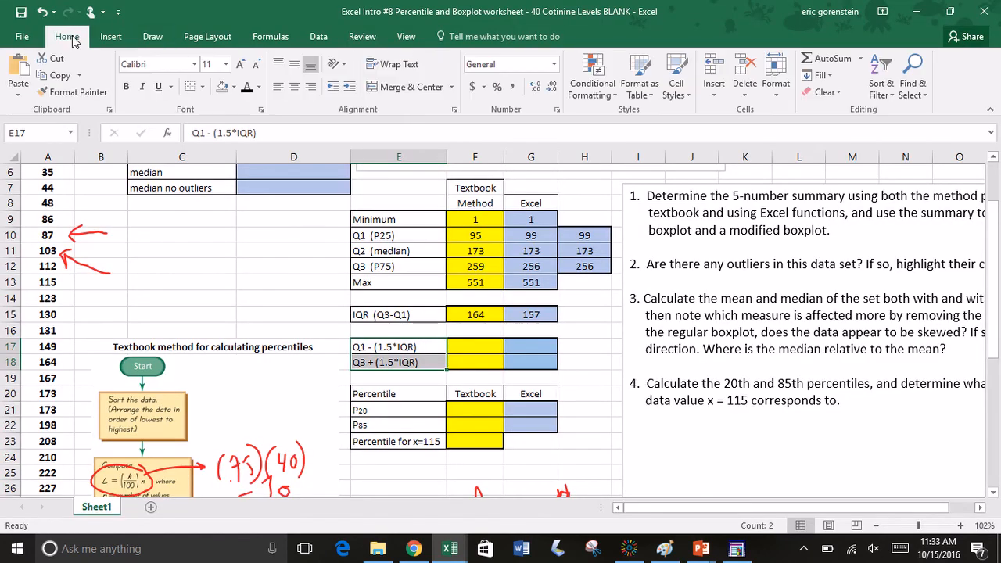
left_click(234, 87)
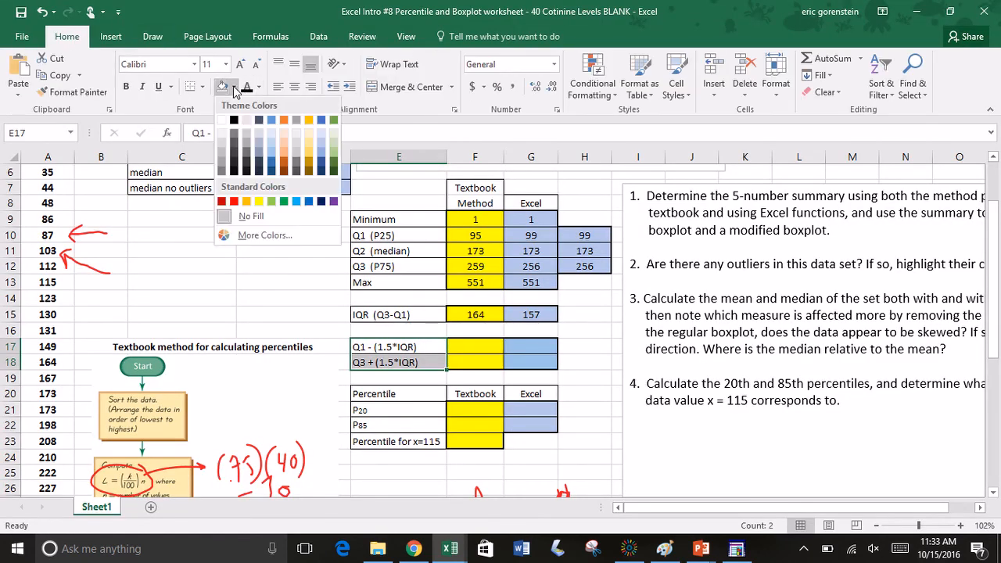
left_click(271, 201)
left_click(344, 318)
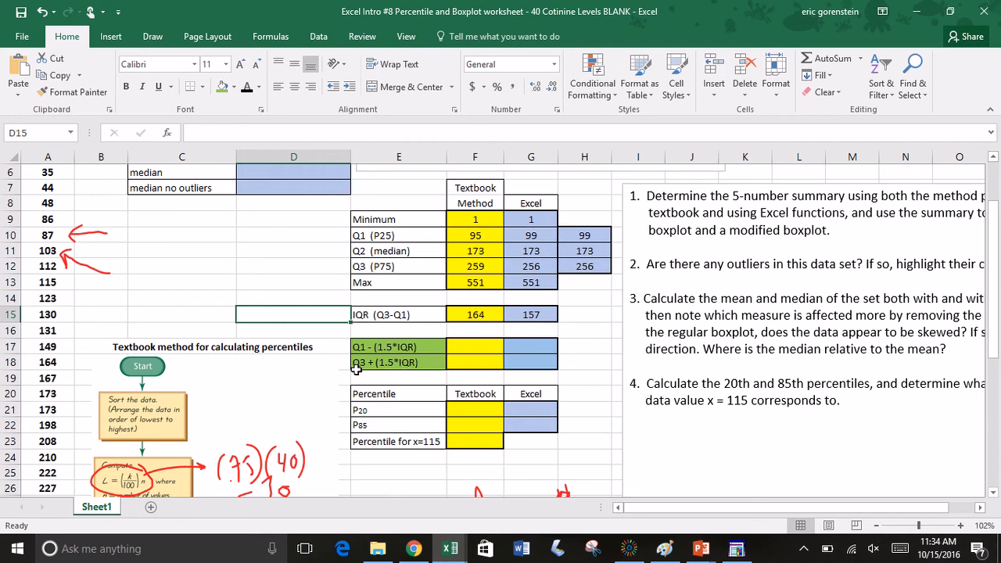
Step: Calculate the textbook-method lower outlier limit in F17 with the formula =95-1.5*164
left_click(478, 347)
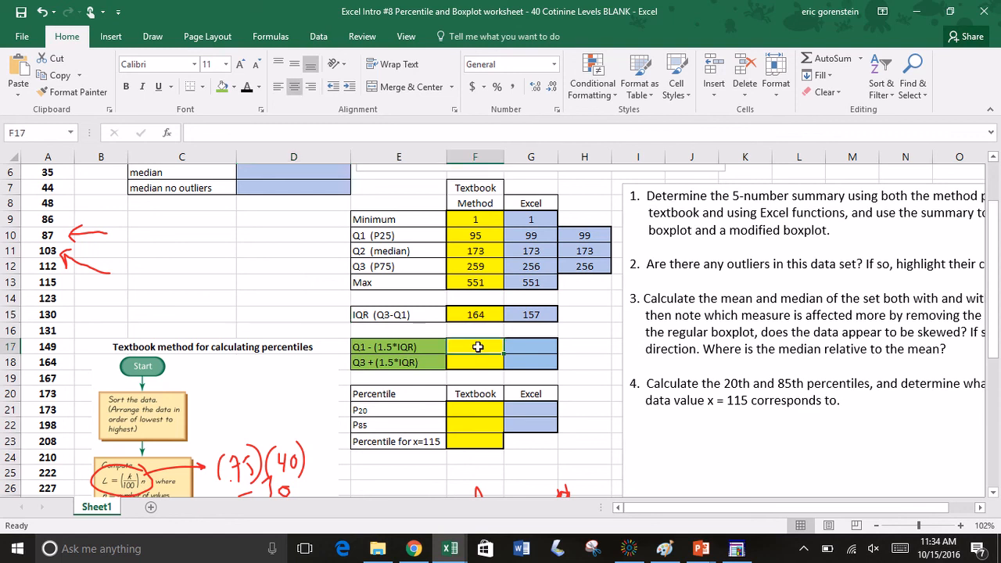
type("=")
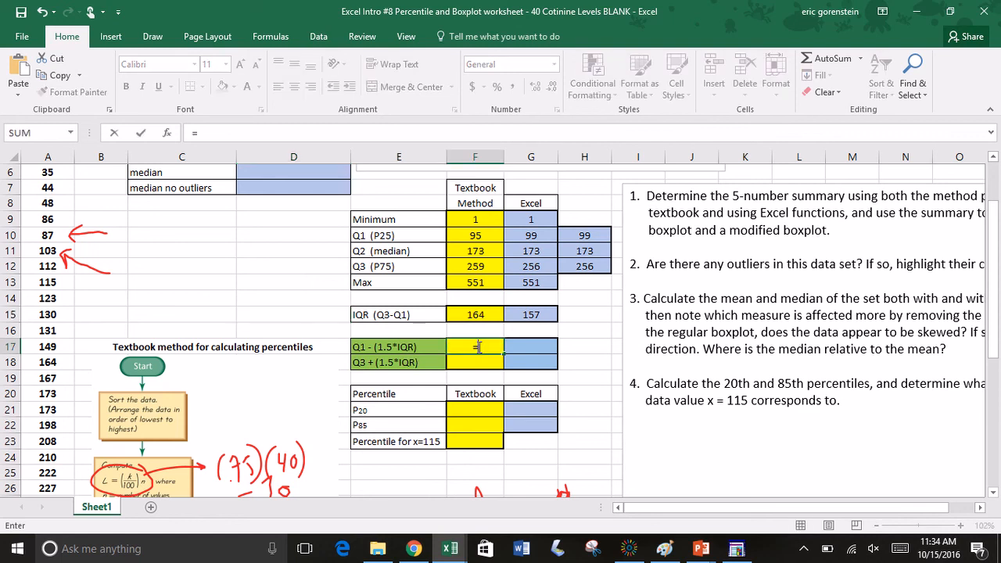
type("95-1.5*")
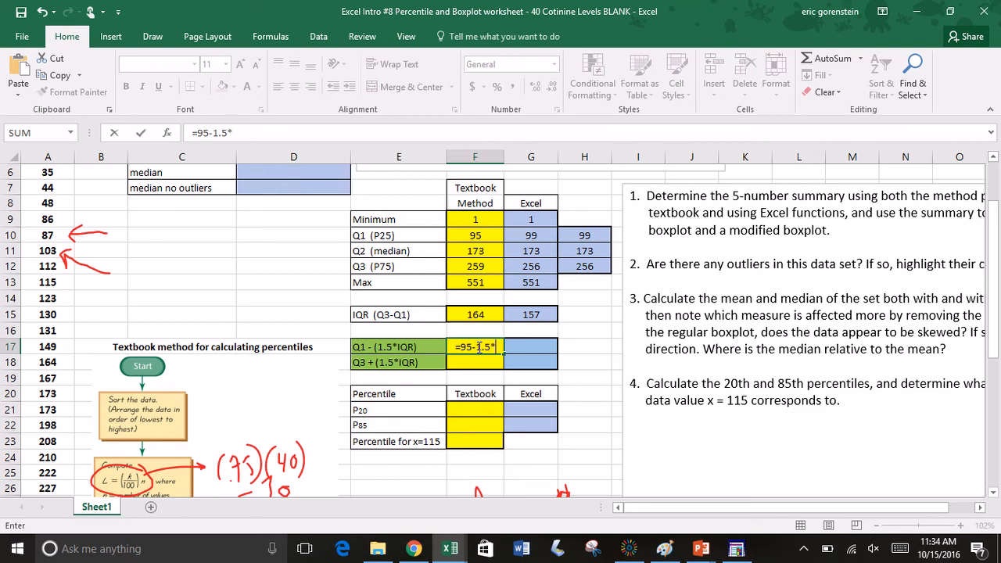
type("164")
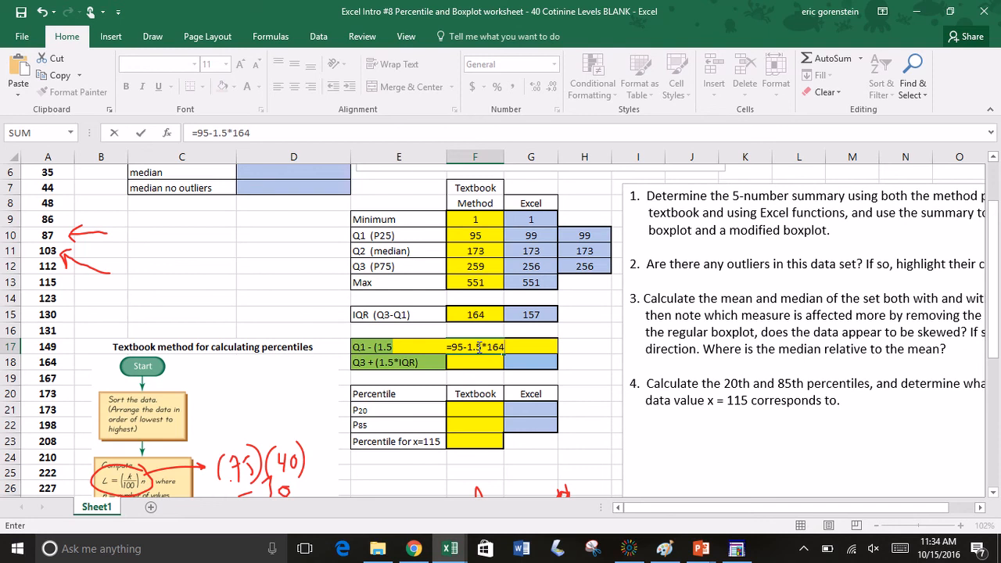
key("Return")
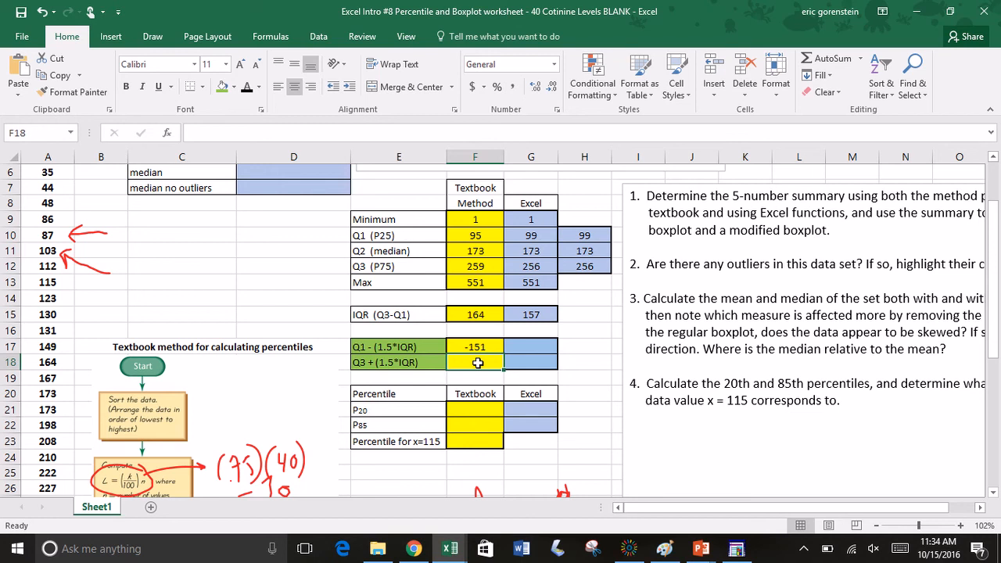
Step: Calculate the textbook-method upper outlier limit in F18 with the formula =259+1.5*164
type("=")
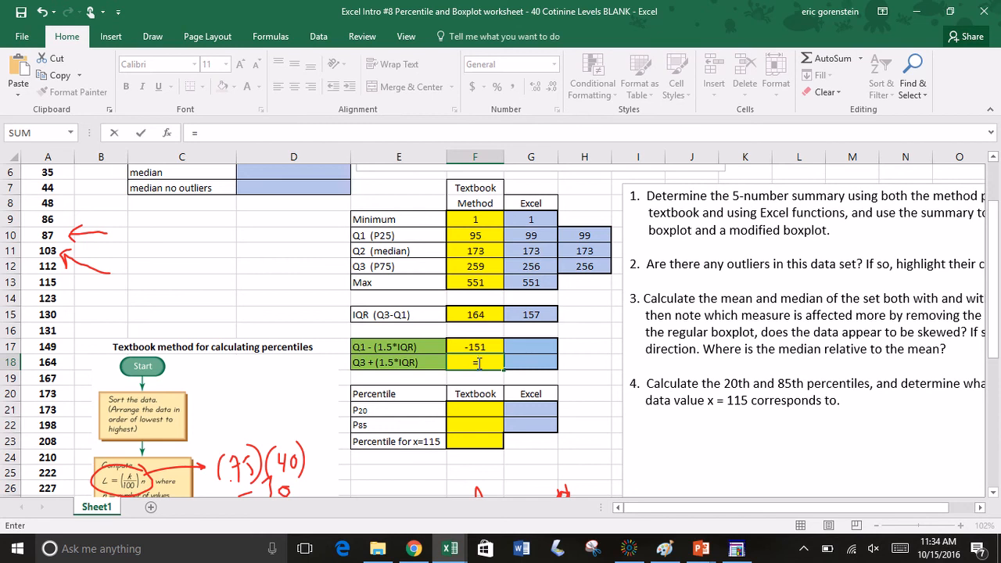
type("259+1.5*")
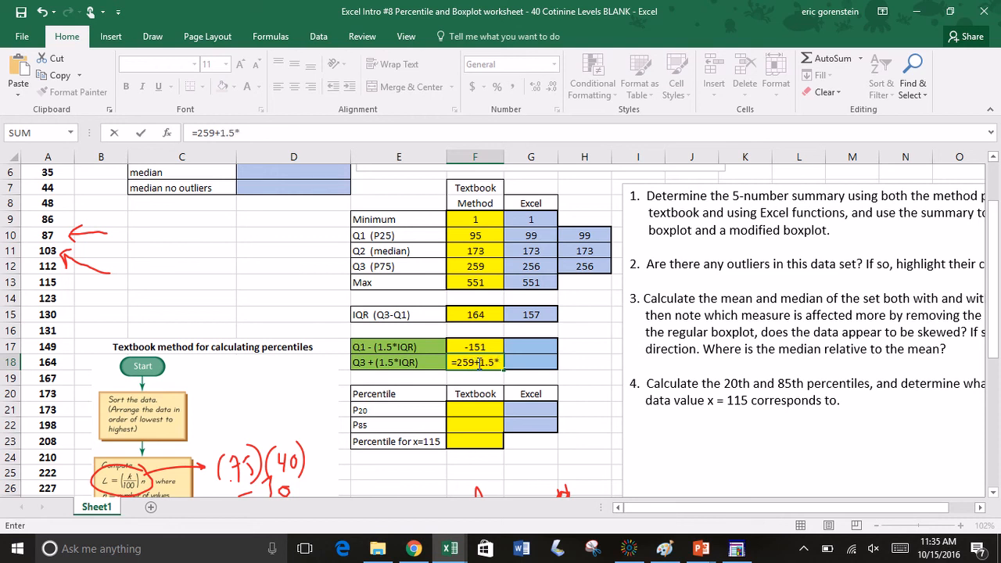
type("164")
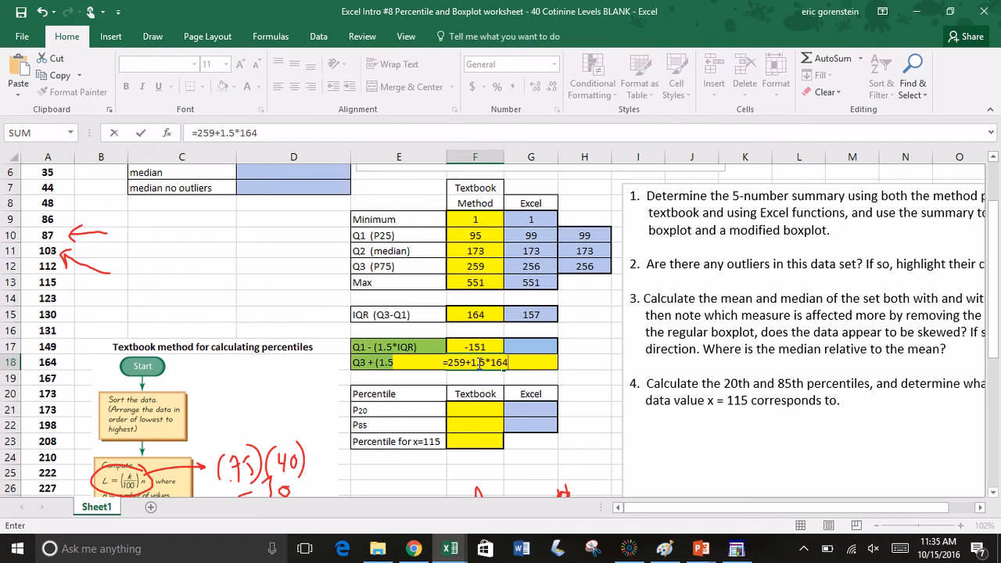
key("Return")
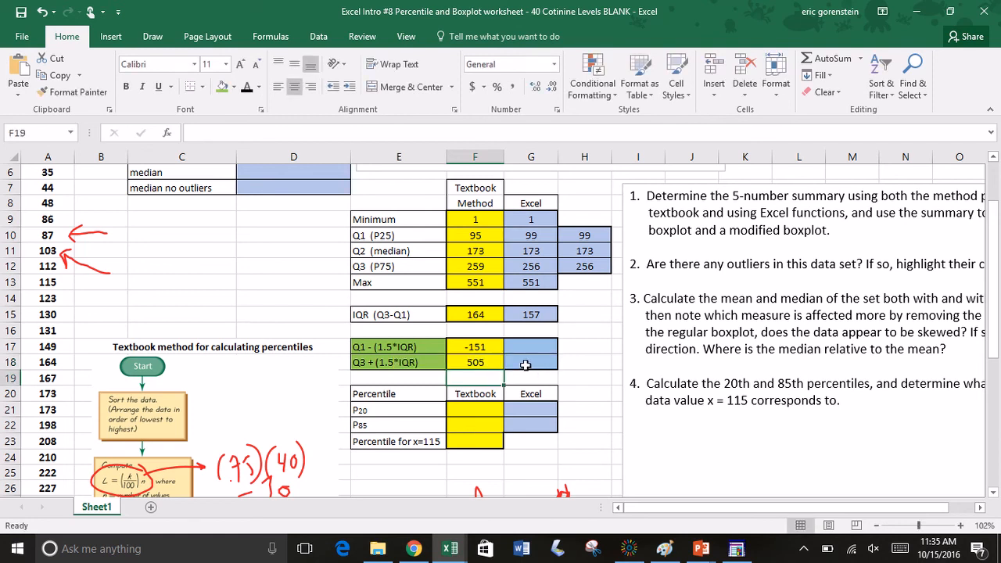
Step: Highlight the outliers 521 and 551 in A39:A40 with the same light green fill
scroll(503, 365, "down", 3)
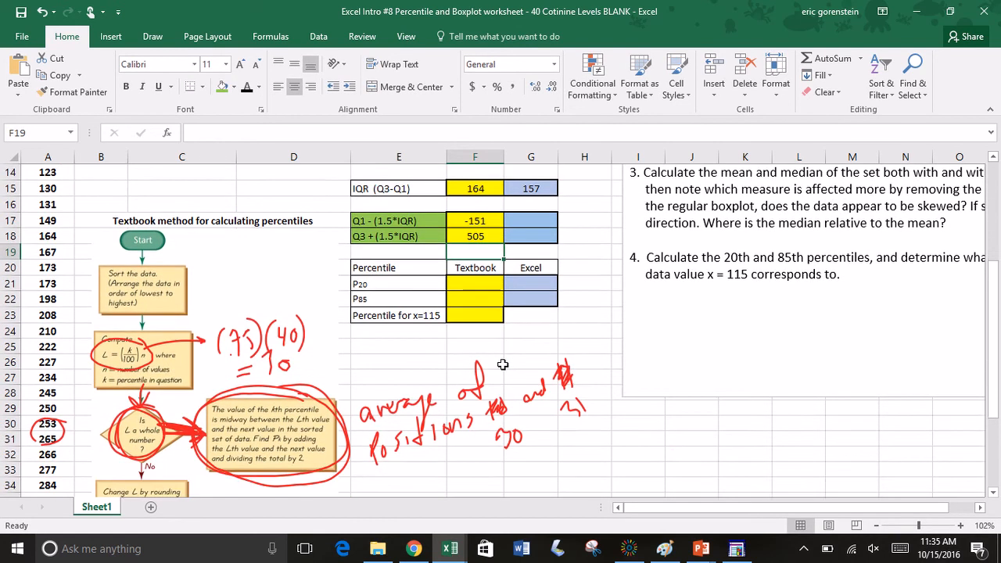
scroll(503, 365, "down", 2)
scroll(503, 364, "up", 4)
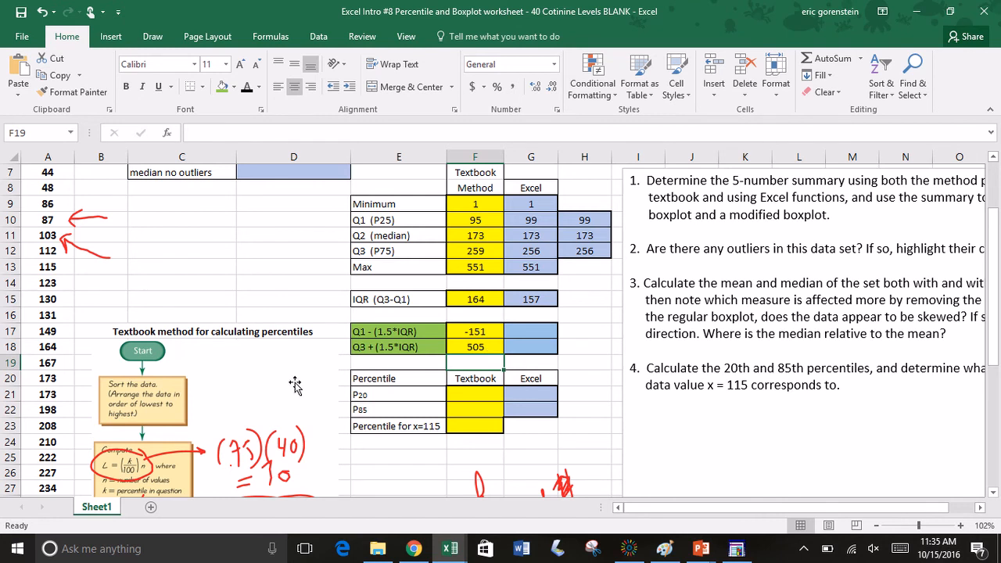
scroll(295, 385, "down", 6)
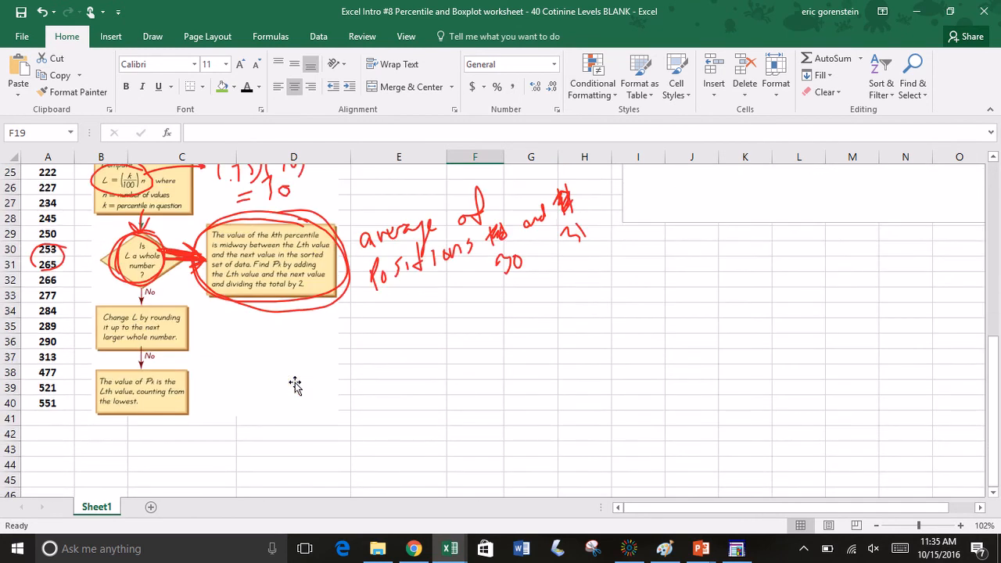
left_click_drag(51, 373, 49, 385)
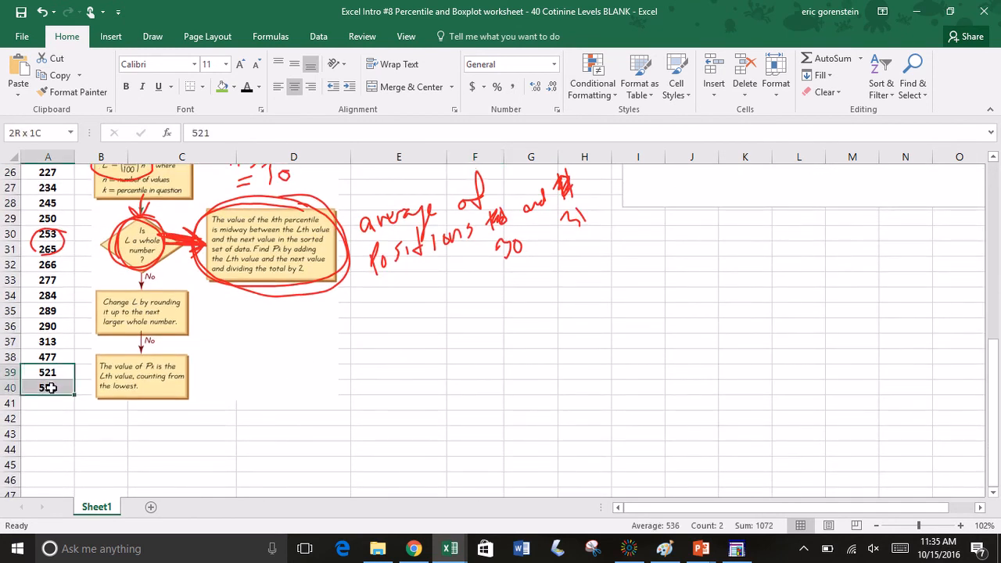
left_click(222, 86)
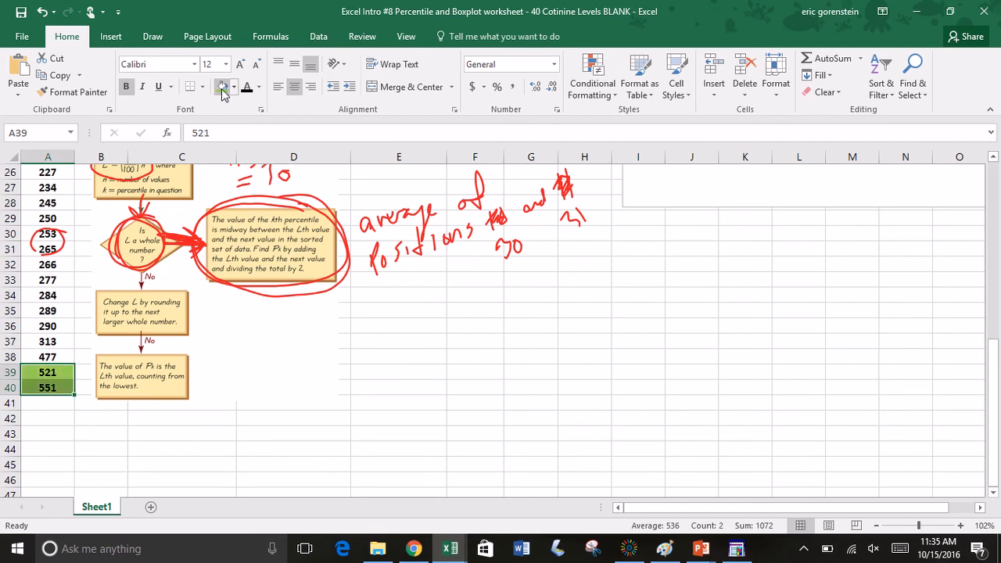
left_click(387, 329)
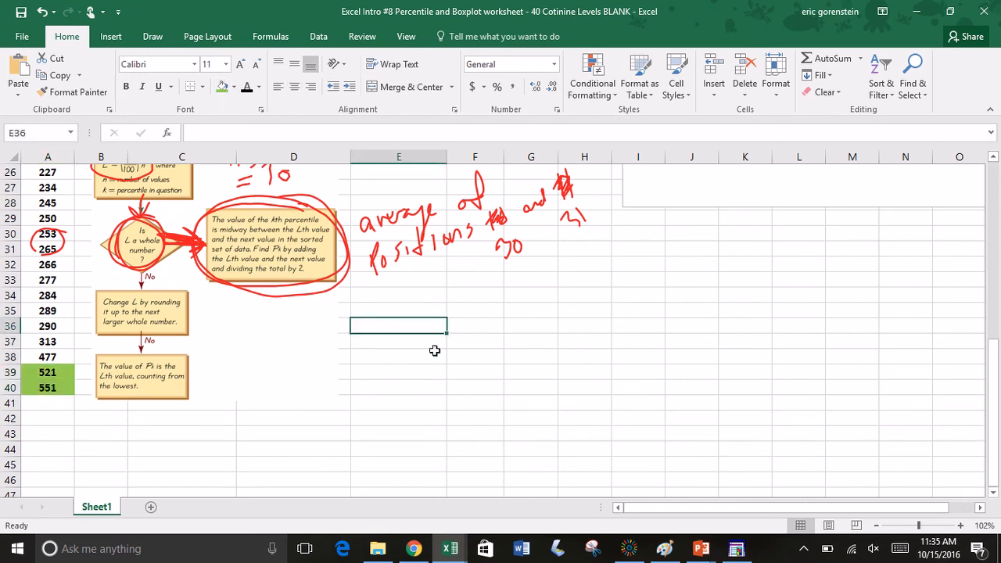
Step: Calculate the Excel-method lower outlier limit in G17 with the formula =G10-1.5*G15
scroll(435, 351, "up", 7)
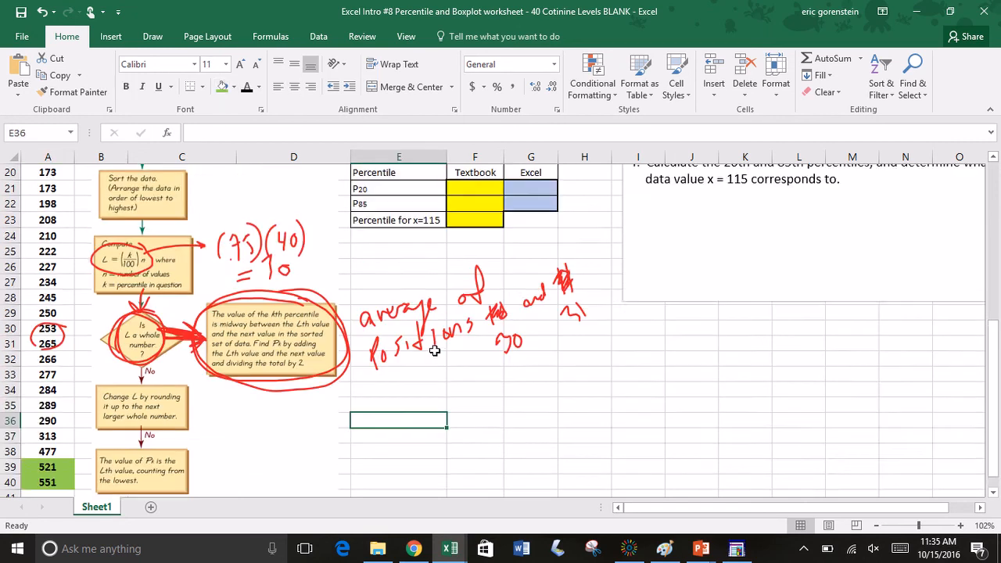
scroll(435, 354, "up", 1)
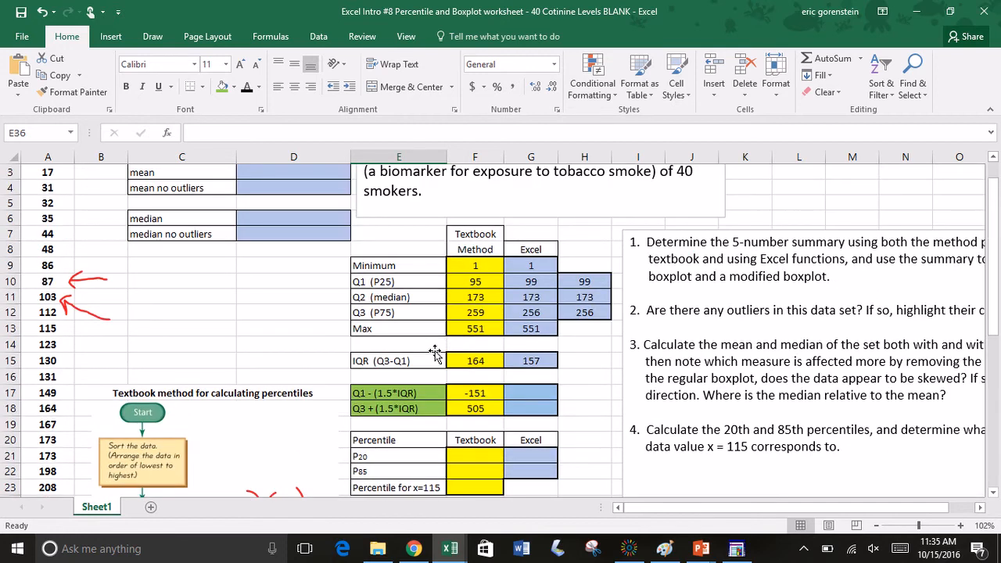
left_click(542, 397)
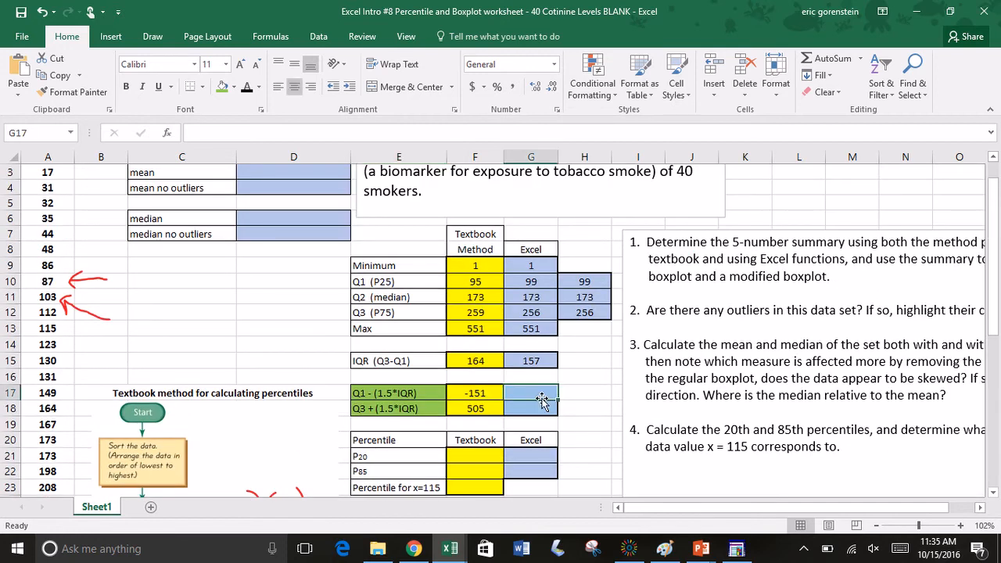
type("=")
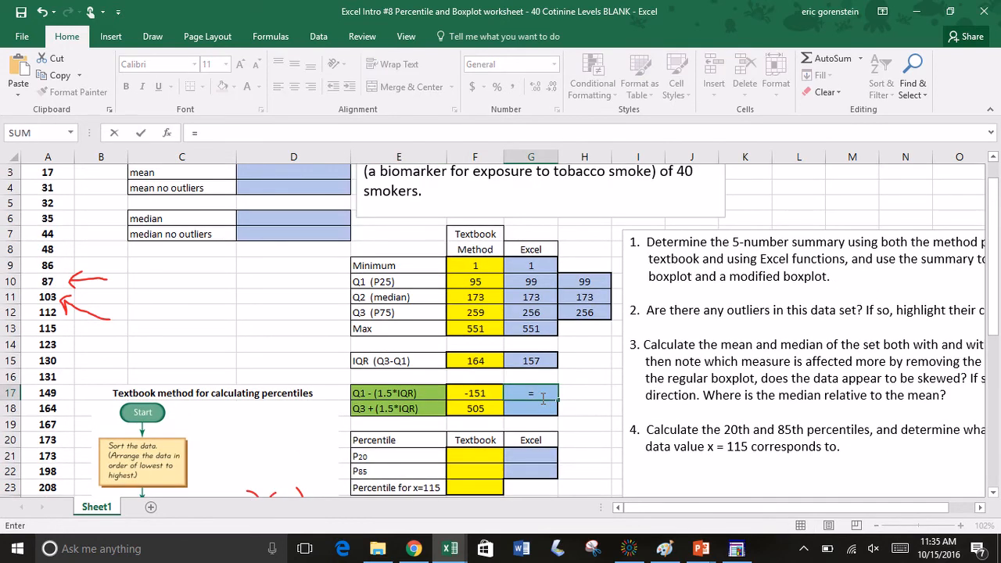
left_click(538, 286)
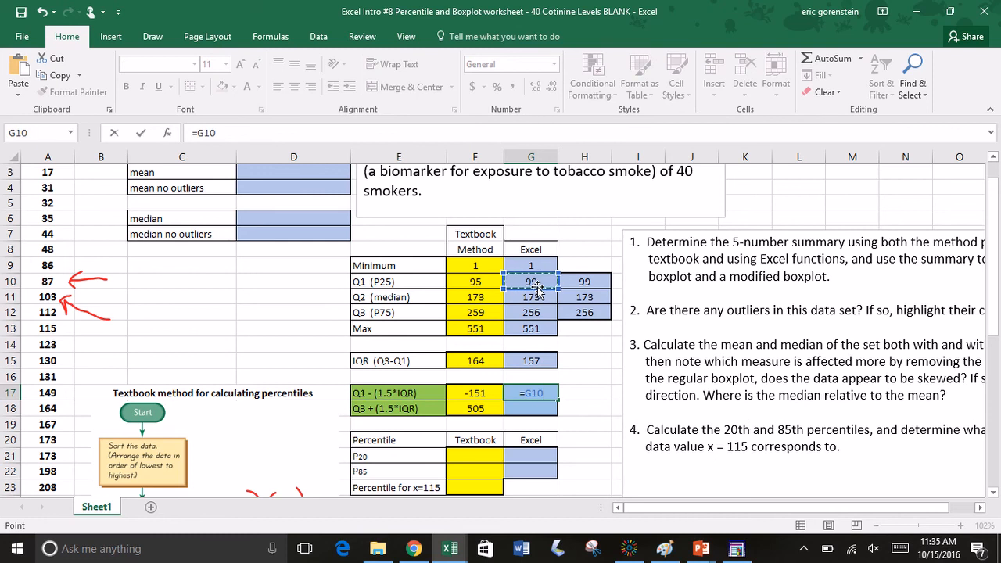
type("-")
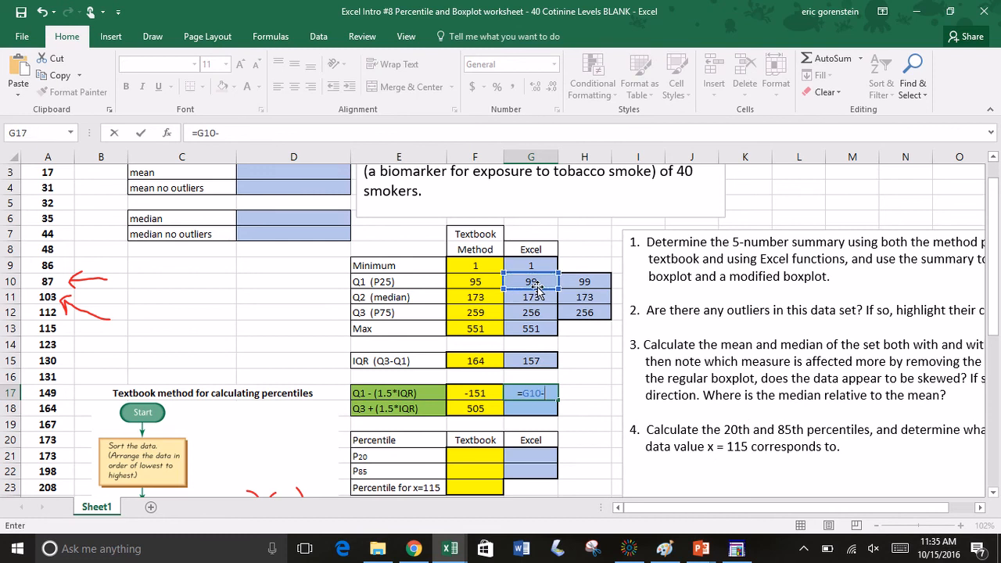
type("1.5*")
left_click(531, 362)
key("Return")
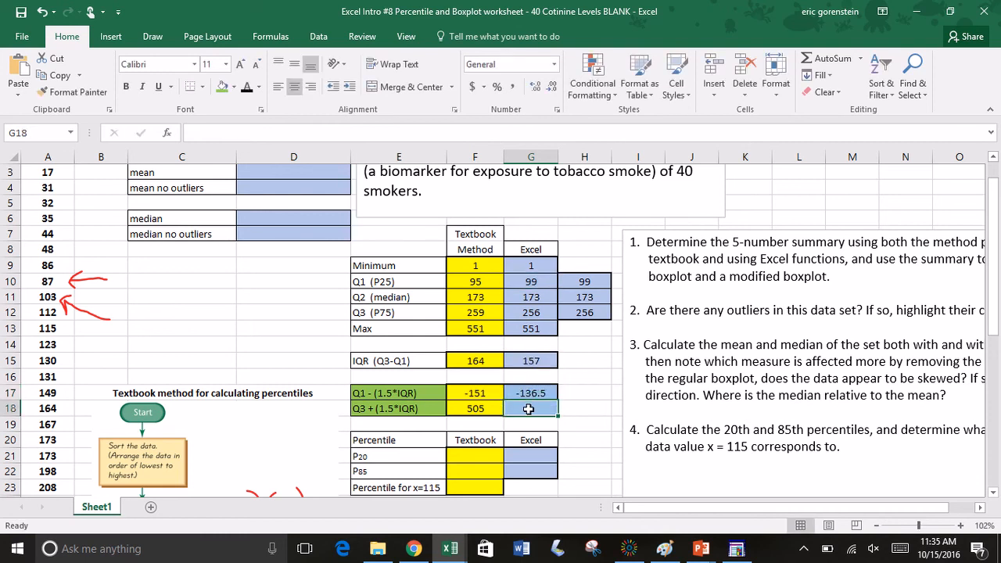
Step: Calculate the Excel-method upper outlier limit in G18 with the formula =G12+1.5*G15
type("=")
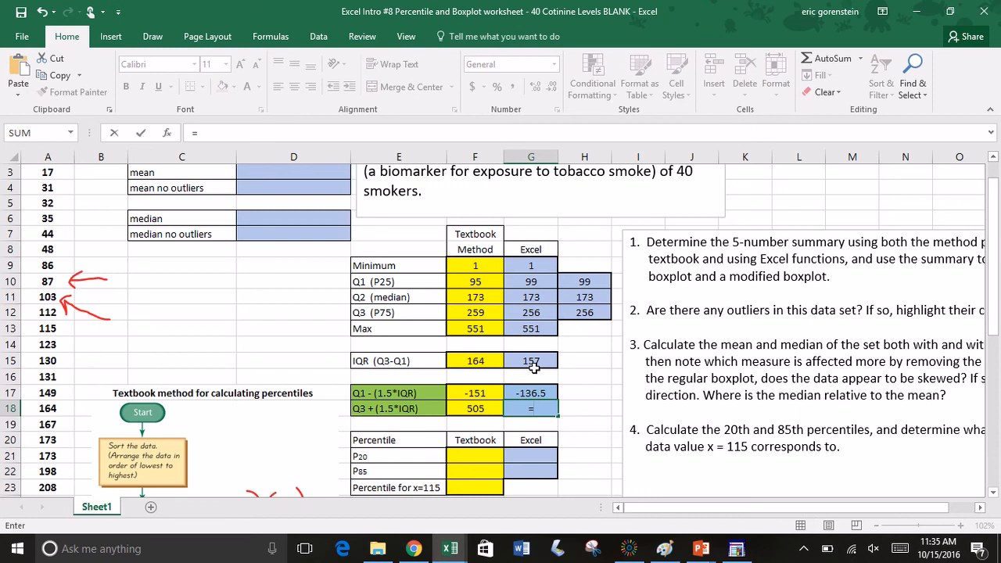
left_click(539, 312)
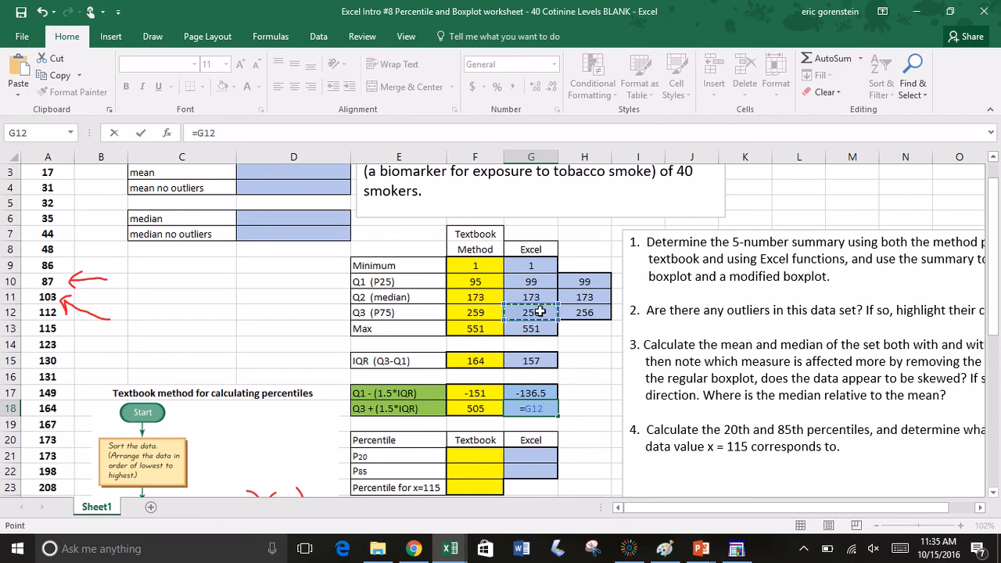
type("+1.5*")
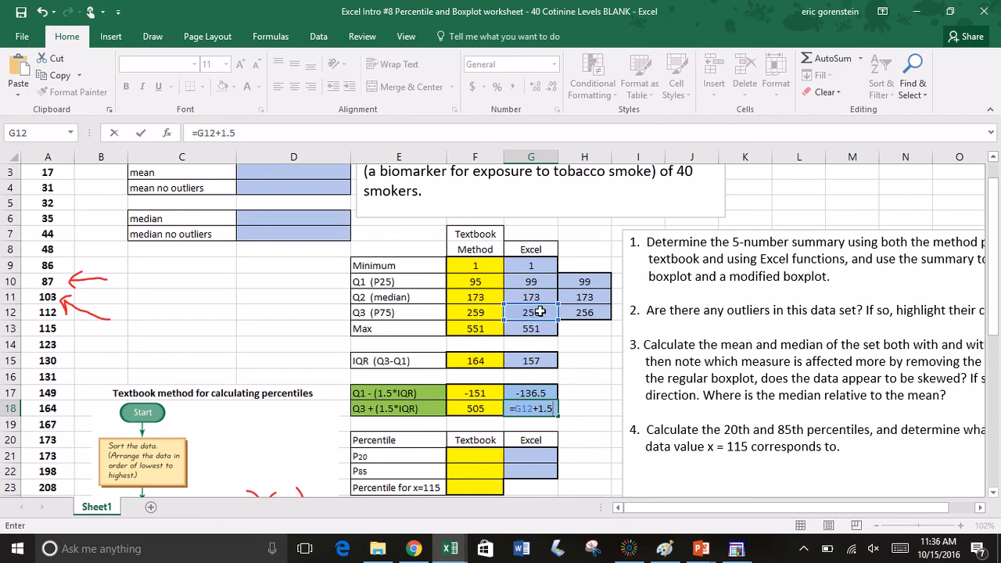
left_click(532, 359)
key("Return")
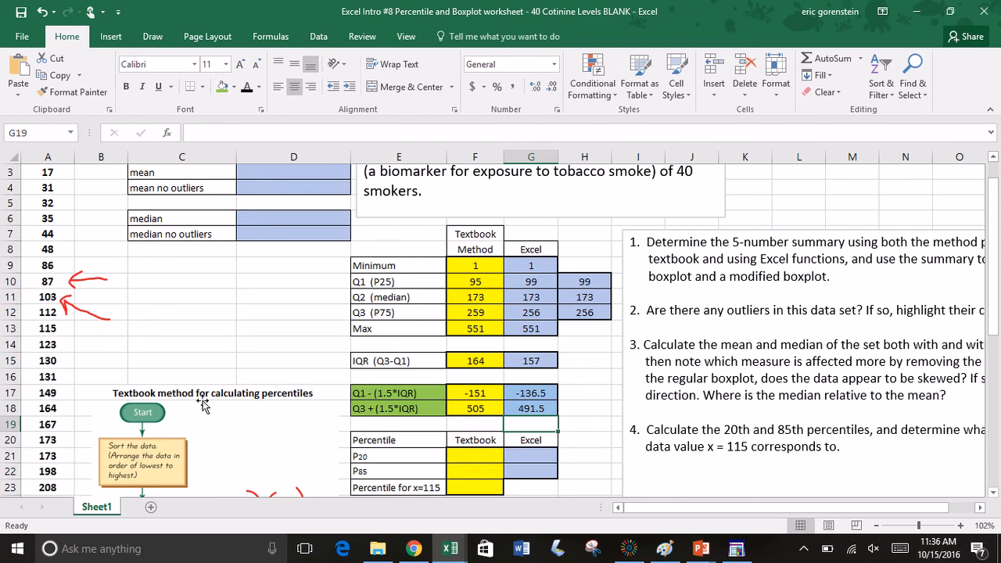
Step: Check the largest data values in column A against the Excel-method outlier limits in G17:G18
scroll(203, 403, "down", 7)
scroll(203, 403, "down", 1)
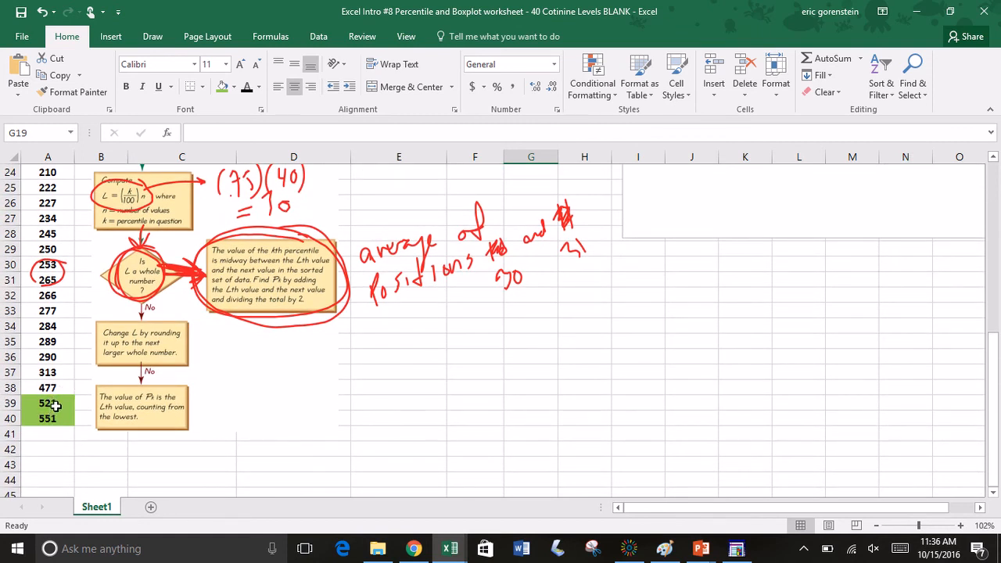
scroll(482, 375, "up", 3)
scroll(482, 376, "up", 3)
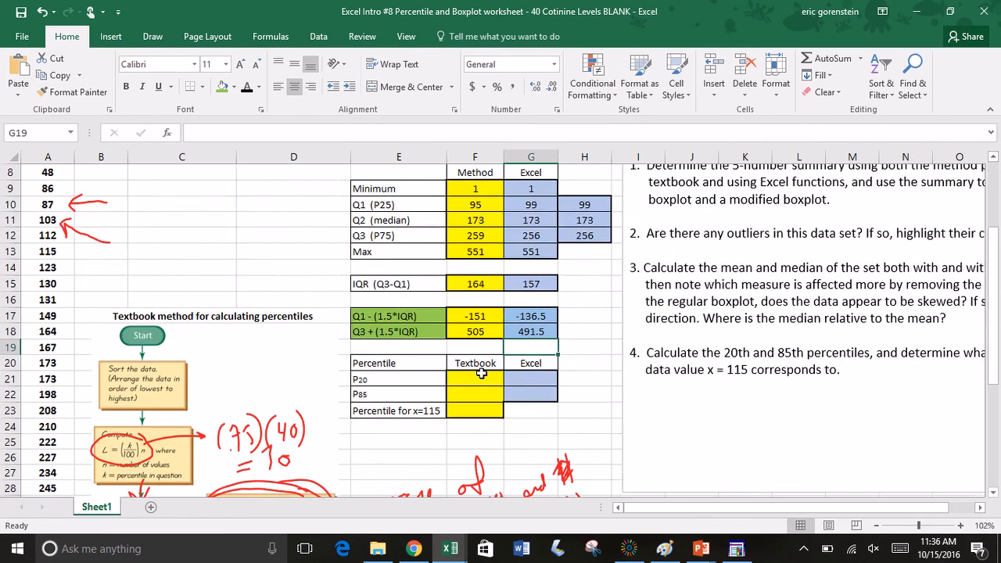
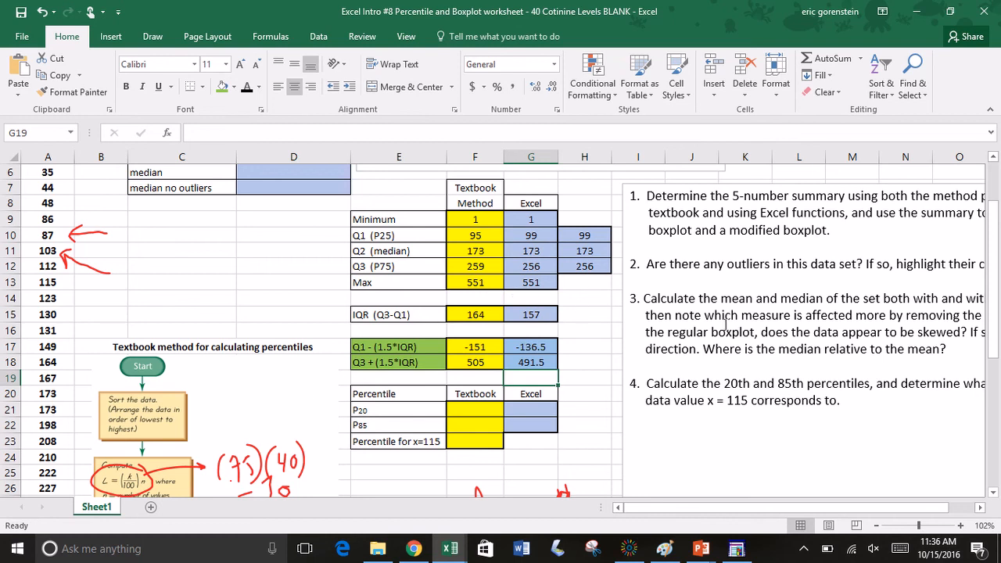
Step: Review question 3 and calculate the mean of all data in D3 with the formula =average(A:A)
scroll(765, 331, "right", 3)
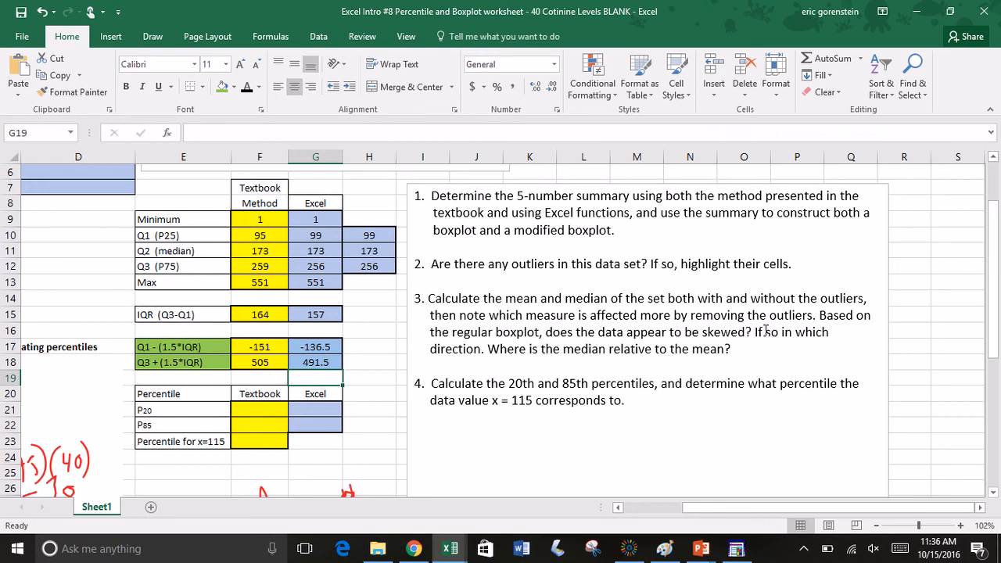
left_click(603, 332)
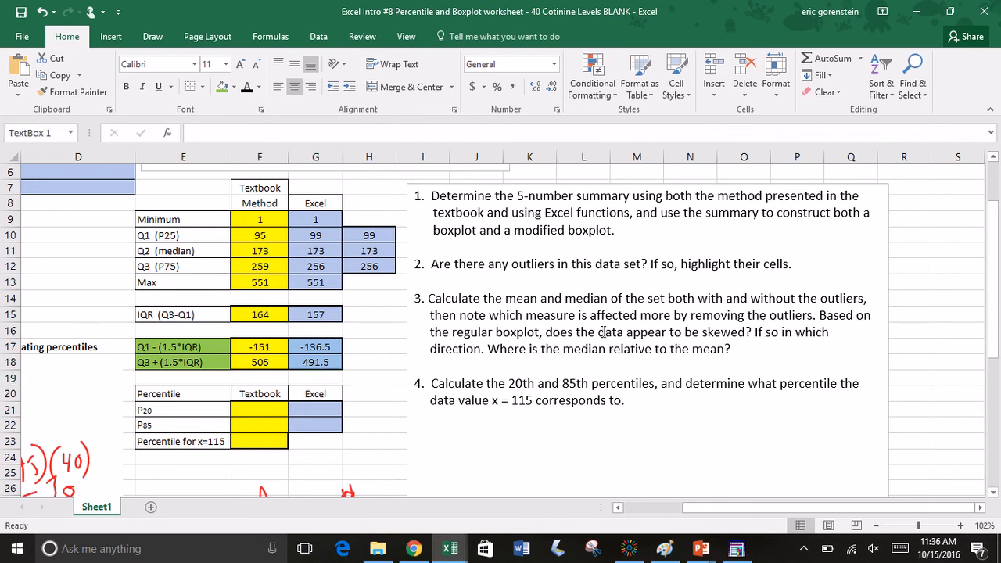
scroll(603, 332, "up", 2)
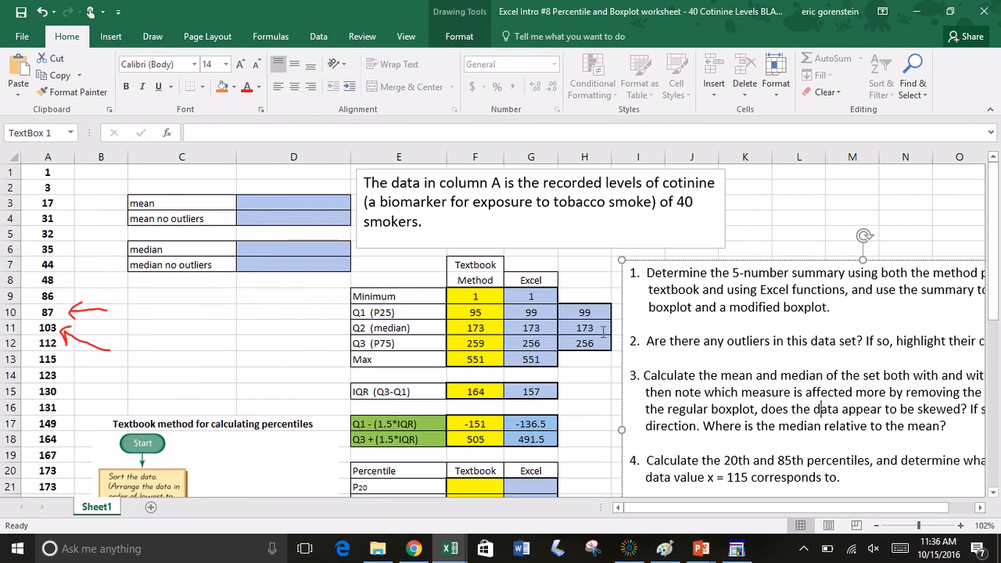
left_click(300, 203)
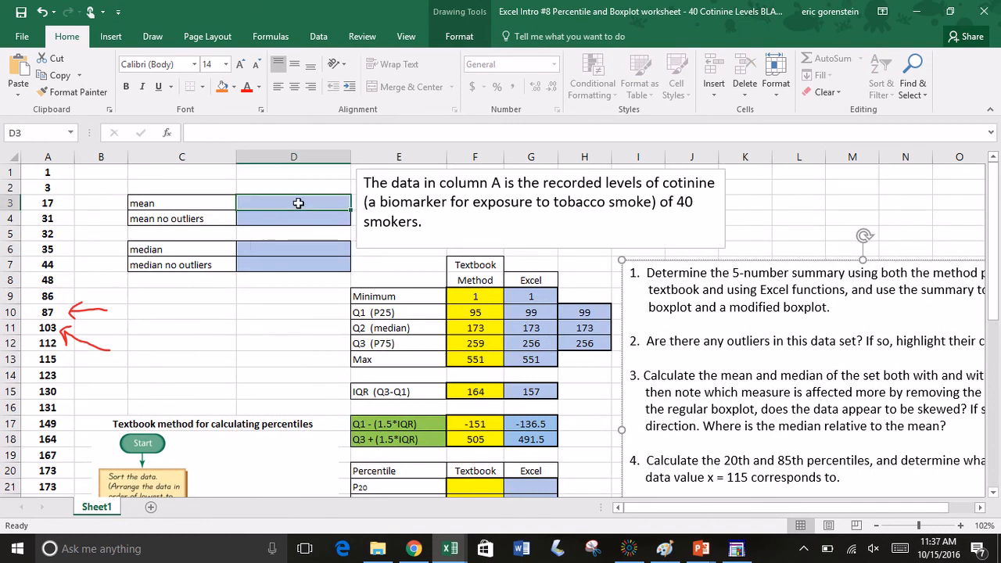
type("=a")
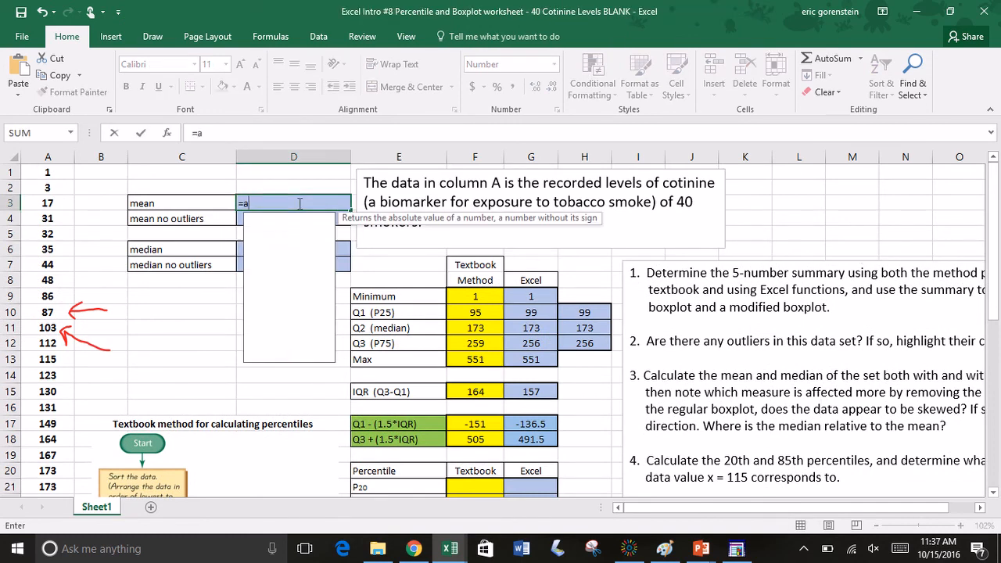
type("verage(")
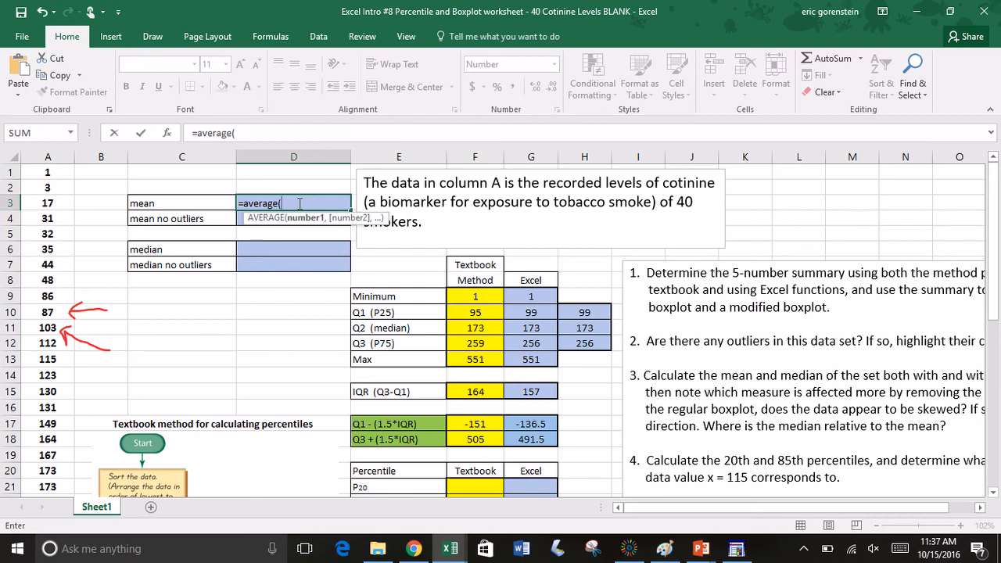
left_click(56, 153)
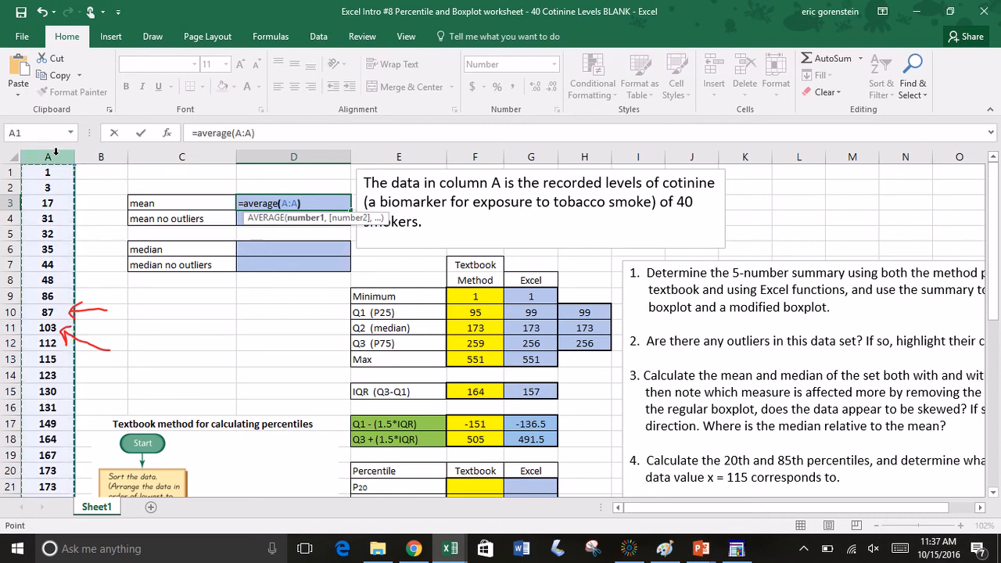
type(")")
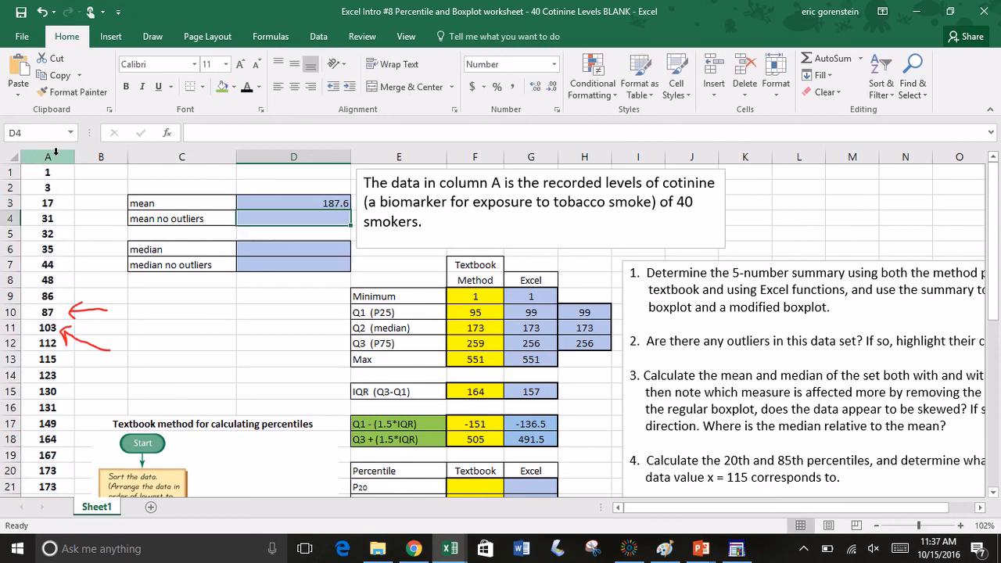
key("Return")
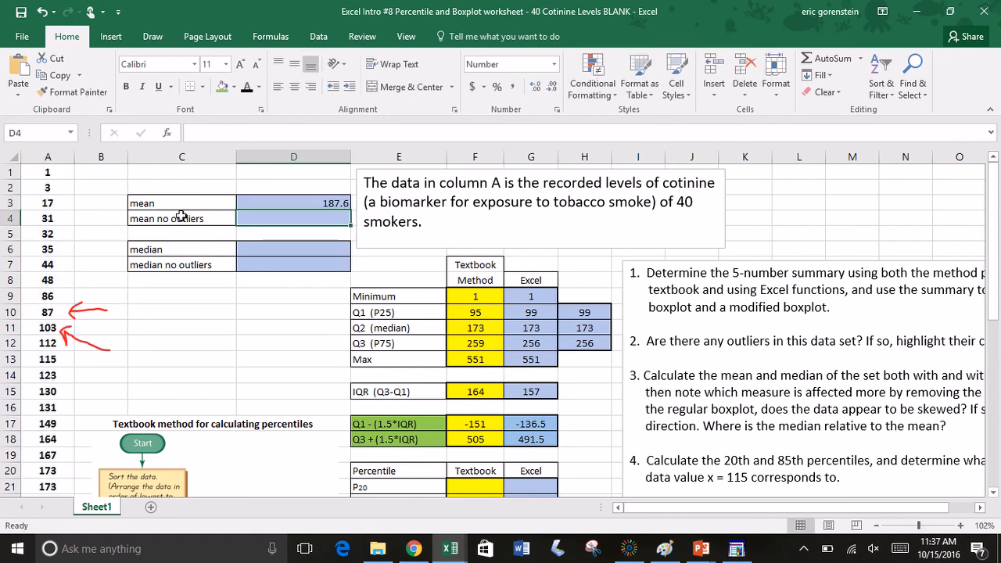
Step: Calculate the median of all data in D6 with the MEDIAN function over column A
left_click(255, 250)
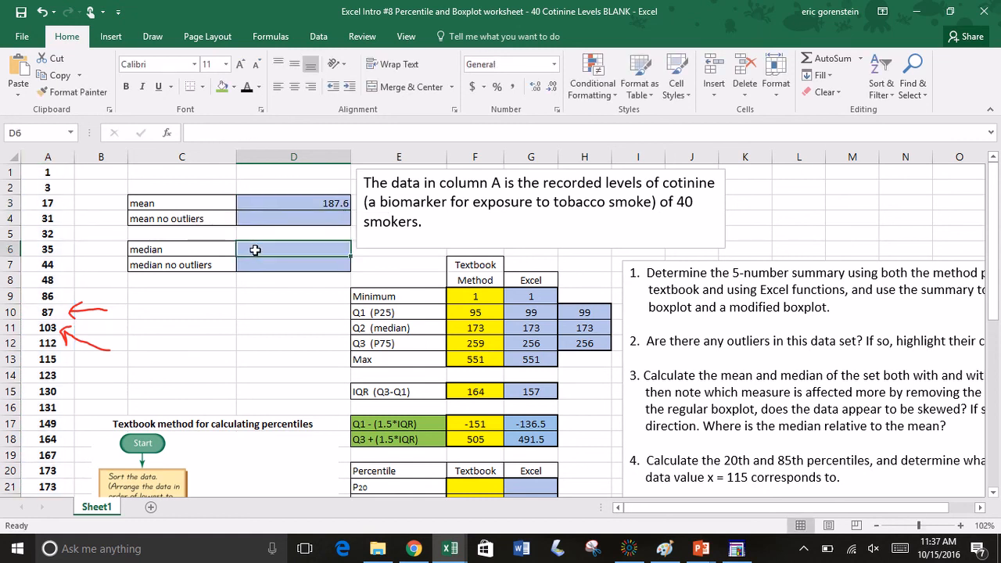
type("=medi")
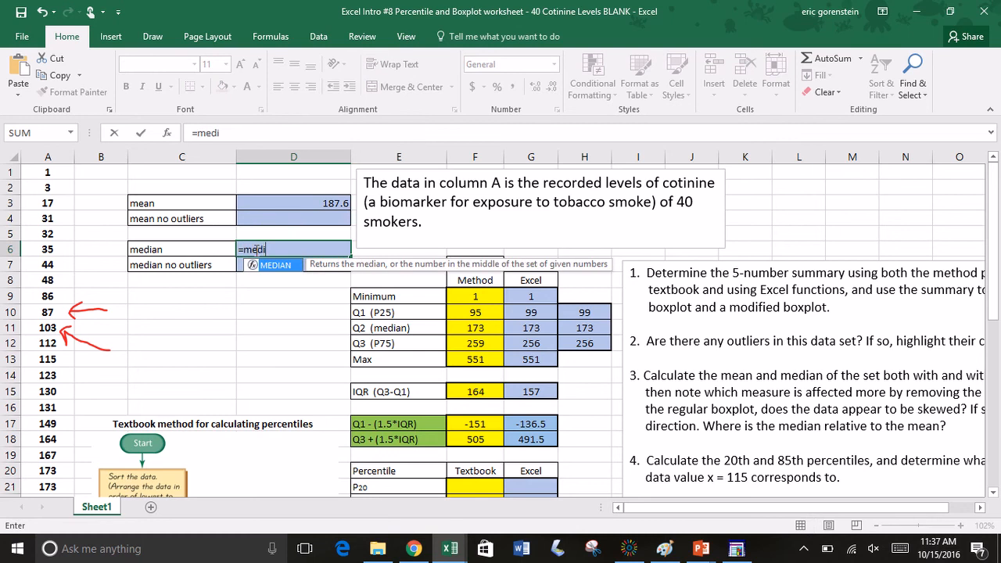
type("an(")
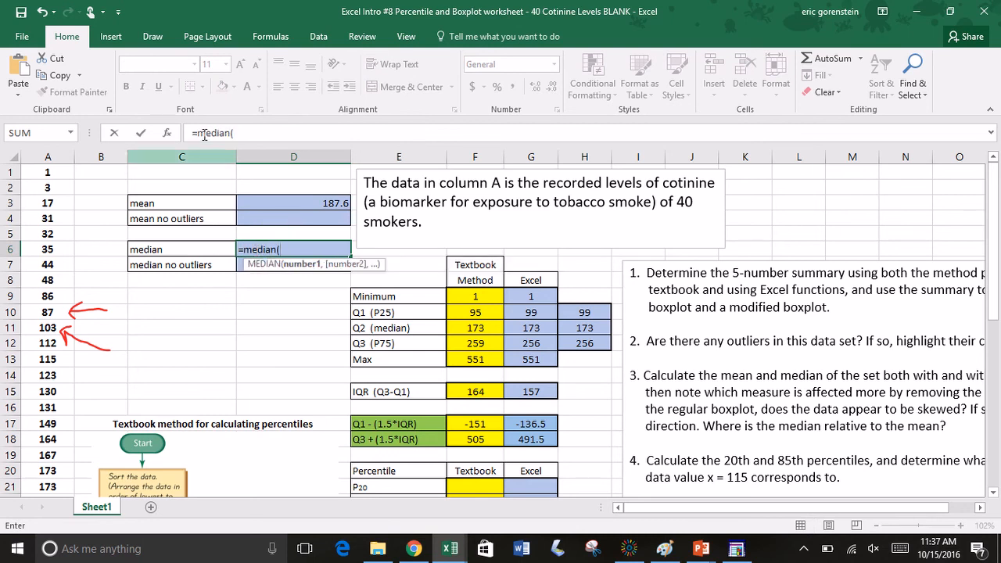
left_click(49, 155)
key("Return")
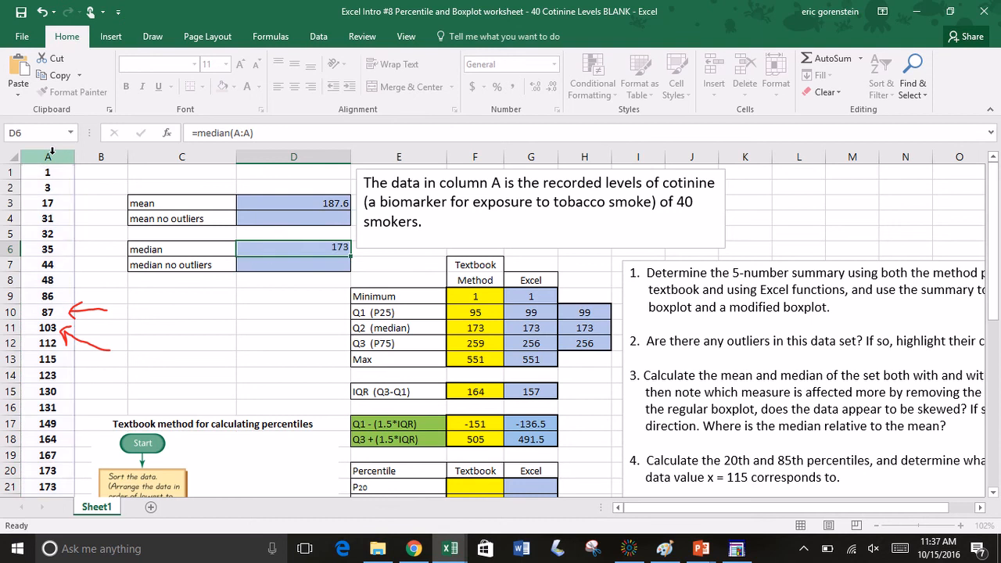
Step: Try to calculate the mean without outliers in D4 with =mean(A1:A38), checking that the range excludes the highlighted outliers
left_click(278, 222)
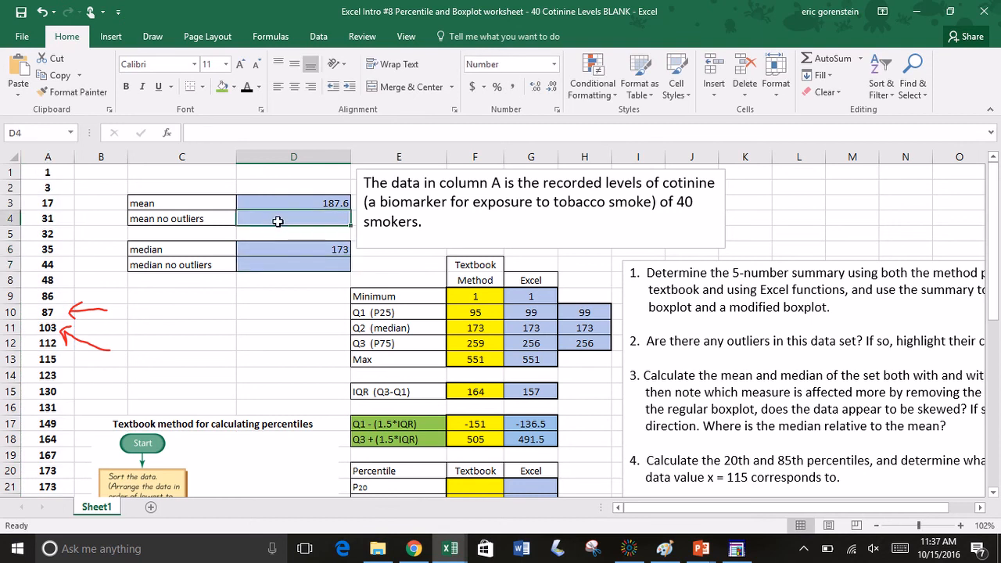
type("=me")
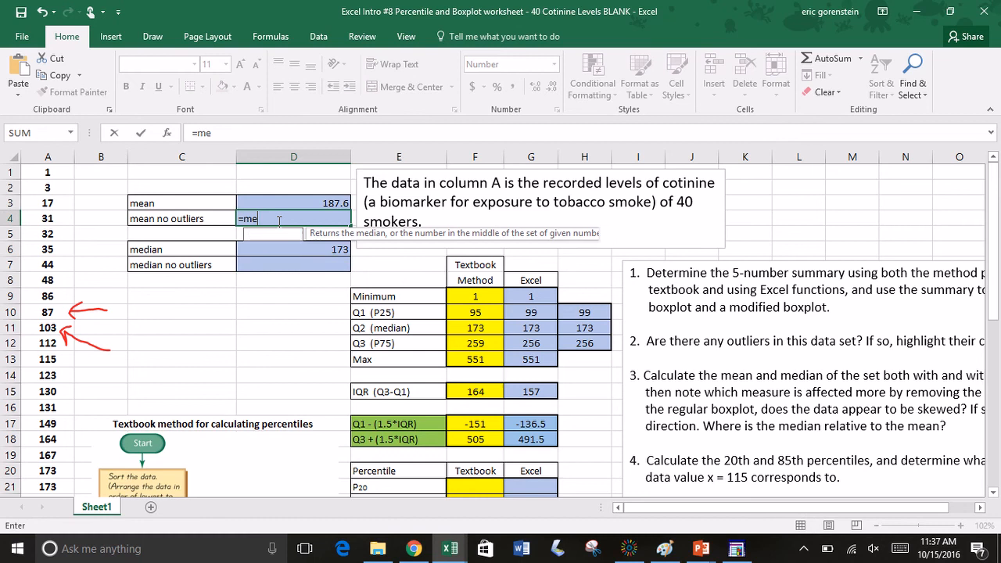
type("an(")
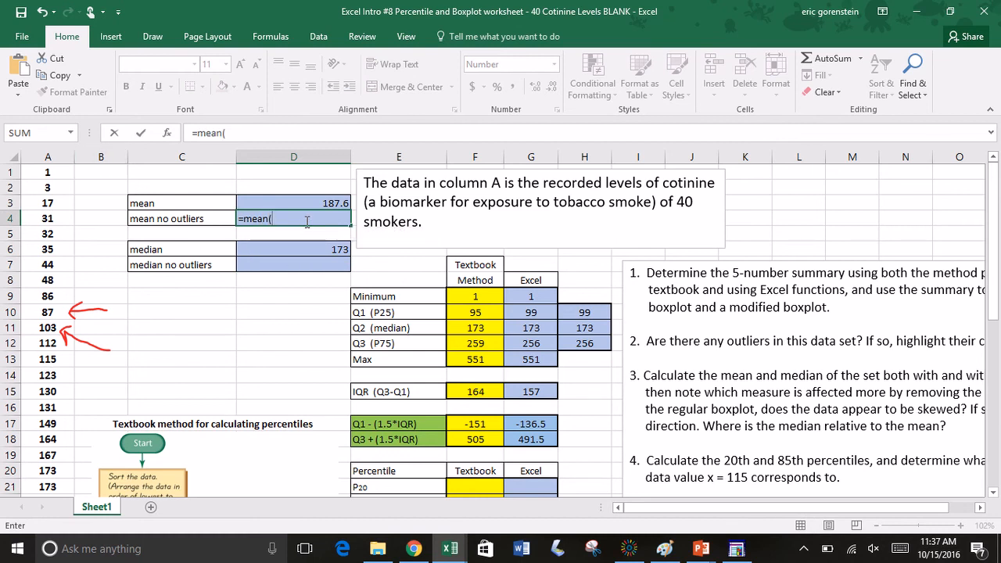
type("A1")
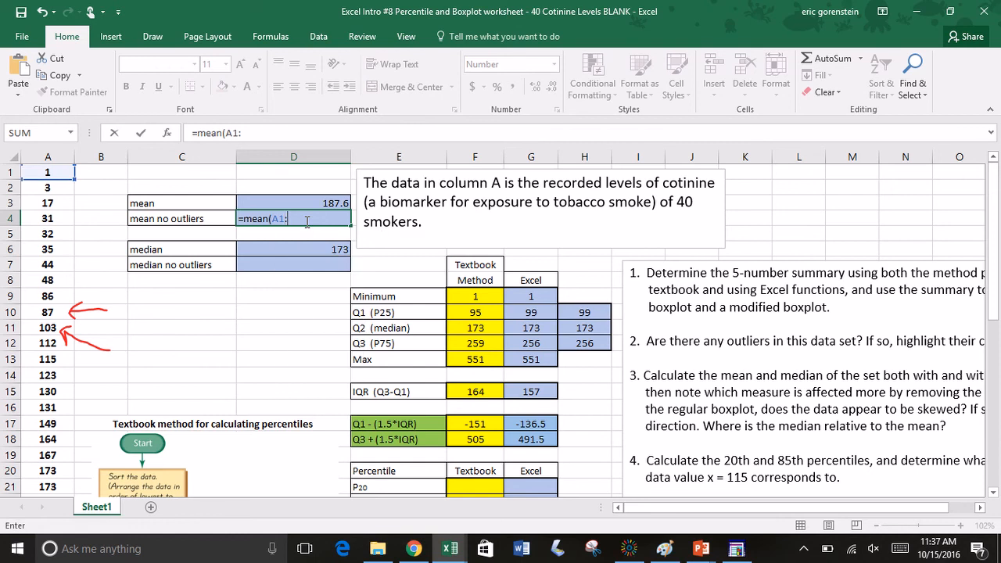
type(":A38")
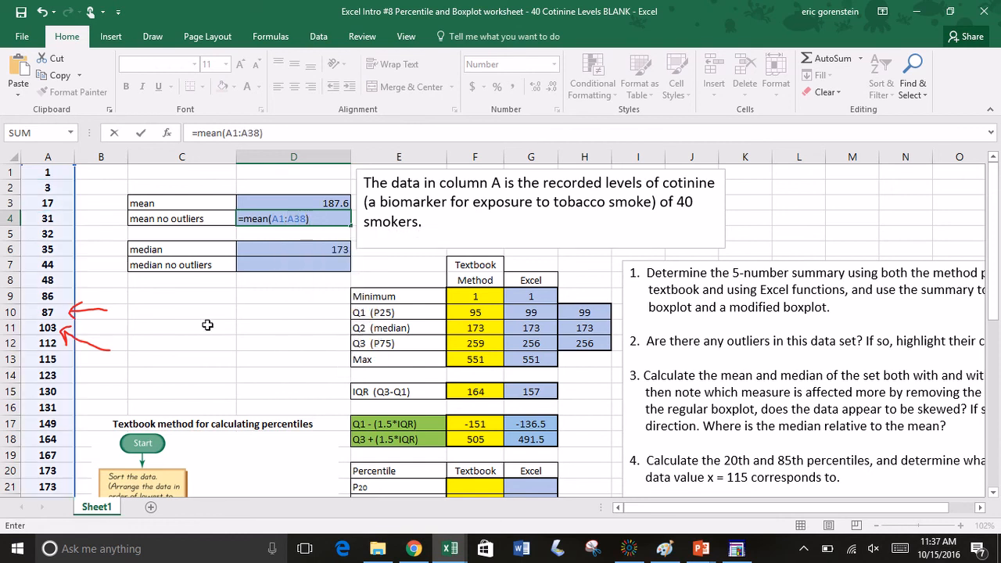
scroll(211, 314, "down", 1)
scroll(211, 314, "down", 6)
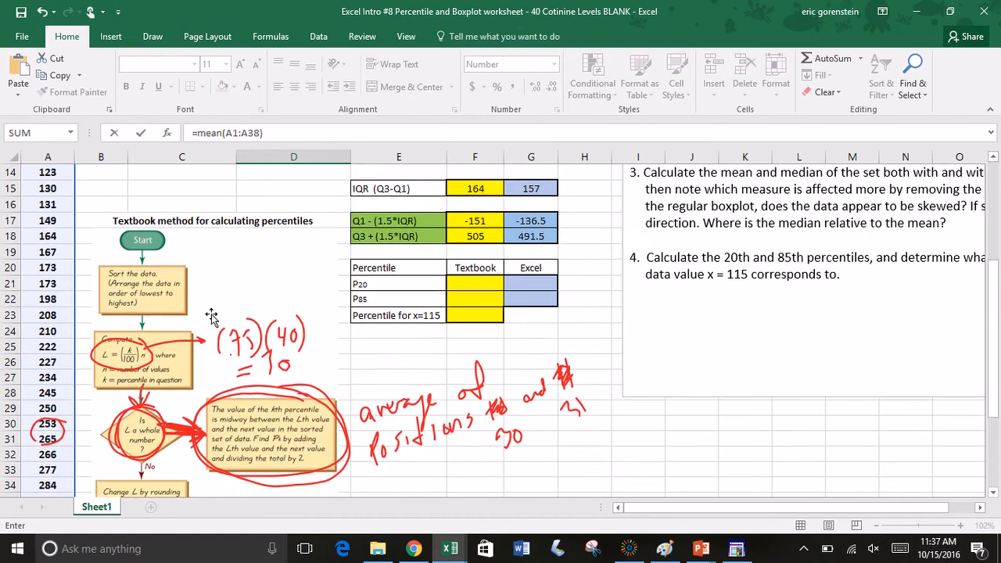
scroll(211, 314, "down", 1)
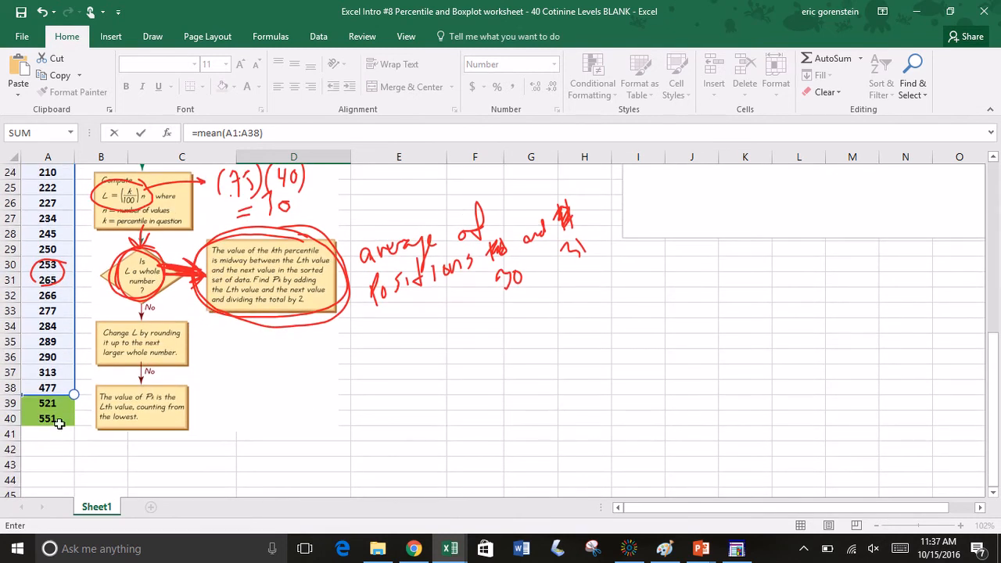
scroll(132, 375, "up", 7)
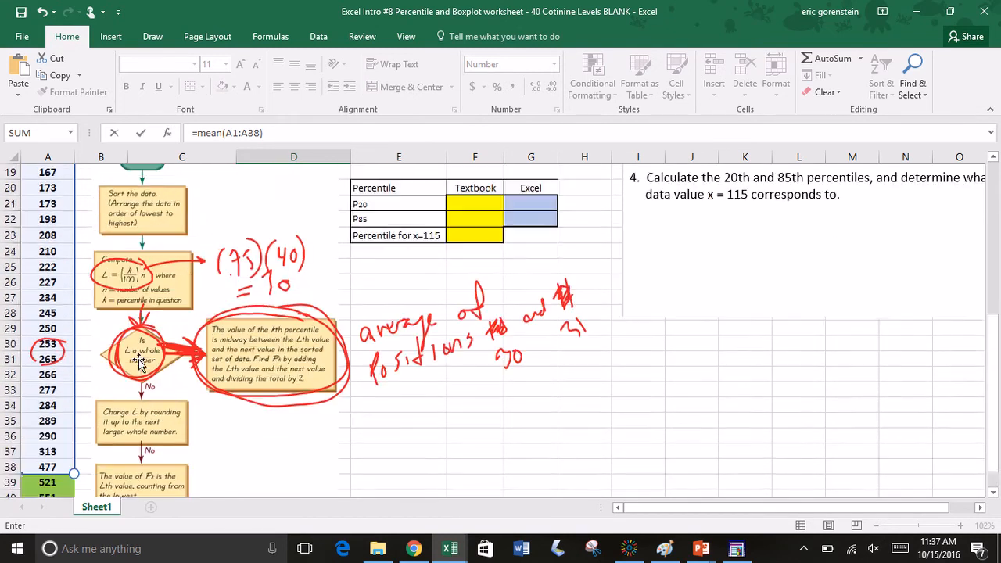
scroll(132, 375, "up", 1)
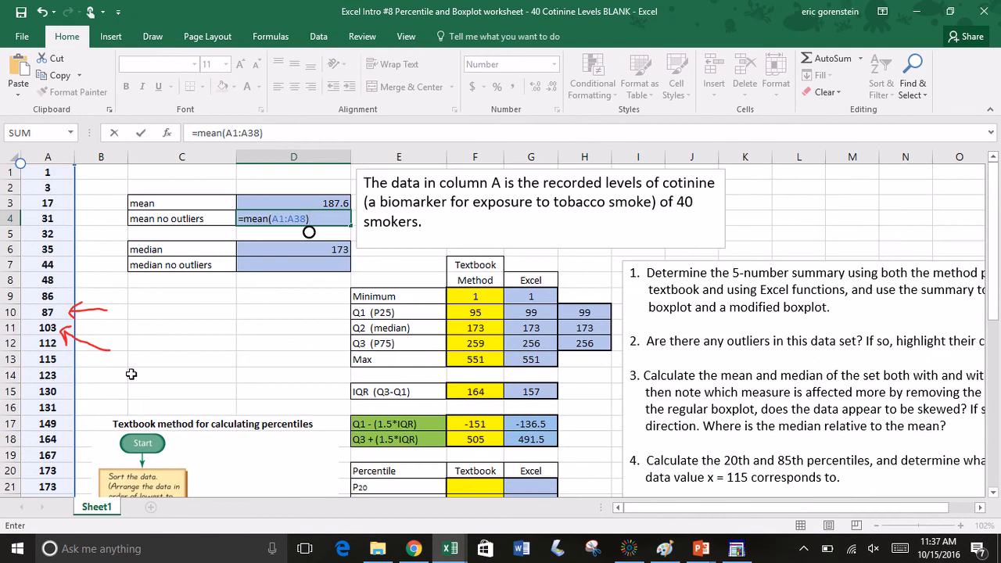
key("Return")
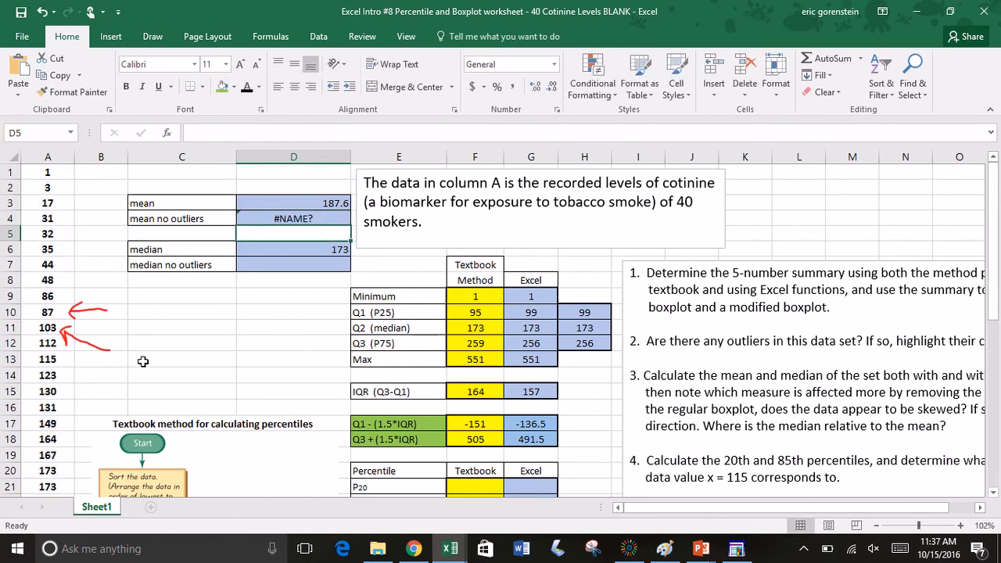
Step: Replace the function name in D4 so the mean without outliers uses =average(A1:A38)
left_click(311, 216)
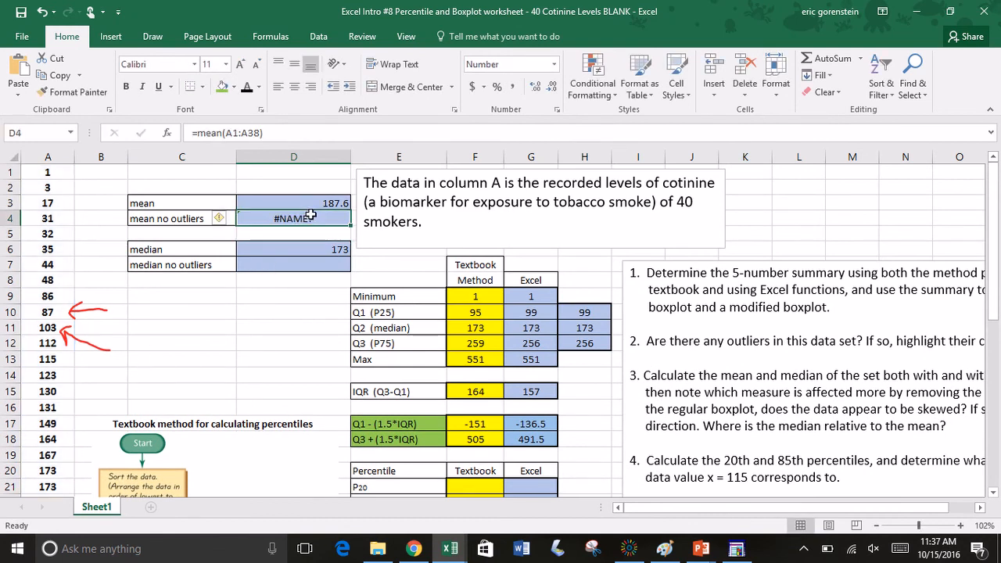
left_click(247, 134)
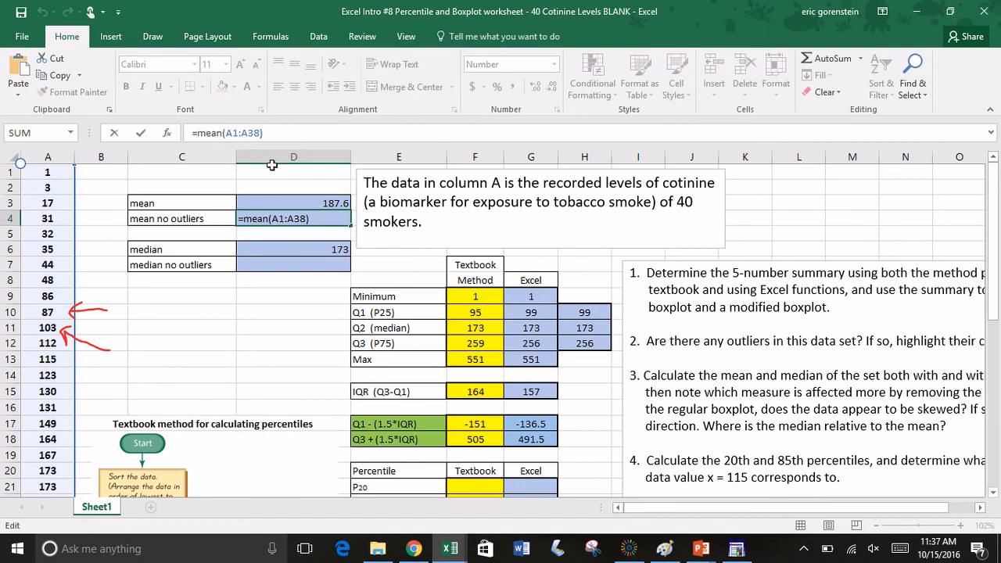
key("BackSpace")
key("BackSpace")
key("BackSpace")
key("BackSpace")
type("aver")
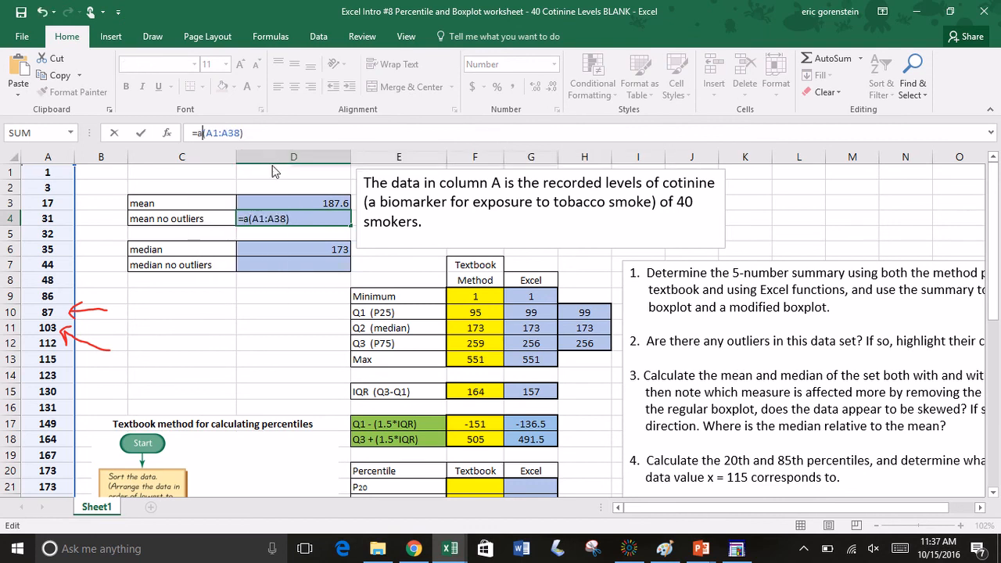
type("age")
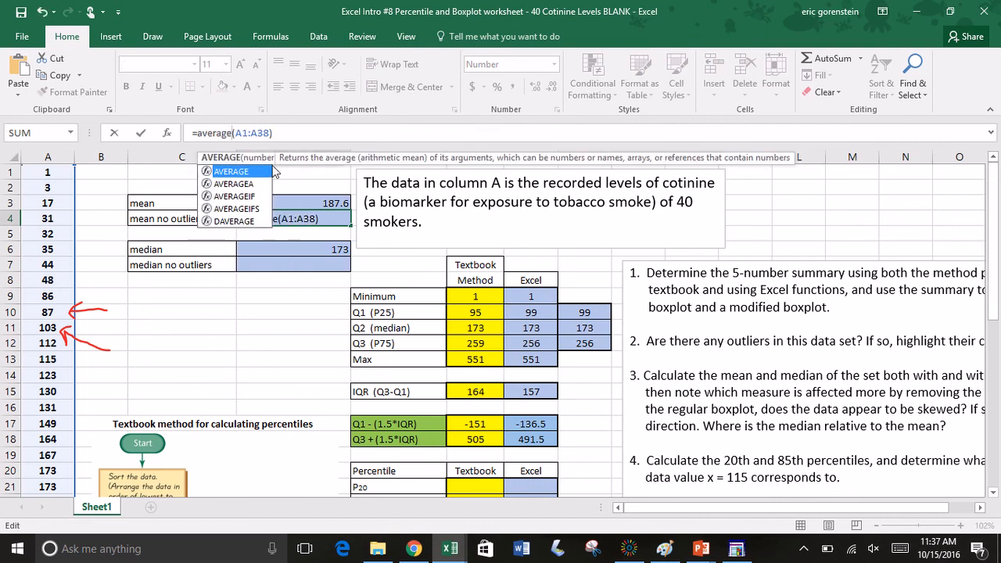
key("Return")
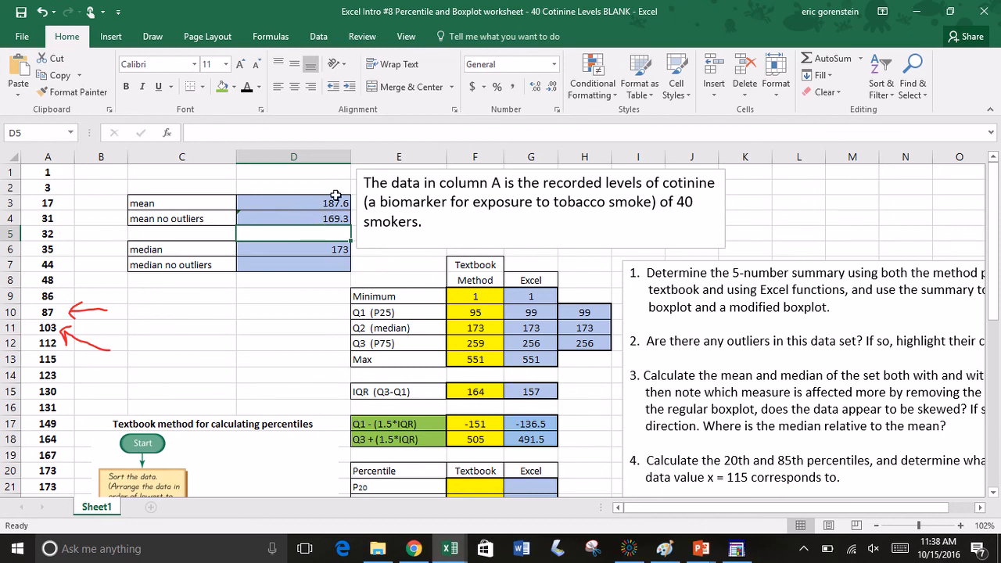
Step: Calculate the median without outliers in D7 with the formula =median(A1:A38)
left_click(306, 266)
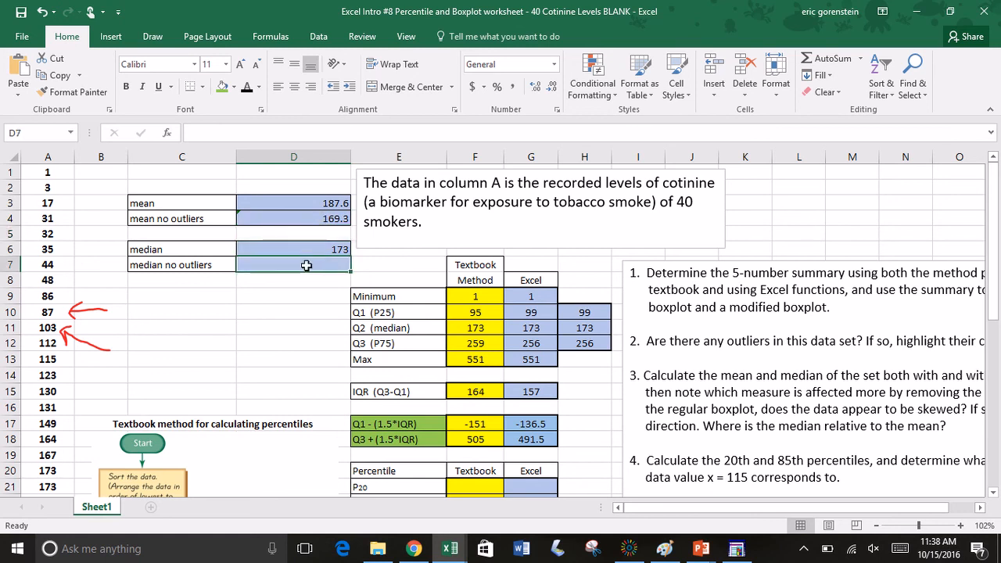
type("=")
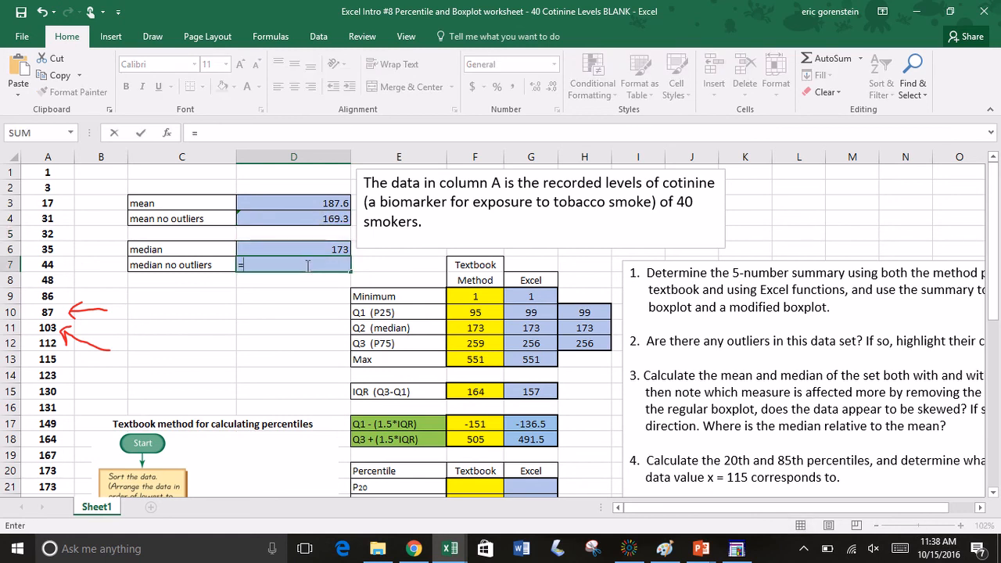
type("median")
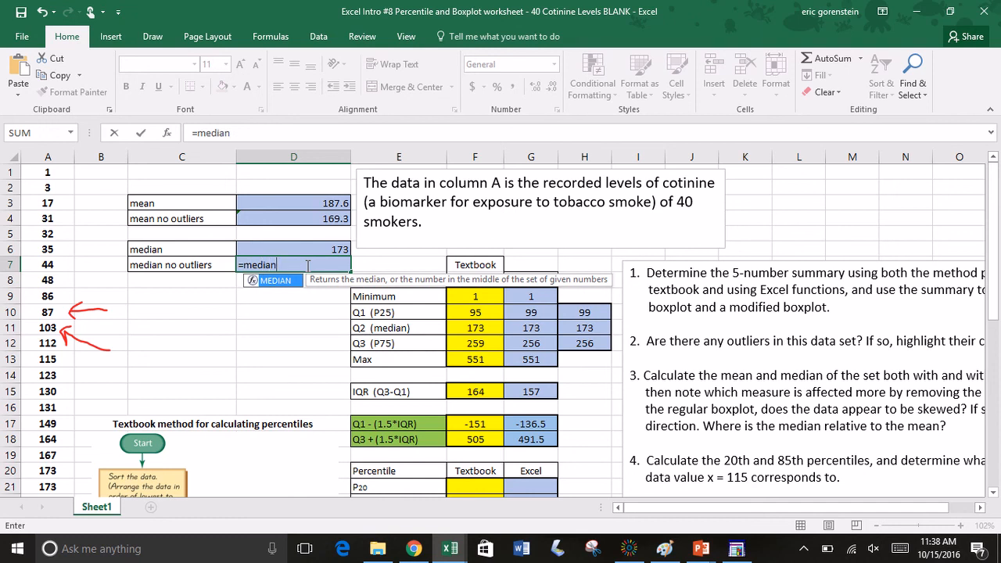
type("(A1:A")
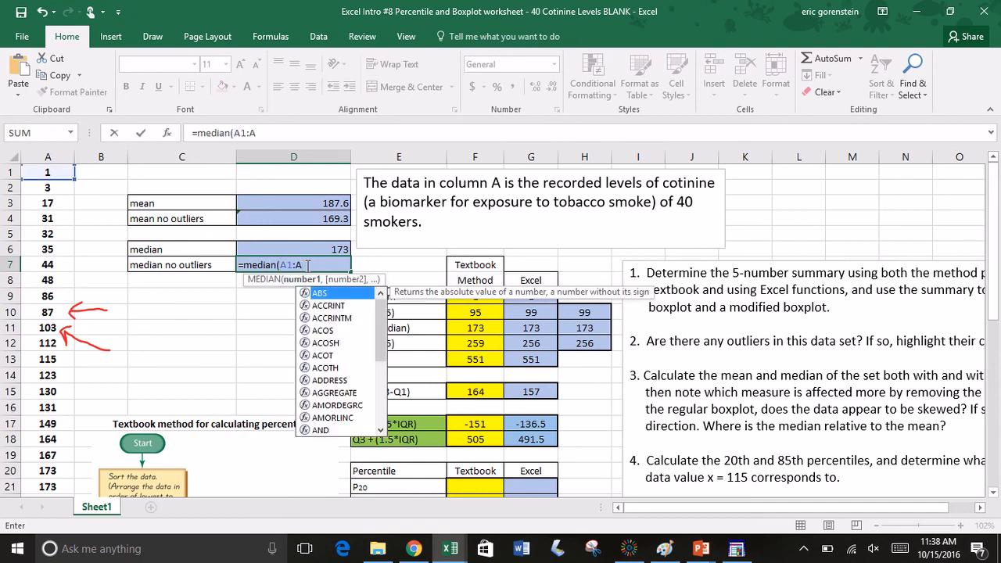
type("38)")
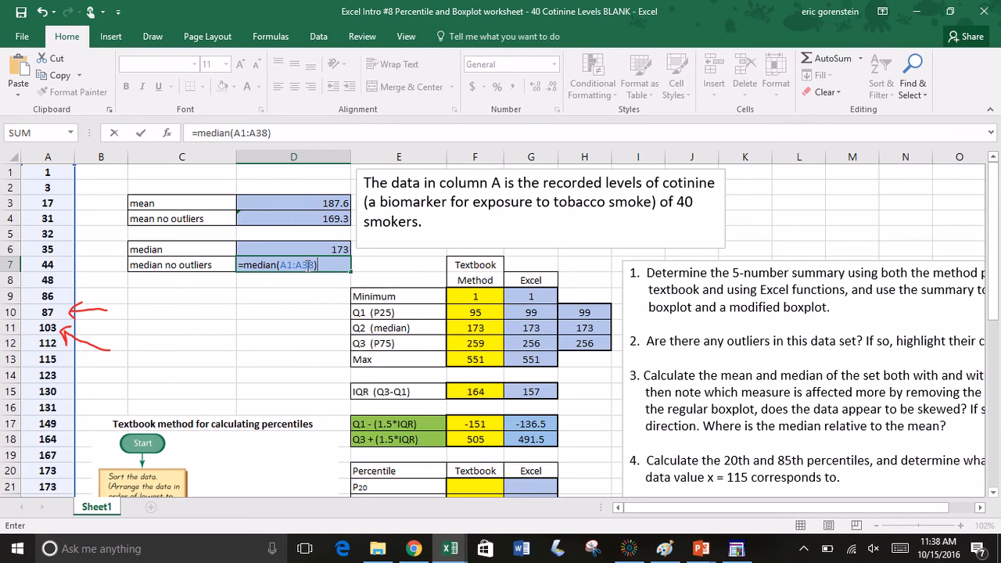
key("Return")
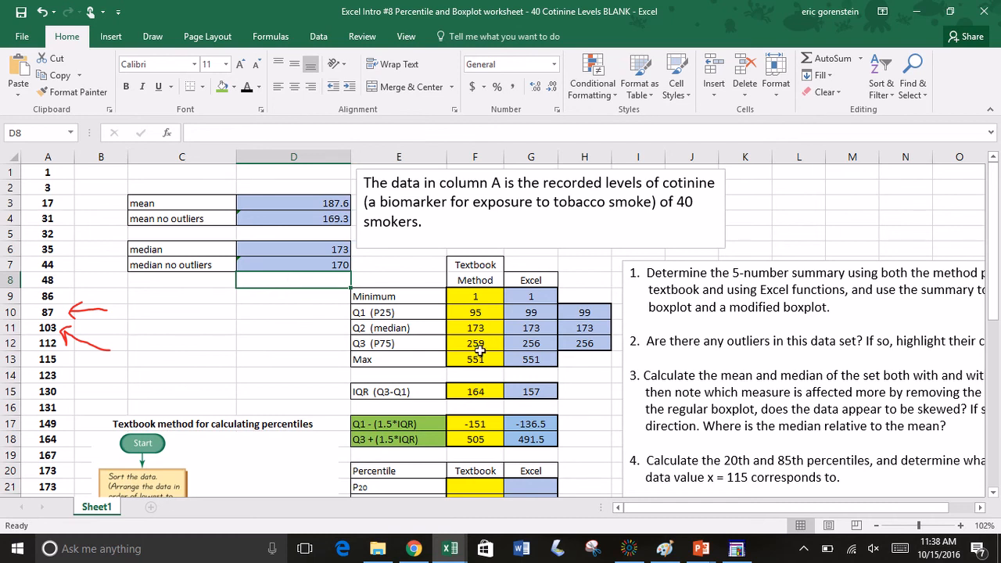
Step: Read question 4 about the 20th and 85th percentiles, and select the textbook P20 cell F21 for the answer
scroll(576, 407, "down", 1)
scroll(576, 407, "down", 1)
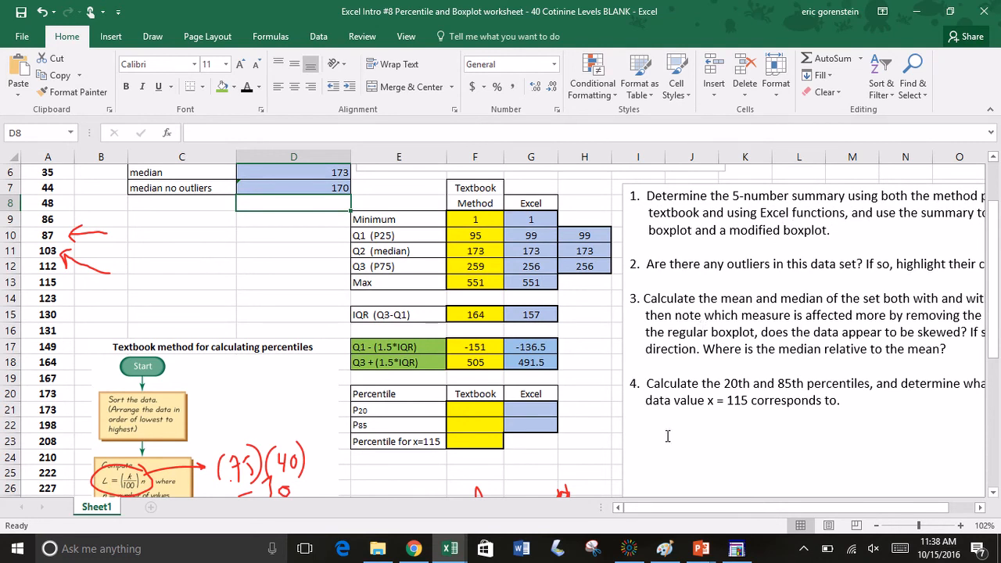
scroll(668, 435, "down", 2)
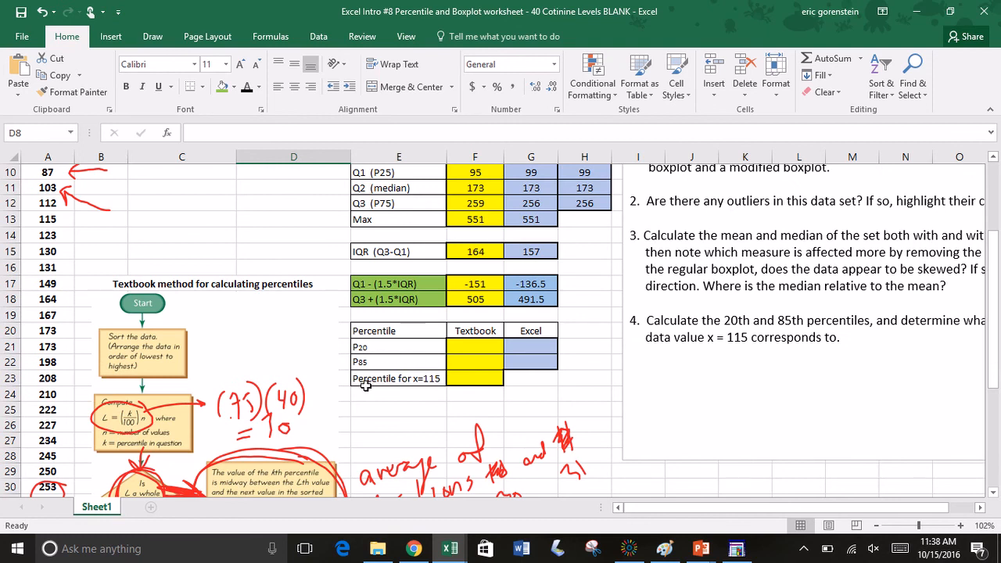
left_click(466, 348)
left_click_drag(466, 347, 466, 361)
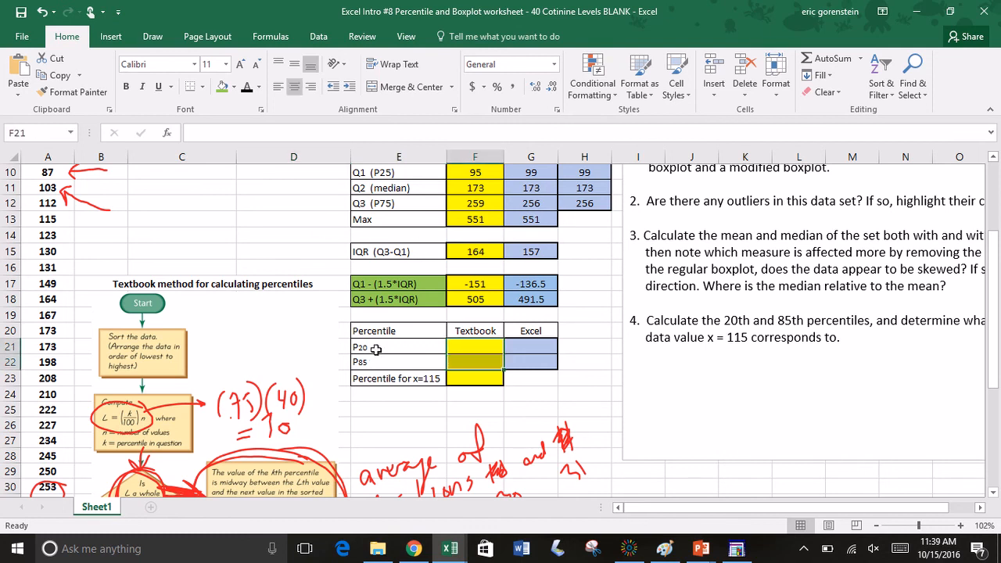
scroll(425, 349, "up", 1)
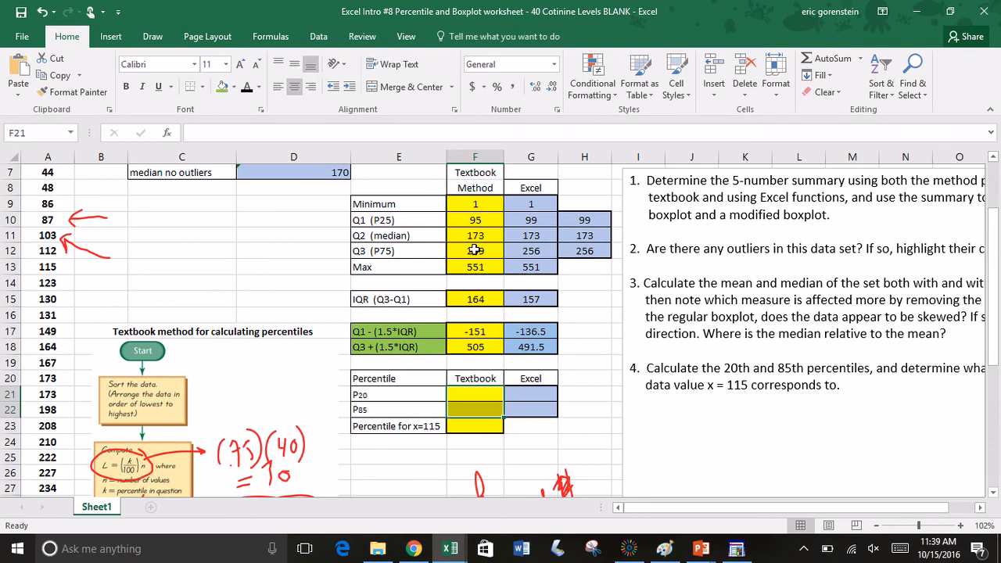
left_click(476, 397)
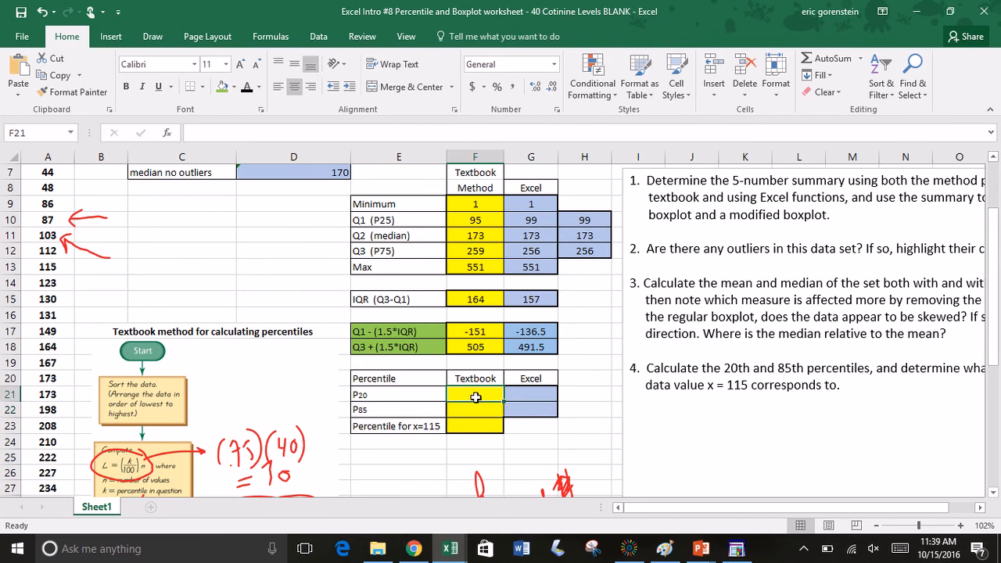
scroll(430, 456, "down", 3)
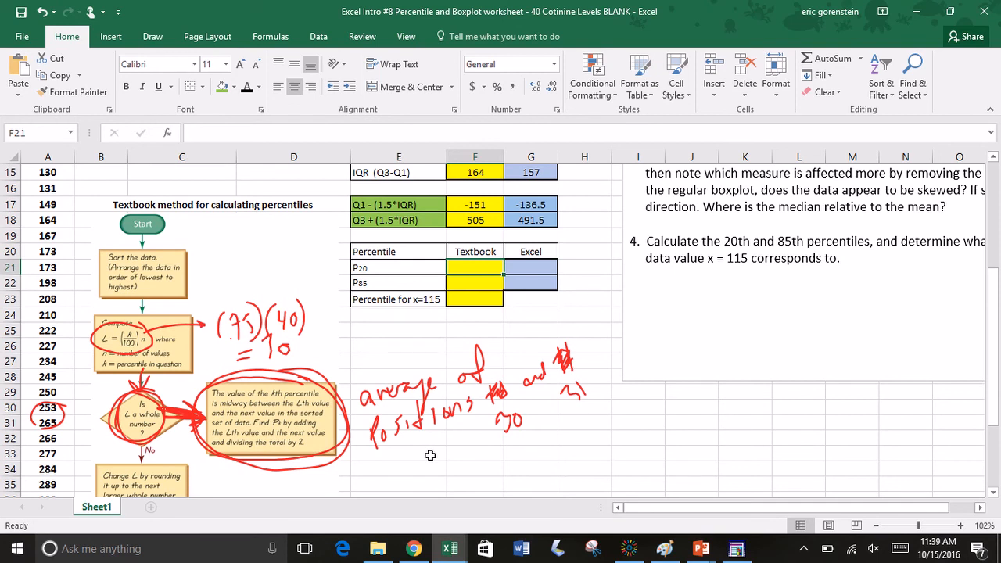
Step: Erase the old red ink notes and circles from the percentile flowchart, the cells beside it and the nearby column A values
left_click(153, 36)
left_click(18, 73)
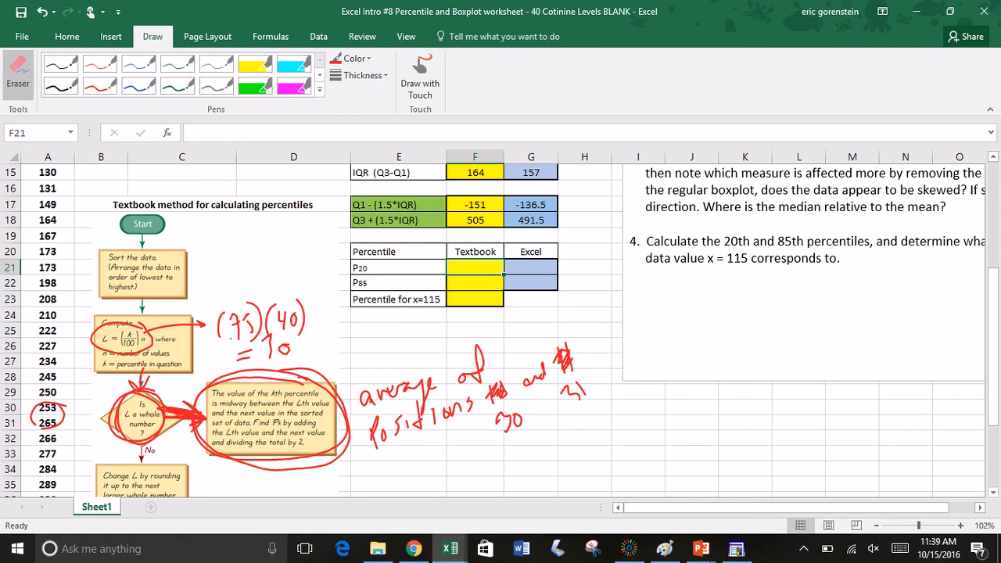
mouse_move(581, 381)
left_mouse_down()
mouse_move(551, 419)
mouse_move(570, 348)
mouse_move(518, 403)
mouse_move(459, 420)
mouse_move(395, 391)
mouse_move(368, 415)
mouse_move(376, 442)
mouse_move(439, 414)
mouse_move(344, 427)
mouse_move(309, 368)
mouse_move(234, 329)
mouse_move(301, 313)
mouse_move(211, 309)
mouse_move(101, 336)
mouse_move(146, 340)
mouse_move(154, 428)
mouse_move(202, 426)
mouse_move(116, 403)
mouse_move(47, 419)
left_mouse_up()
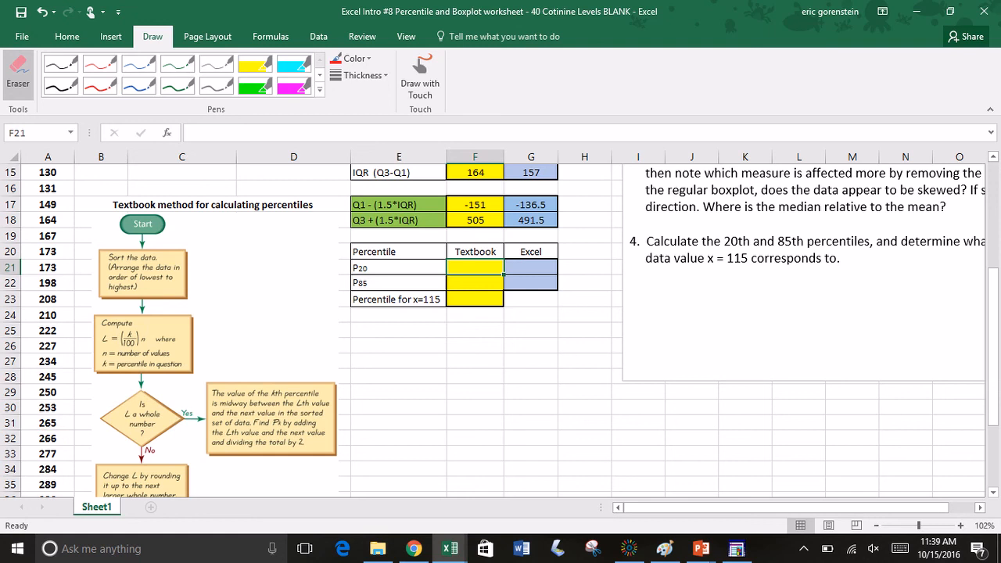
key("Escape")
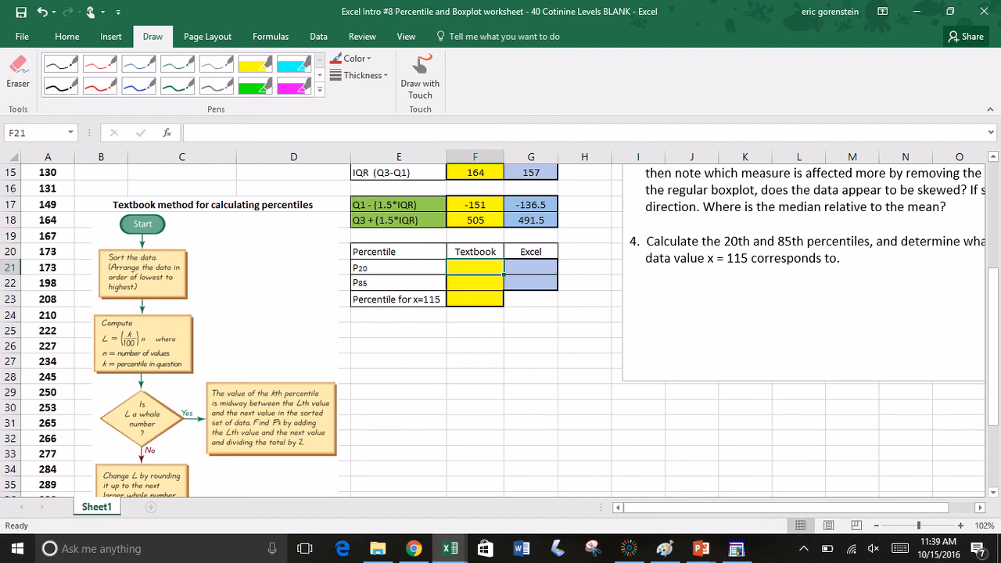
Step: Mark the P20 path on the flowchart in red ink: circle its steps along the Yes branch and write 8 beside the Compute box
left_click(100, 86)
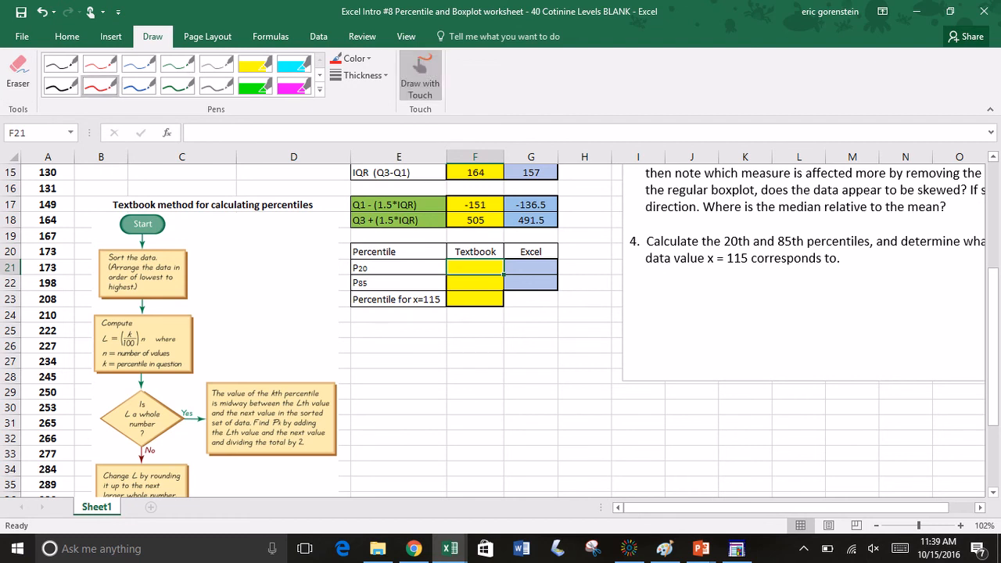
mouse_move(175, 247)
left_mouse_down()
mouse_move(102, 241)
mouse_move(147, 306)
mouse_move(186, 283)
mouse_move(231, 232)
left_mouse_up()
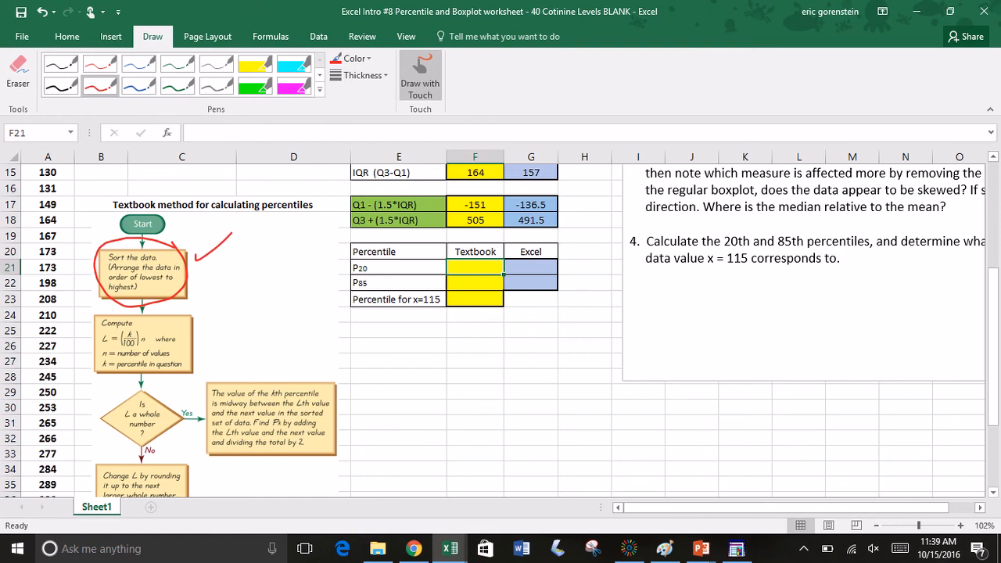
mouse_move(155, 310)
left_mouse_down()
mouse_move(93, 344)
mouse_move(156, 383)
mouse_move(201, 321)
mouse_move(145, 311)
left_mouse_up()
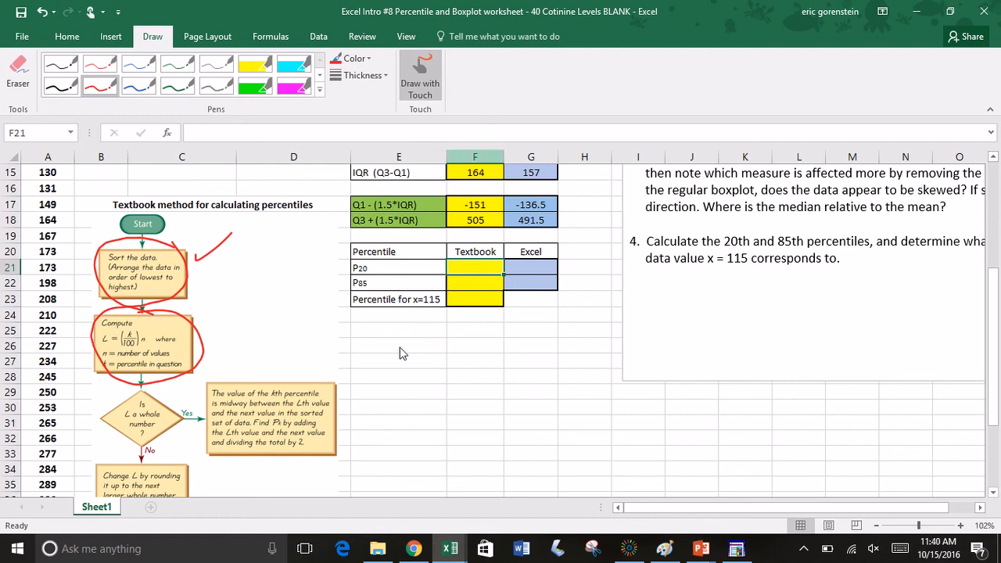
mouse_move(227, 317)
left_mouse_down()
mouse_move(213, 327)
mouse_move(221, 351)
mouse_move(230, 316)
left_mouse_up()
mouse_move(138, 368)
left_mouse_down()
mouse_move(119, 434)
mouse_move(160, 385)
mouse_move(202, 418)
mouse_move(195, 427)
left_mouse_up()
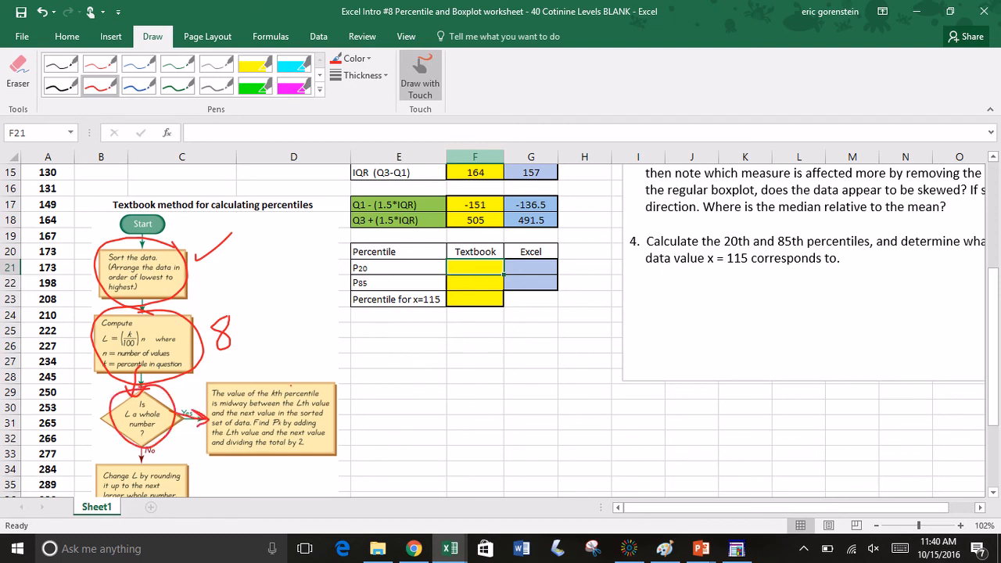
mouse_move(292, 380)
left_mouse_down()
mouse_move(215, 383)
mouse_move(278, 463)
mouse_move(335, 418)
mouse_move(330, 382)
left_mouse_up()
left_click(420, 76)
Step: Erase the two red ink arrows pointing at the values in rows 10 and 11 of column A
scroll(493, 331, "up", 1)
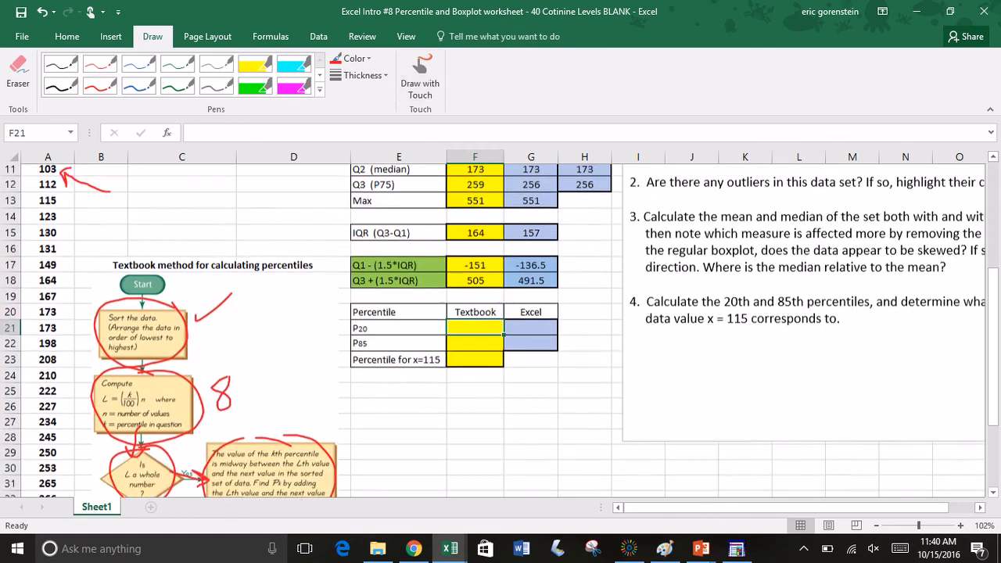
scroll(493, 330, "up", 3)
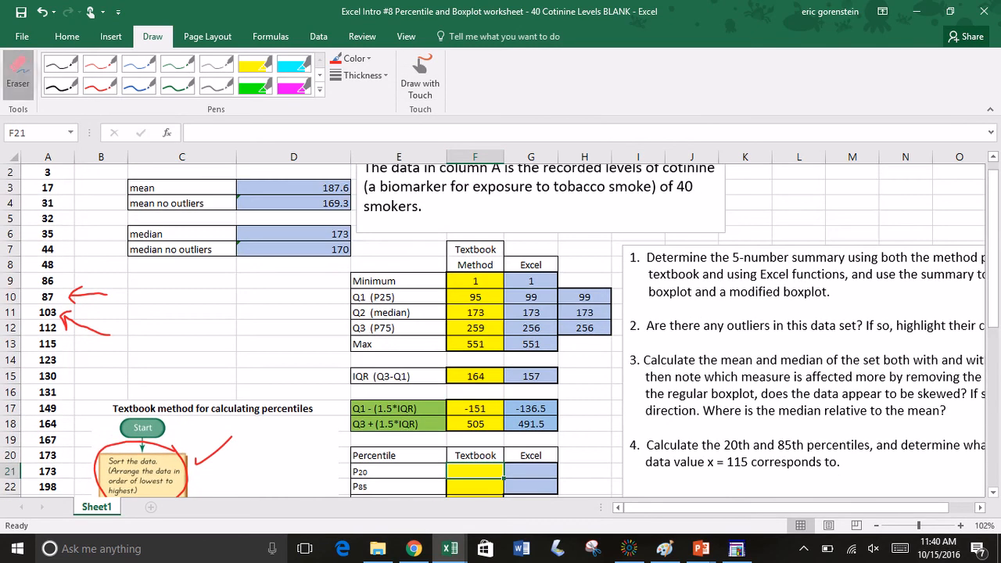
left_click_drag(82, 341, 77, 288)
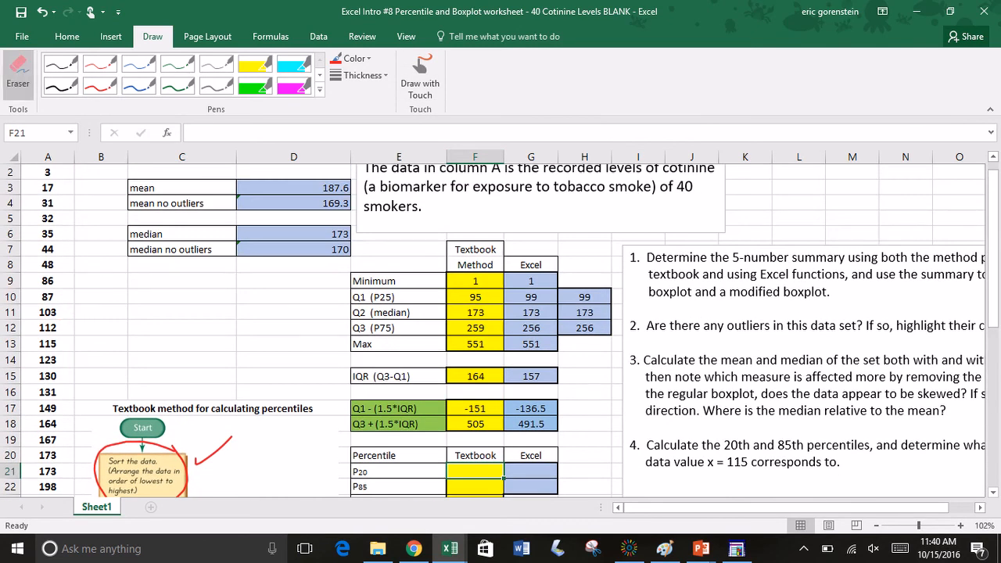
Step: Circle the 8th and 9th data values, 48 and 86, in red ink and erase the stray ink dot in F21
left_click(101, 86)
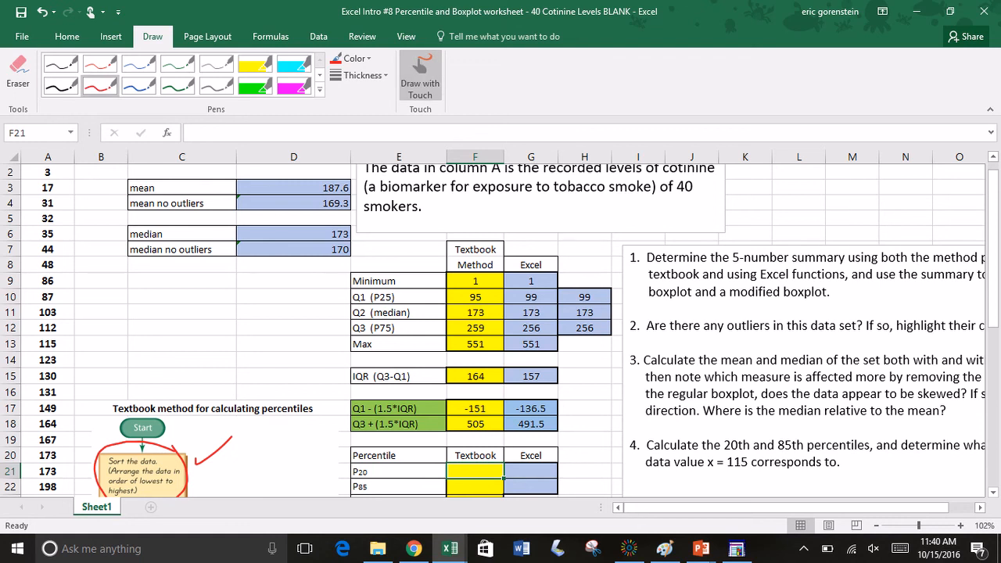
mouse_move(61, 255)
left_mouse_down()
mouse_move(33, 260)
mouse_move(53, 294)
mouse_move(67, 257)
left_mouse_up()
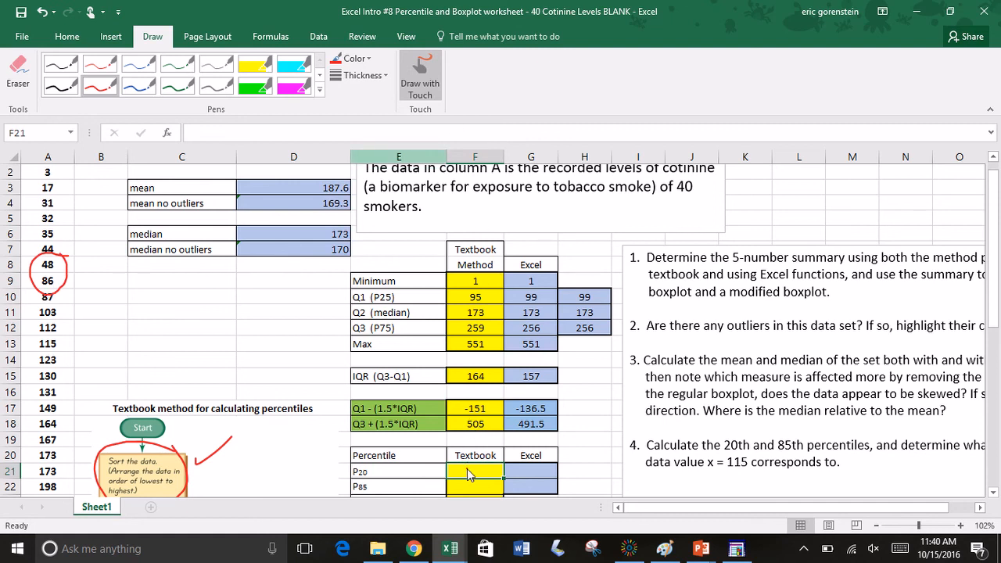
left_click(420, 77)
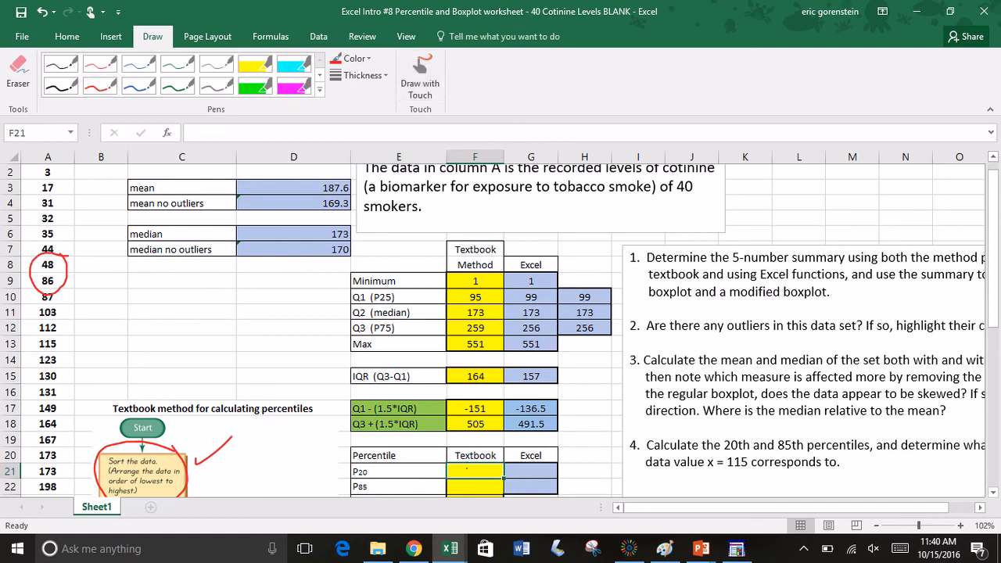
left_click(18, 73)
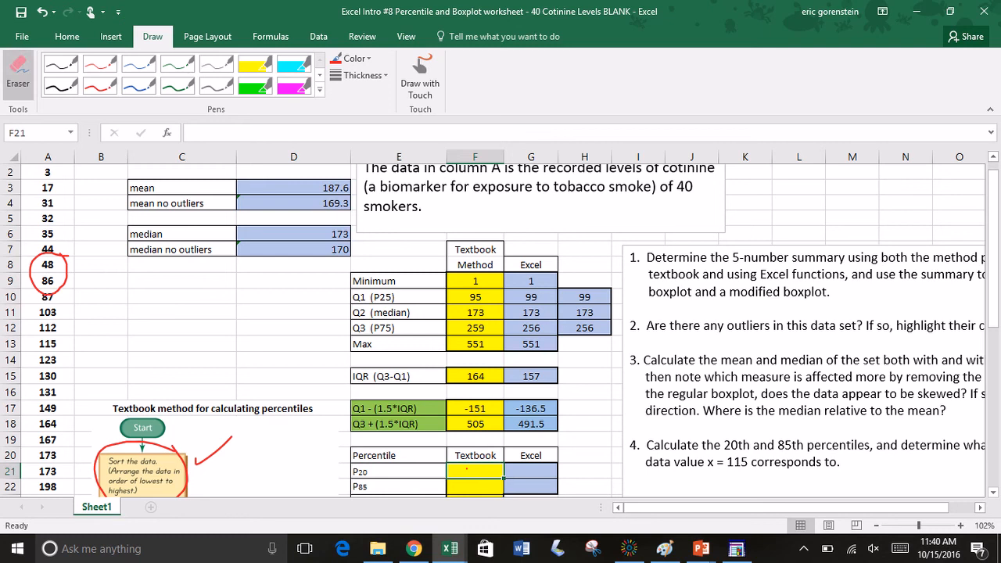
left_click(420, 77)
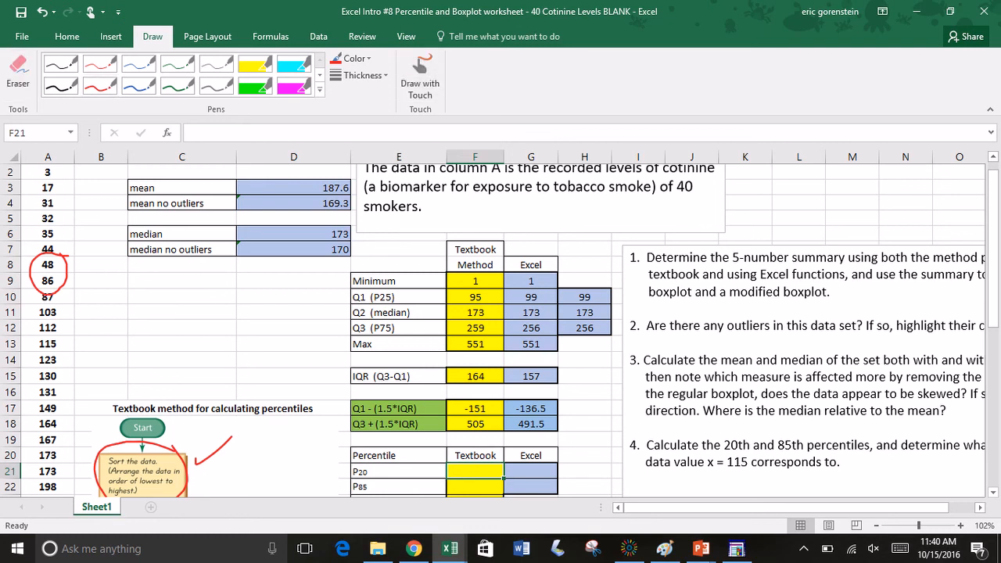
Step: Calculate the textbook 20th percentile in F21 with the formula =(48+86)/2
type("=")
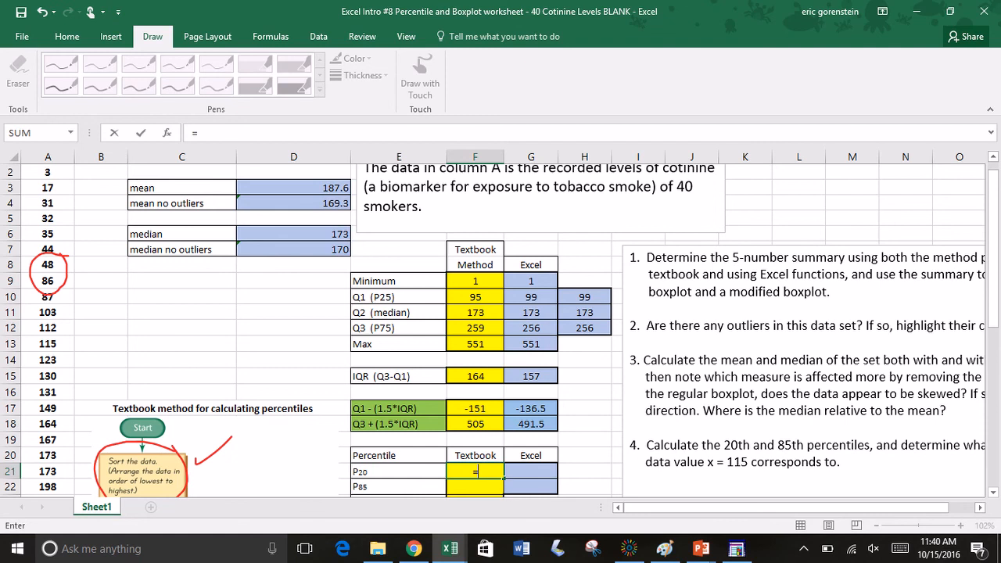
type("(48+86)/2")
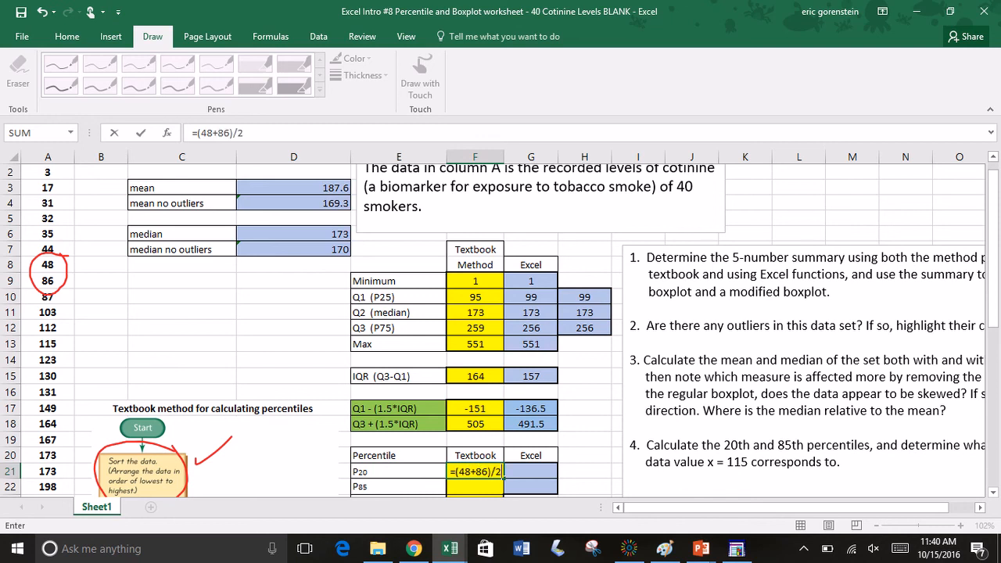
key("Return")
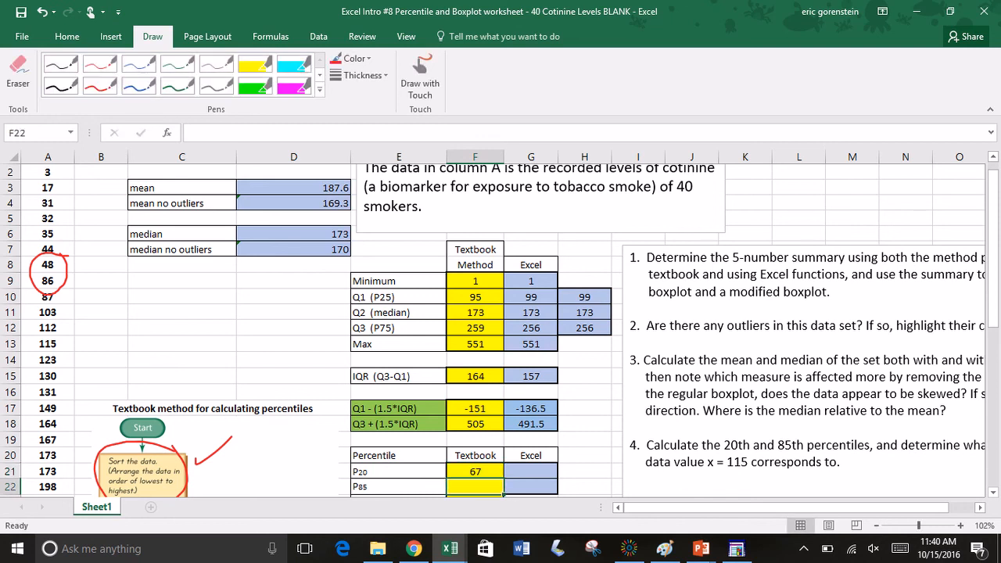
Step: Calculate the Excel 20th percentile in G21 with the formula =PERCENTILE.INC(A:A,0.20)
key("Right")
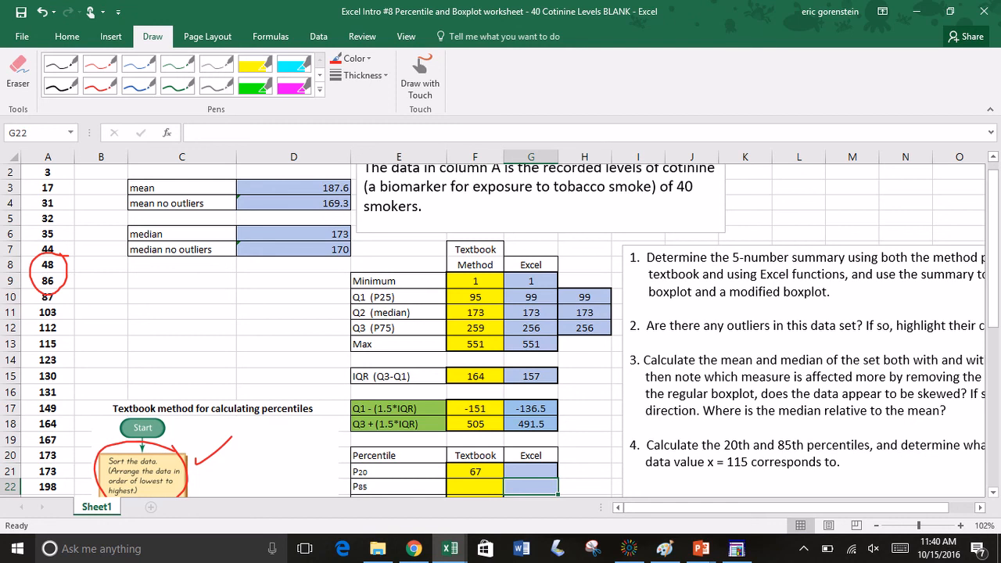
left_click(520, 473)
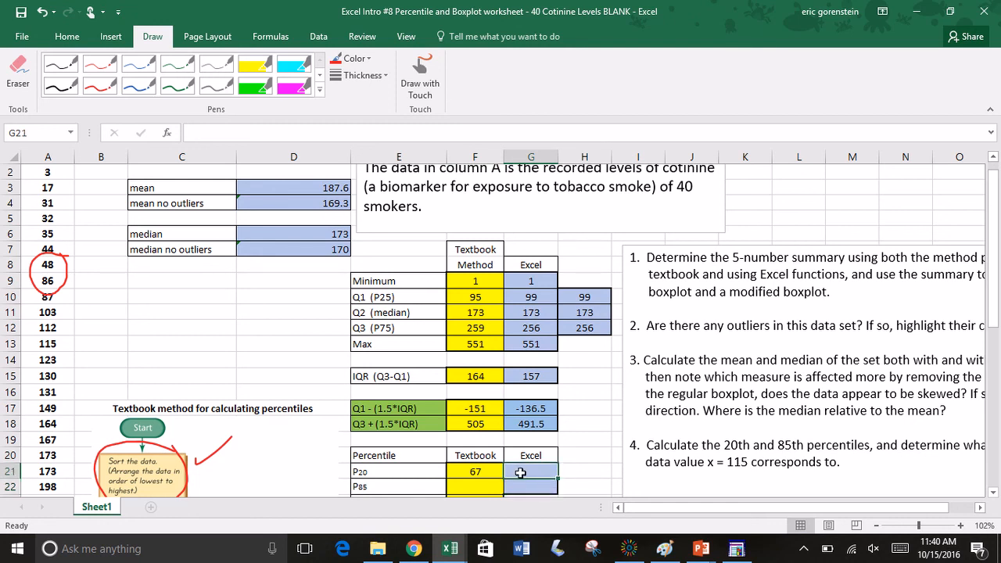
type("=per")
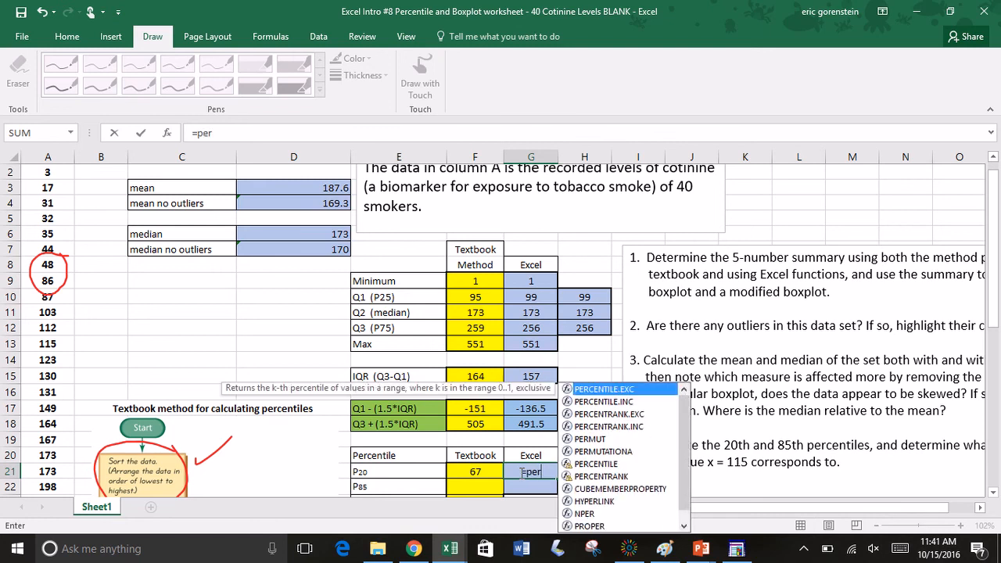
type("cen")
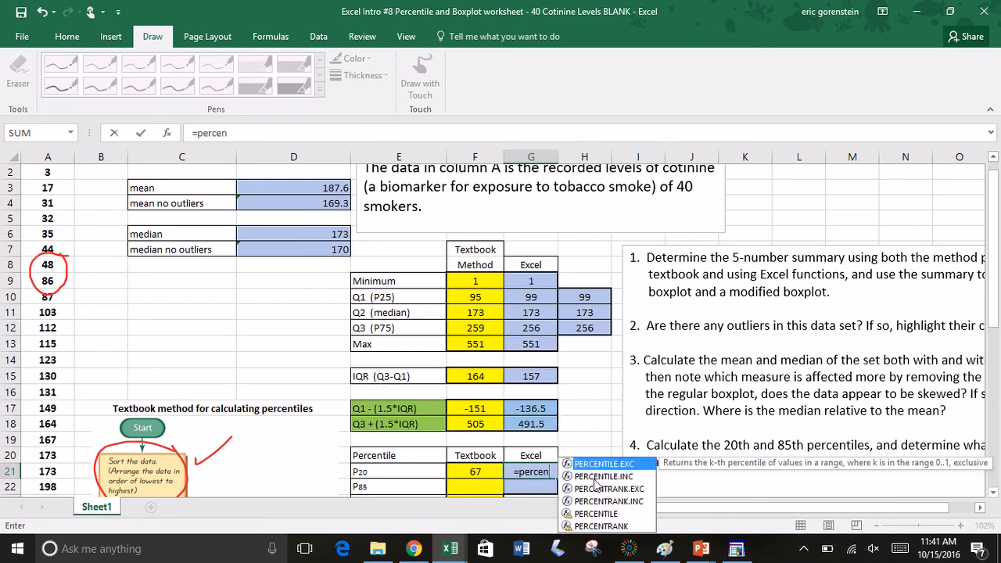
double_click(601, 476)
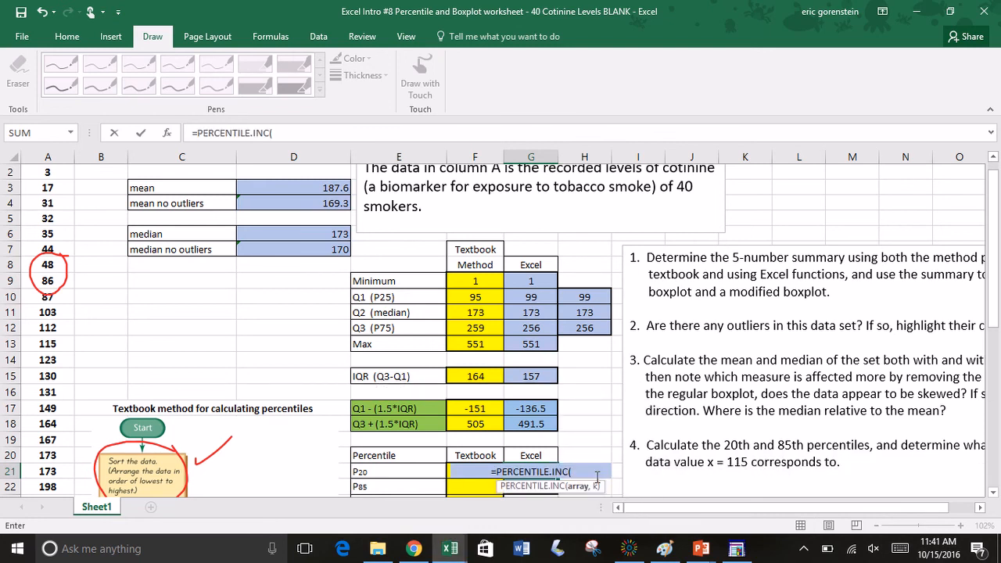
left_click(53, 154)
type(",")
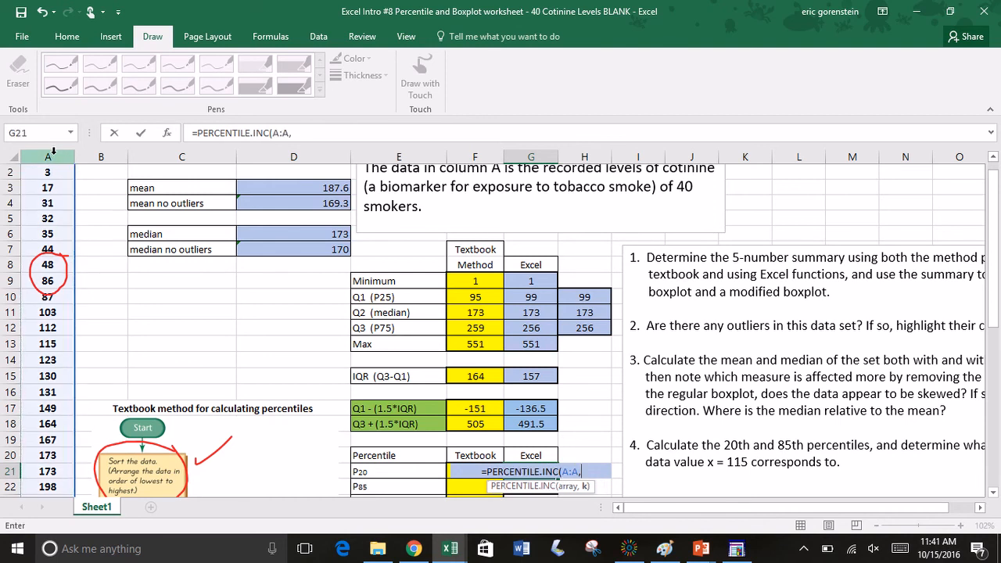
type("0")
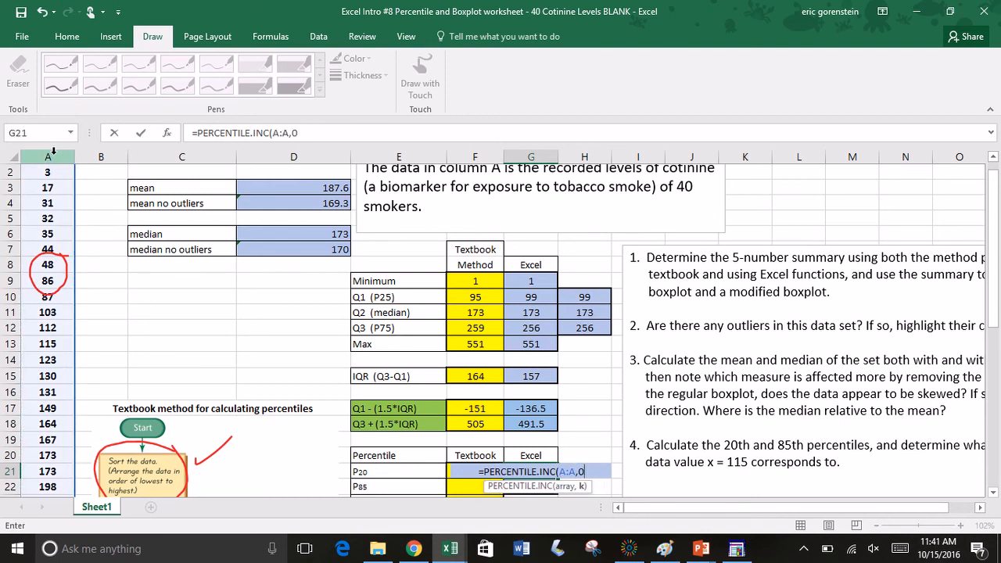
type(".20)")
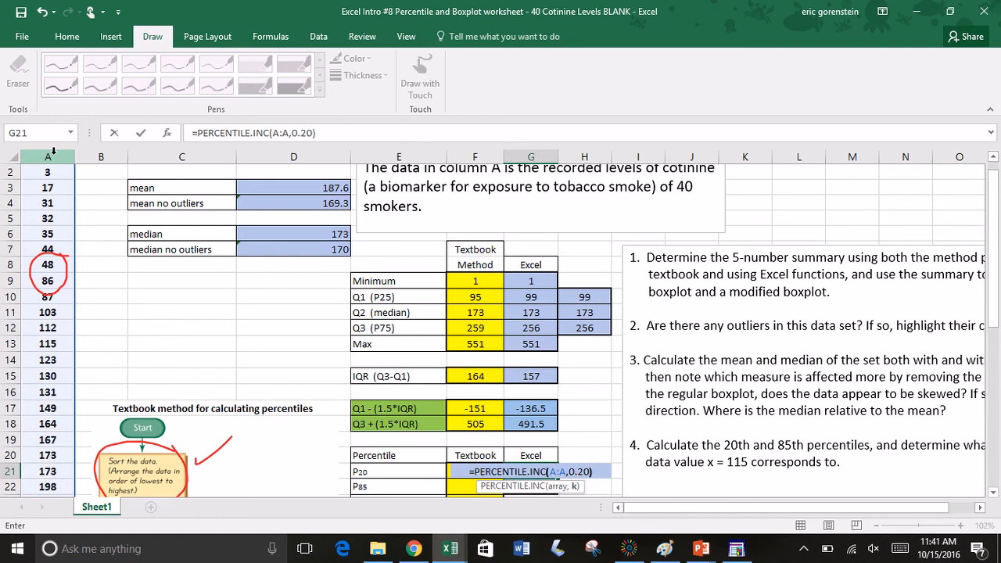
key("Return")
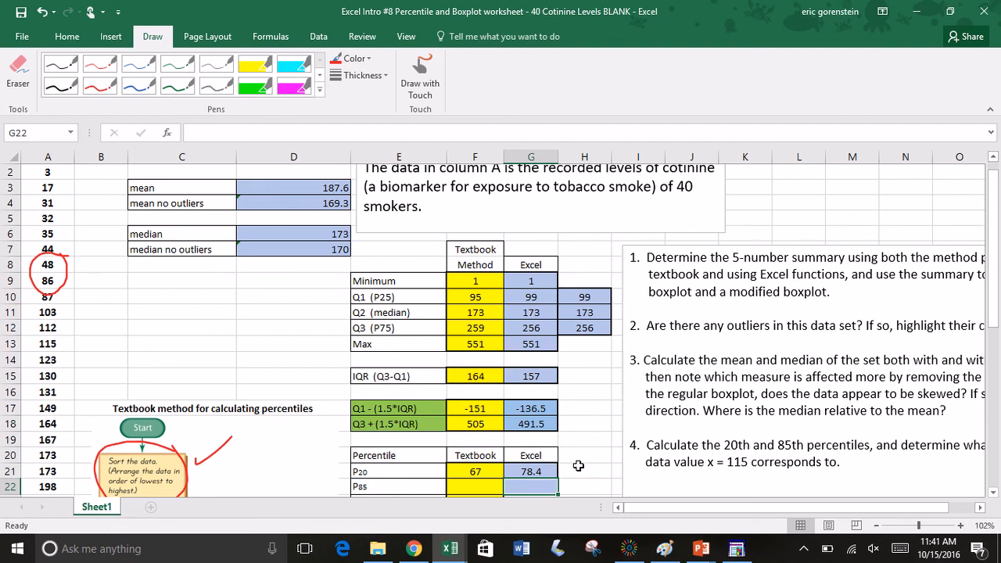
Step: Erase all the red ink annotations on and beside the textbook percentile flowchart
scroll(578, 465, "down", 2)
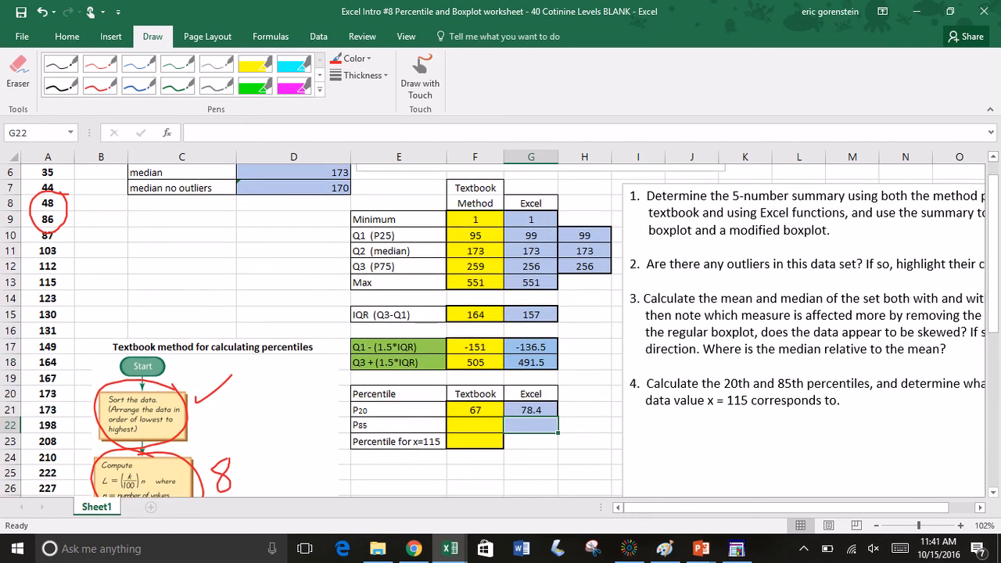
scroll(438, 432, "down", 4)
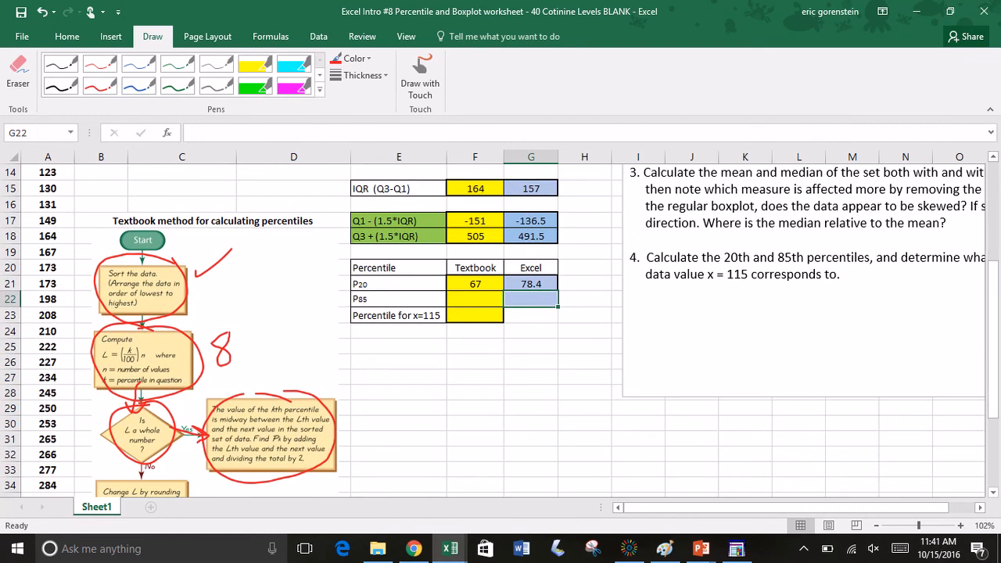
left_click(18, 72)
mouse_move(239, 407)
left_mouse_down()
mouse_move(125, 337)
mouse_move(146, 321)
mouse_move(217, 338)
mouse_move(215, 397)
left_mouse_up()
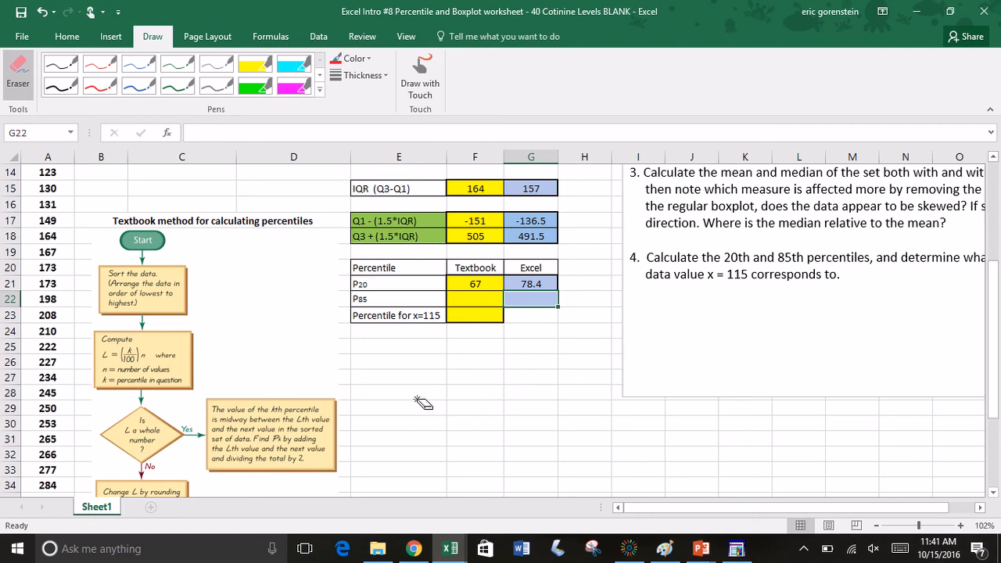
left_click(421, 76)
left_click(421, 76)
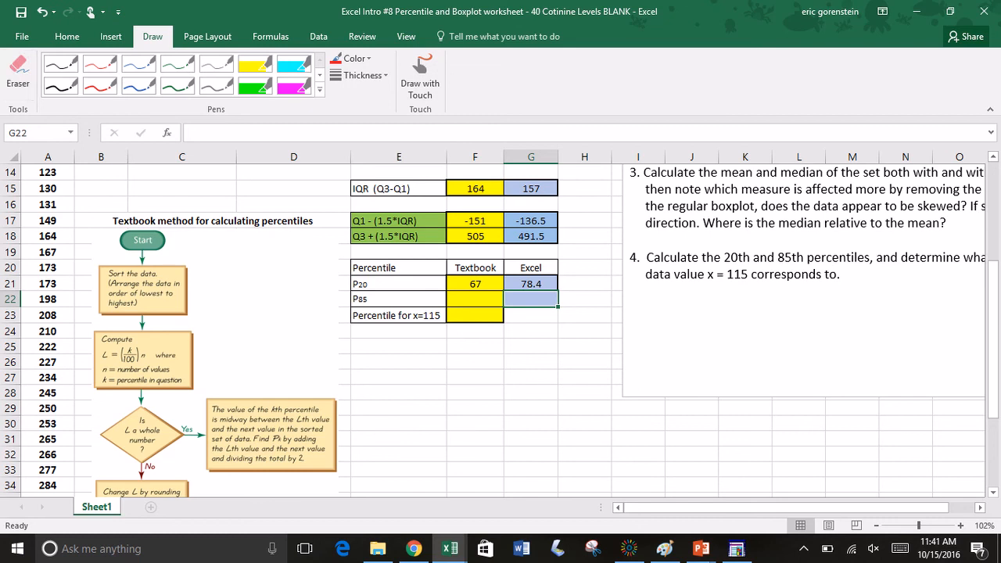
Step: Try computing the 85th percentile's position in F28 with =.85*40 and clear the cell
left_click(468, 394)
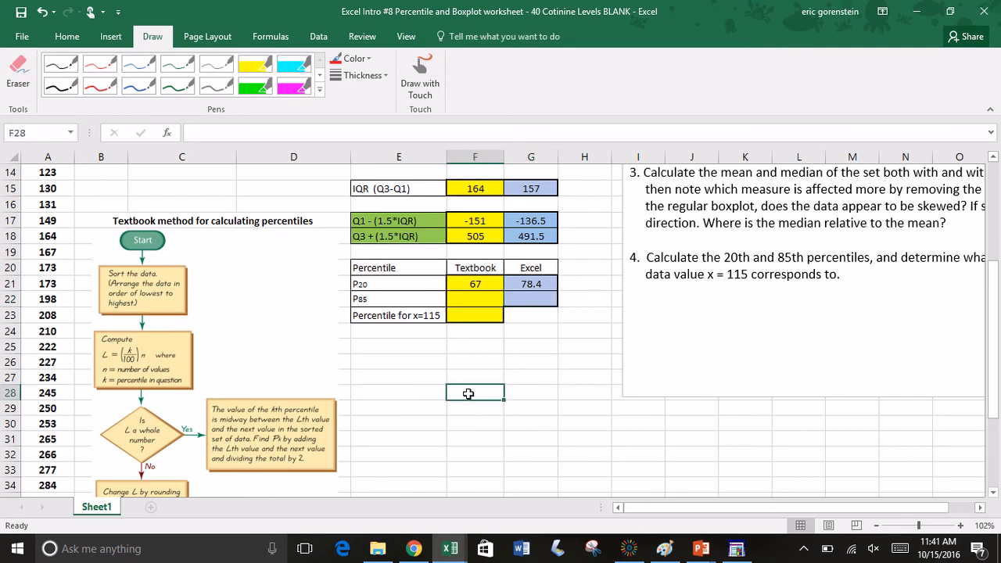
type("=")
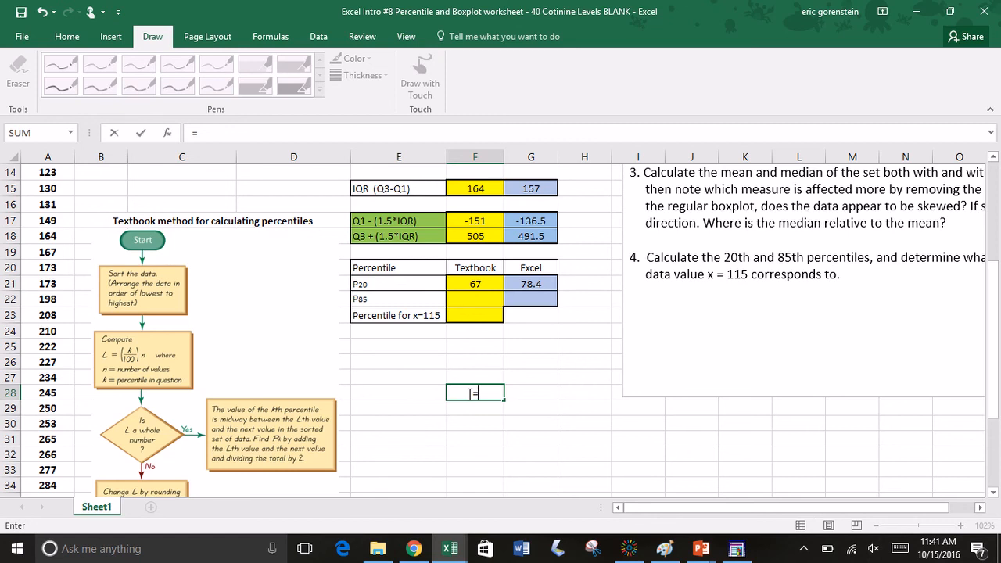
type(".85*40")
key("Return")
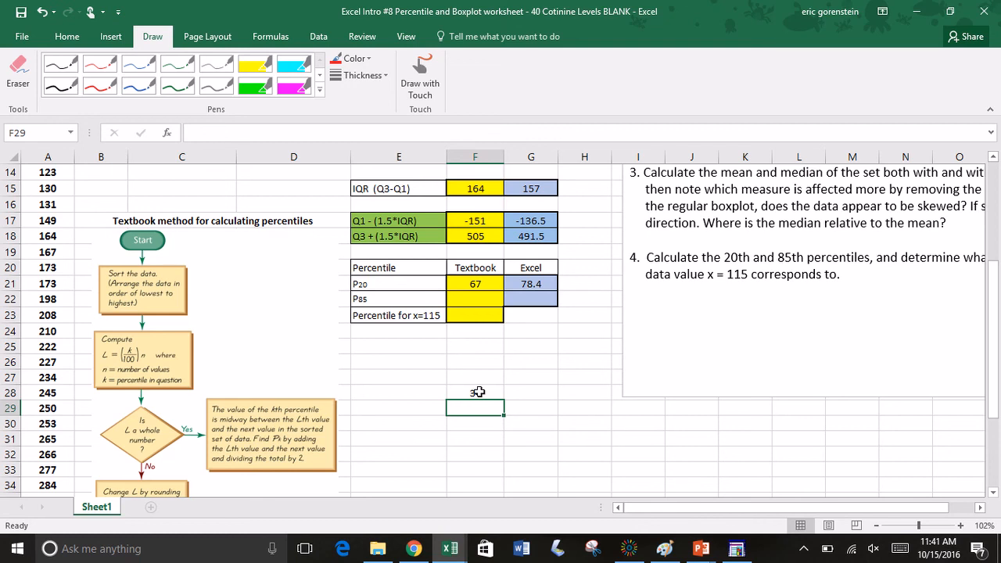
left_click(479, 392)
key("BackSpace")
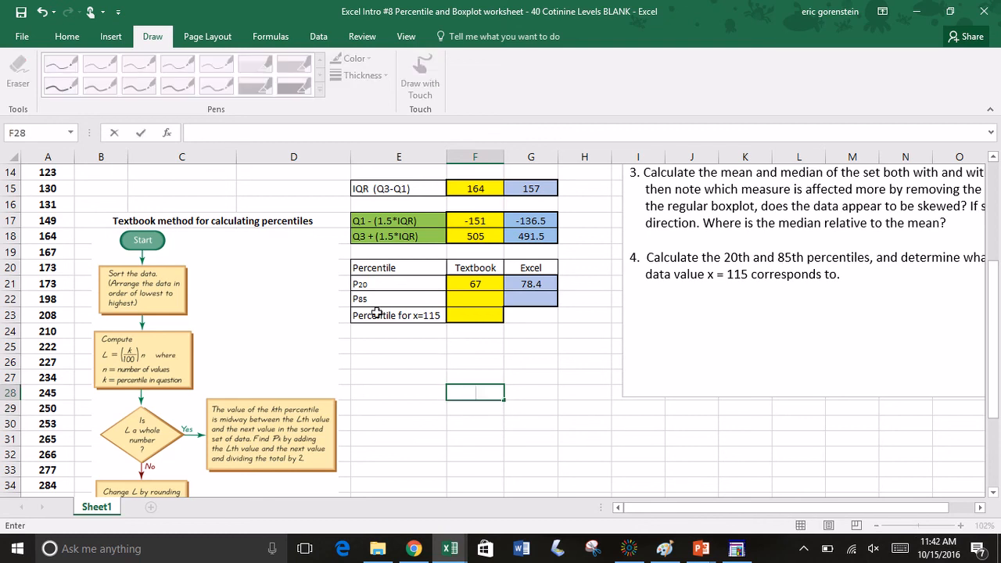
Step: Change the P85 label in E22 to P88, keeping the number as a subscript
left_click(361, 301)
double_click(363, 301)
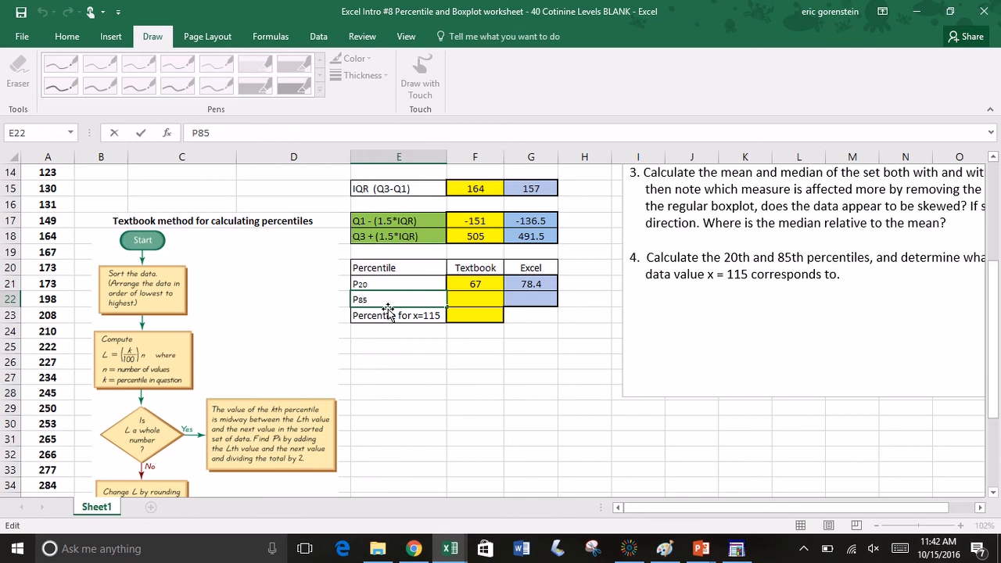
key("BackSpace")
type("8")
left_click(399, 345)
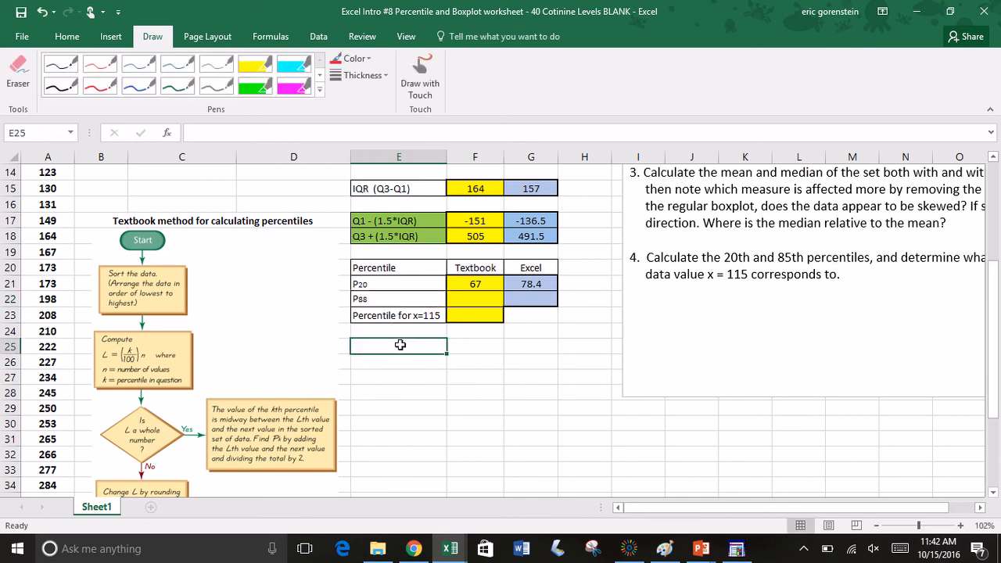
Step: Compute the 88th percentile's position L in F27 with the formula =.88*40
left_click(466, 381)
type("=.88")
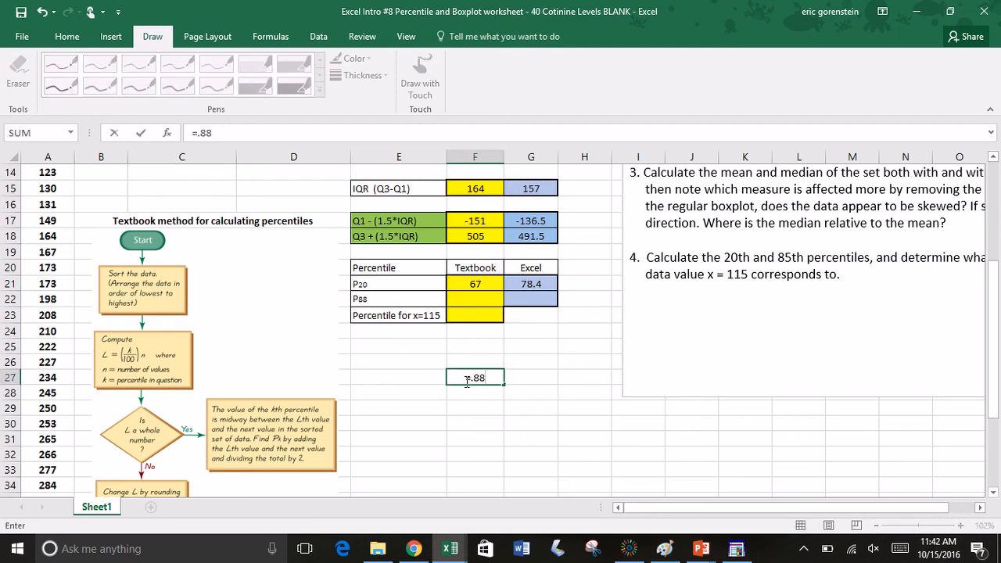
type("*40")
key("Return")
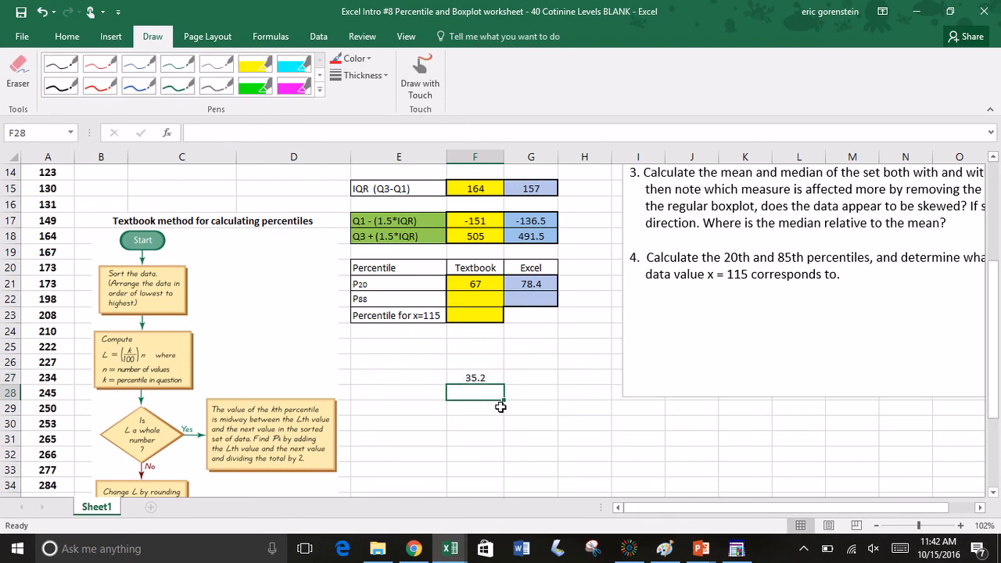
Step: Circle the flowchart's sort, compute and whole-number boxes in red ink and write 35.2 beside the compute box
left_click(100, 84)
left_click(421, 76)
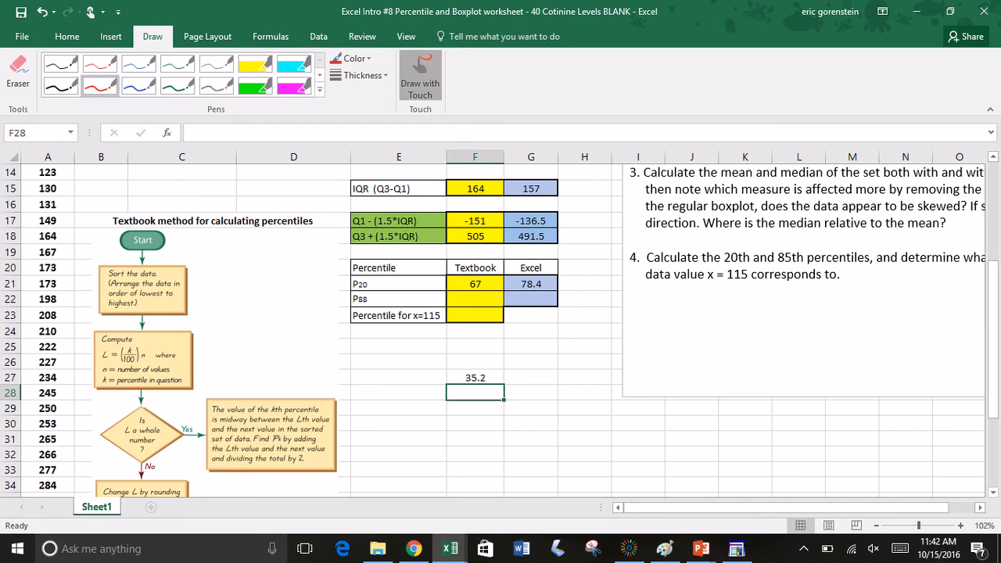
mouse_move(156, 256)
left_mouse_down()
mouse_move(105, 301)
mouse_move(175, 313)
mouse_move(161, 257)
left_mouse_up()
mouse_move(141, 324)
left_mouse_down()
mouse_move(98, 355)
mouse_move(153, 398)
mouse_move(187, 332)
mouse_move(129, 324)
left_mouse_up()
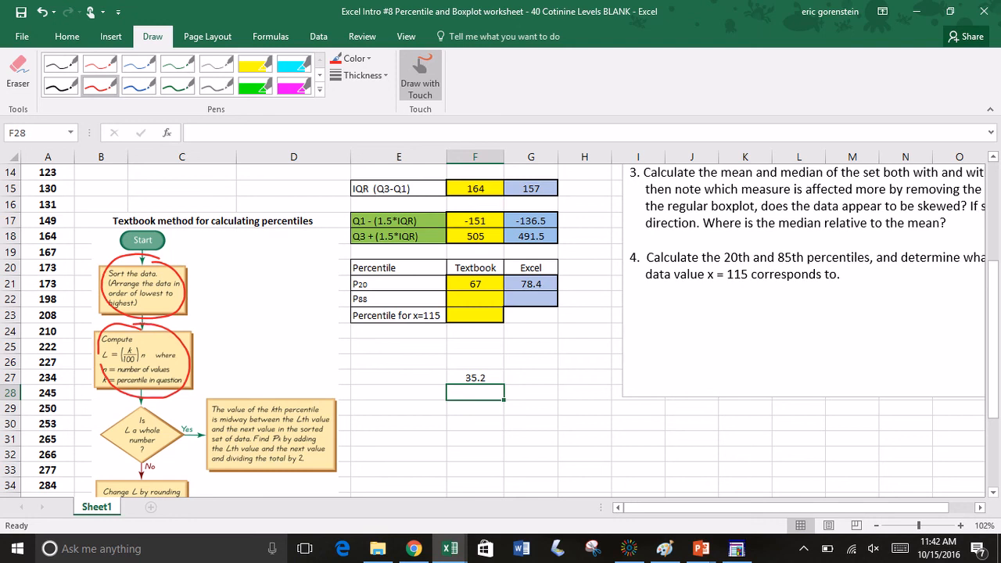
mouse_move(207, 333)
left_mouse_down()
mouse_move(224, 336)
mouse_move(218, 355)
left_mouse_up()
left_click_drag(234, 304, 236, 337)
mouse_move(234, 306)
left_mouse_down()
mouse_move(252, 287)
mouse_move(299, 312)
mouse_move(261, 322)
left_mouse_up()
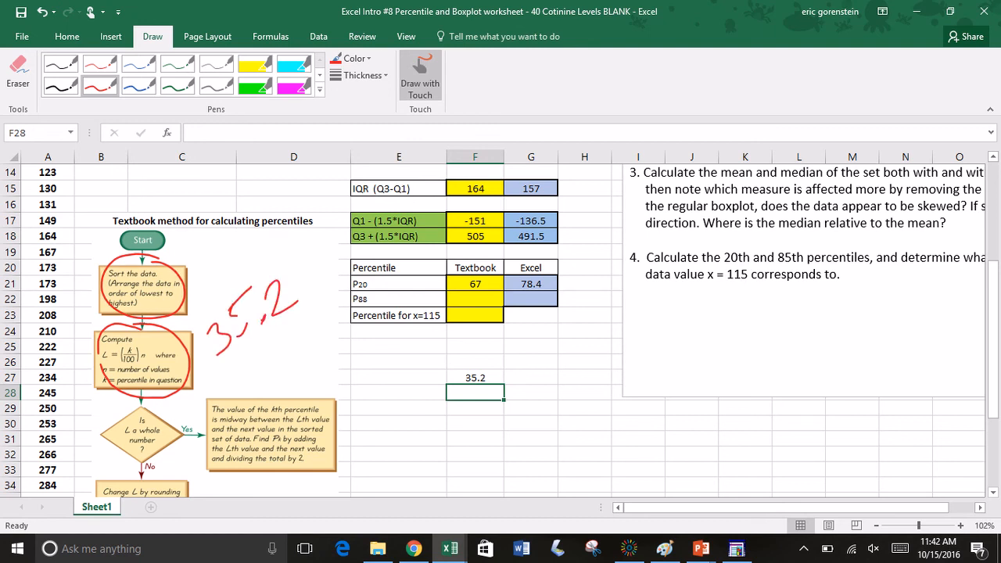
mouse_move(156, 408)
left_mouse_down()
mouse_move(124, 409)
mouse_move(174, 425)
mouse_move(153, 407)
left_mouse_up()
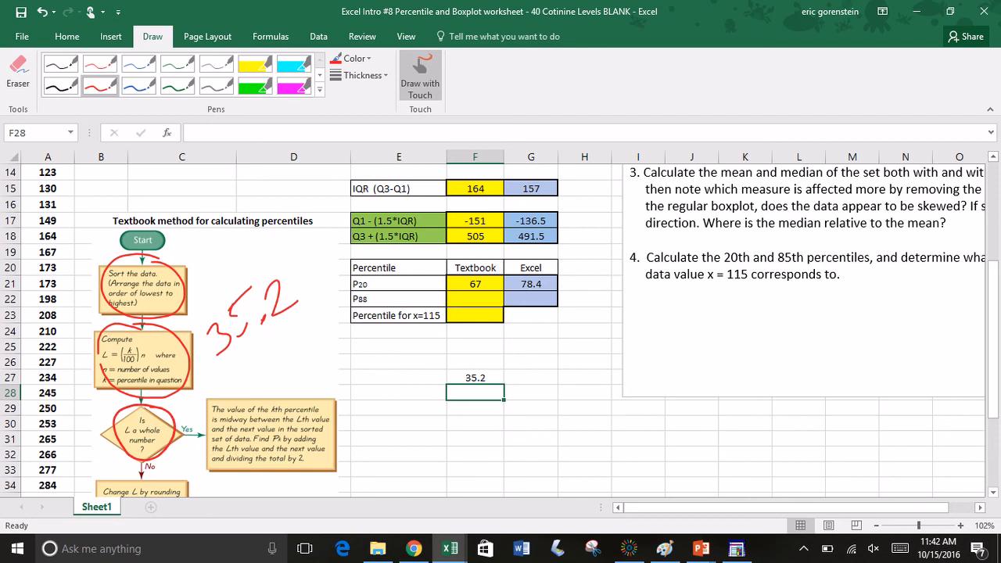
Step: Draw a red arrow along the No branch, circle the rounding and final flowchart boxes, and write 36 beside the rounding box
left_click(420, 76)
scroll(501, 328, "down", 2)
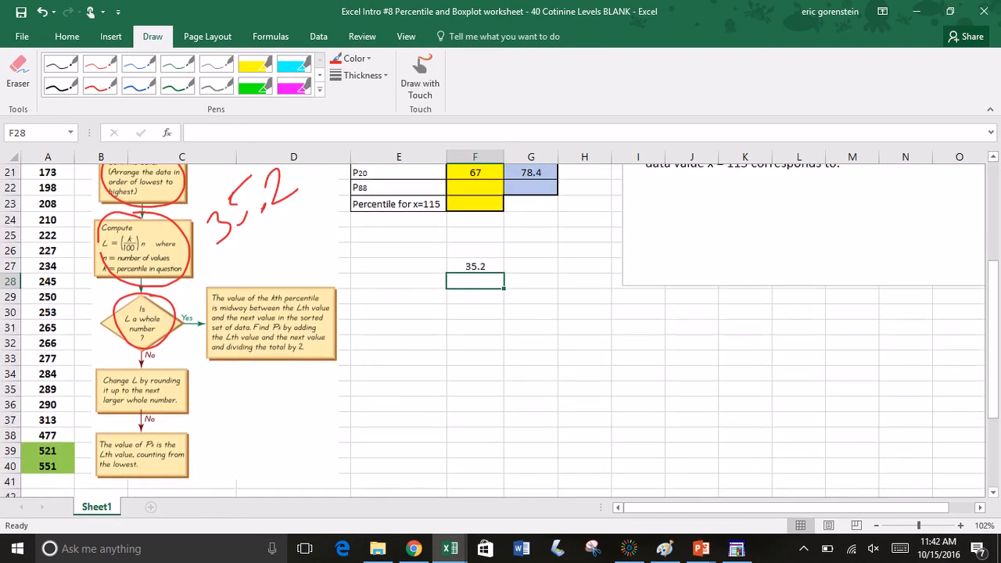
left_click(420, 77)
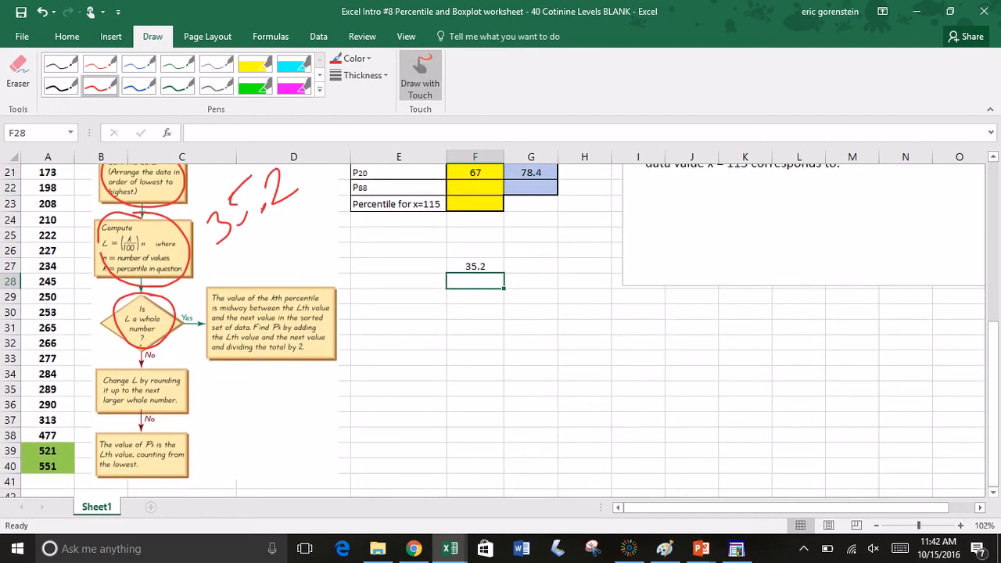
mouse_move(141, 338)
left_mouse_down()
mouse_move(140, 374)
mouse_move(152, 362)
left_mouse_up()
key("ctrl+z")
left_click(420, 76)
mouse_move(145, 349)
left_mouse_down()
mouse_move(143, 372)
mouse_move(156, 357)
left_mouse_up()
mouse_move(160, 364)
left_mouse_down()
mouse_move(101, 371)
mouse_move(184, 423)
mouse_move(193, 371)
mouse_move(218, 421)
left_mouse_up()
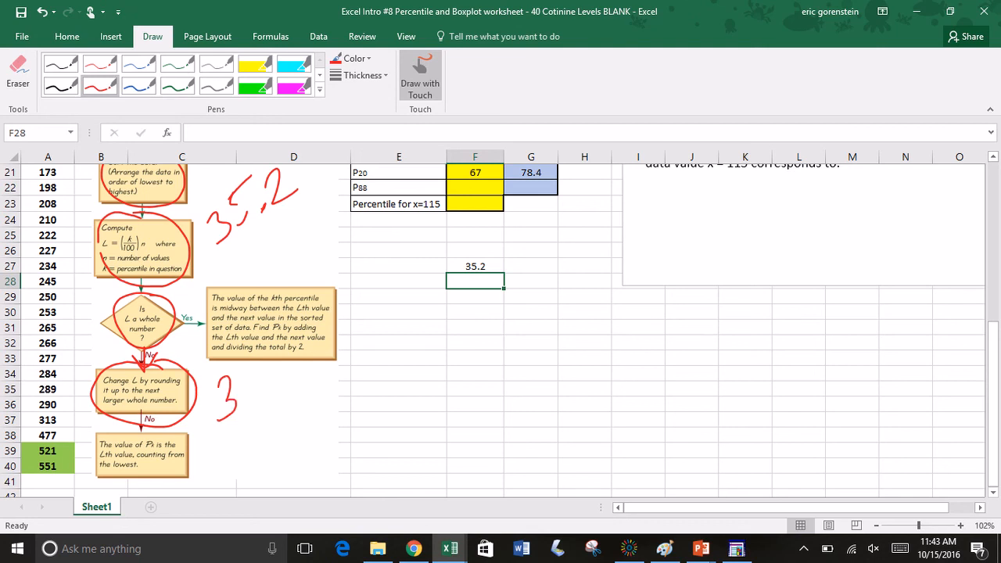
mouse_move(248, 379)
left_mouse_down()
mouse_move(274, 389)
mouse_move(252, 398)
left_mouse_up()
mouse_move(137, 423)
left_mouse_down()
mouse_move(93, 463)
mouse_move(173, 483)
mouse_move(185, 431)
left_mouse_up()
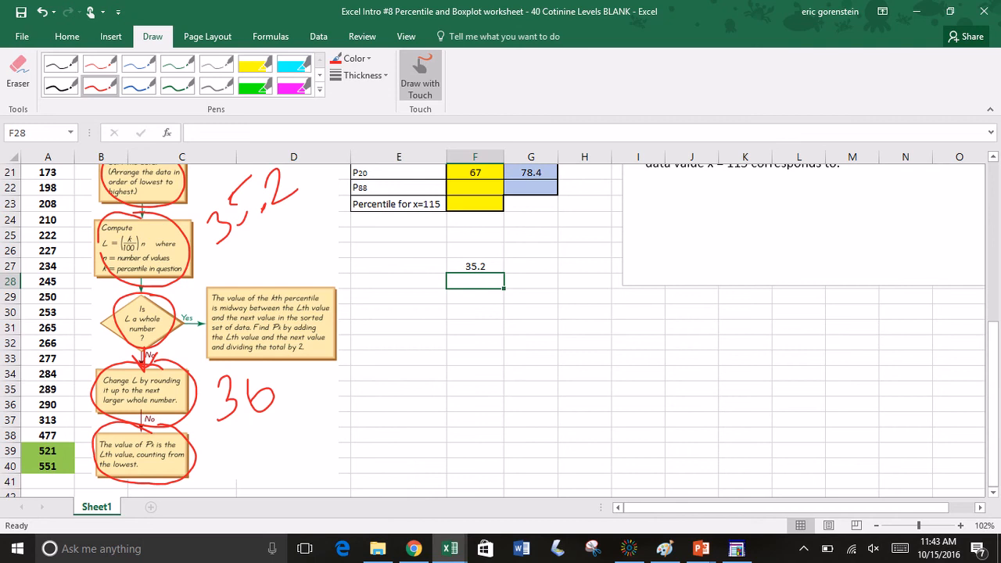
left_click(67, 37)
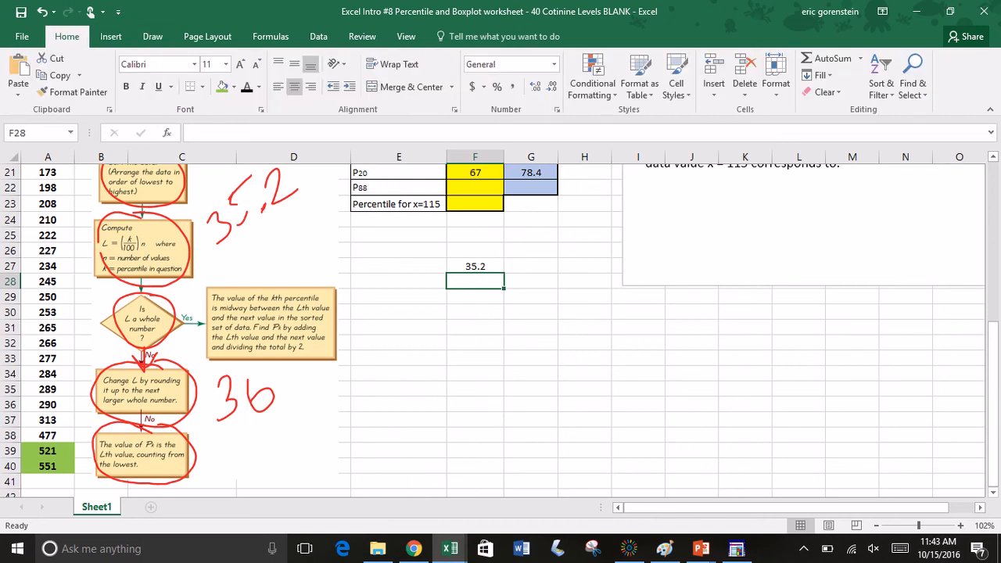
left_click_drag(431, 302, 451, 374)
key("ctrl+z")
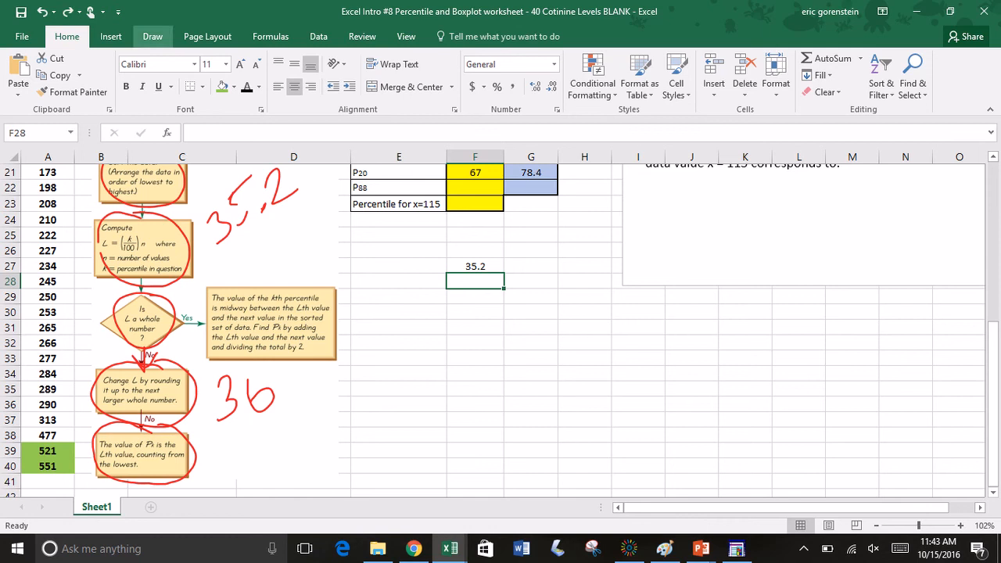
Step: Circle the 36th data value, 290, in column A with red ink
left_click(152, 36)
left_click(420, 76)
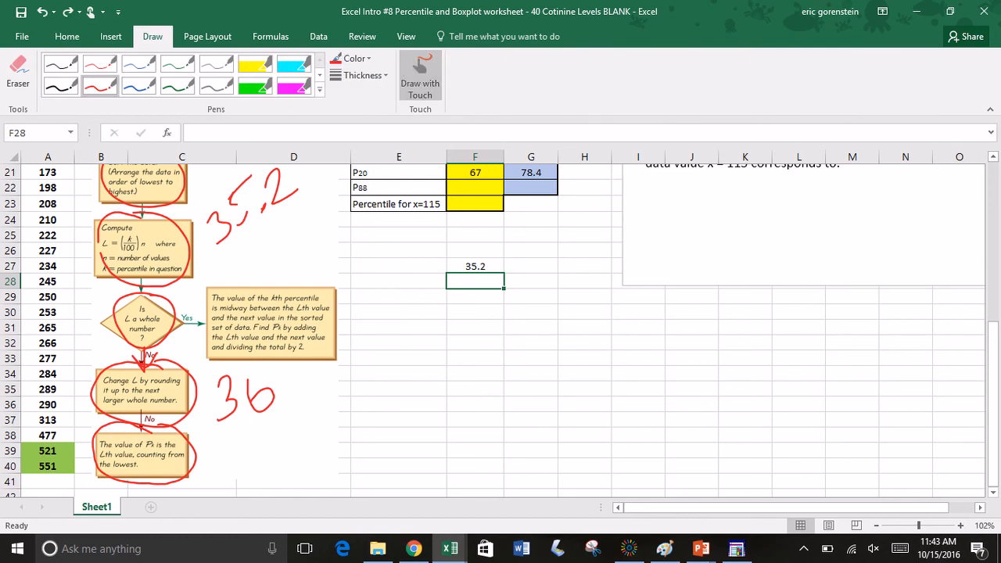
left_click(420, 76)
scroll(493, 329, "up", 1)
scroll(493, 329, "up", 4)
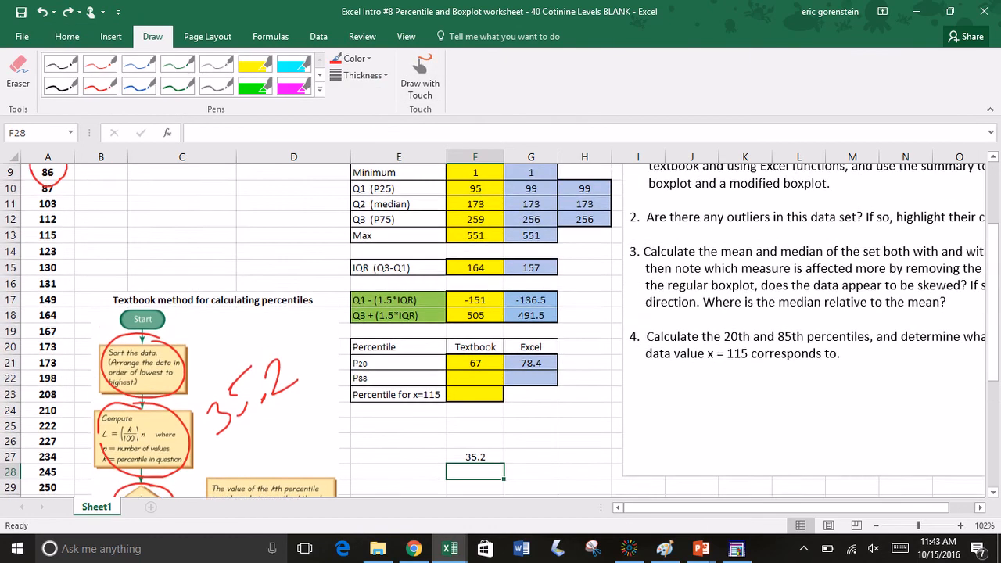
scroll(493, 329, "down", 3)
scroll(493, 328, "down", 2)
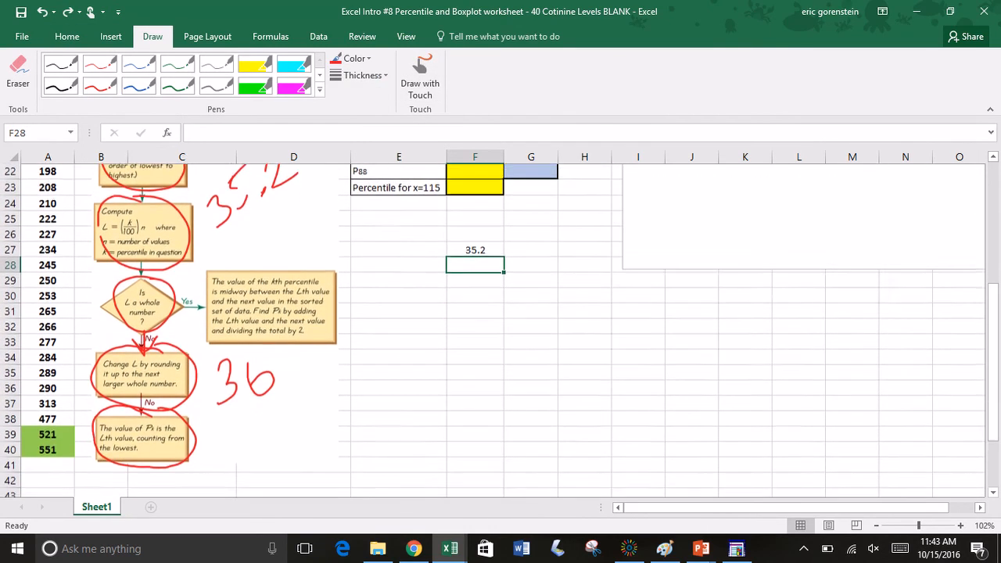
left_click(420, 76)
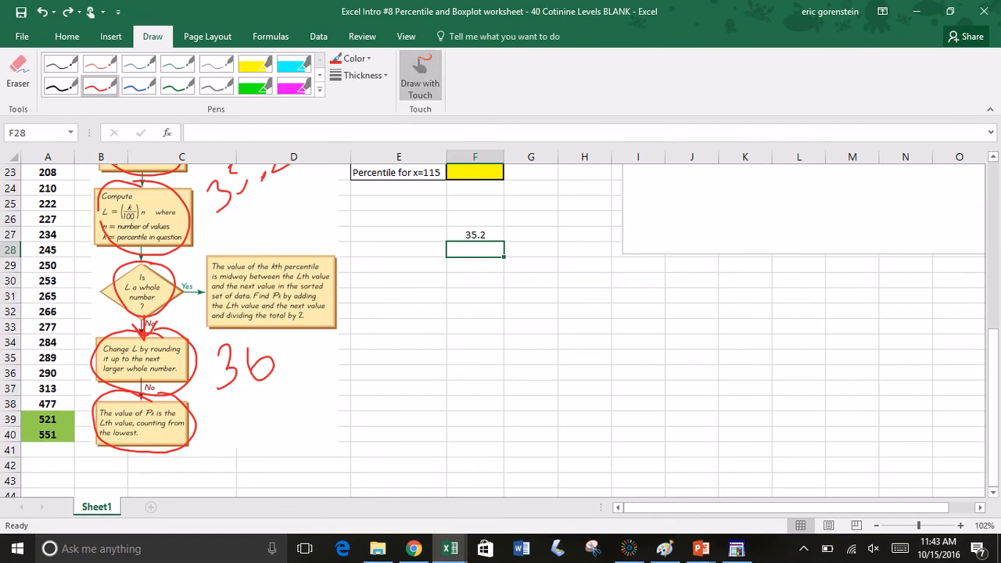
mouse_move(68, 352)
left_mouse_down()
mouse_move(76, 372)
mouse_move(71, 341)
left_mouse_up()
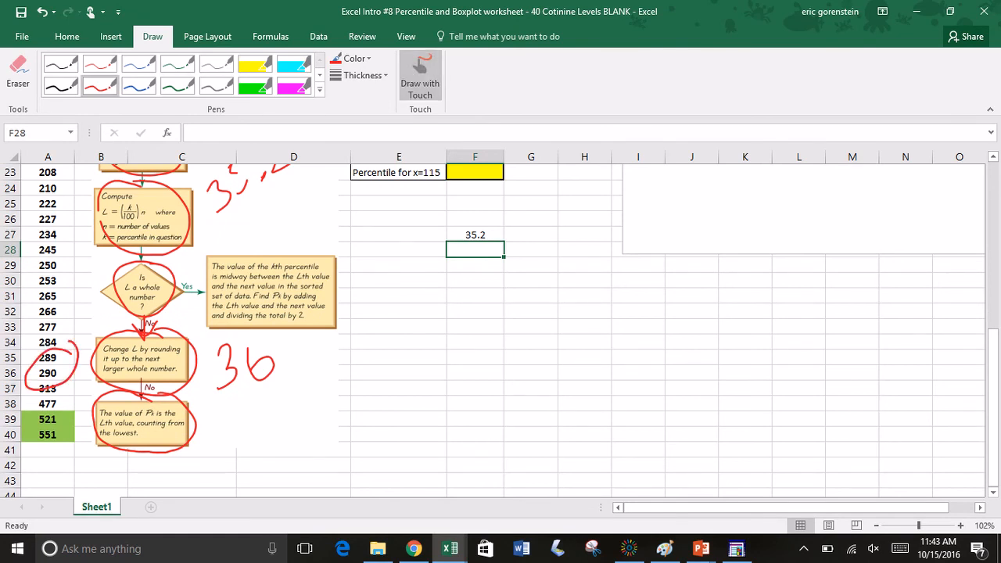
left_click(421, 75)
Step: Enter 290 as the textbook 88th percentile in F22
scroll(492, 329, "up", 4)
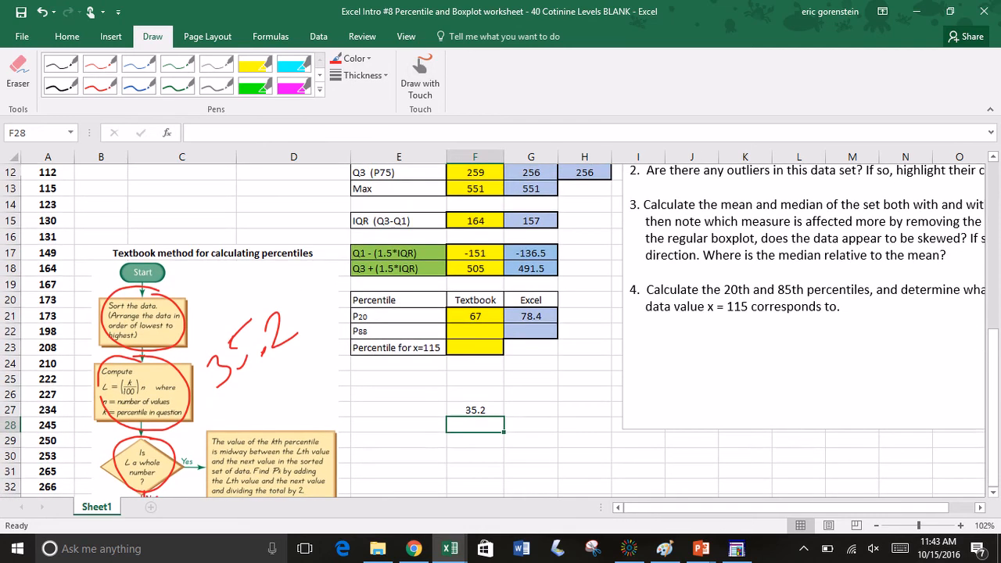
left_click(475, 331)
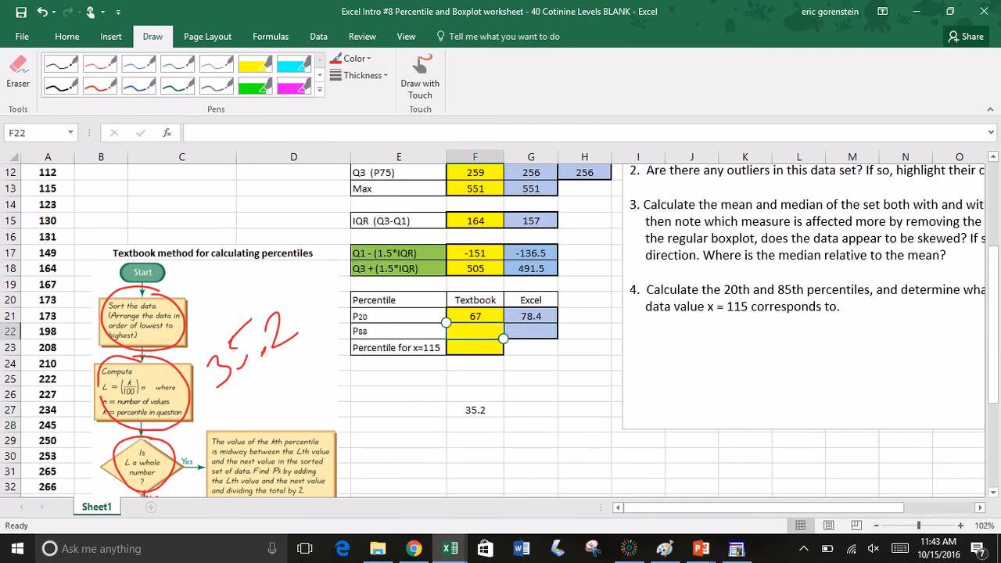
type("290")
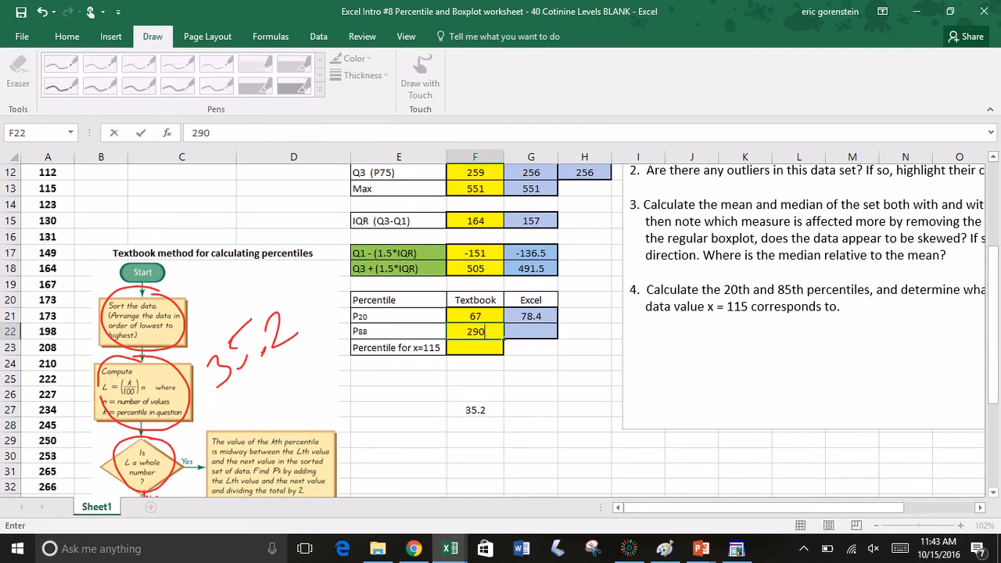
Step: Calculate the Excel 88th percentile in G22 with =PERCENTILE.INC(A:A,.88)
left_click(528, 328)
type("=")
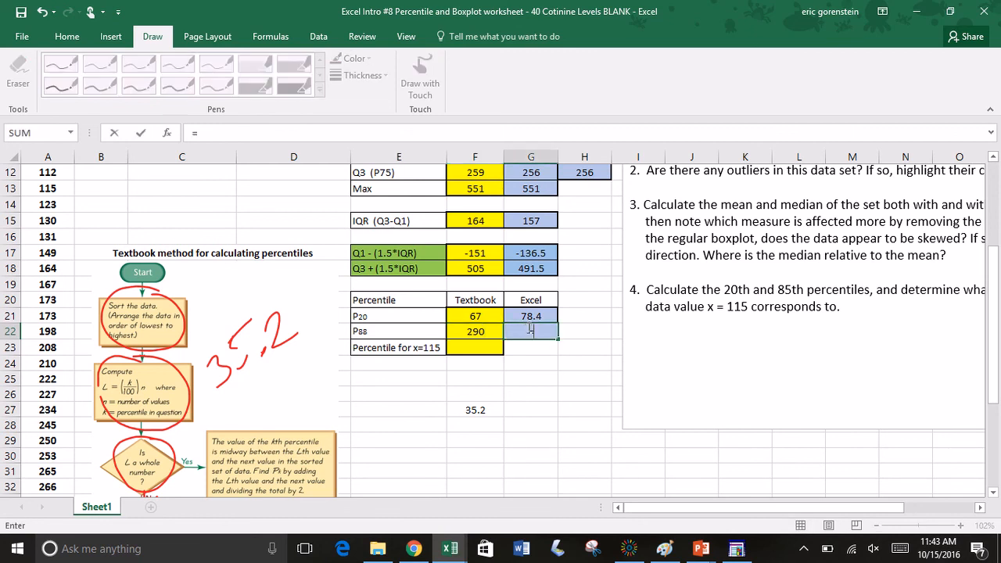
type("perc")
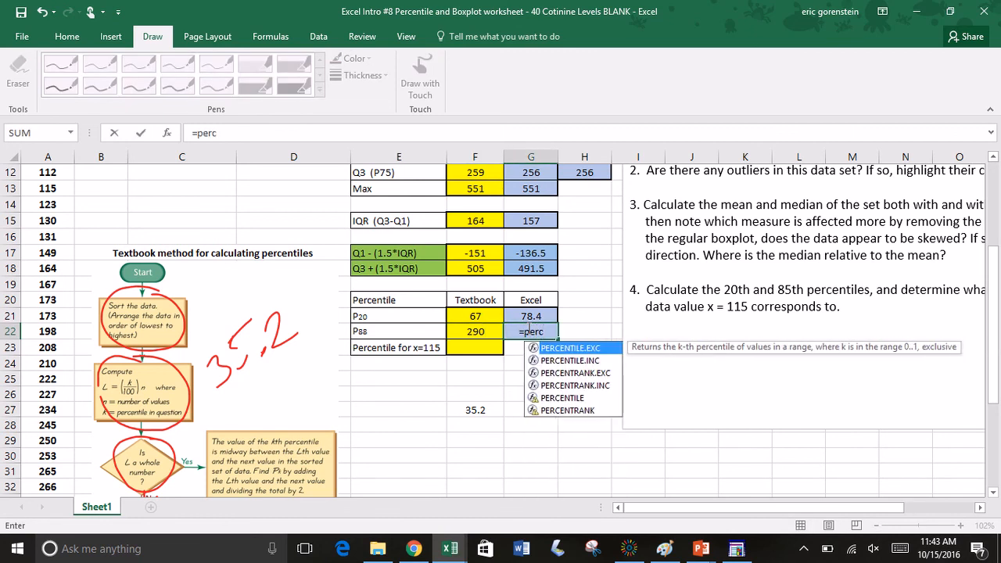
double_click(594, 360)
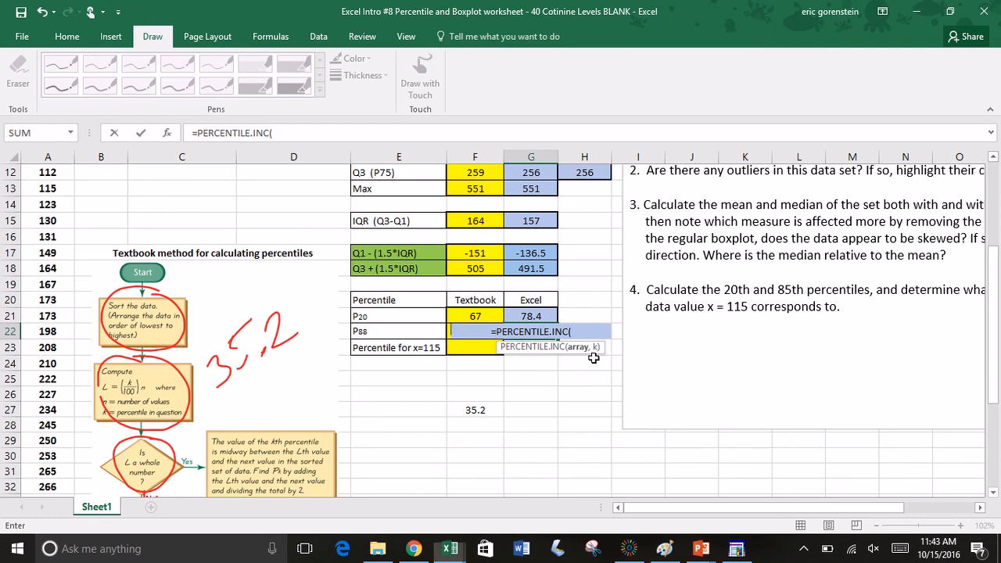
left_click(43, 151)
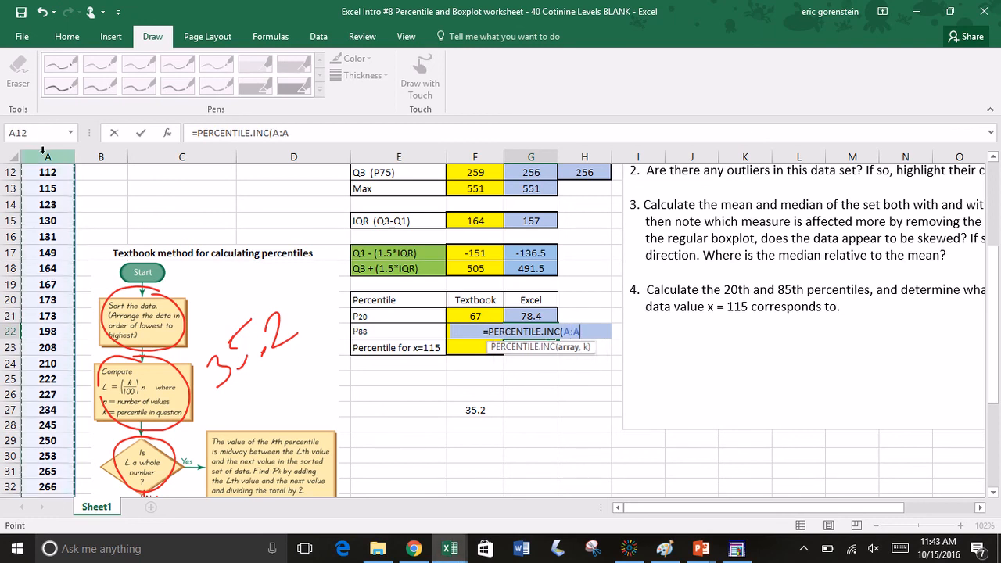
type(",.88")
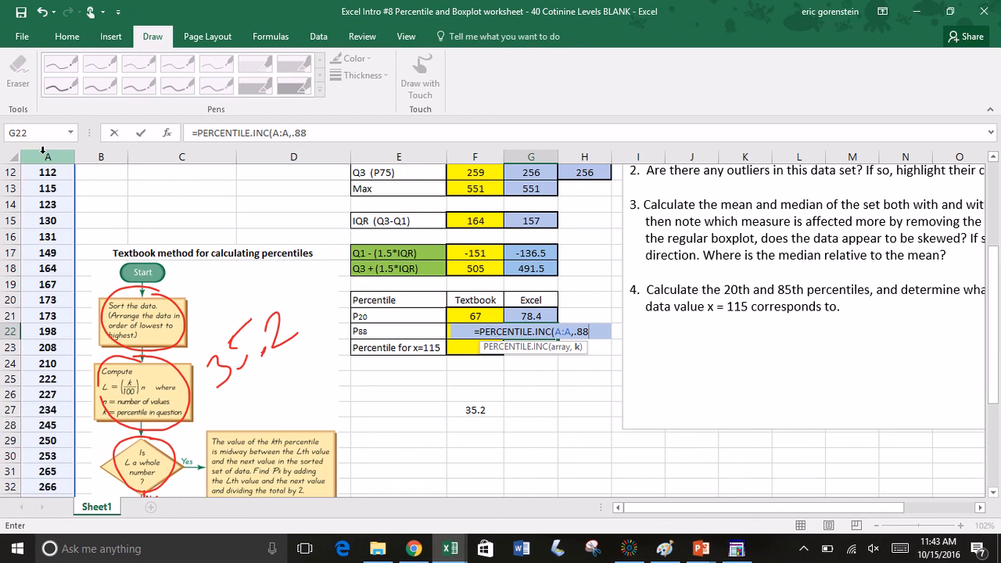
type(")")
key("Return")
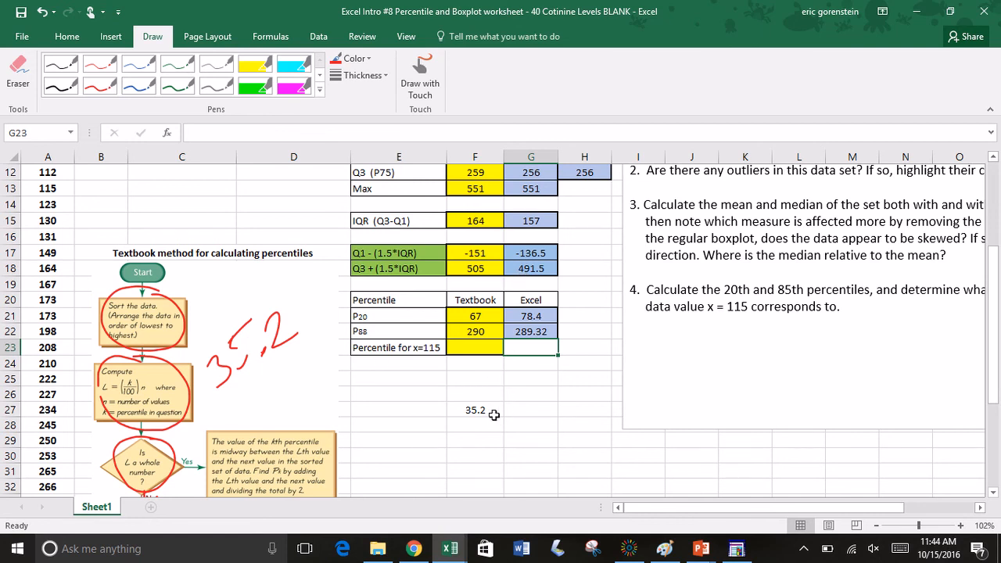
Step: Clear the helper value 35.2 from F27
left_click(492, 412)
key("BackSpace")
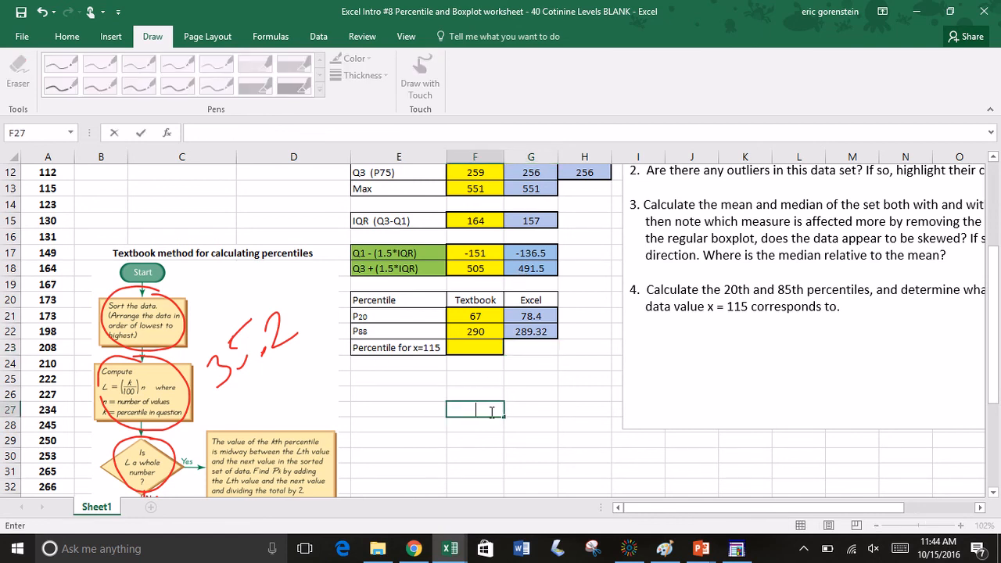
left_click(426, 396)
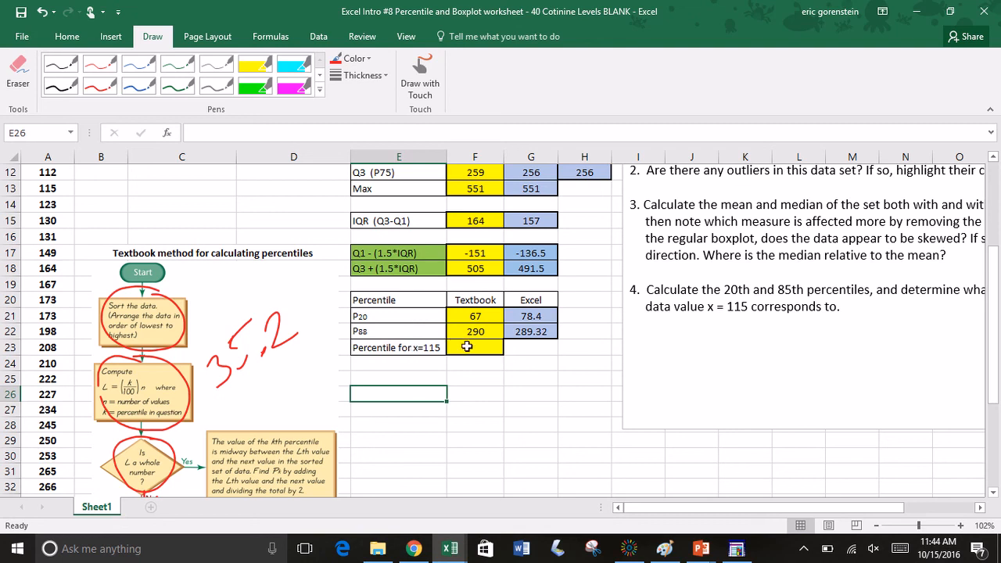
Step: Erase the handwritten 35.2 and the red circles around the flowchart's sort, compute and whole-number boxes
left_click(27, 74)
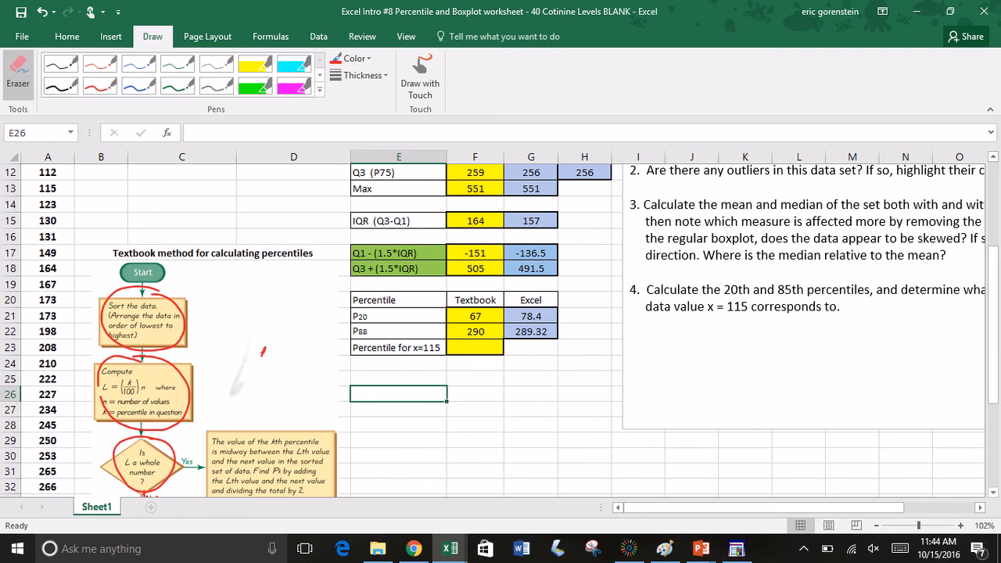
left_click_drag(282, 329, 239, 415)
mouse_move(179, 328)
left_mouse_down()
mouse_move(180, 399)
mouse_move(121, 446)
mouse_move(166, 438)
left_mouse_up()
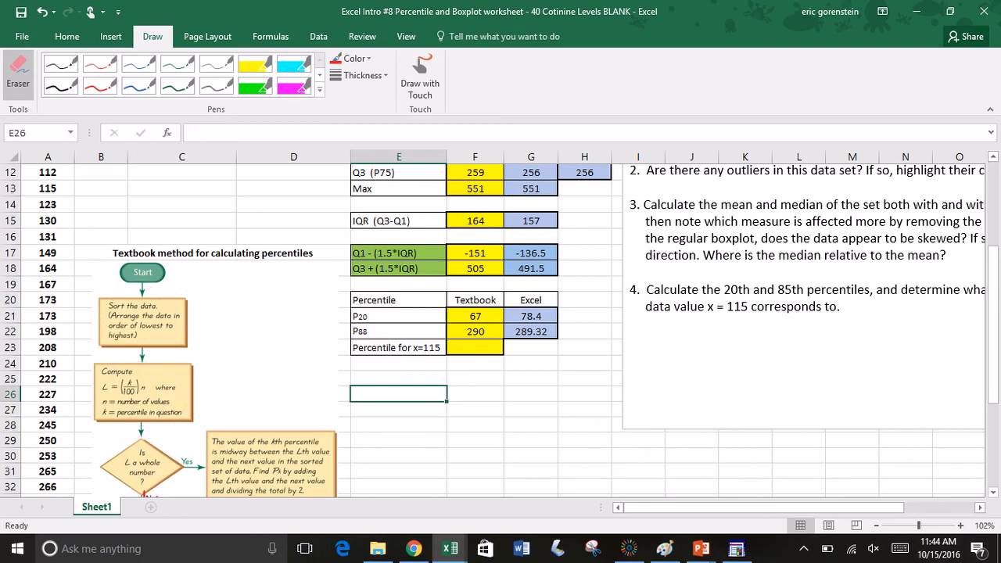
Step: Erase the remaining red ink on the lower flowchart, including the arrow, the circles, the handwritten 36 and the circle at 290 in column A
left_click(420, 76)
left_click(420, 76)
scroll(493, 331, "down", 3)
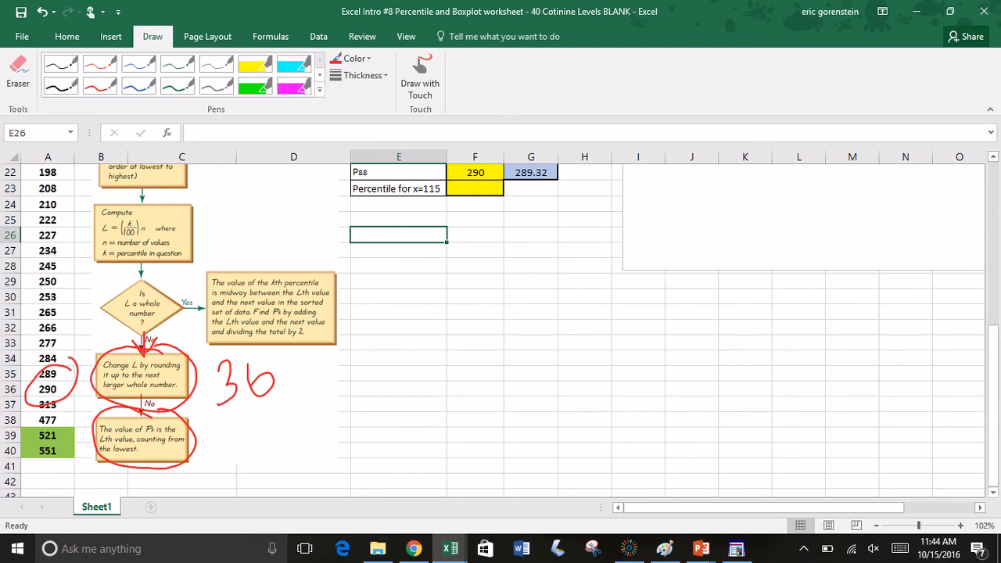
left_click(18, 75)
mouse_move(188, 383)
left_mouse_down()
mouse_move(161, 405)
mouse_move(70, 374)
mouse_move(117, 369)
left_mouse_up()
left_click_drag(188, 413, 270, 366)
left_click(100, 86)
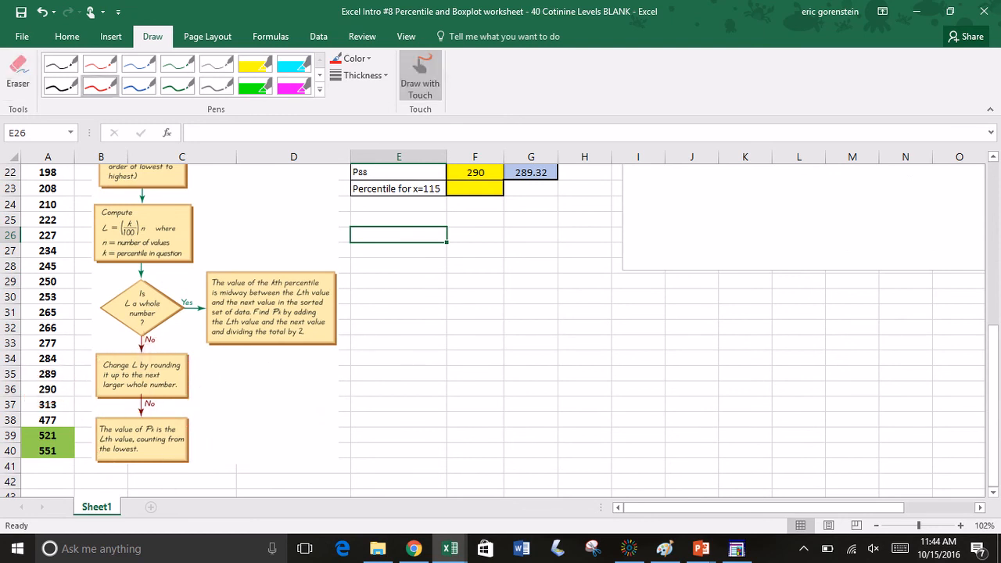
left_click(420, 74)
Step: Erase the red circle around the data values 48 and 86 in column A
scroll(493, 328, "up", 2)
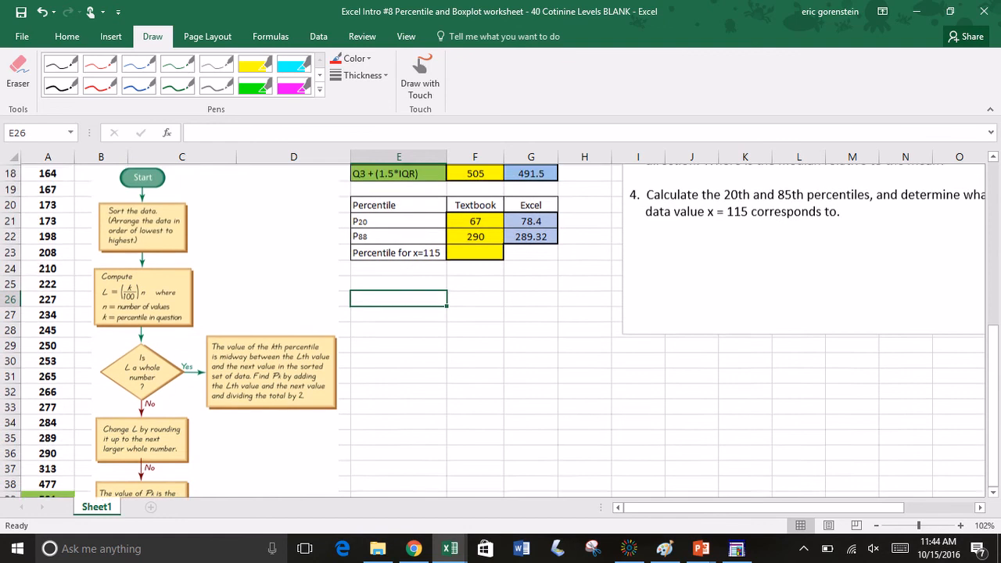
scroll(493, 328, "up", 2)
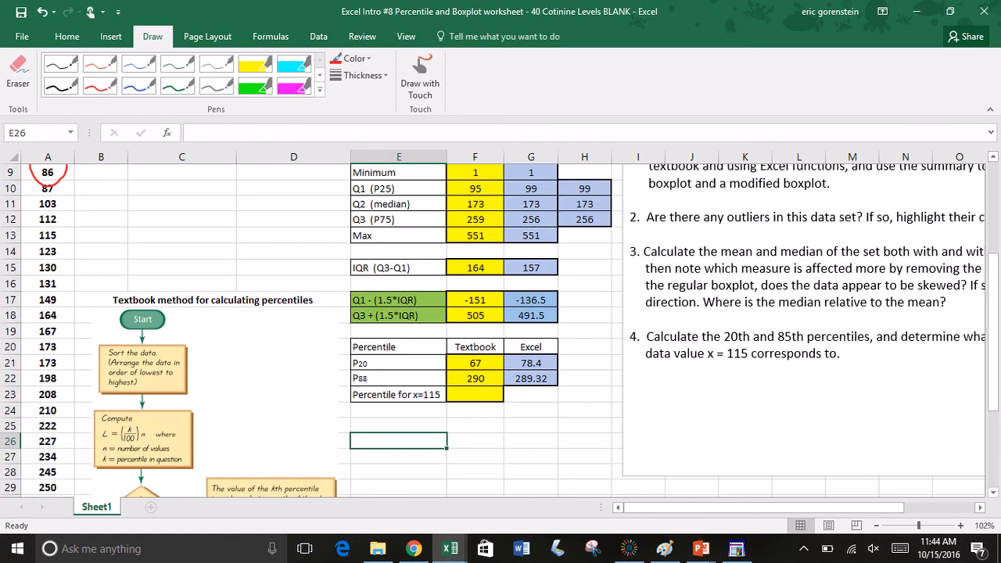
scroll(493, 329, "up", 2)
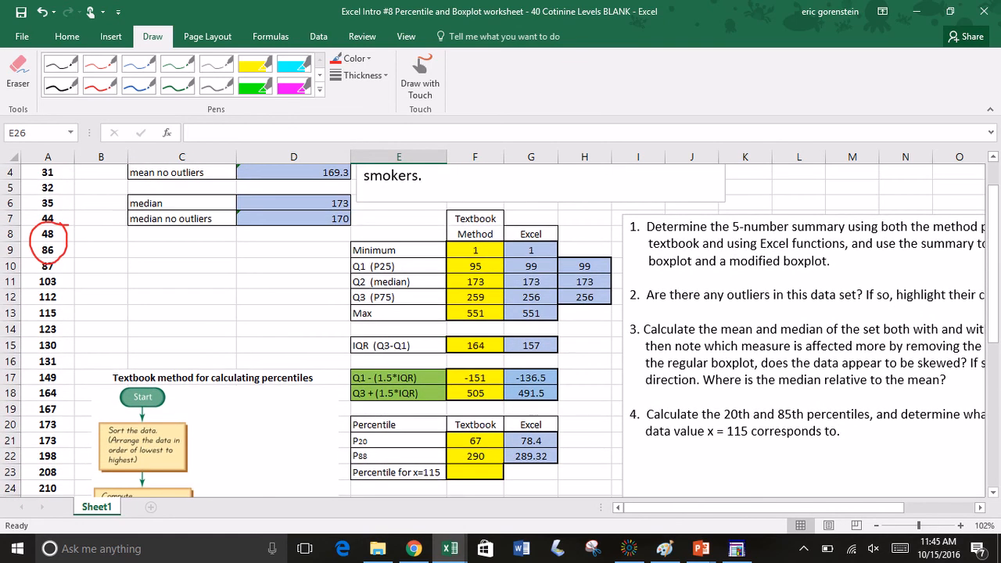
left_click(18, 72)
left_click(73, 265)
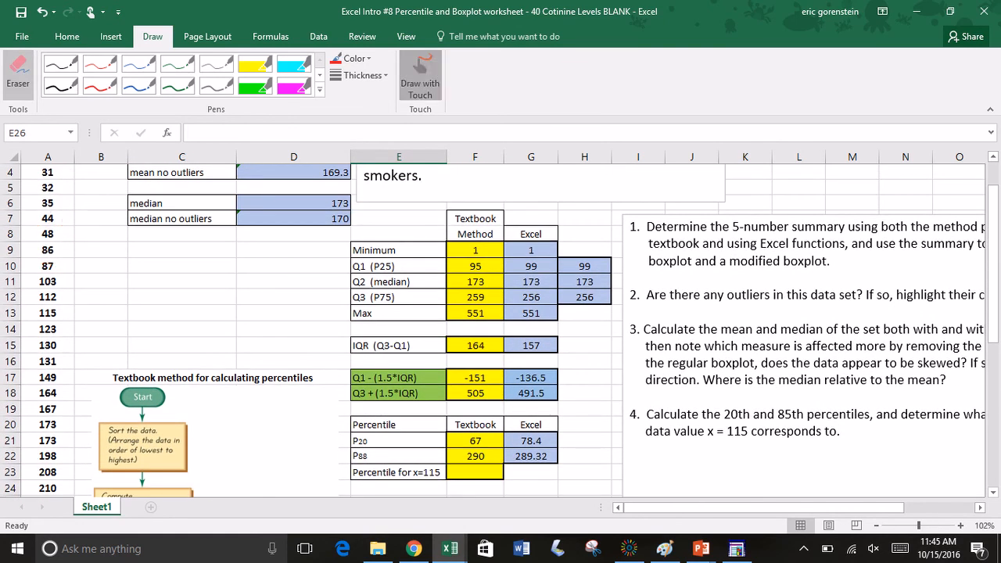
Step: Circle the data value 115 in column A with red ink
left_click(420, 74)
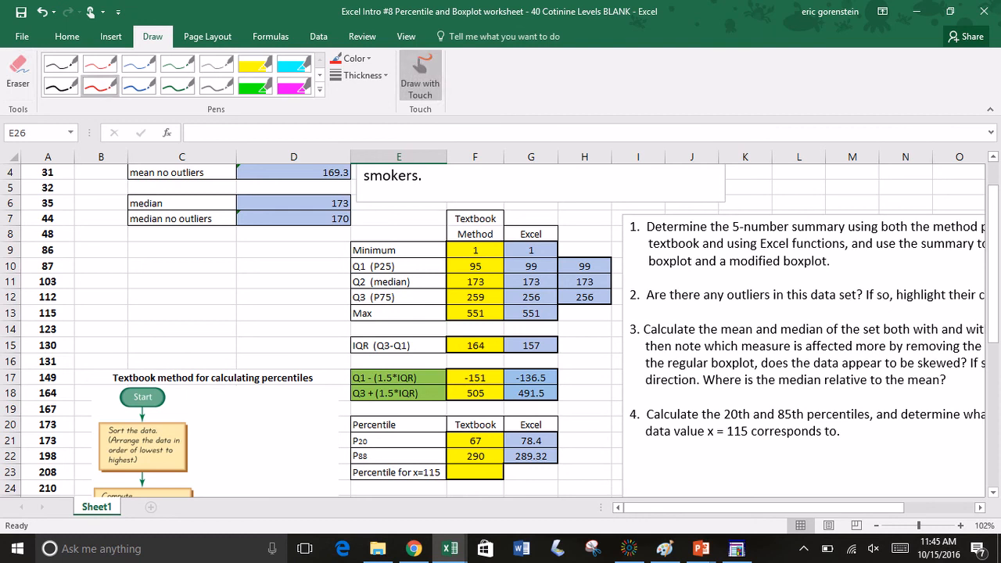
mouse_move(75, 291)
left_mouse_down()
mouse_move(40, 323)
mouse_move(80, 299)
left_mouse_up()
key("Escape")
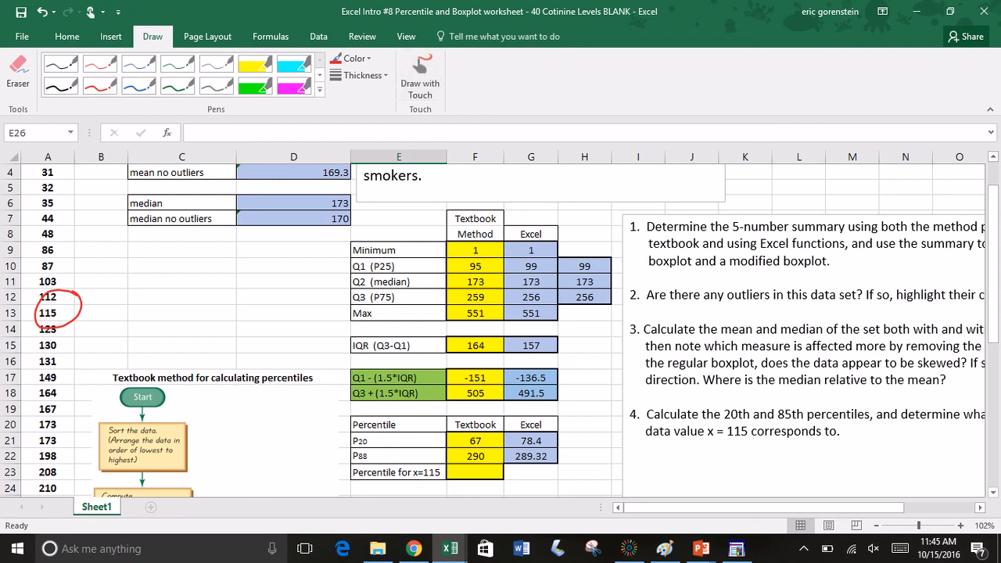
Step: Handwrite the formula "% = Part / Whole" in red ink below the percentile table
scroll(493, 329, "down", 4)
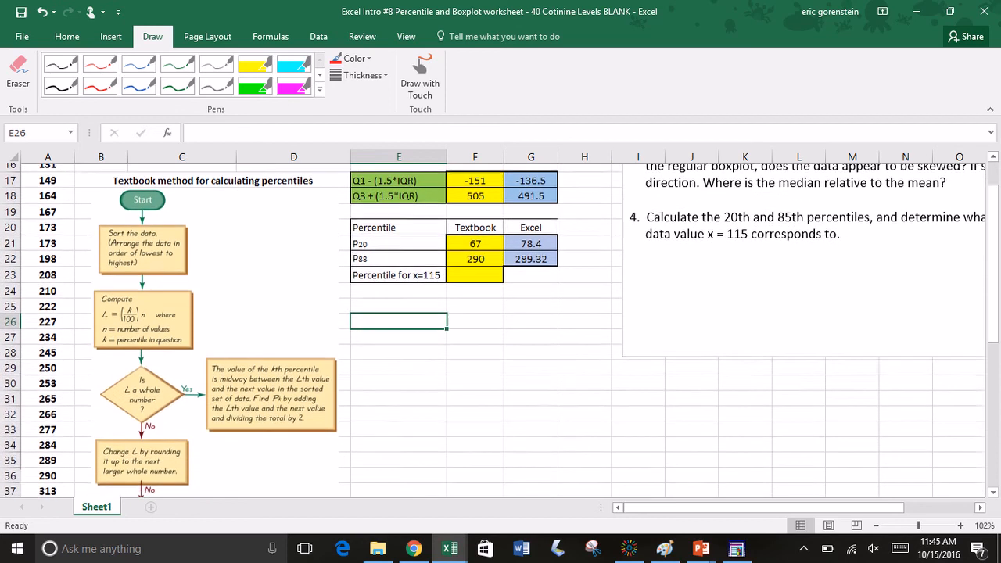
left_click(420, 76)
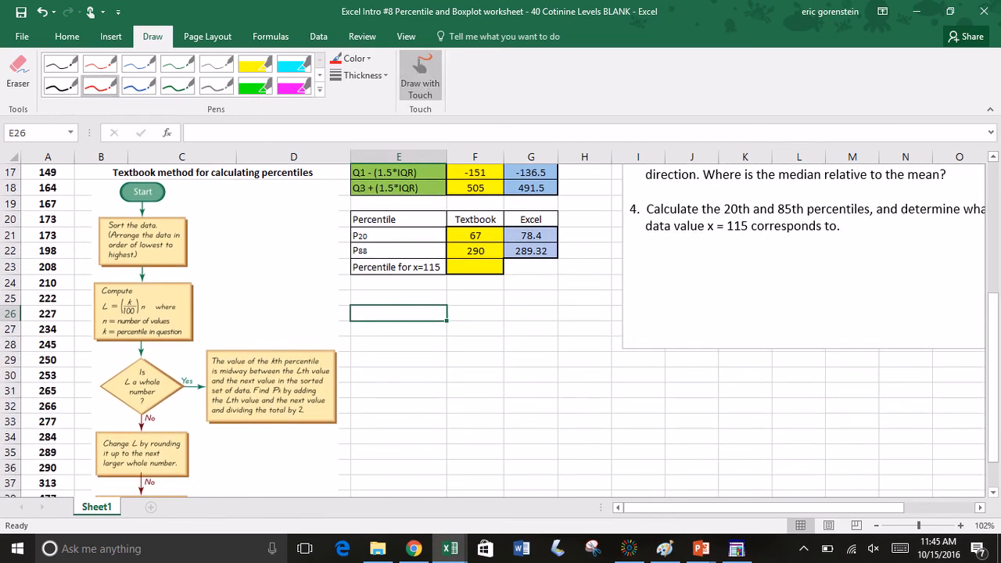
mouse_move(383, 351)
left_mouse_down()
mouse_move(380, 368)
mouse_move(395, 349)
mouse_move(379, 410)
mouse_move(396, 407)
mouse_move(401, 387)
left_mouse_up()
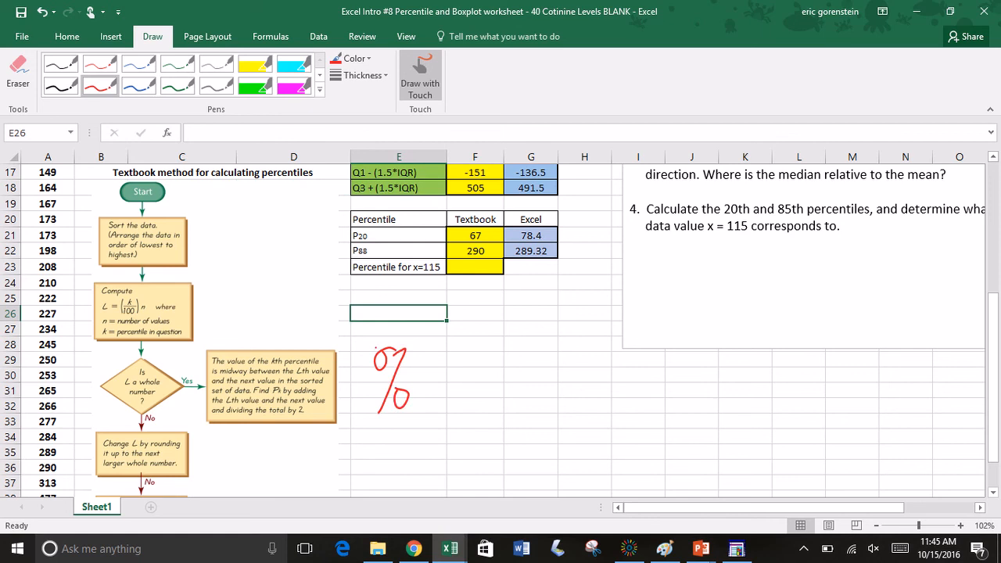
mouse_move(423, 375)
left_mouse_down()
mouse_move(454, 370)
mouse_move(456, 383)
left_mouse_up()
mouse_move(490, 332)
left_mouse_down()
mouse_move(486, 365)
mouse_move(498, 327)
left_mouse_up()
mouse_move(512, 338)
left_mouse_down()
mouse_move(513, 357)
mouse_move(528, 335)
left_mouse_up()
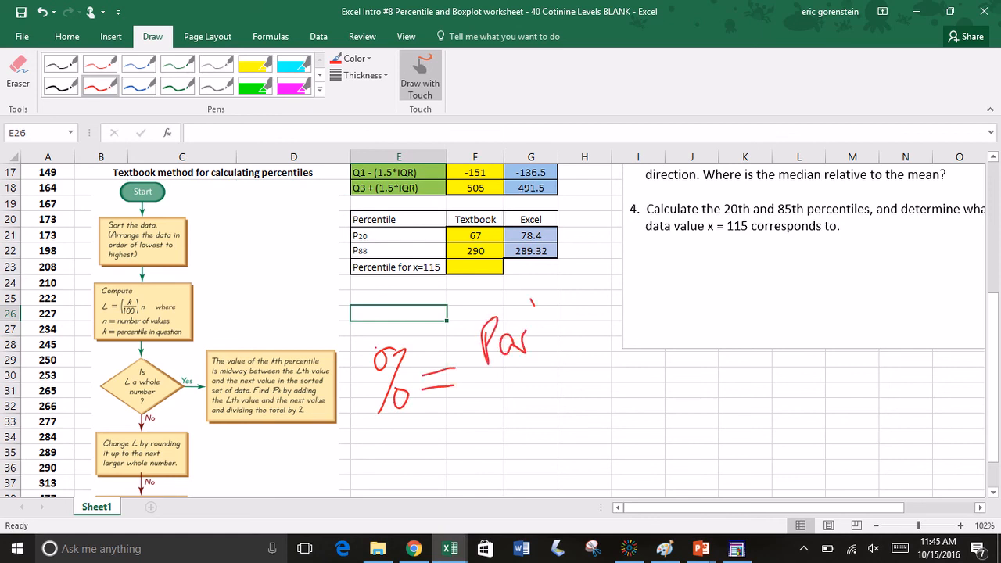
mouse_move(531, 298)
left_mouse_down()
mouse_move(553, 341)
mouse_move(555, 315)
left_mouse_up()
mouse_move(485, 386)
left_mouse_down()
mouse_move(558, 355)
mouse_move(506, 420)
mouse_move(526, 385)
mouse_move(545, 401)
mouse_move(555, 377)
mouse_move(576, 394)
left_mouse_up()
left_click_drag(579, 384, 598, 375)
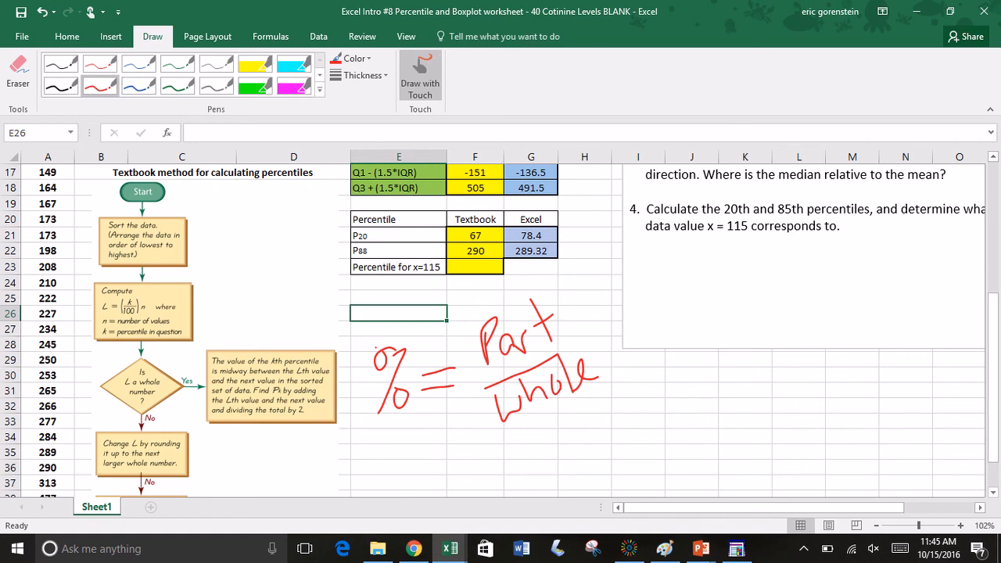
left_click(420, 76)
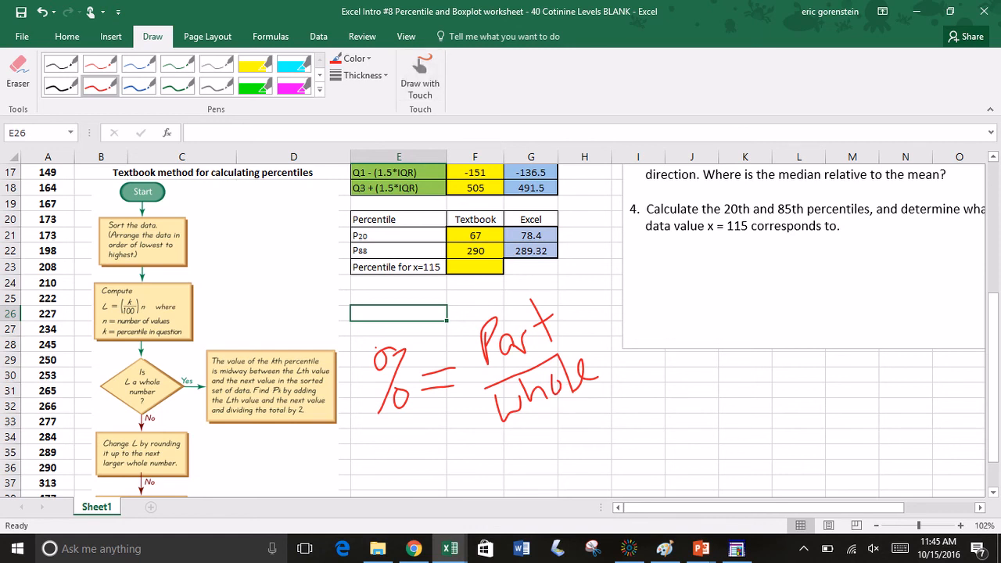
Step: Shade the data values below 115, cells A1:A12, with a light orange fill
scroll(493, 331, "up", 6)
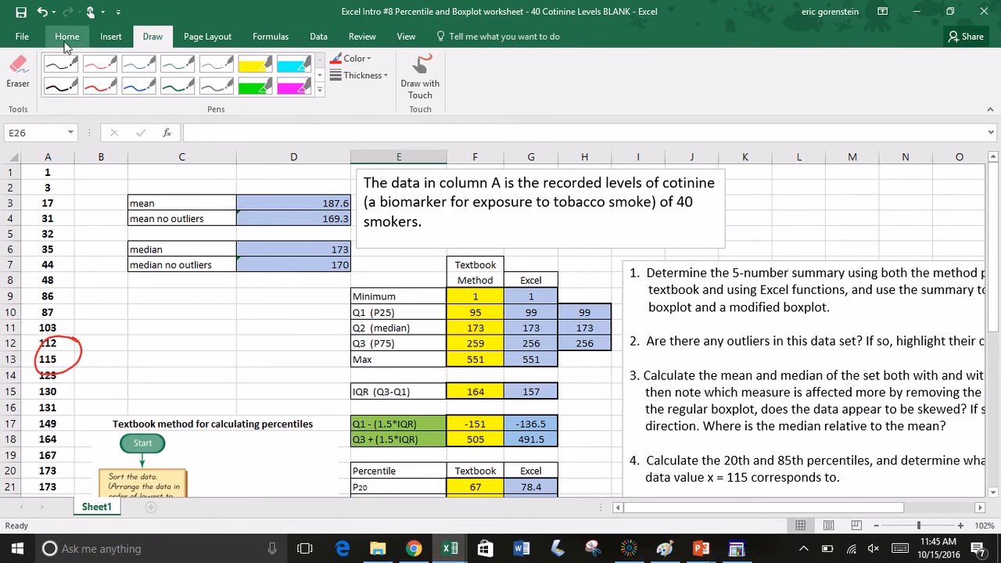
left_click(67, 37)
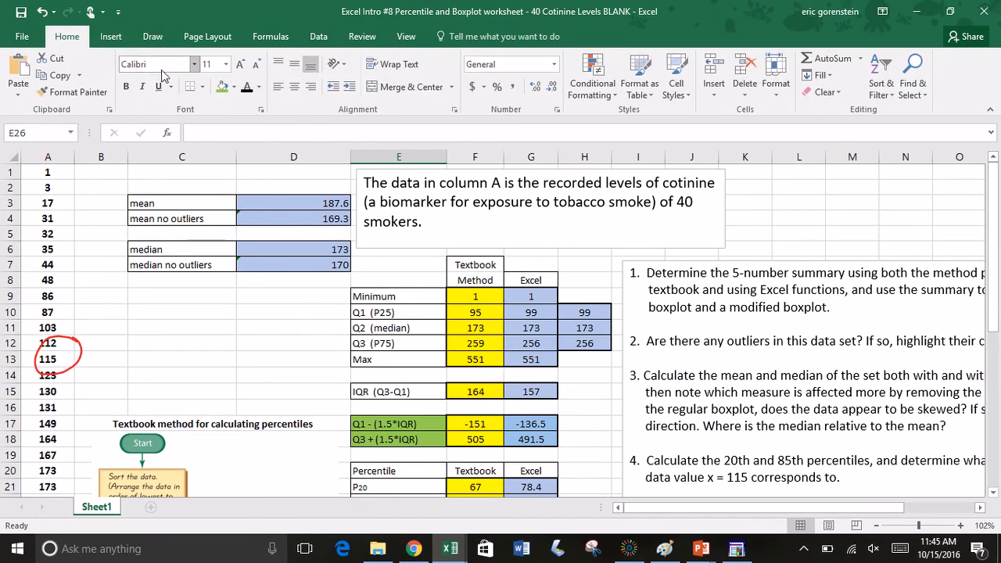
left_click(233, 88)
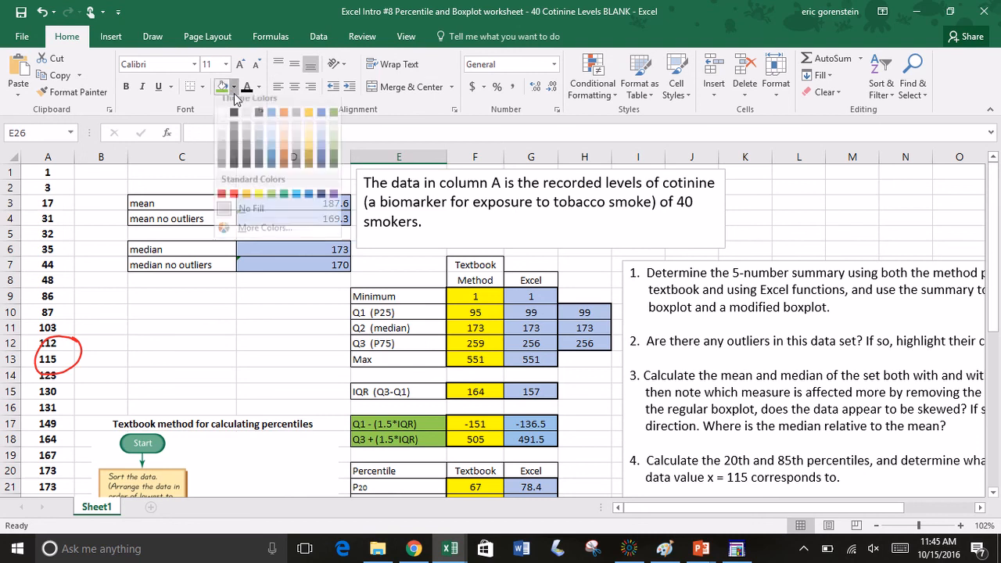
left_click(285, 149)
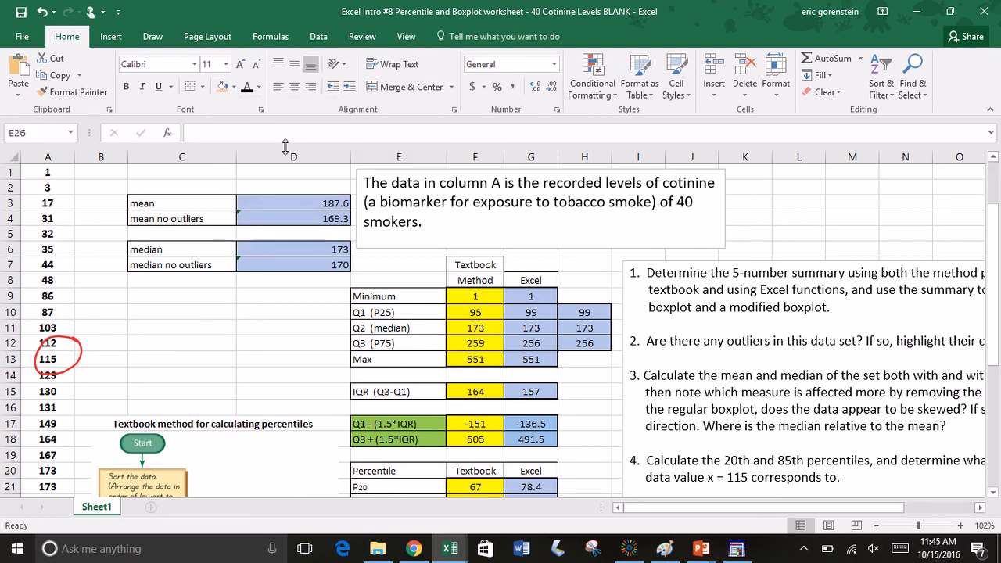
scroll(105, 181, "down", 5)
scroll(102, 227, "up", 5)
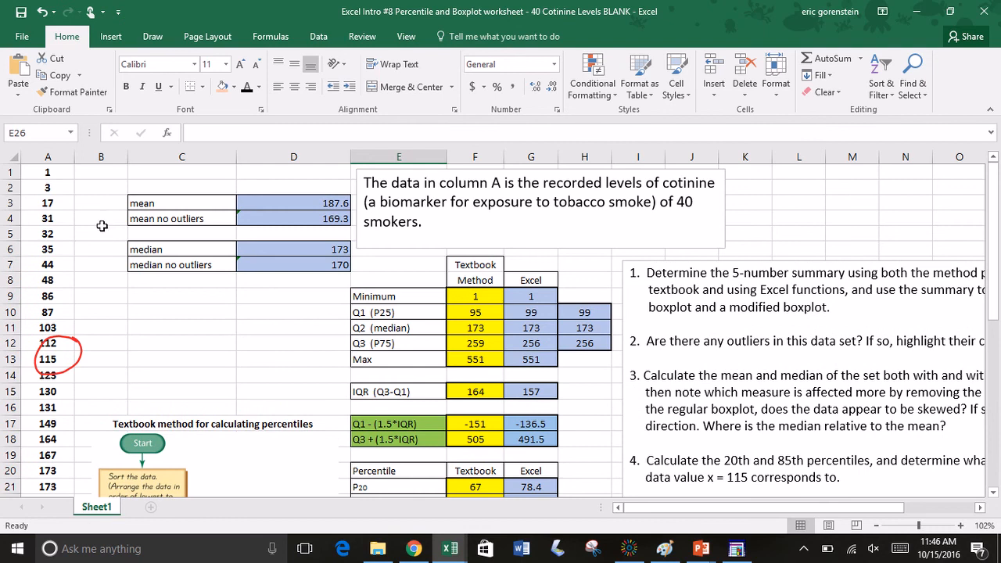
left_click(55, 169)
left_click_drag(53, 194, 48, 345)
left_click(221, 90)
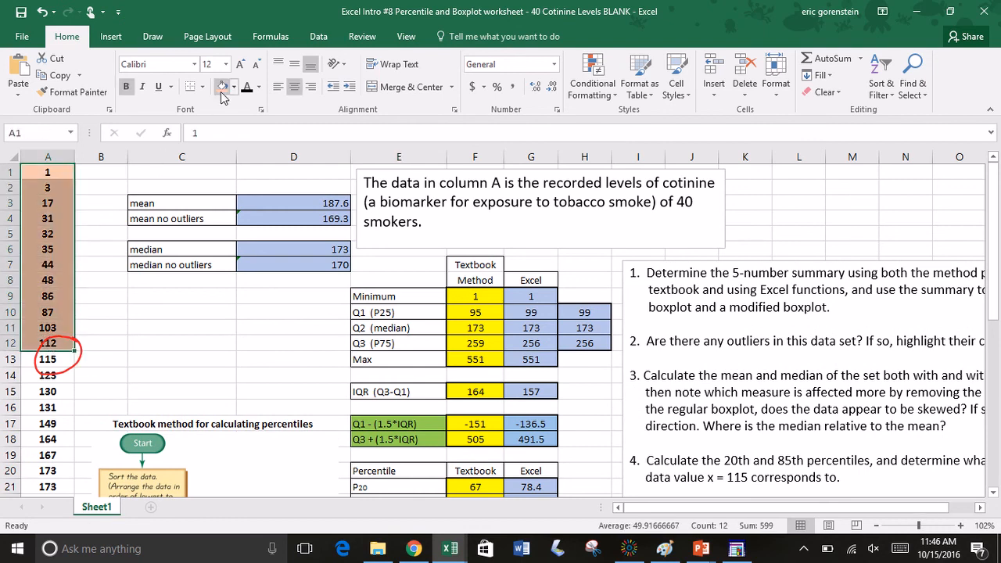
left_click(145, 332)
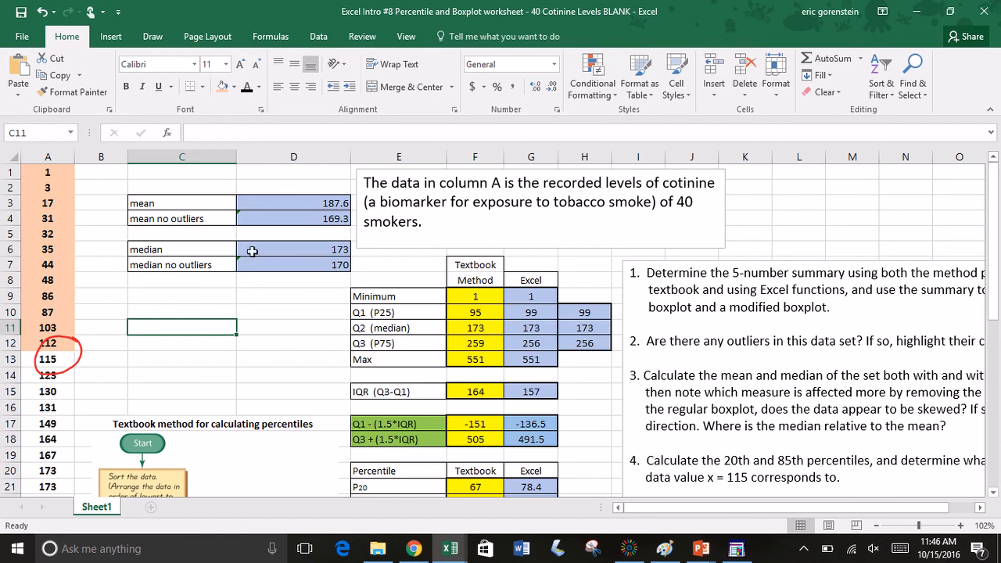
Step: Calculate the textbook percentile for x=115 in cell F23 with the formula =12/40
scroll(341, 210, "down", 4)
scroll(341, 210, "down", 2)
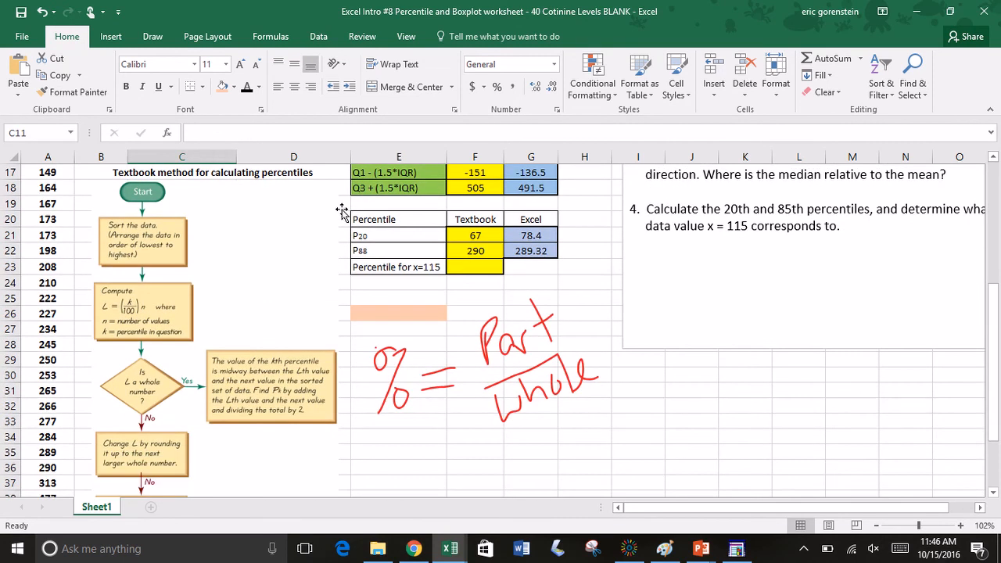
left_click(463, 237)
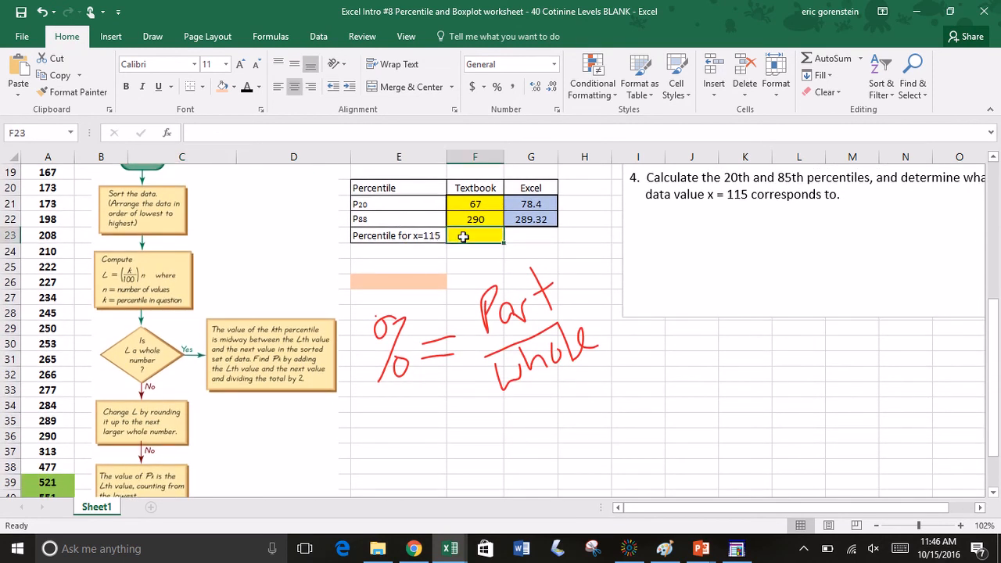
type("=")
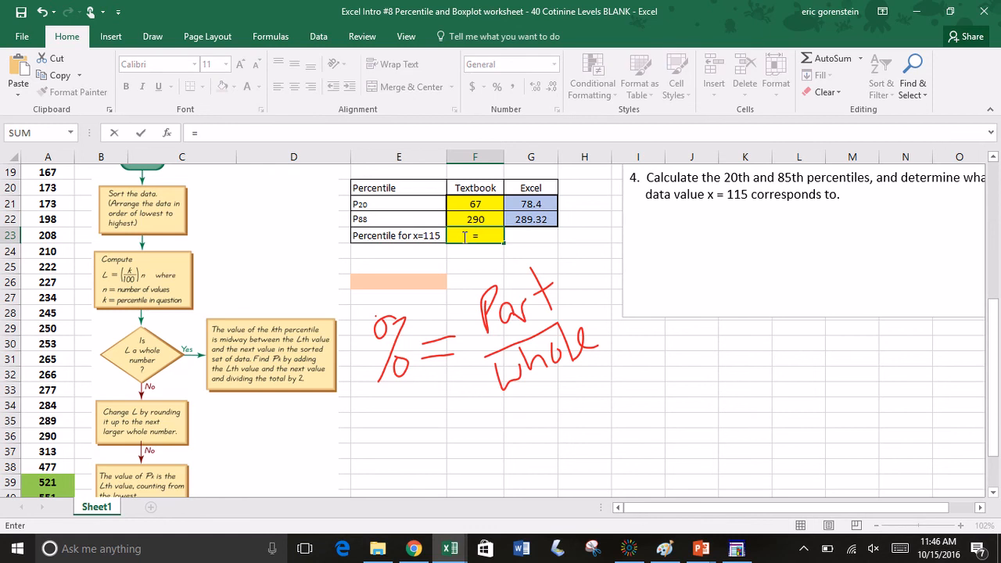
type("12/40")
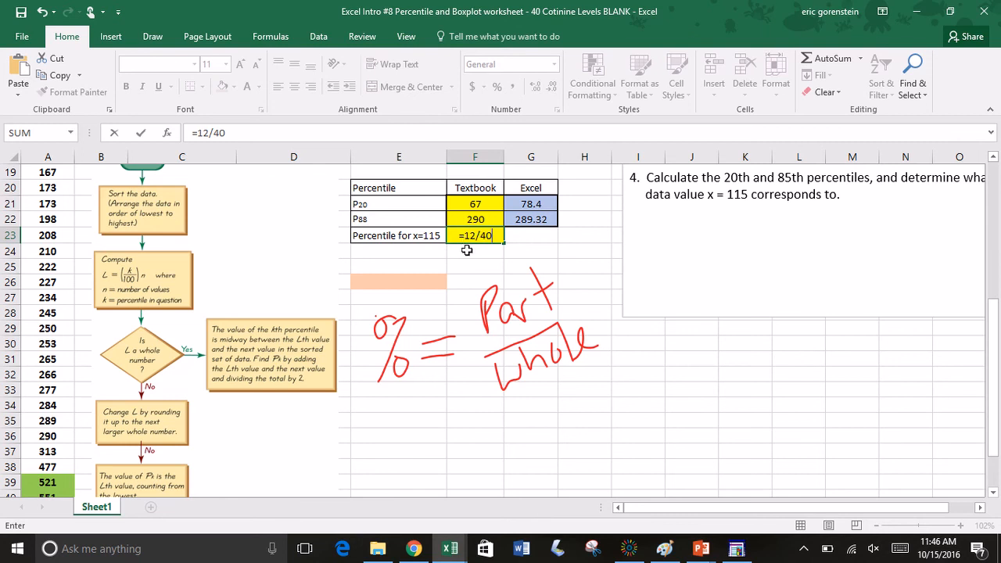
key("Return")
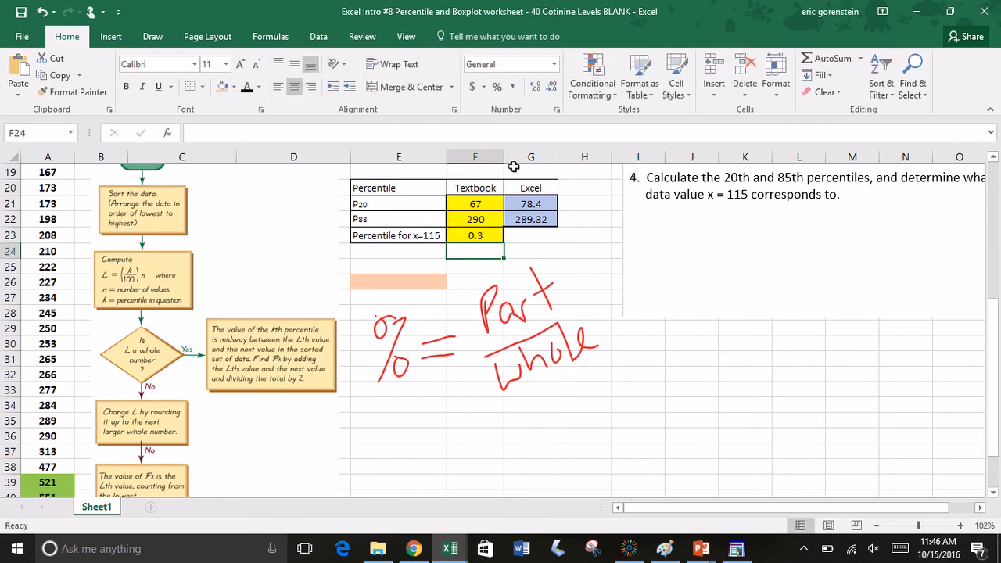
Step: Format the percentile for x=115 in cell F23 as a percentage with no decimal places
left_click(491, 237)
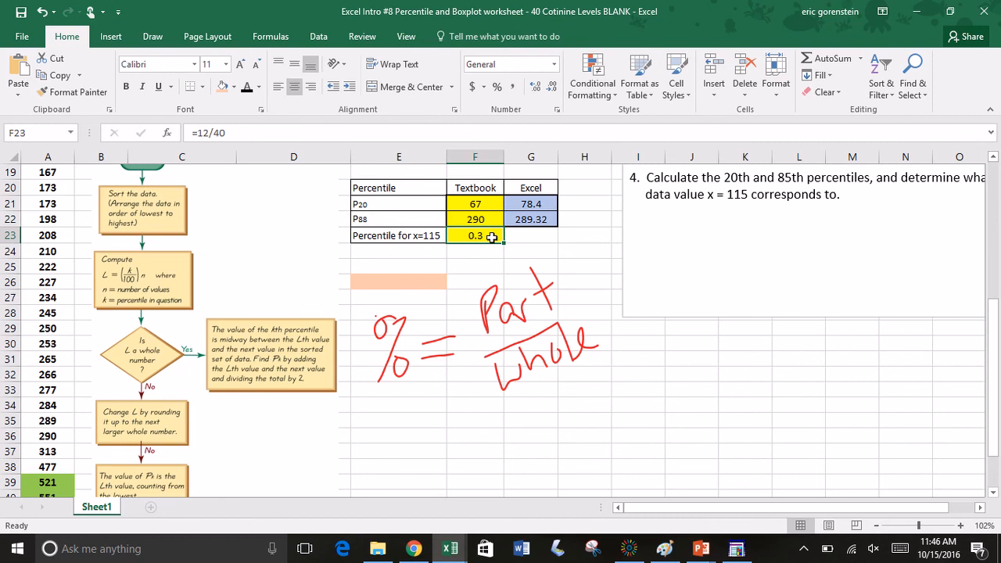
left_click(554, 65)
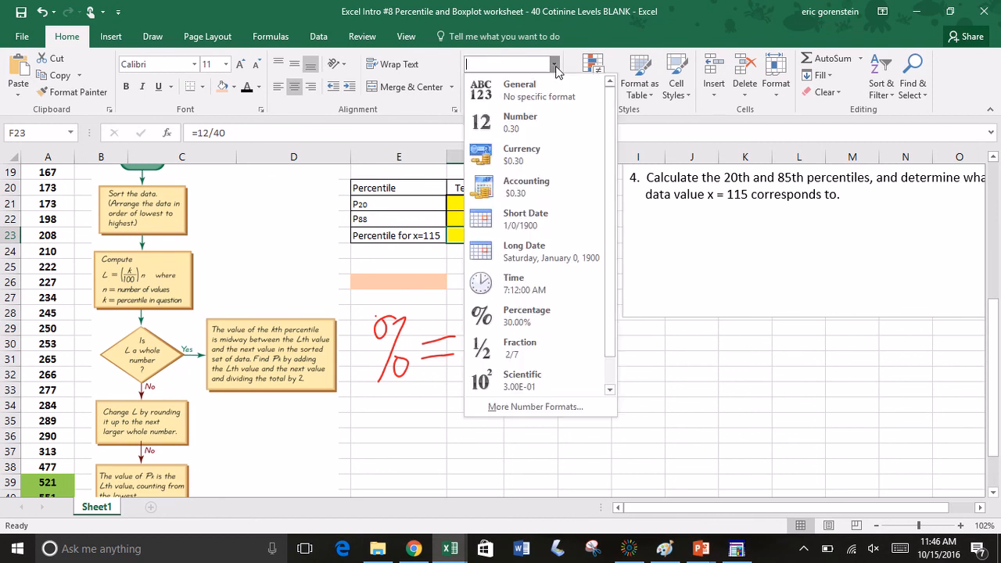
left_click(528, 317)
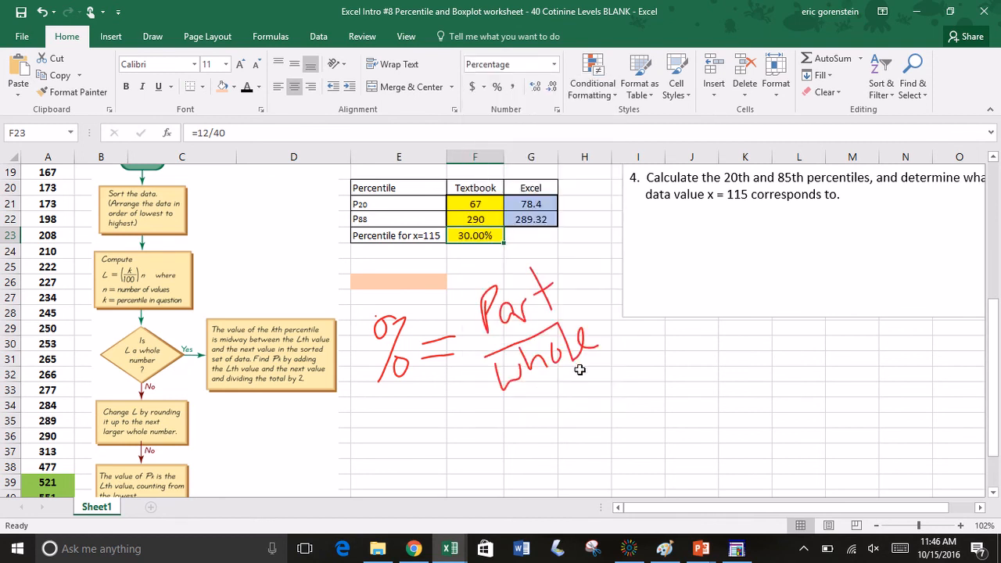
left_click(536, 92)
double_click(551, 92)
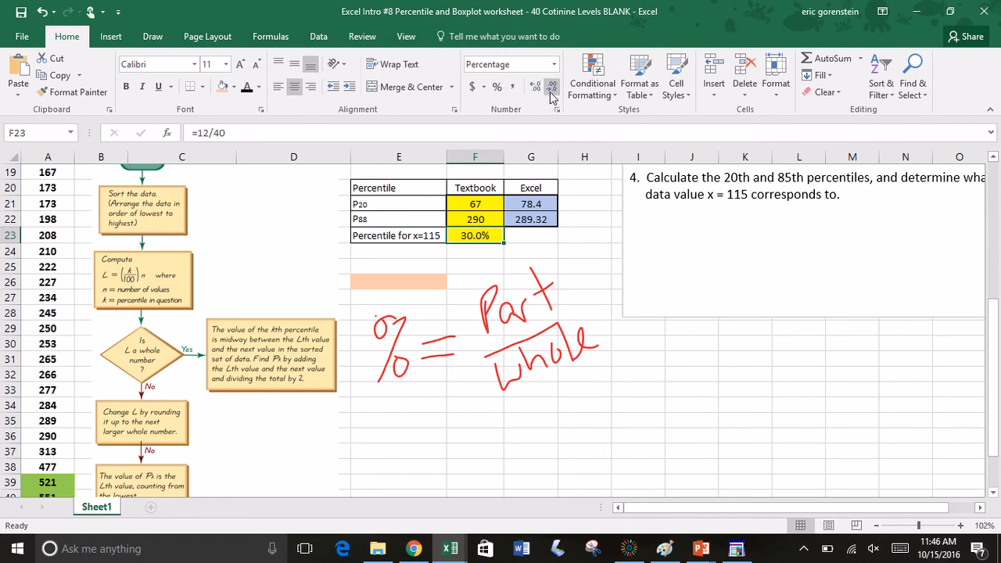
left_click(551, 89)
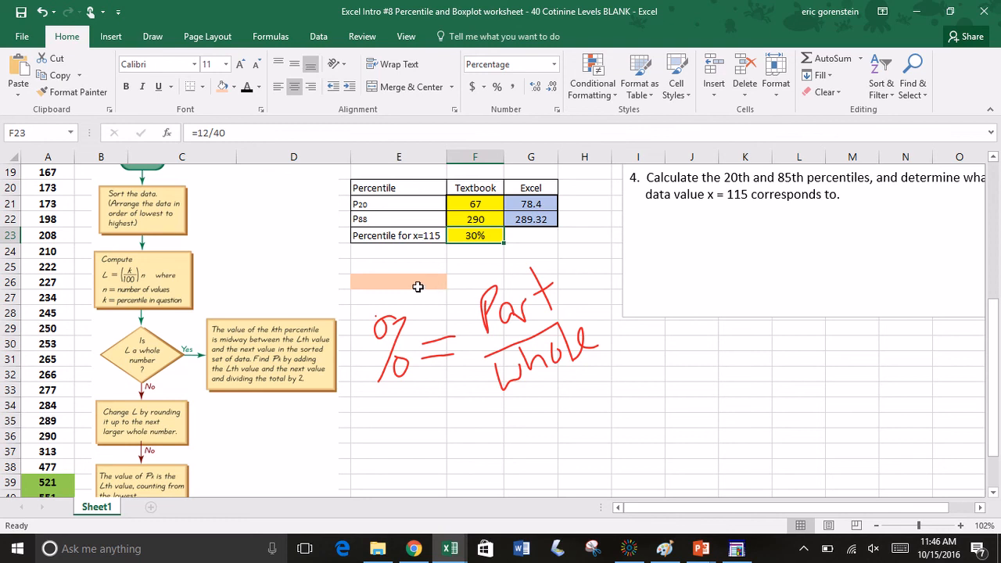
Step: Circle the Excel column of the 5-number summary, from Minimum to Max, twice in red ink
scroll(418, 287, "up", 5)
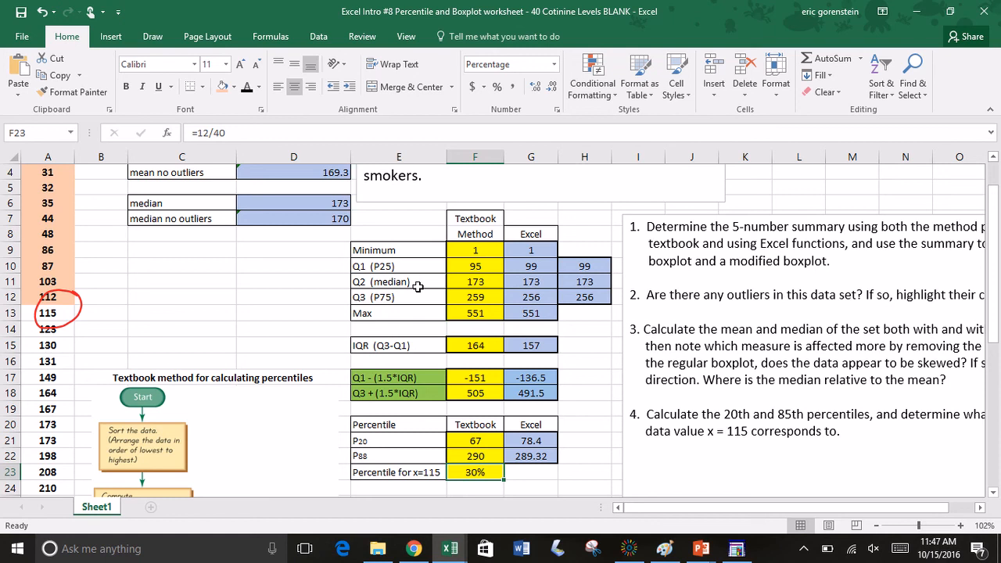
left_click(152, 36)
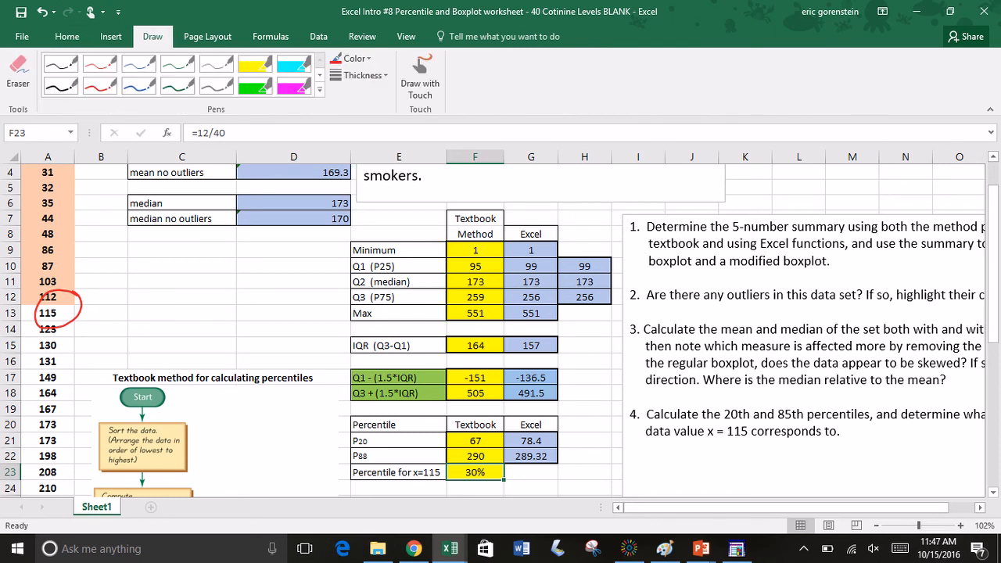
left_click(420, 76)
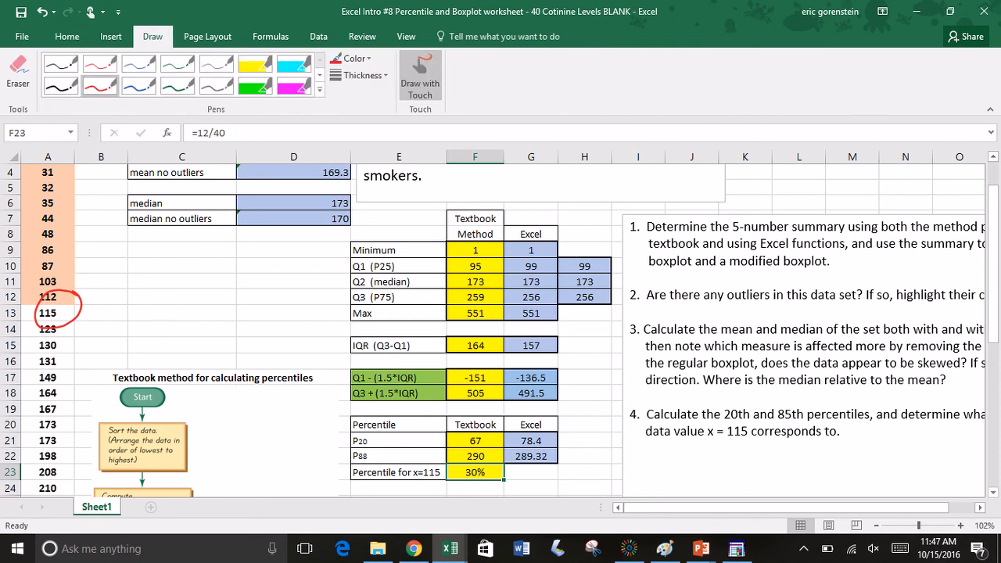
mouse_move(551, 218)
left_mouse_down()
mouse_move(509, 249)
mouse_move(537, 335)
mouse_move(557, 220)
mouse_move(562, 228)
left_mouse_up()
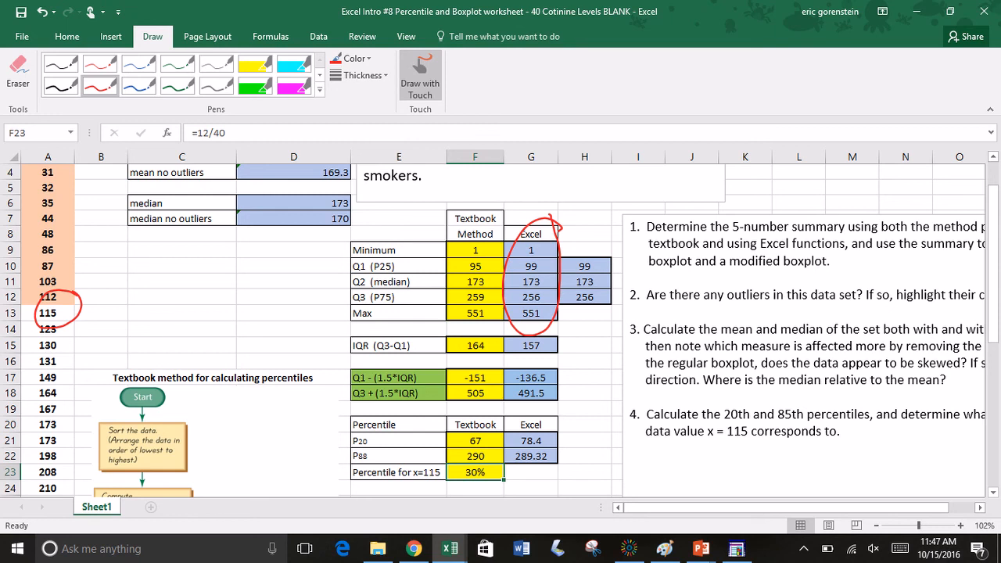
mouse_move(561, 229)
left_mouse_down()
mouse_move(525, 340)
mouse_move(511, 266)
mouse_move(523, 221)
left_mouse_up()
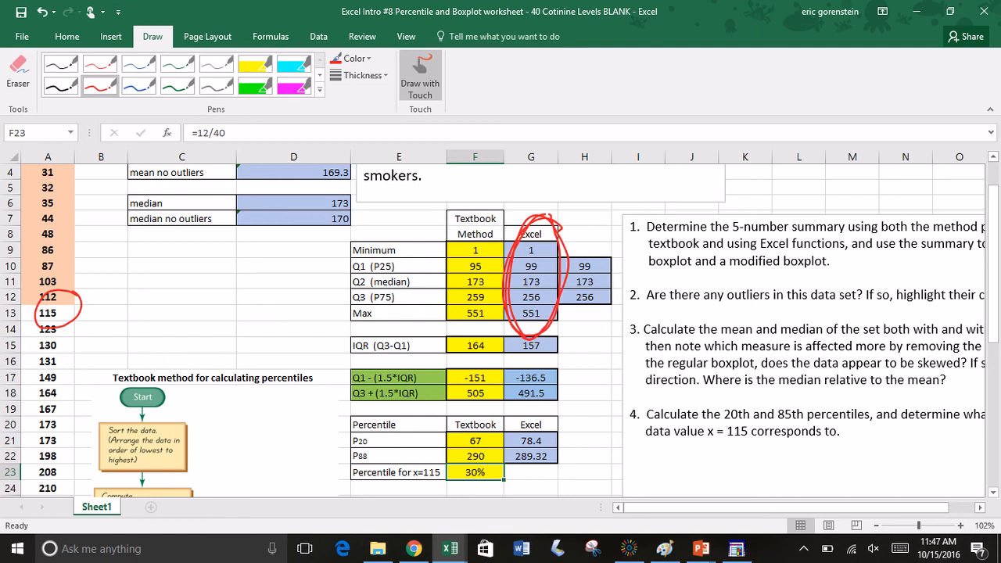
left_click(421, 76)
scroll(501, 330, "down", 6)
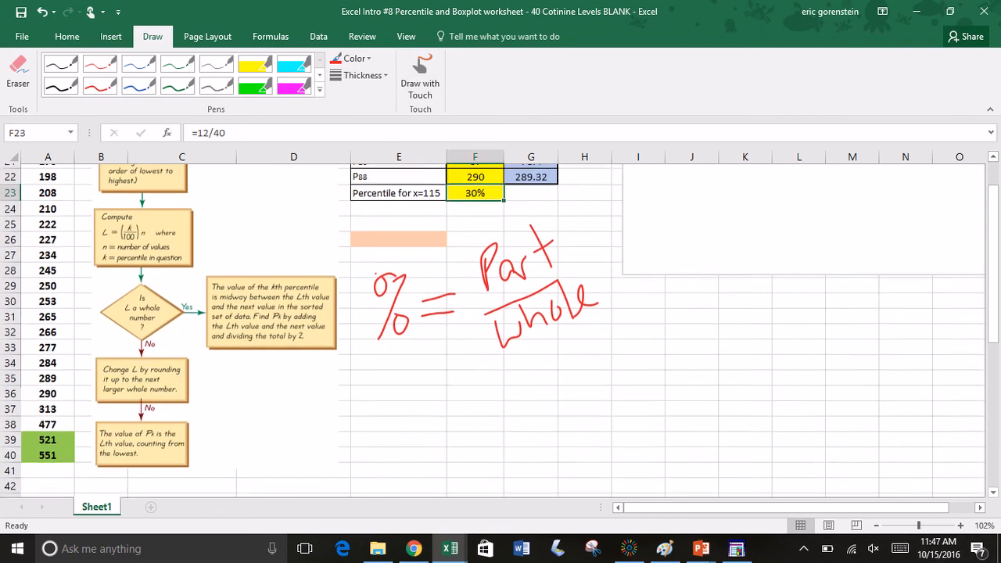
scroll(501, 331, "down", 1)
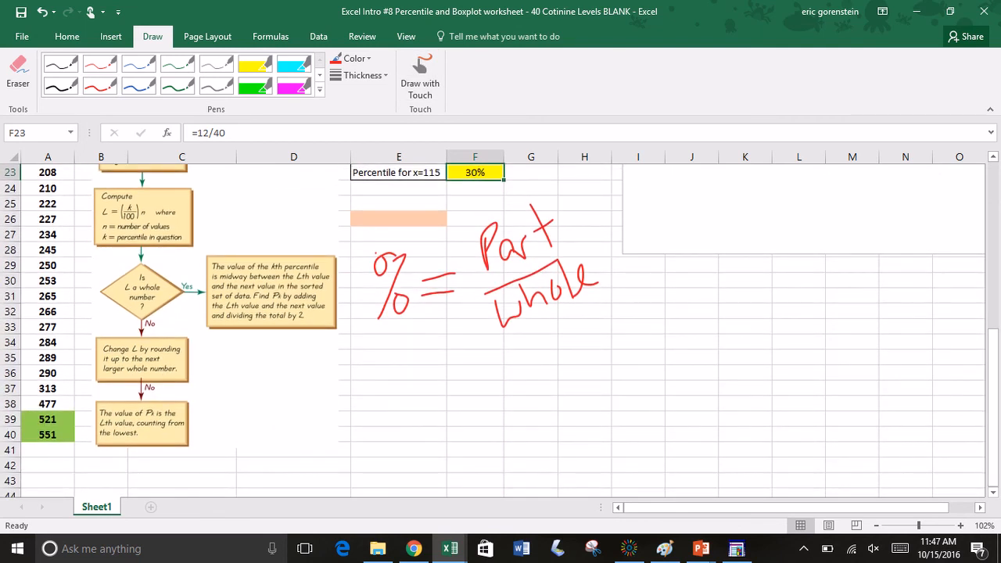
left_click(421, 75)
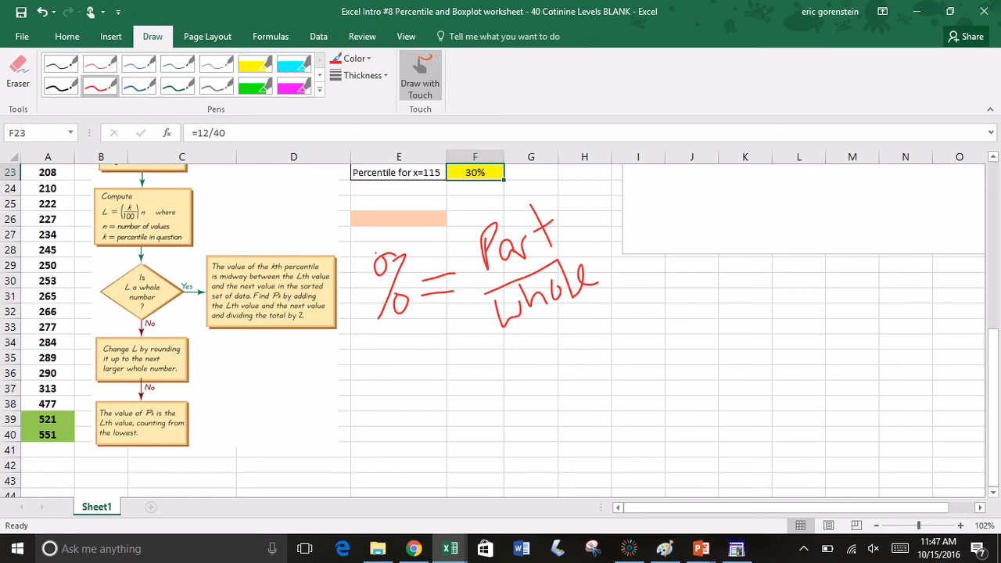
mouse_move(29, 409)
left_mouse_down()
mouse_move(61, 439)
mouse_move(34, 454)
left_mouse_up()
key("ctrl+z")
key("ctrl+z")
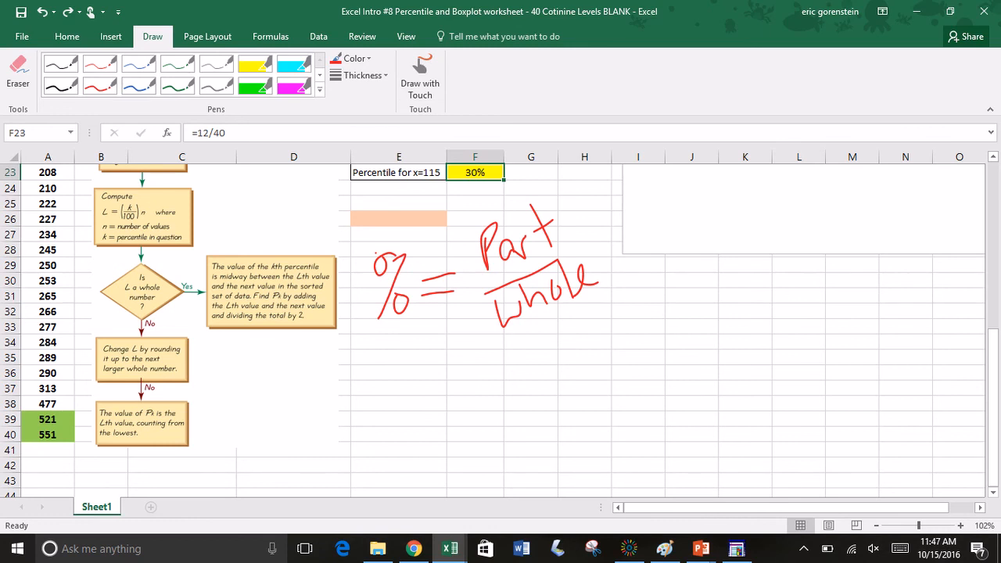
Step: Move the question text box down below the percentile table to clear space beside the 5-number summary
scroll(493, 329, "up", 6)
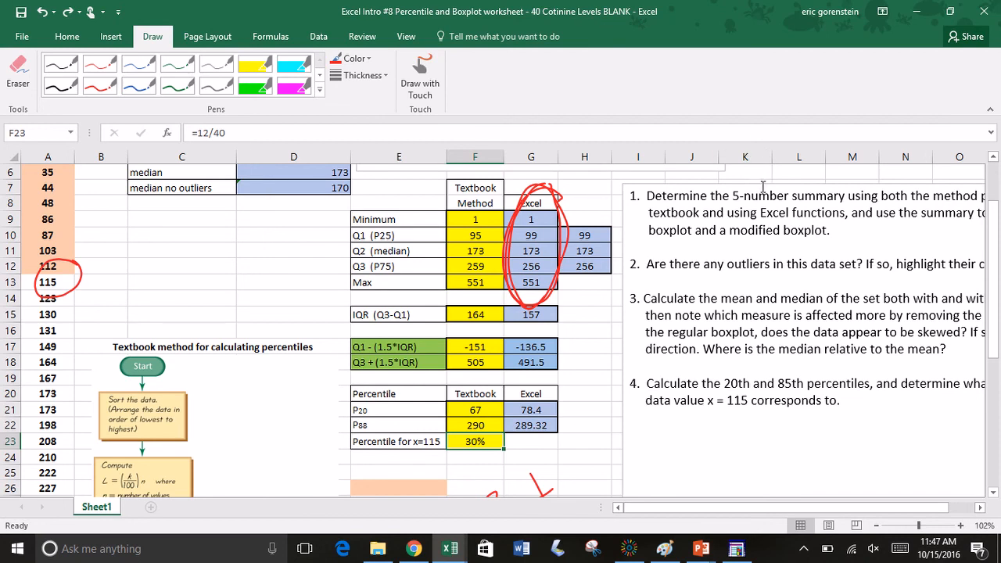
left_click(763, 188)
left_click_drag(763, 185, 744, 452)
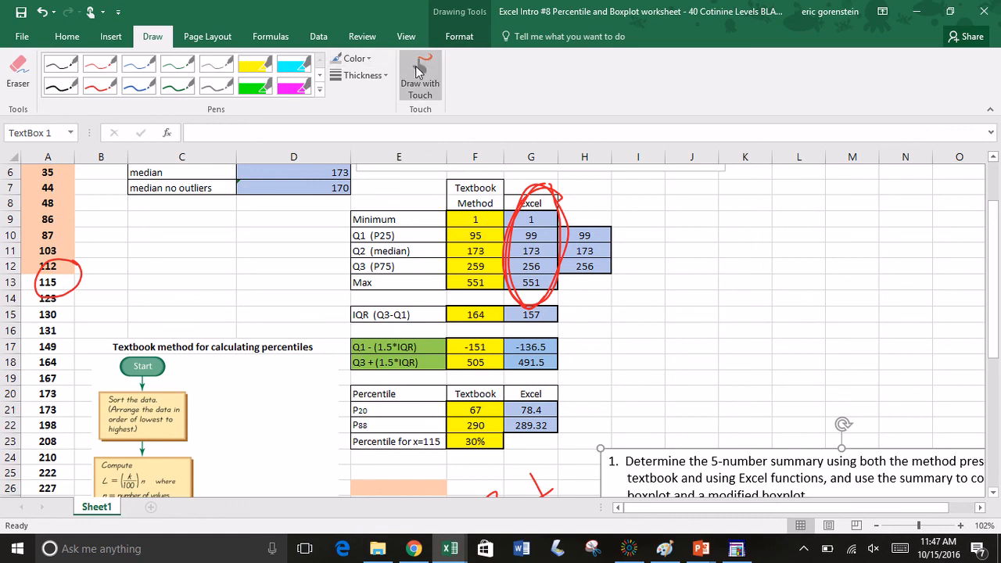
Step: Draw a horizontal number line in black ink above the question text box, with end ticks labelled 1 and 551
left_click(416, 66)
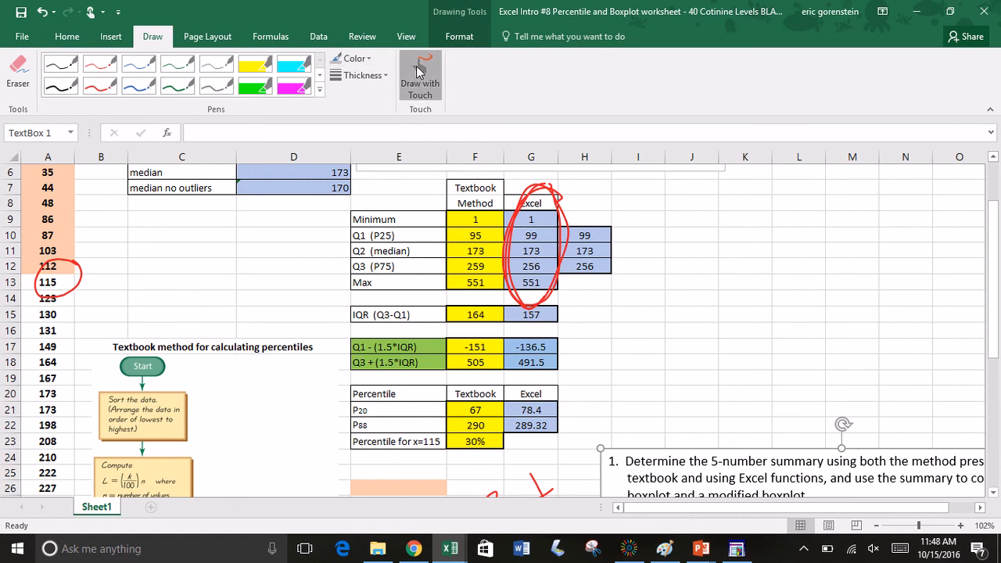
left_click(65, 88)
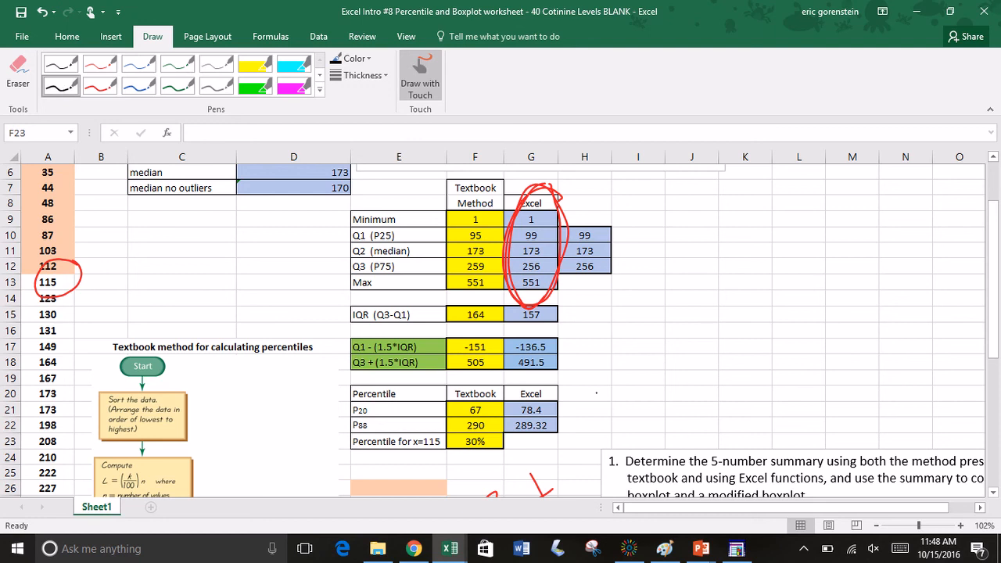
left_click_drag(596, 392, 971, 384)
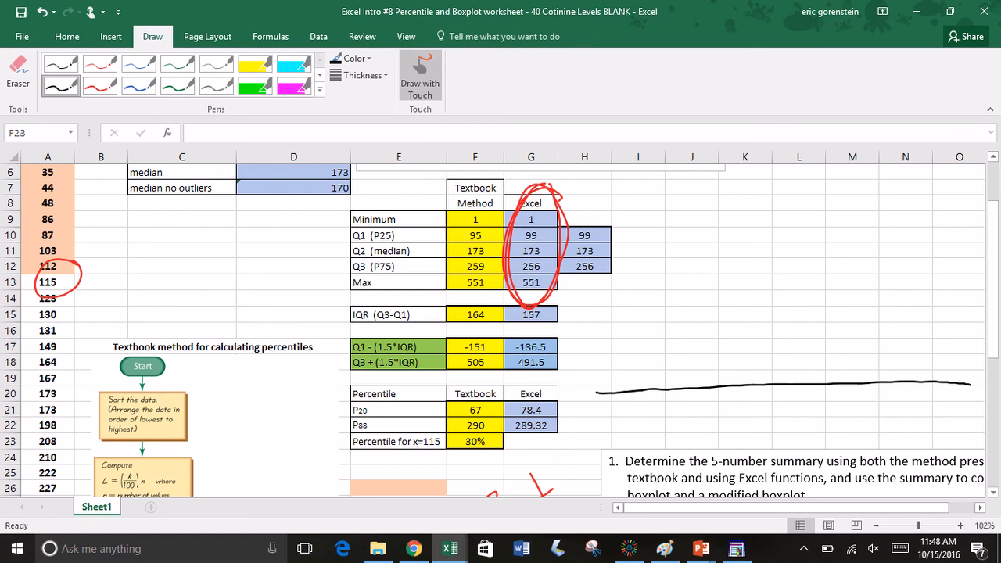
left_click_drag(652, 382, 652, 392)
mouse_move(935, 374)
left_mouse_down()
mouse_move(937, 395)
mouse_move(912, 419)
mouse_move(917, 432)
left_mouse_up()
mouse_move(942, 411)
left_mouse_down()
mouse_move(934, 430)
mouse_move(956, 429)
left_mouse_up()
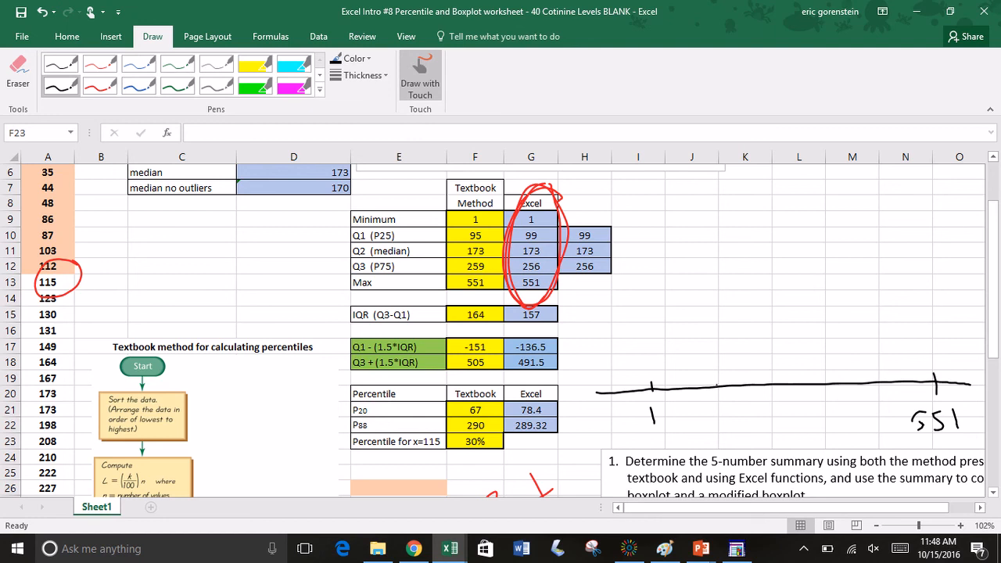
mouse_move(717, 405)
left_mouse_down()
mouse_move(705, 418)
mouse_move(713, 425)
mouse_move(718, 411)
left_mouse_up()
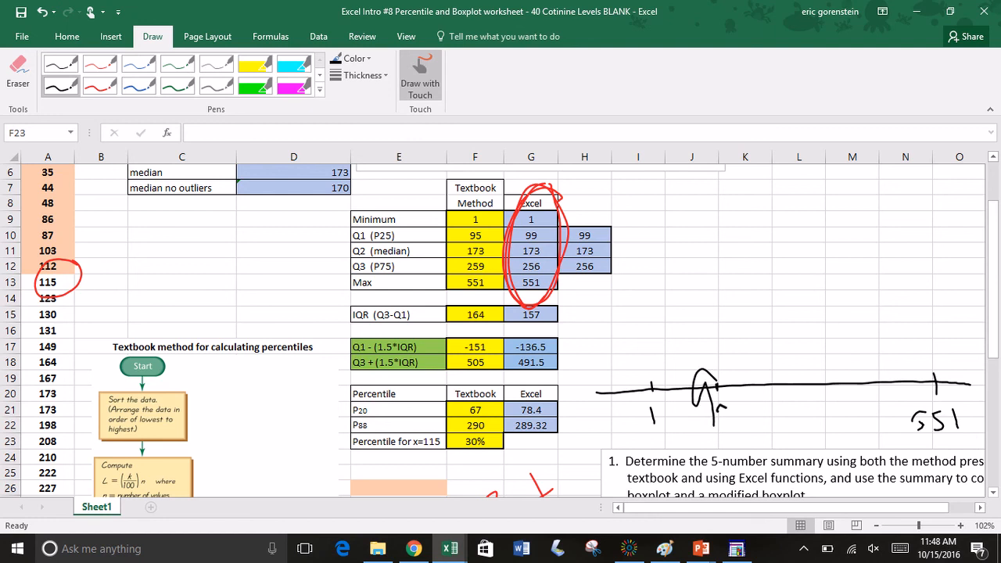
key("ctrl+z")
key("ctrl+z")
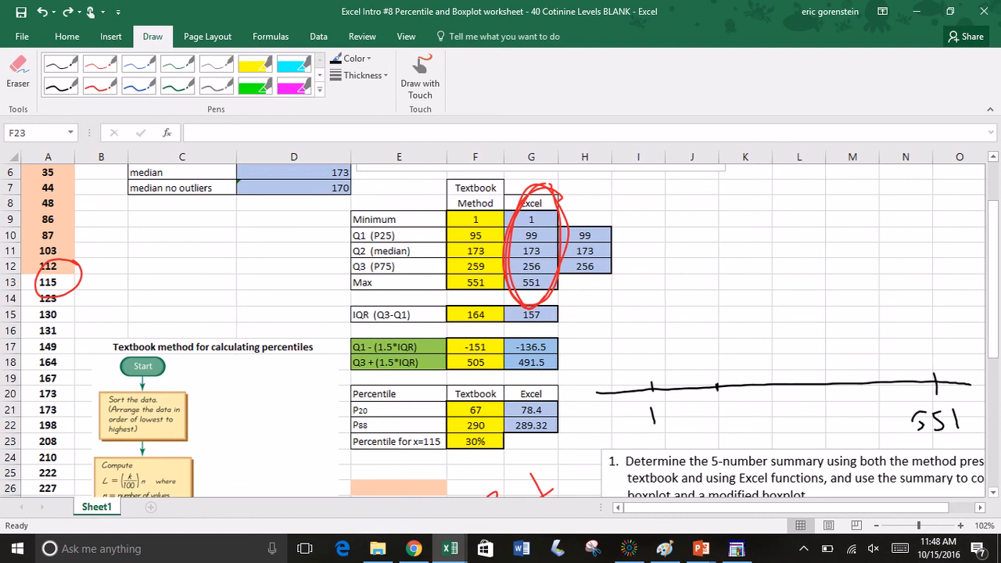
Step: Label the 99 tick on the number line and add ticks labelled 173 and 256 in black ink
left_click(421, 76)
mouse_move(715, 408)
left_mouse_down()
mouse_move(706, 409)
mouse_move(712, 426)
mouse_move(716, 413)
mouse_move(725, 423)
left_mouse_up()
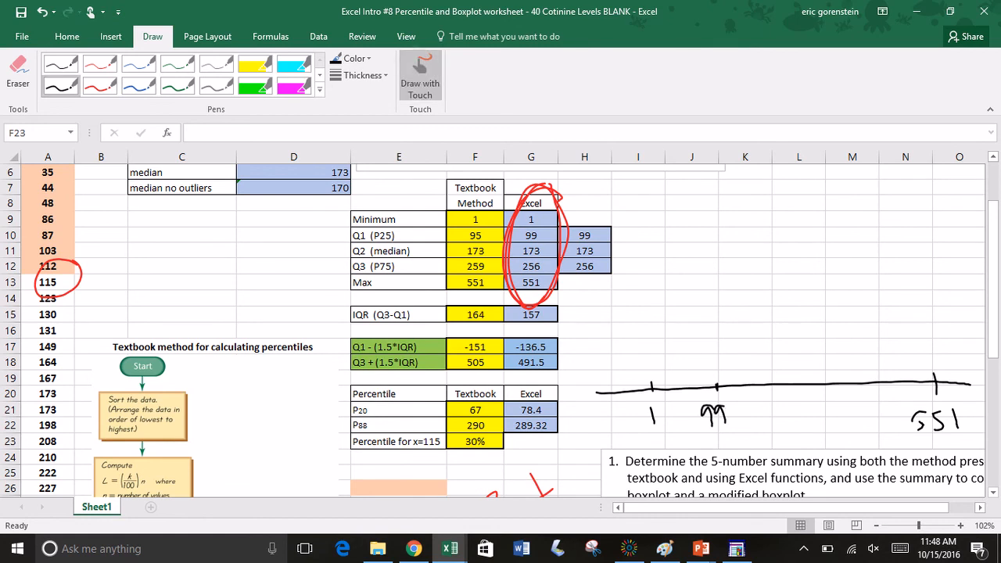
left_click_drag(776, 371, 764, 427)
mouse_move(768, 408)
left_mouse_down()
mouse_move(777, 410)
mouse_move(774, 428)
mouse_move(785, 424)
left_mouse_up()
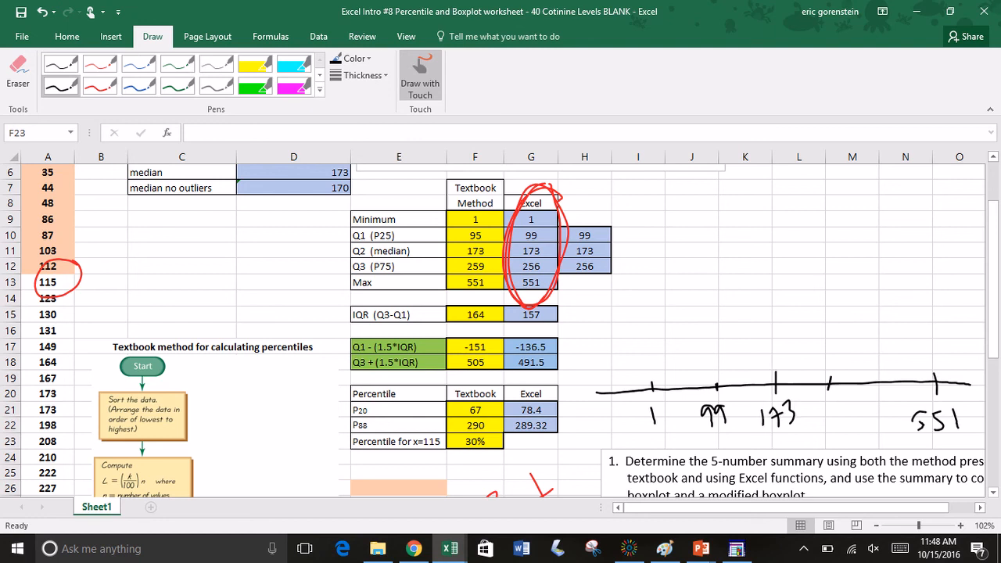
mouse_move(817, 402)
left_mouse_down()
mouse_move(830, 418)
mouse_move(842, 393)
mouse_move(848, 413)
mouse_move(850, 405)
left_mouse_up()
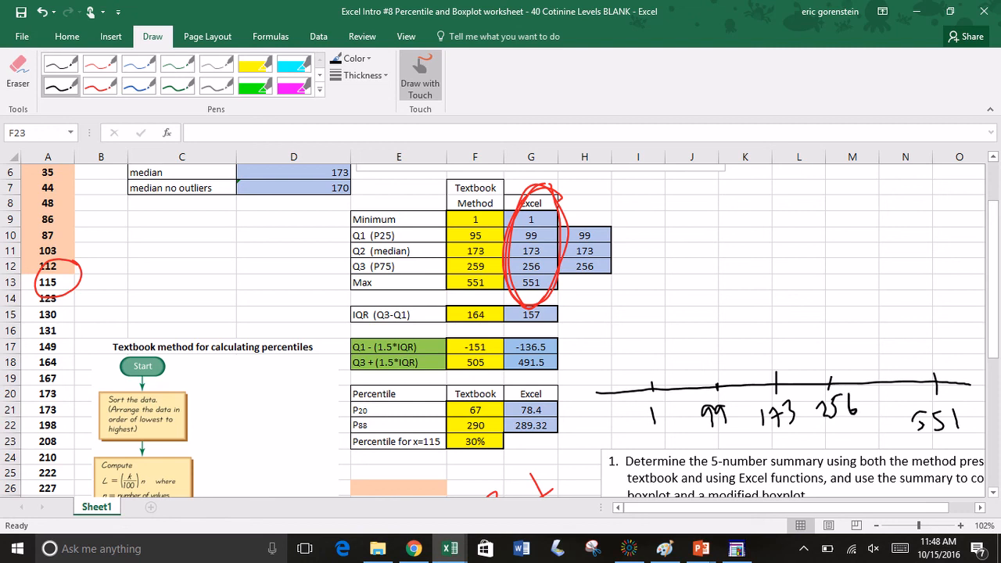
Step: Draw a regular boxplot above the number line: box from 99 to 256, median line at 173, whiskers to 1 and 551
left_click_drag(640, 320, 714, 315)
left_click_drag(713, 290, 713, 346)
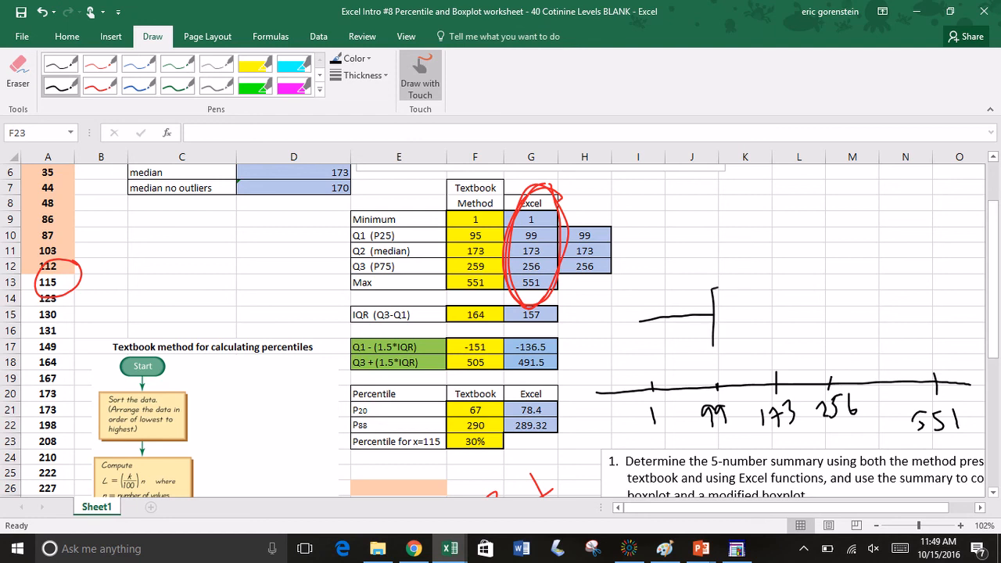
left_click_drag(713, 288, 735, 288)
mouse_move(715, 345)
left_mouse_down()
mouse_move(826, 341)
mouse_move(836, 302)
mouse_move(786, 285)
mouse_move(732, 287)
left_mouse_up()
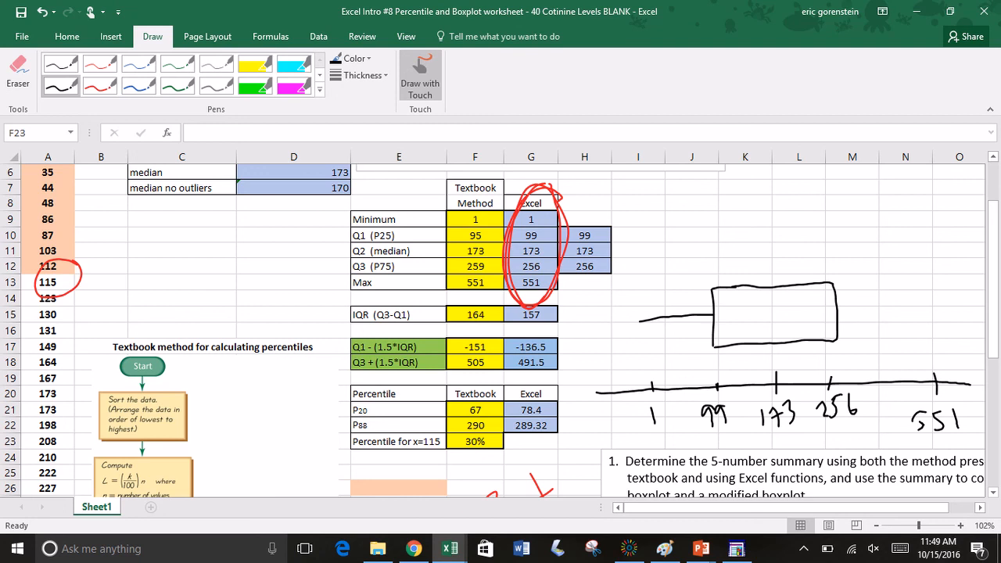
left_click_drag(841, 309, 930, 308)
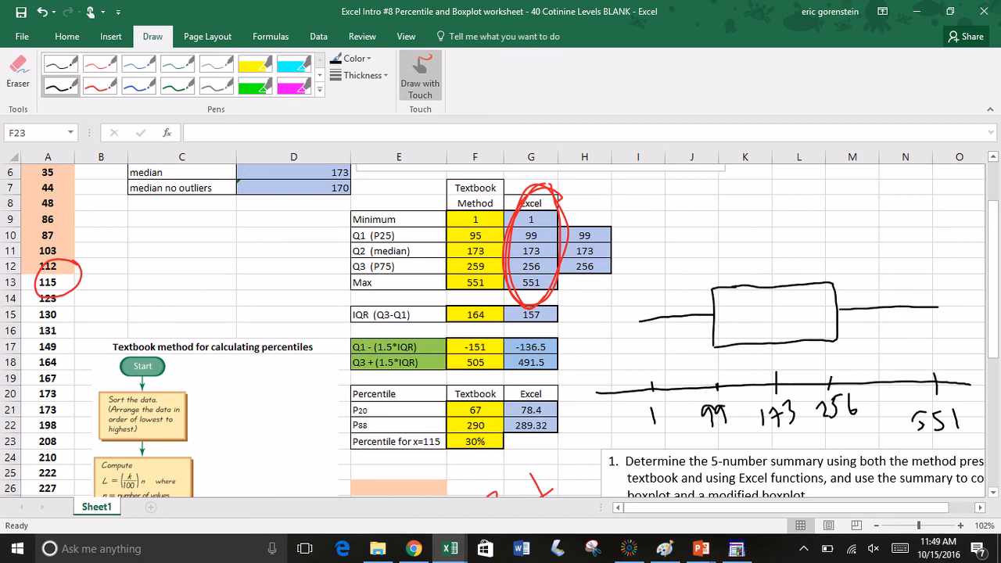
left_click_drag(773, 288, 775, 341)
left_click(140, 86)
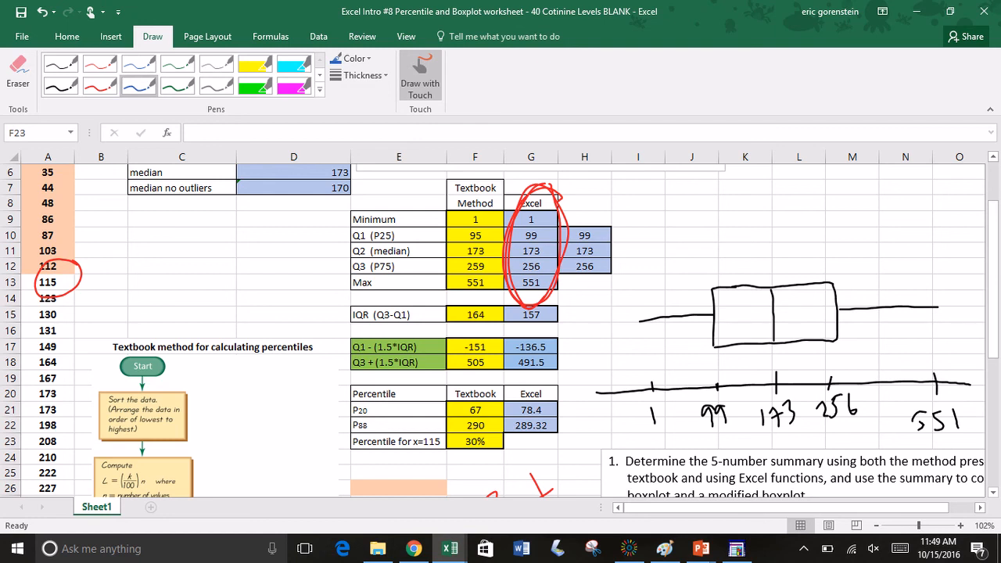
left_click(421, 76)
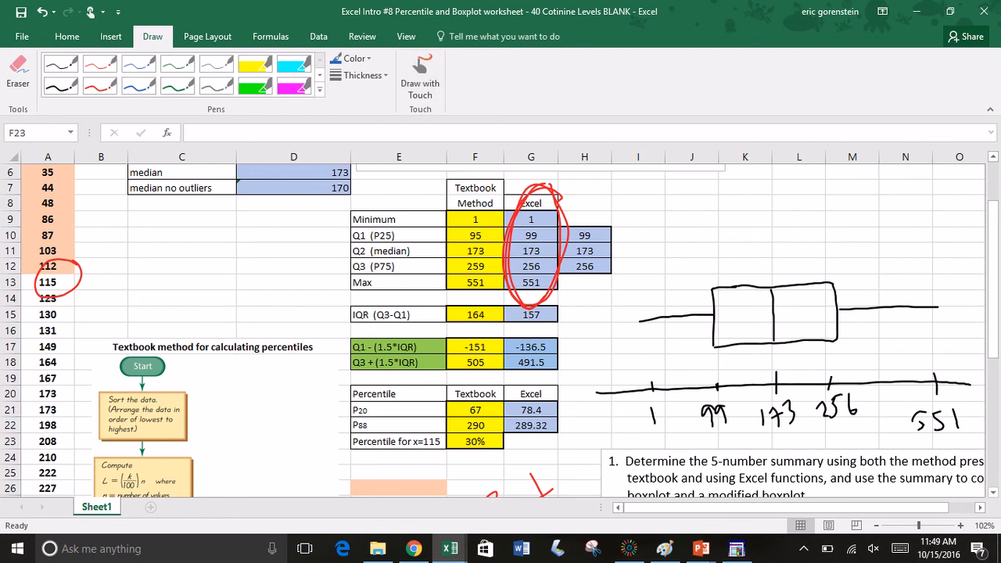
Step: Add a tick labelled 477 in blue ink between 256 and 551 on the hand-drawn number line
scroll(501, 329, "down", 5)
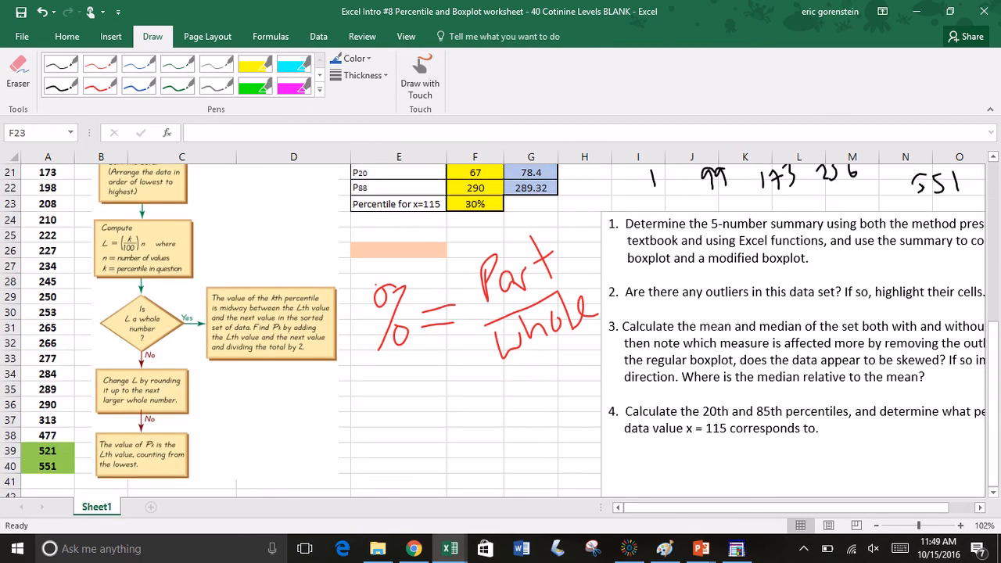
scroll(501, 328, "up", 5)
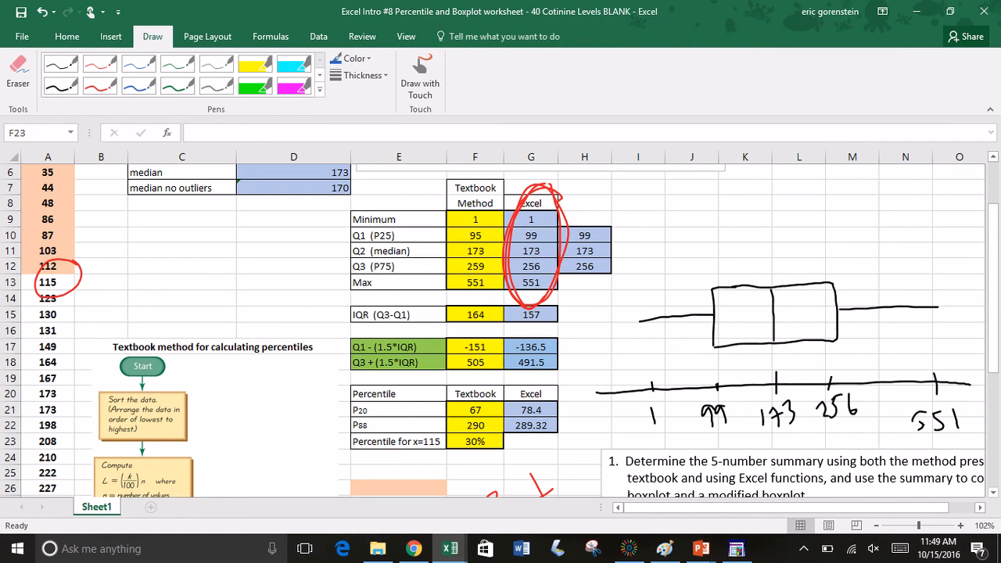
left_click(139, 86)
left_click(421, 76)
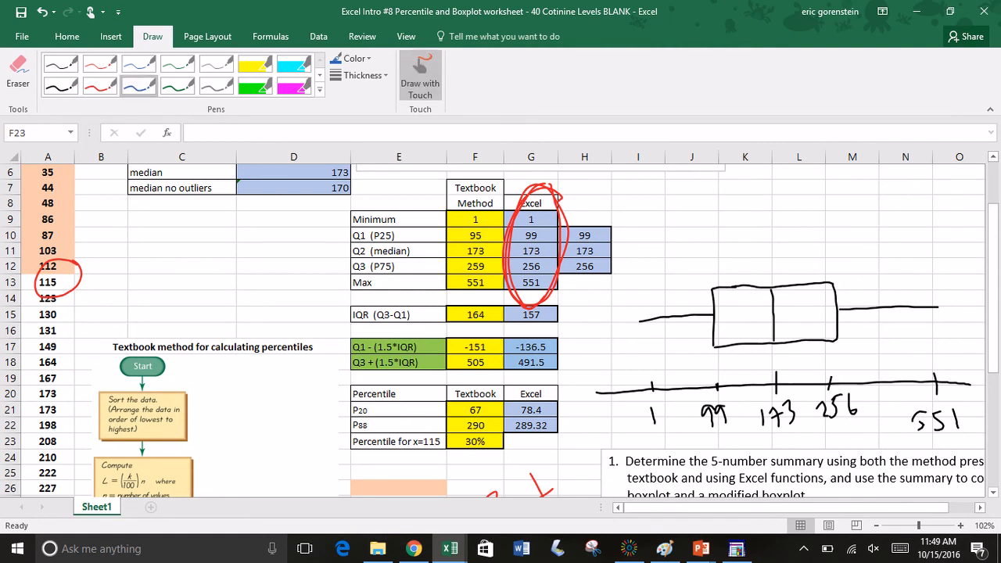
mouse_move(888, 375)
left_mouse_down()
mouse_move(887, 414)
mouse_move(906, 413)
left_mouse_up()
Step: Draw a blue modified boxplot above the regular one: box from 99 to 256, median line at 173, capped whiskers to 1 and 477
mouse_move(639, 220)
left_mouse_down()
mouse_move(712, 221)
mouse_move(712, 232)
mouse_move(751, 249)
mouse_move(819, 249)
mouse_move(832, 221)
mouse_move(812, 190)
mouse_move(714, 190)
mouse_move(773, 249)
left_mouse_up()
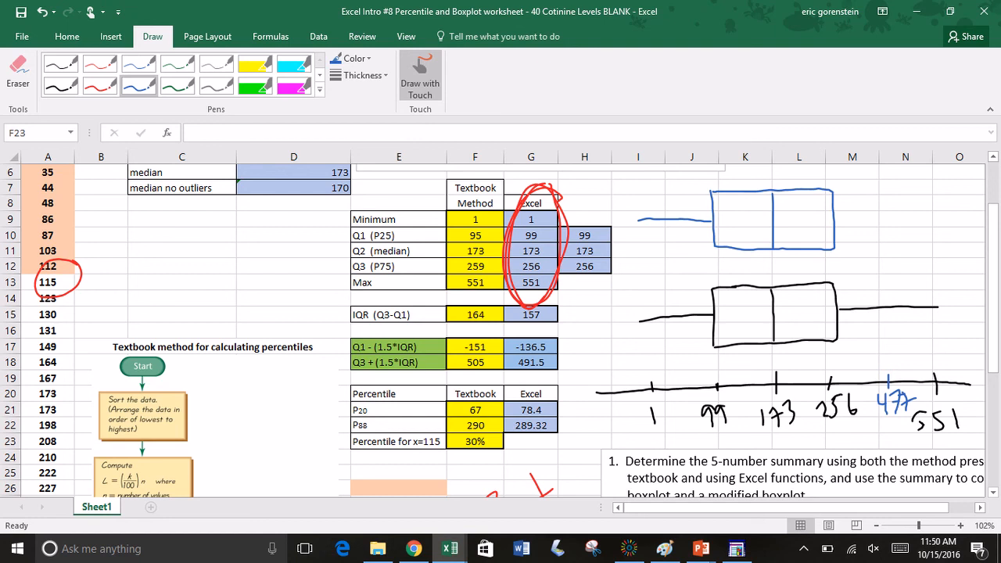
left_click_drag(886, 215, 844, 218)
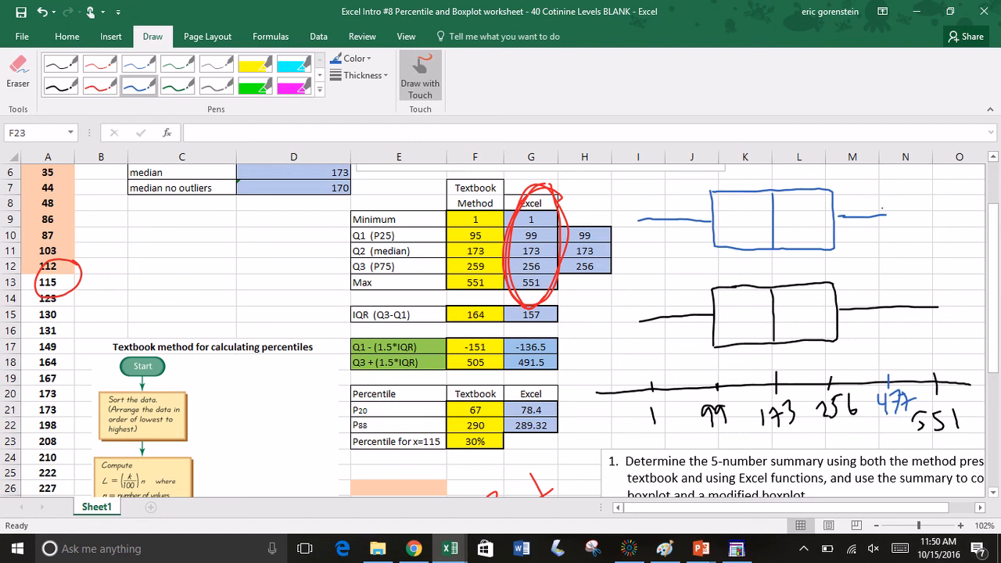
left_click_drag(639, 216, 639, 228)
Step: Add black end caps to both whiskers of the regular boxplot, at 1 and 551
left_click(61, 86)
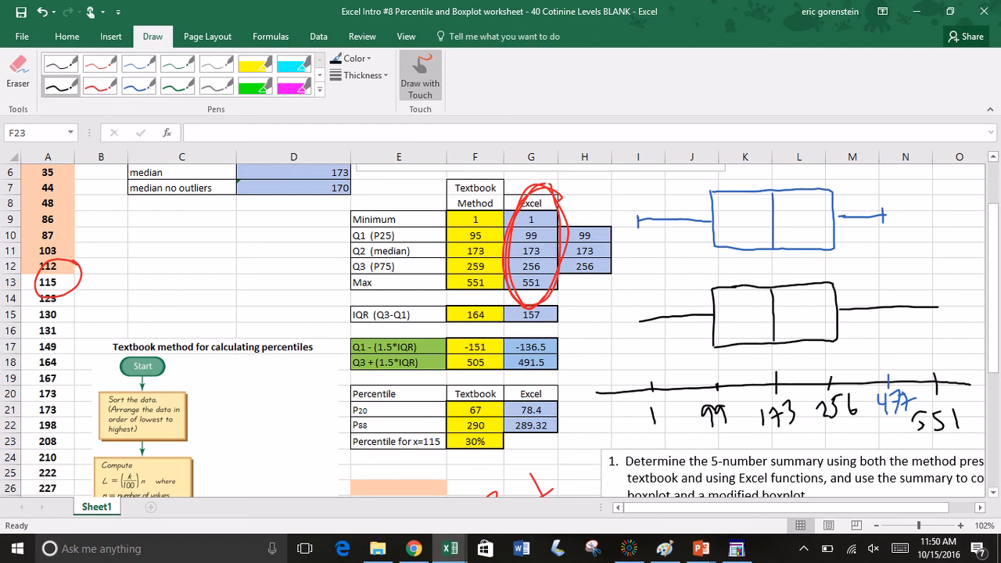
left_click_drag(637, 311, 638, 324)
left_click_drag(936, 297, 936, 313)
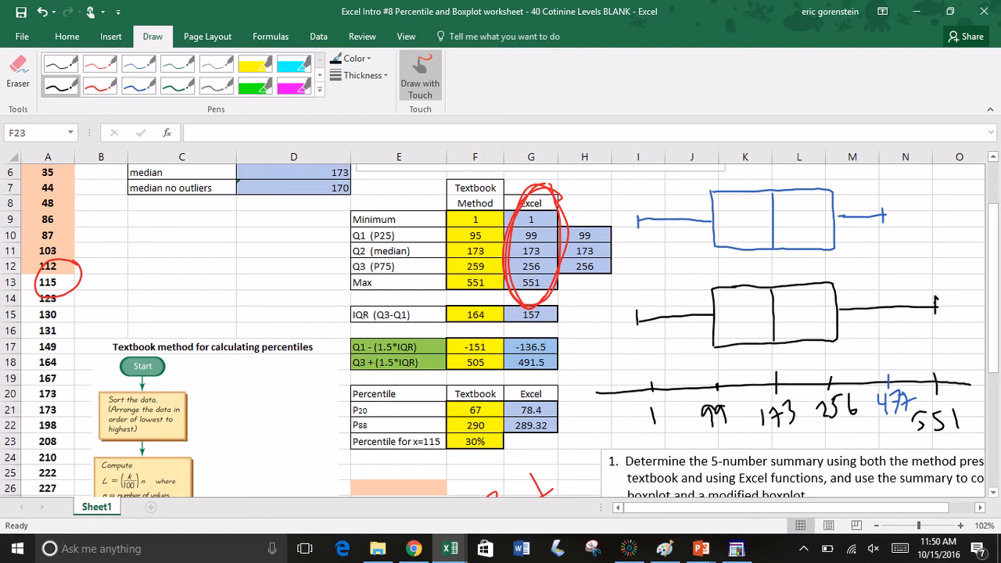
Step: Mark the outliers 521 and 551 as two blue dots beyond the upper whisker of the modified boxplot
left_click(139, 86)
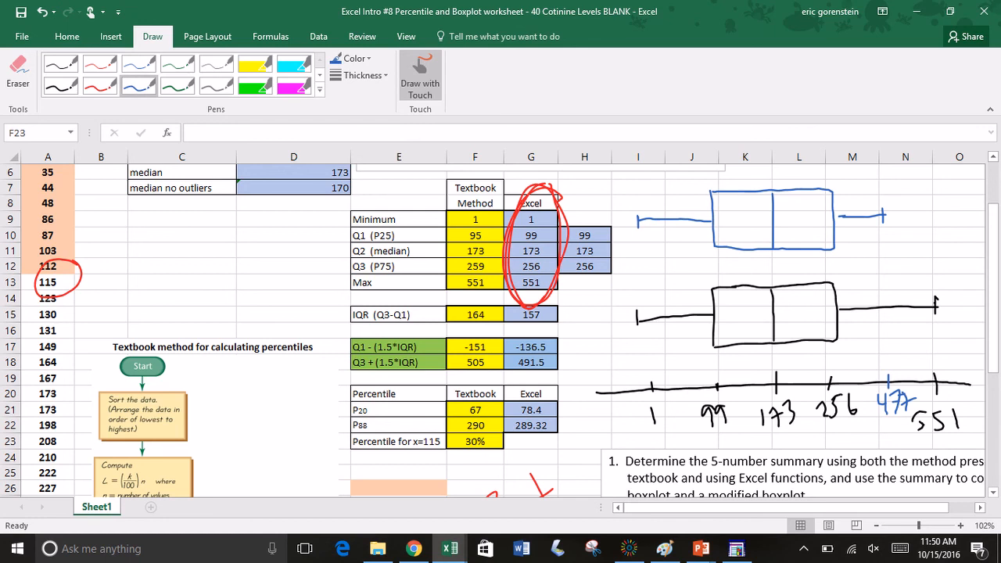
left_click(912, 219)
left_click(932, 216)
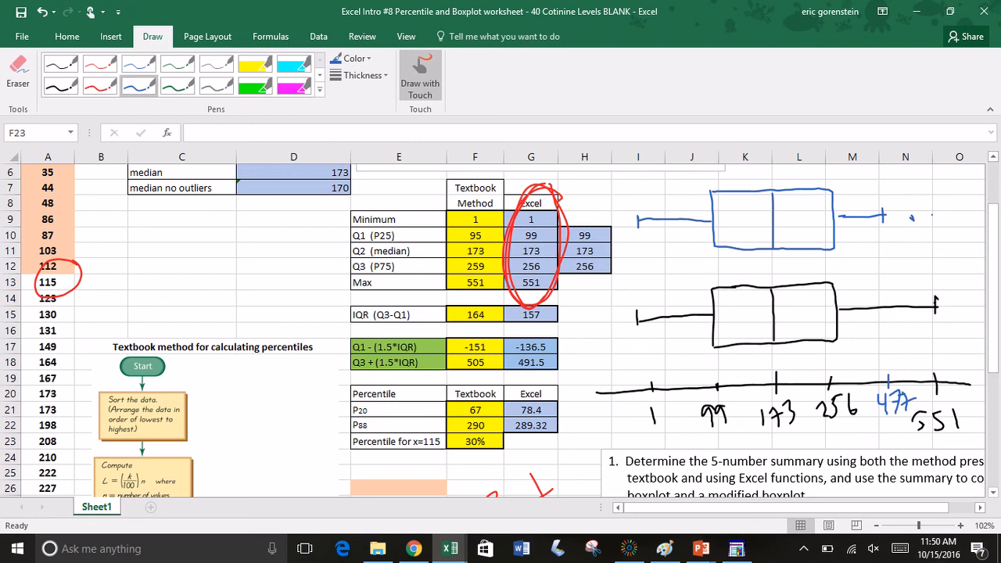
left_click_drag(933, 217, 935, 219)
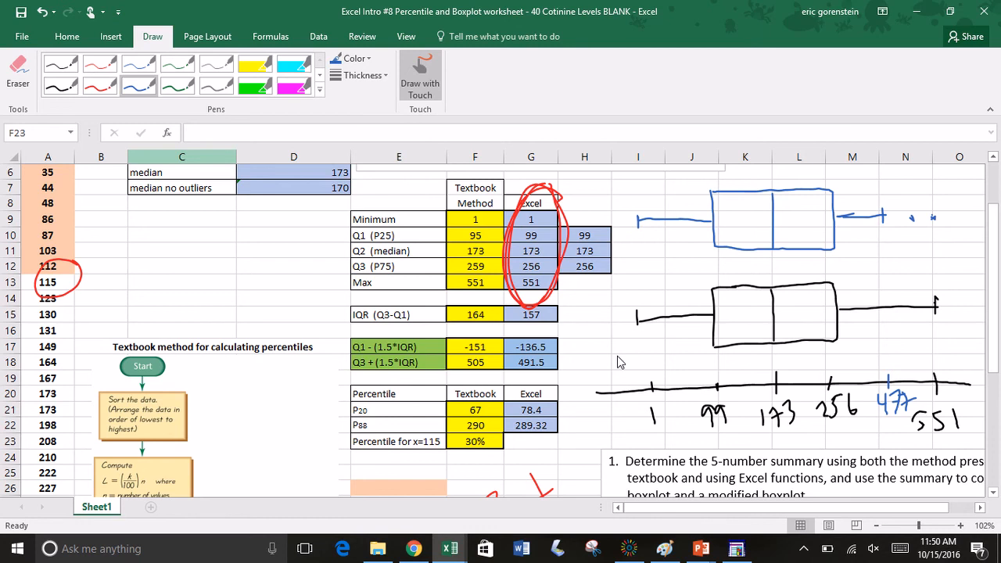
Step: Review question 3 in the question text box and select its sentence "does the data appear to be skewed?"
scroll(618, 362, "down", 4)
scroll(618, 363, "right", 1)
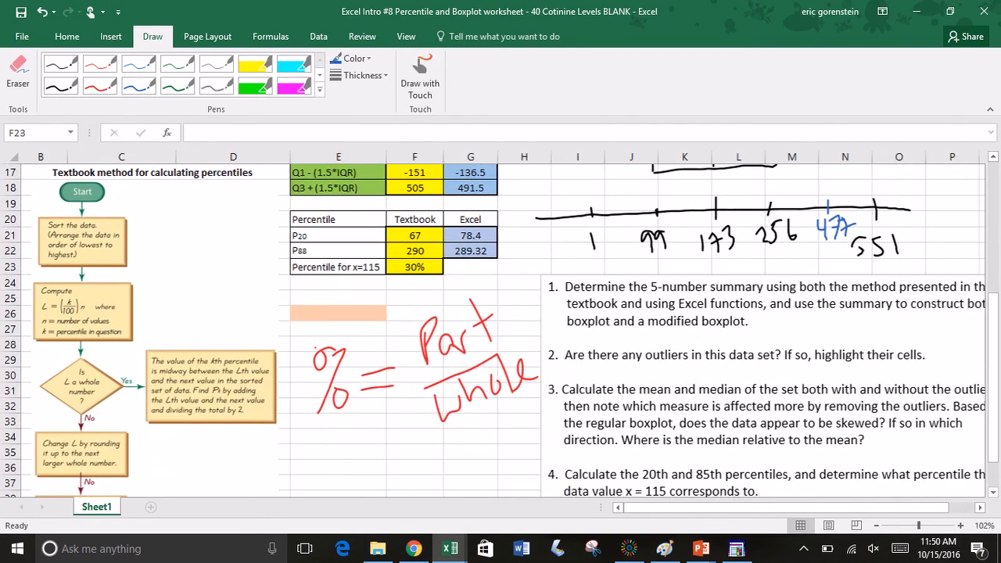
scroll(516, 324, "right", 1)
scroll(516, 324, "down", 1)
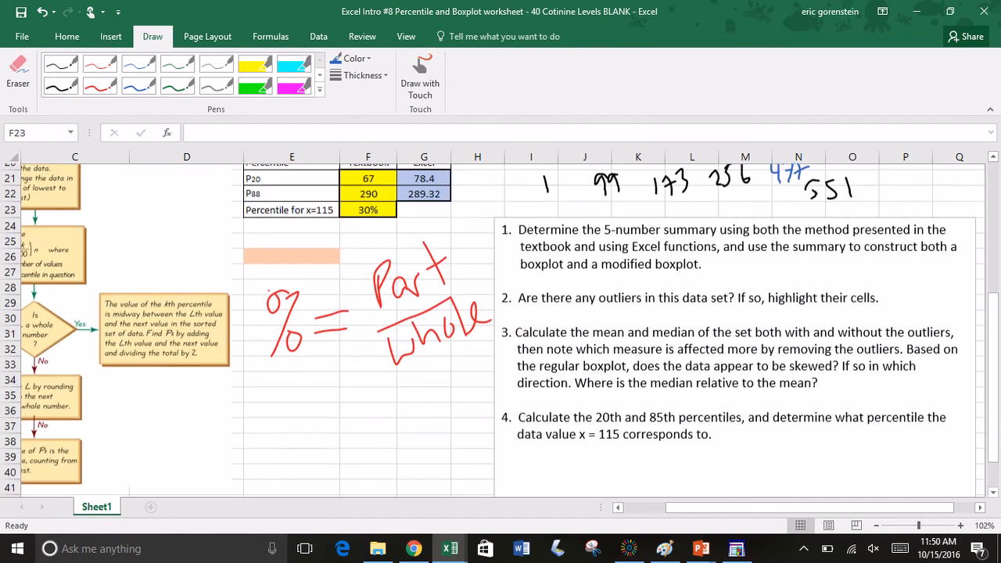
scroll(516, 325, "down", 1)
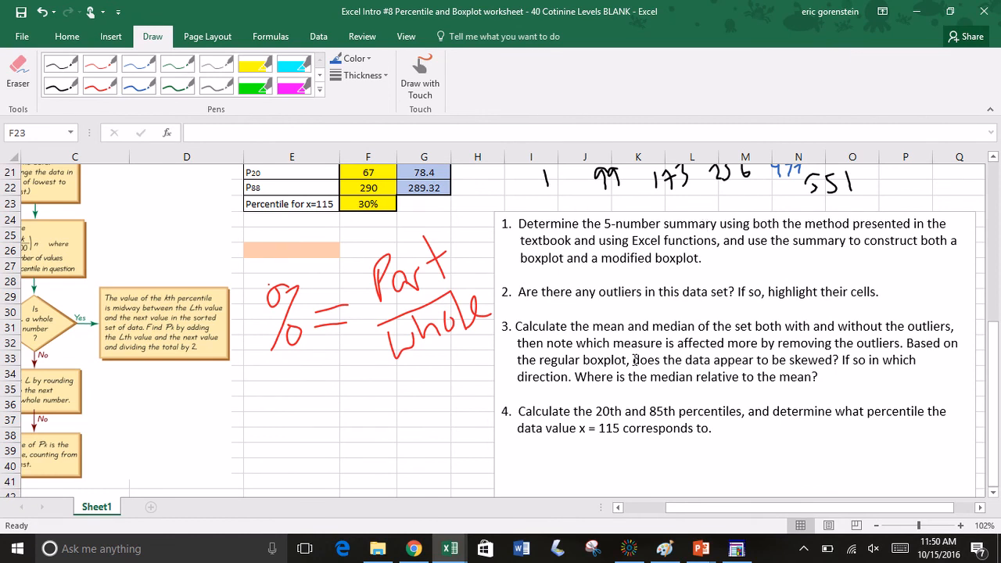
left_click_drag(635, 360, 839, 357)
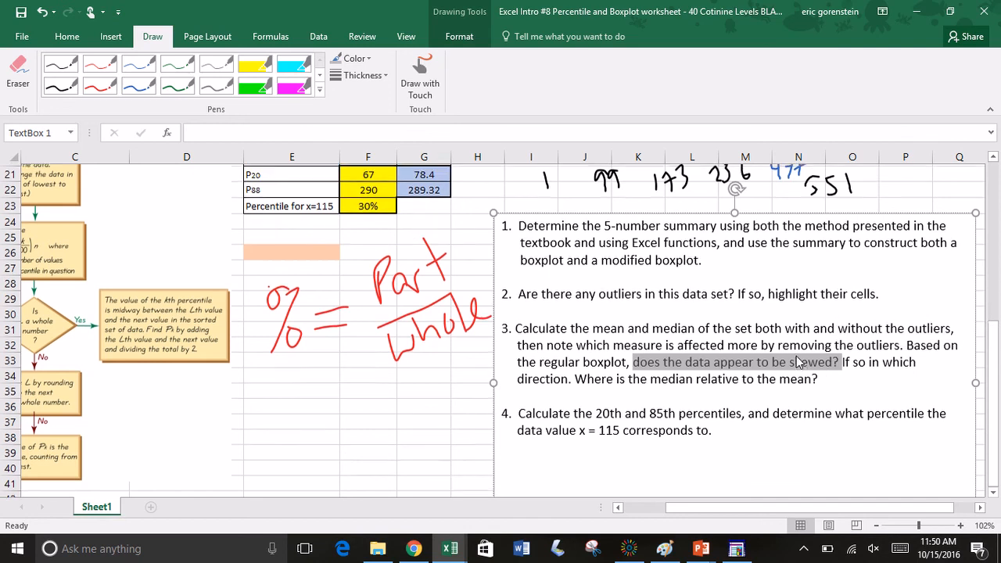
Step: Examine the regular boxplot's skew and compare the mean and median with and without outliers, then review the percentile results
scroll(798, 360, "up", 3)
scroll(797, 357, "up", 3)
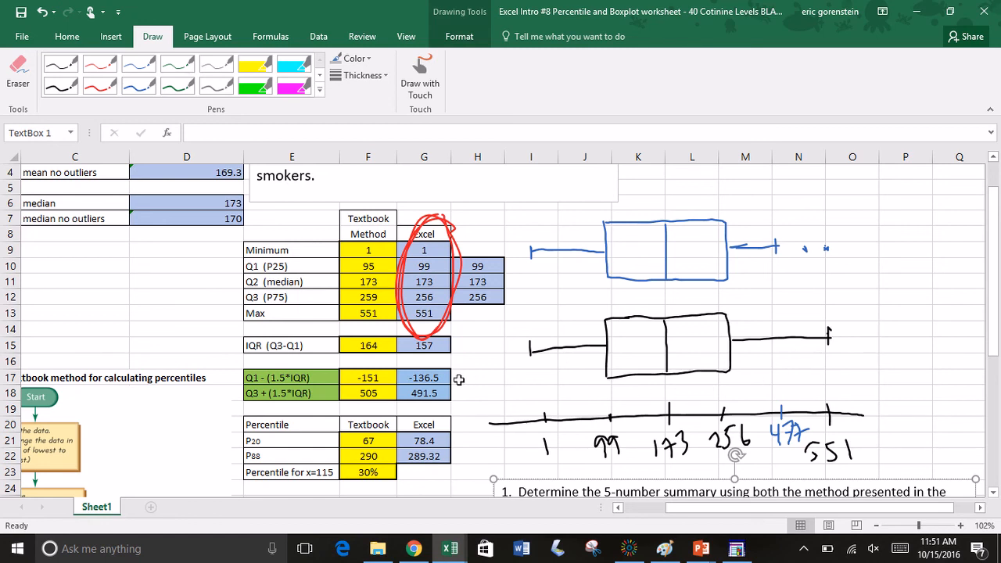
scroll(460, 379, "left", 2)
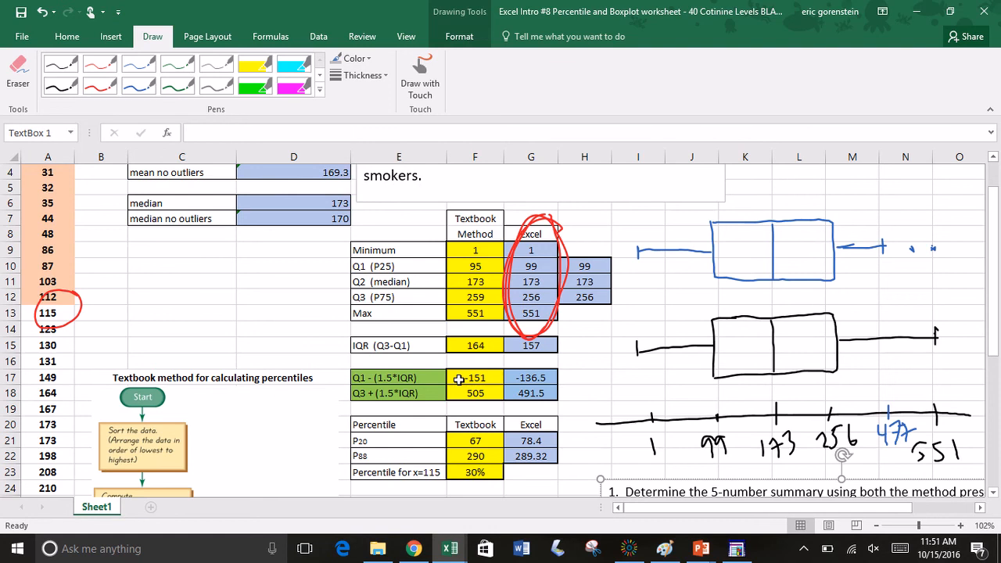
scroll(459, 379, "up", 1)
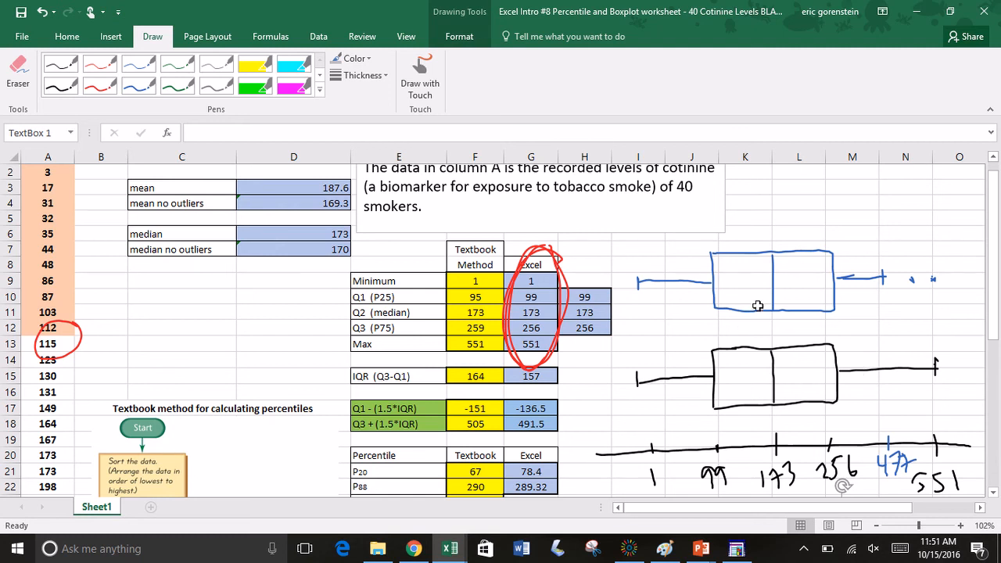
scroll(635, 400, "down", 2)
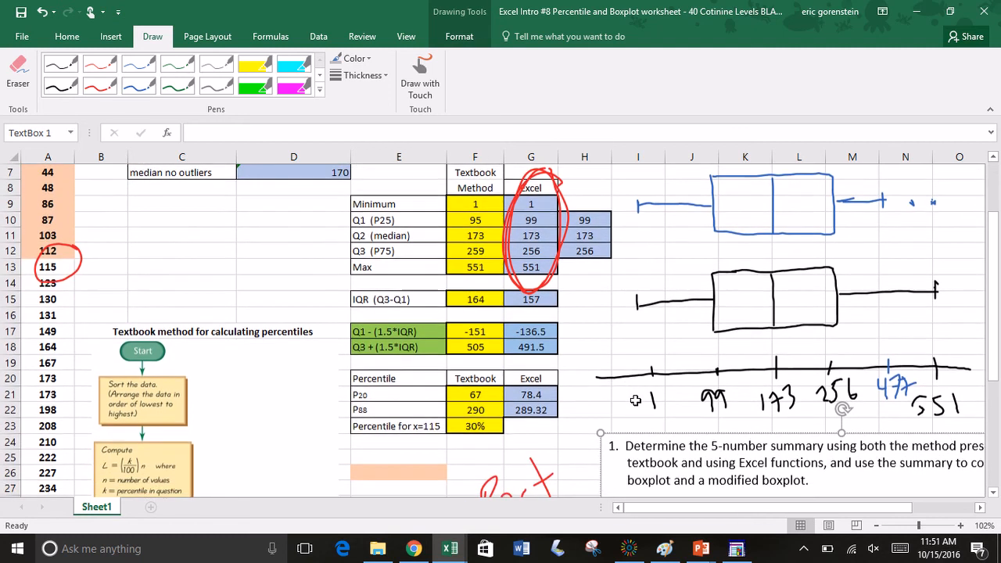
scroll(480, 437, "up", 2)
left_click(479, 438)
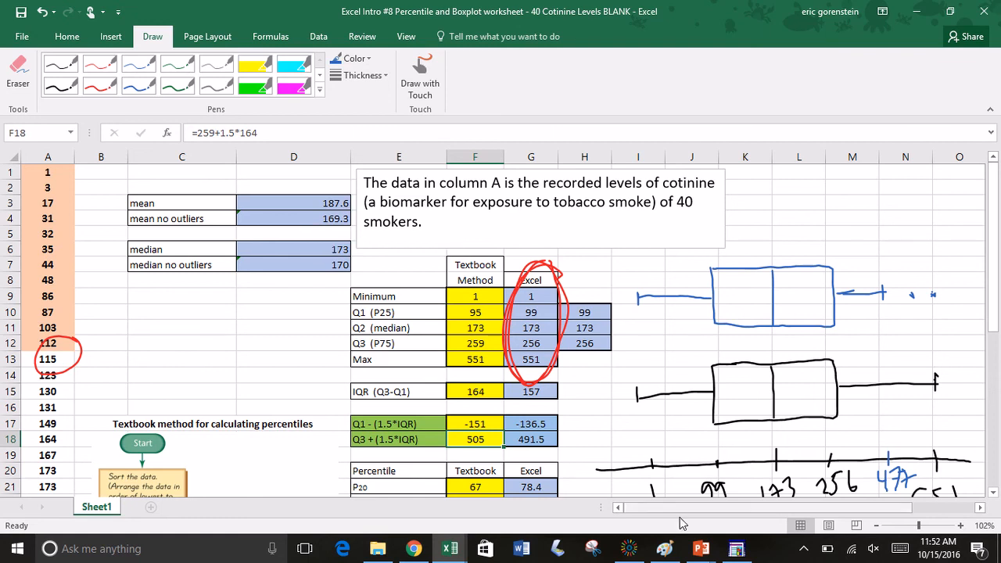
left_click(635, 548)
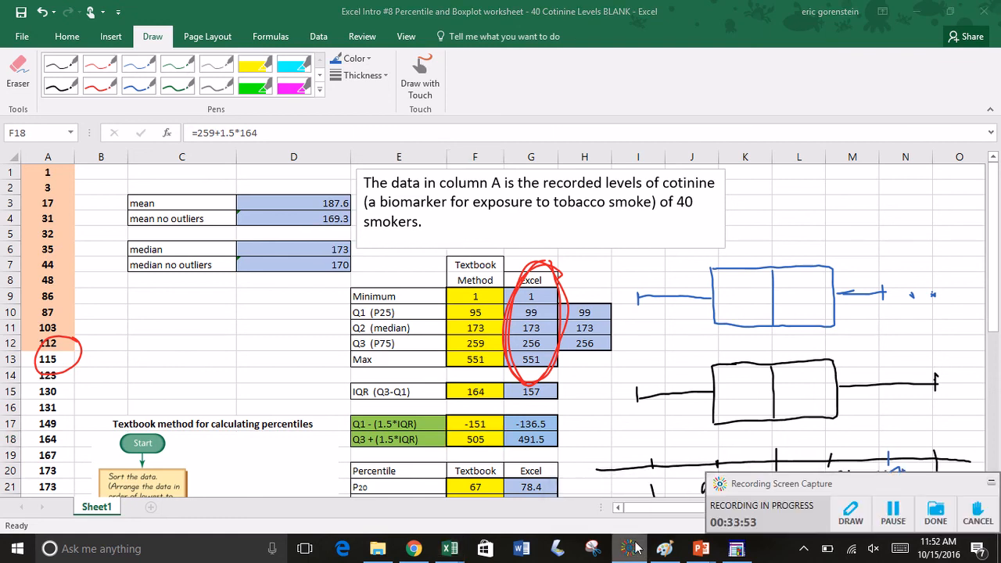